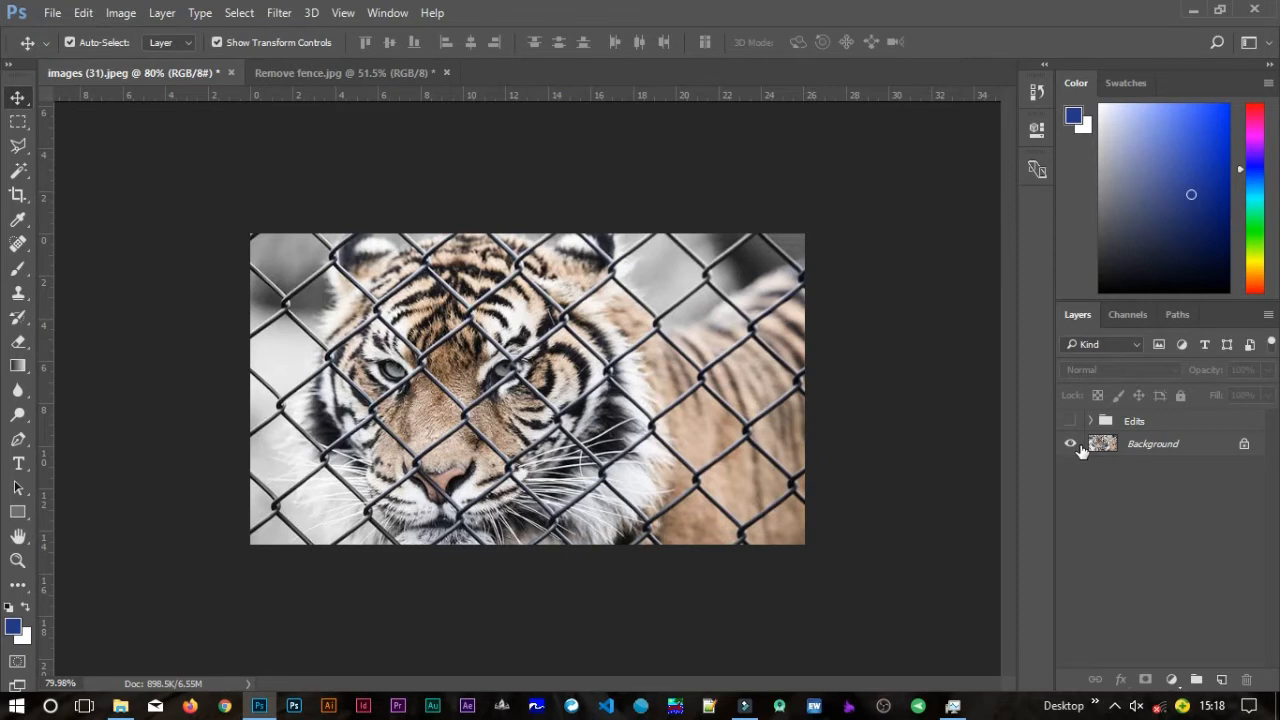
Make the Edits group visible, examine the layers inside it, and delete the whole group.
click(1070, 421)
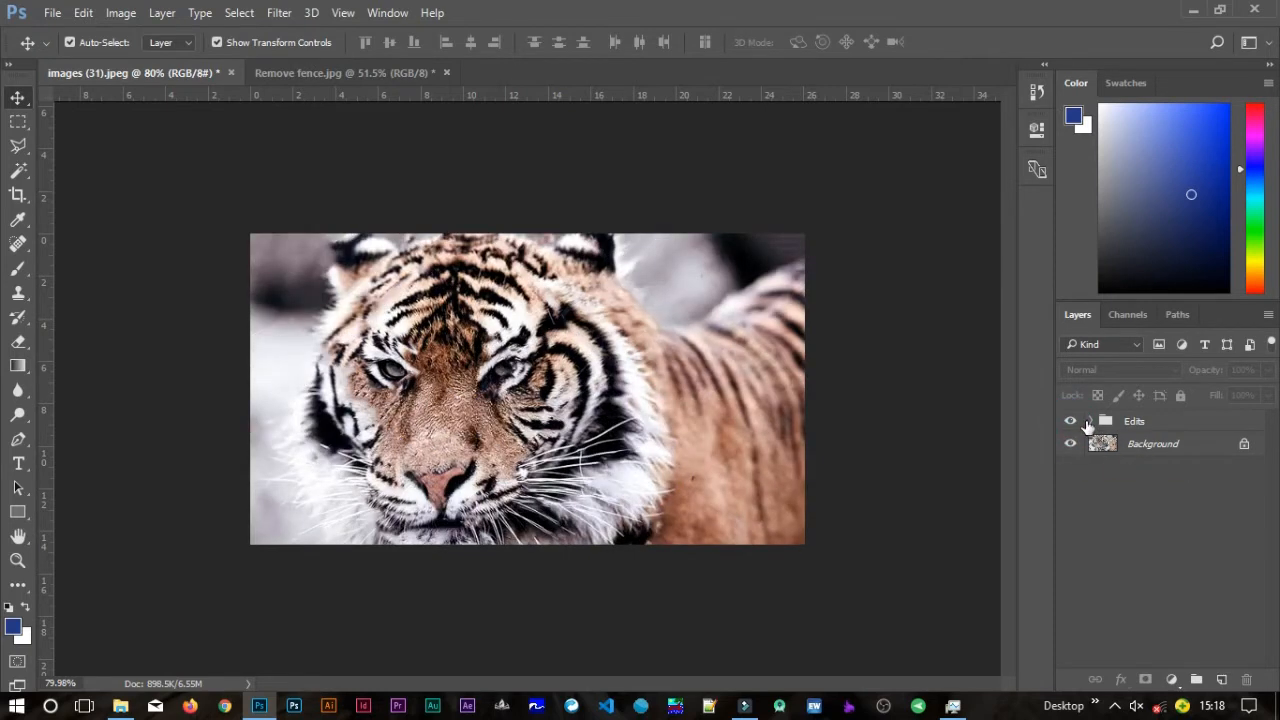
click(1087, 421)
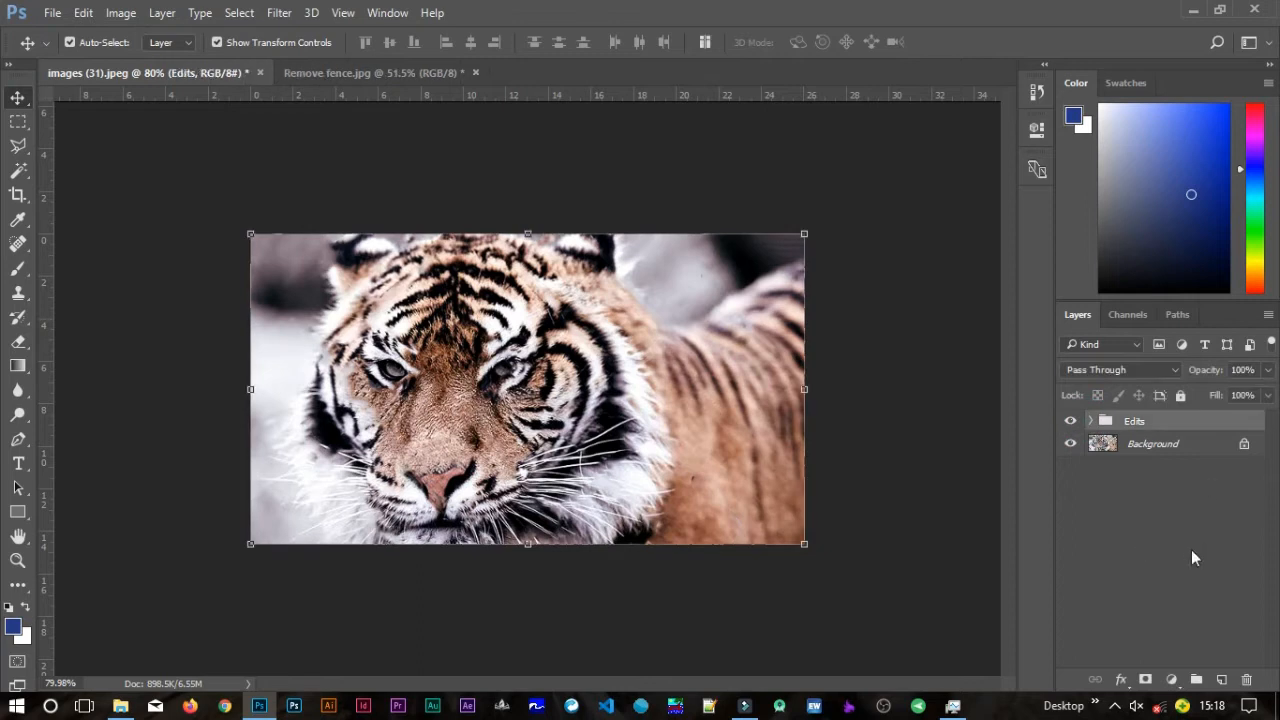
click(1093, 421)
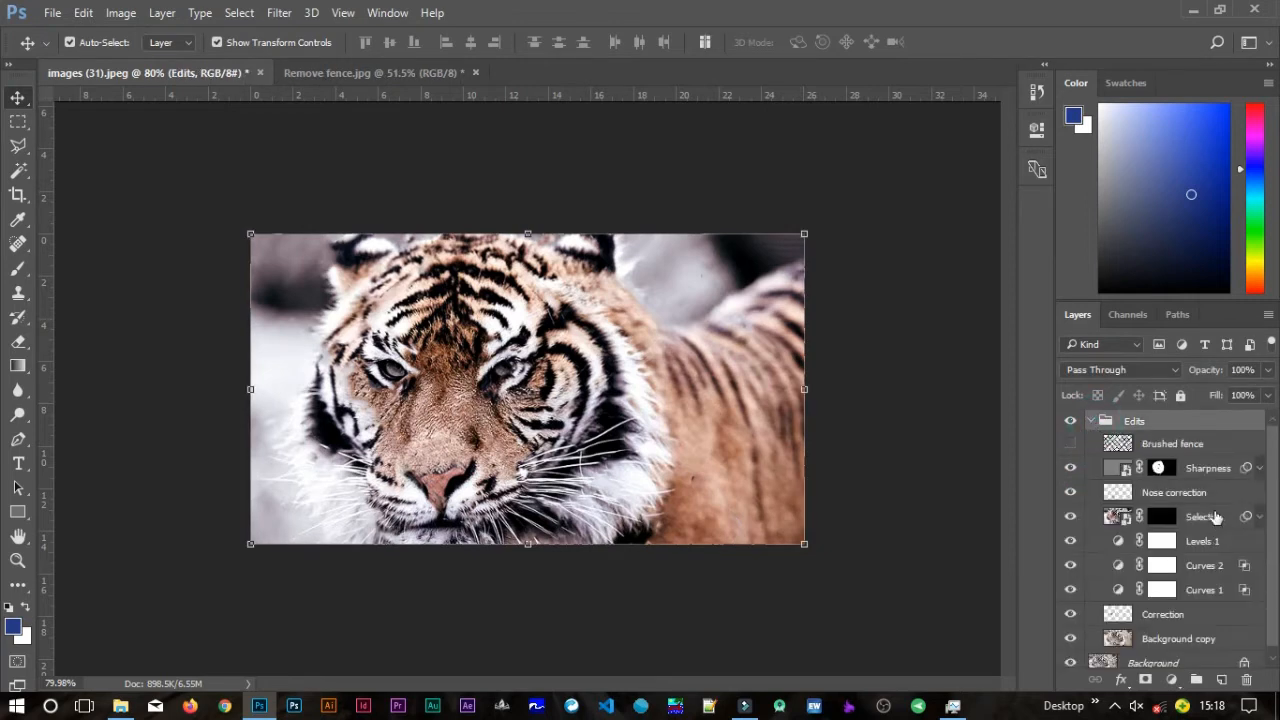
scroll(1267, 511, down, 1)
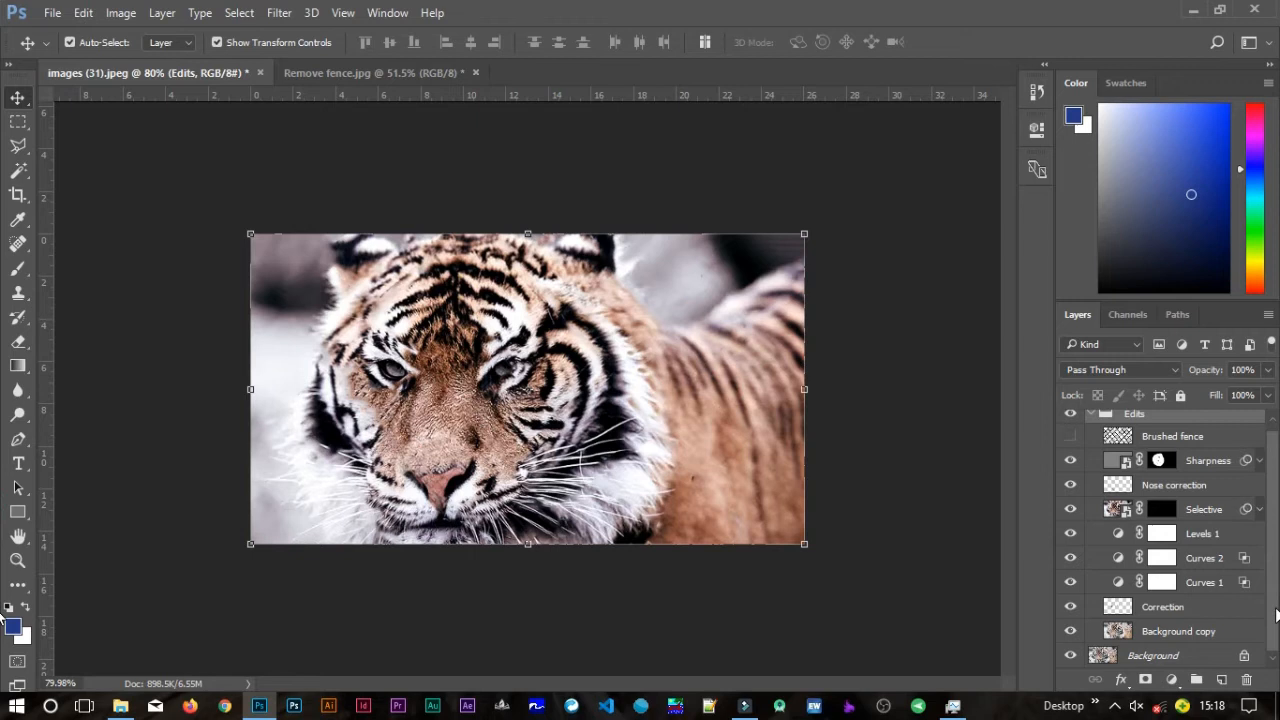
scroll(1276, 612, up, 1)
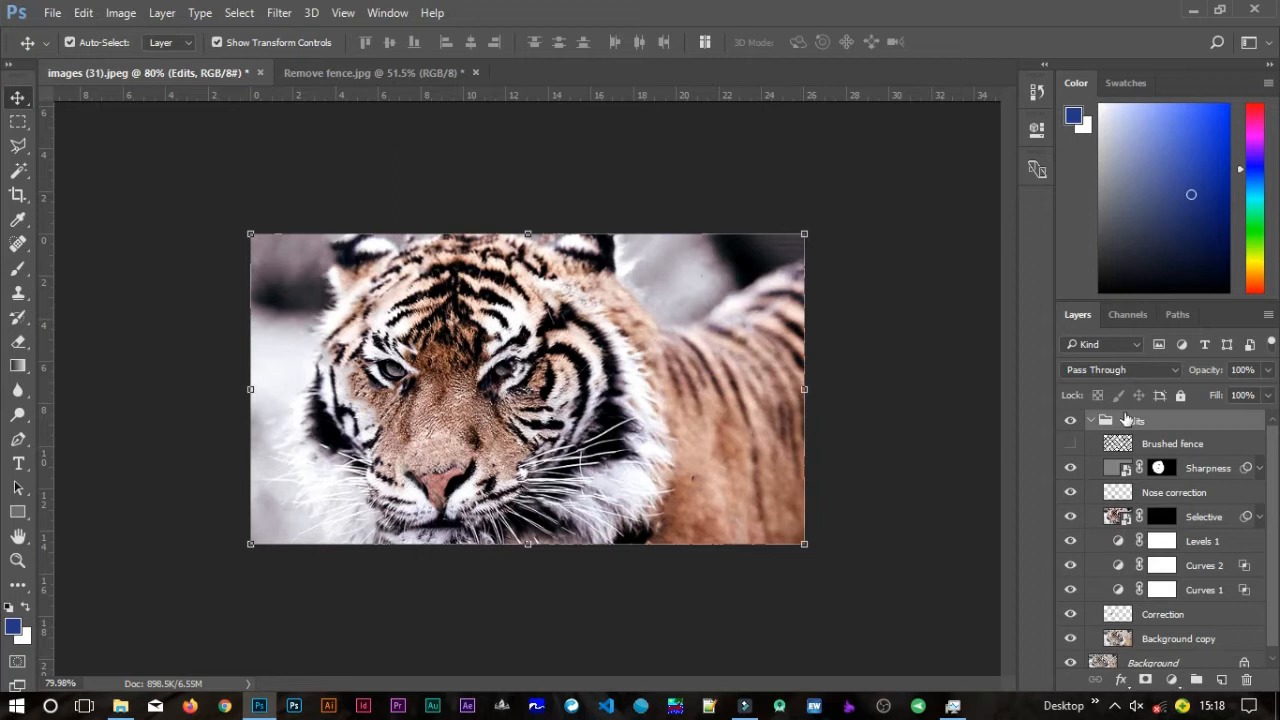
click(1092, 421)
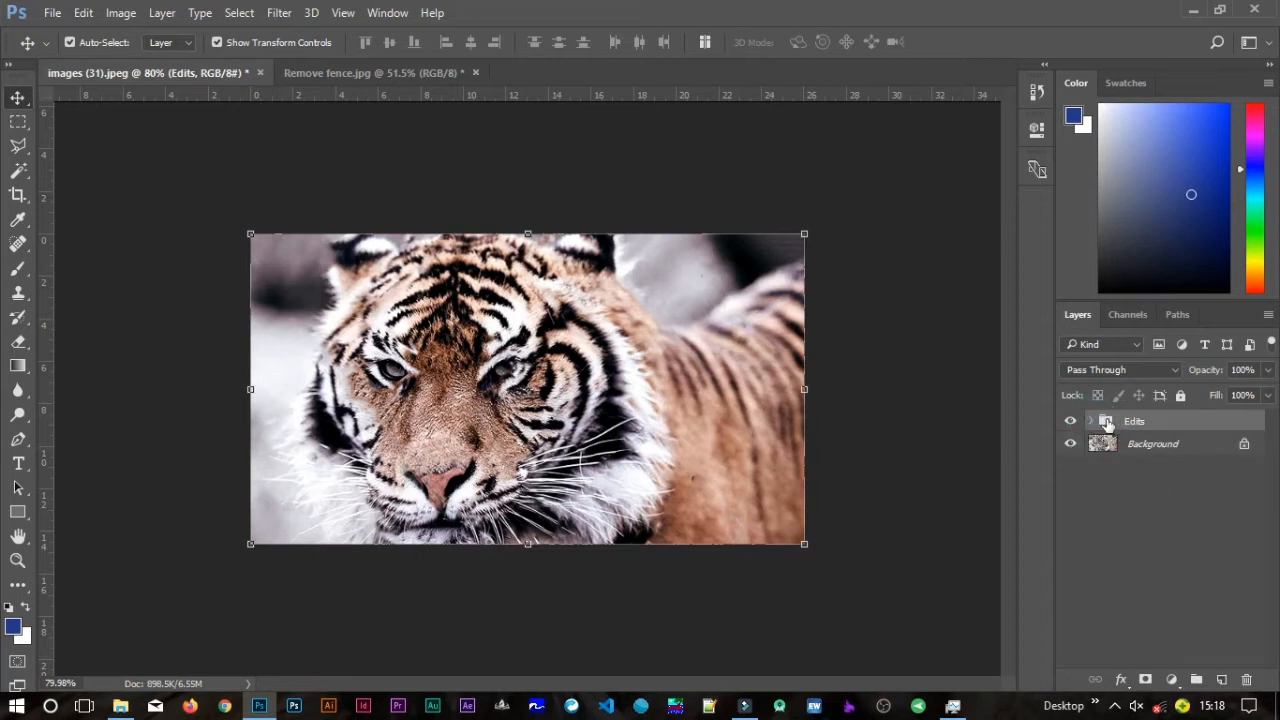
drag(1108, 425, 1246, 679)
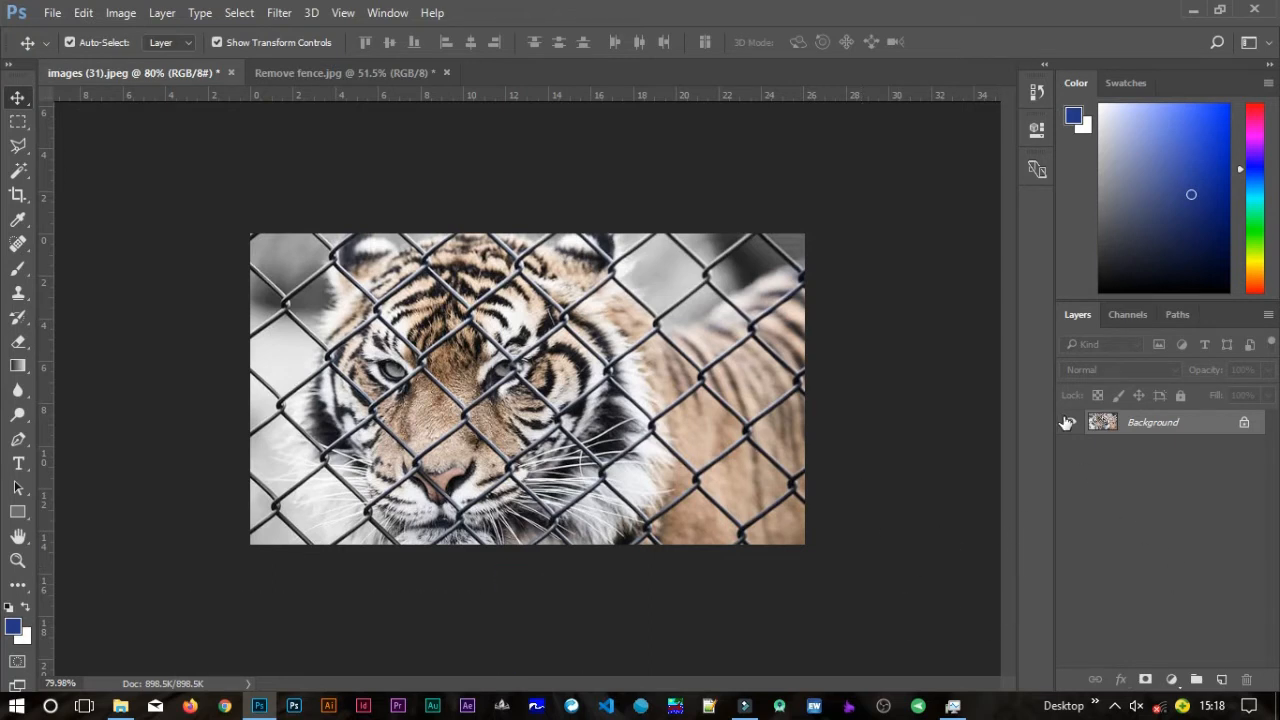
Duplicate the Background layer and name the copy "Edit image".
drag(1123, 427, 1221, 679)
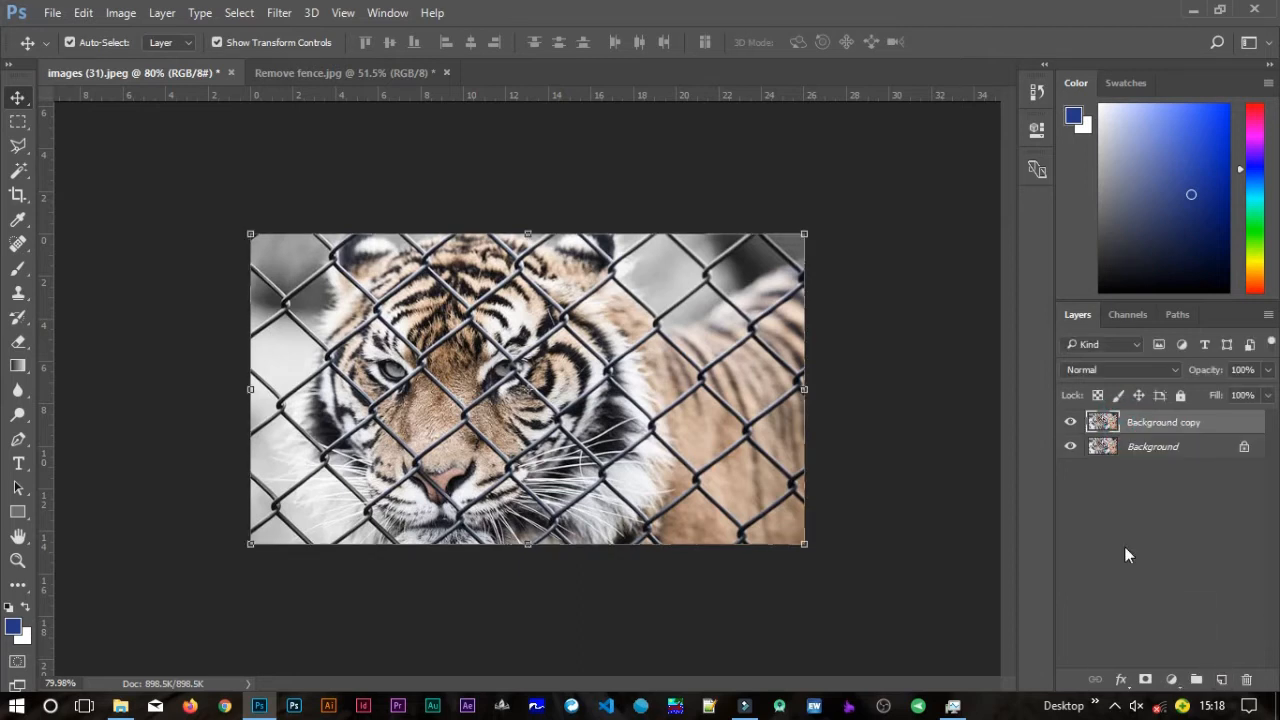
double_click(1150, 423)
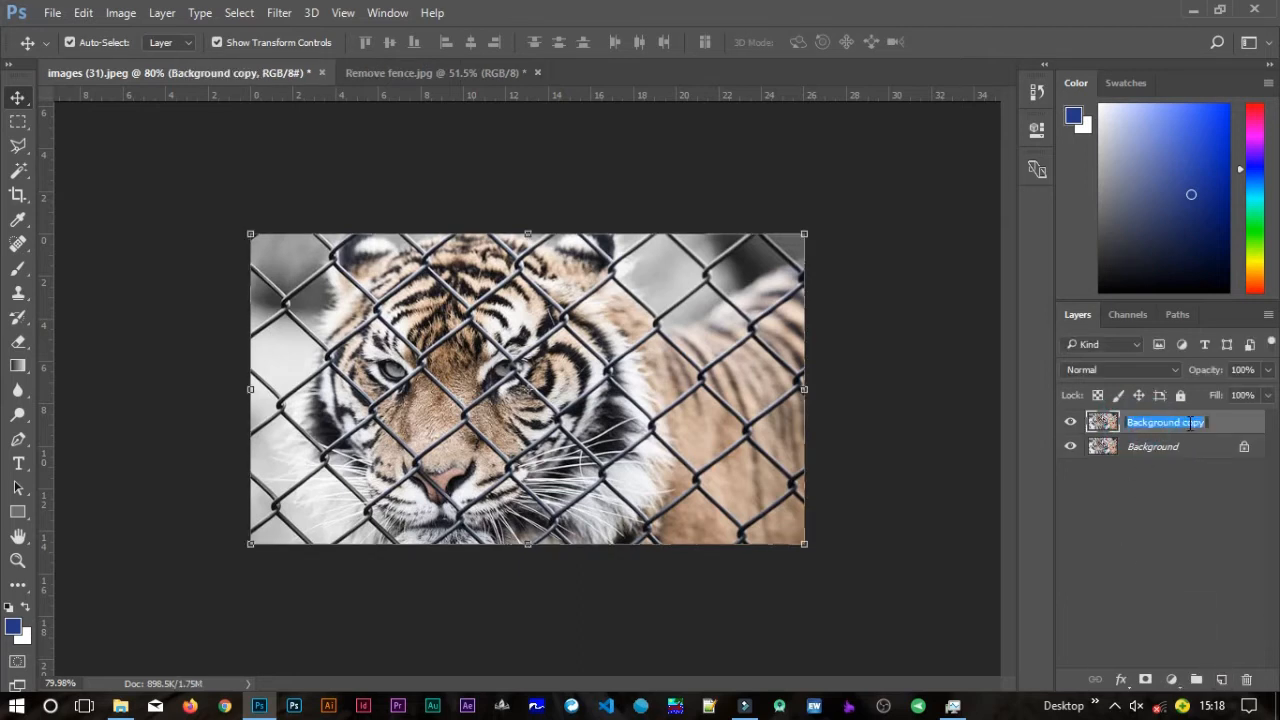
text(Ed)
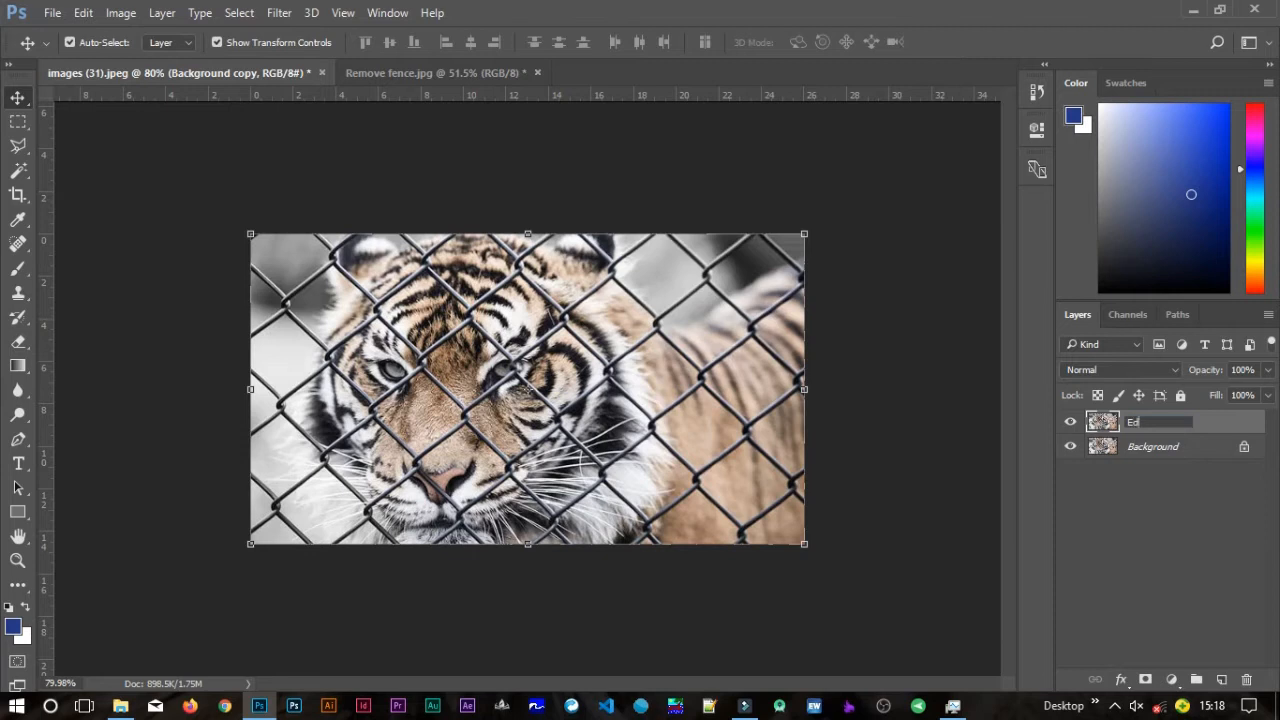
text(it image)
key(Return)
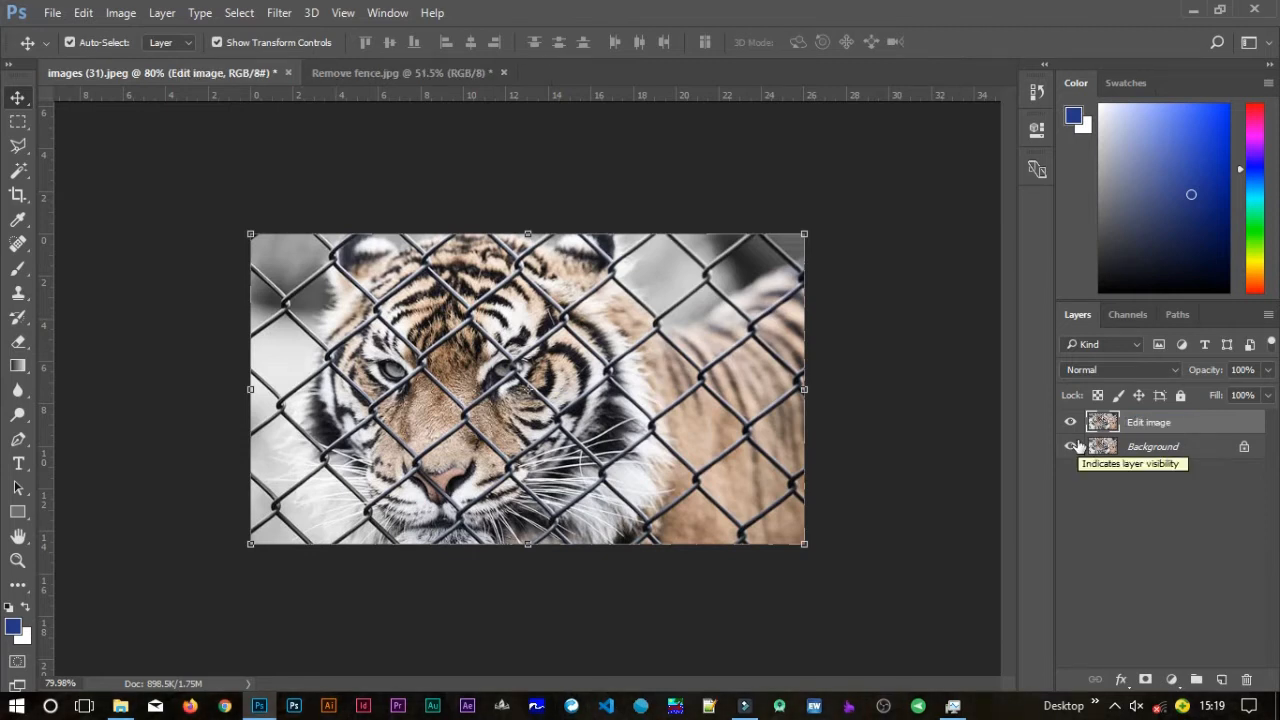
Hide the Background layer and add an empty layer named "Fence mask" above the Edit image layer.
click(1069, 450)
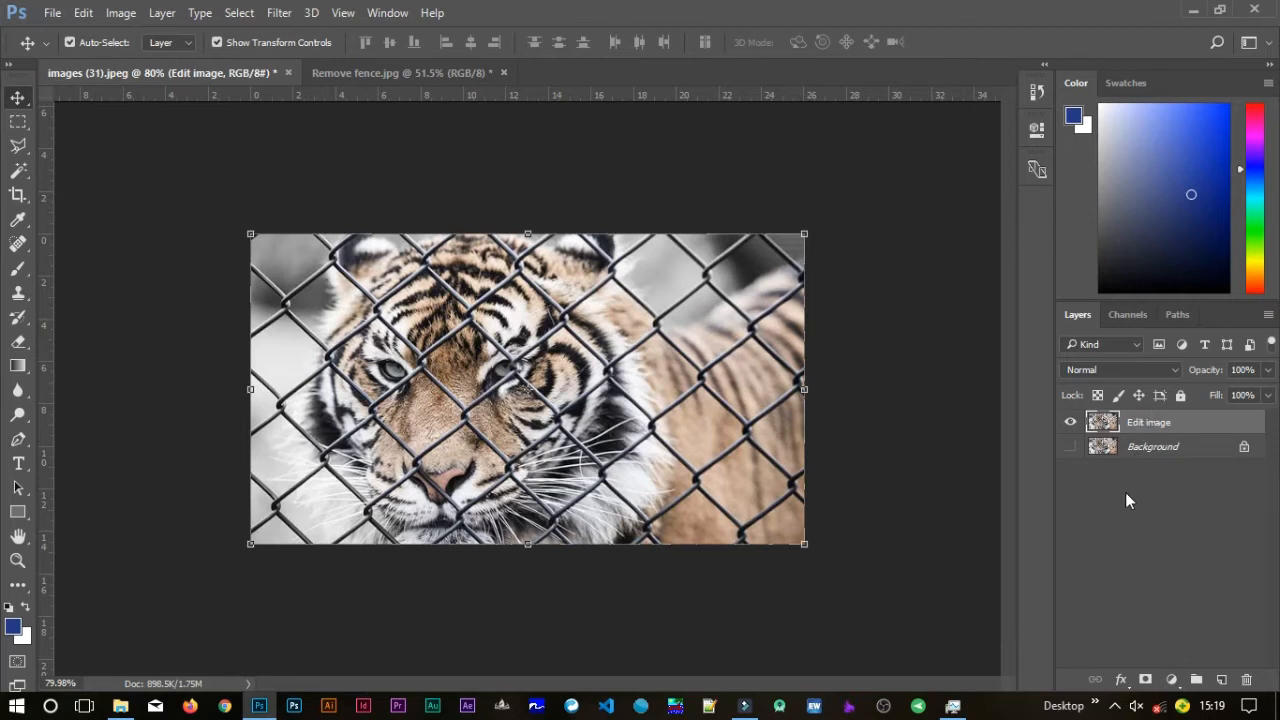
click(912, 510)
click(1155, 425)
click(1223, 680)
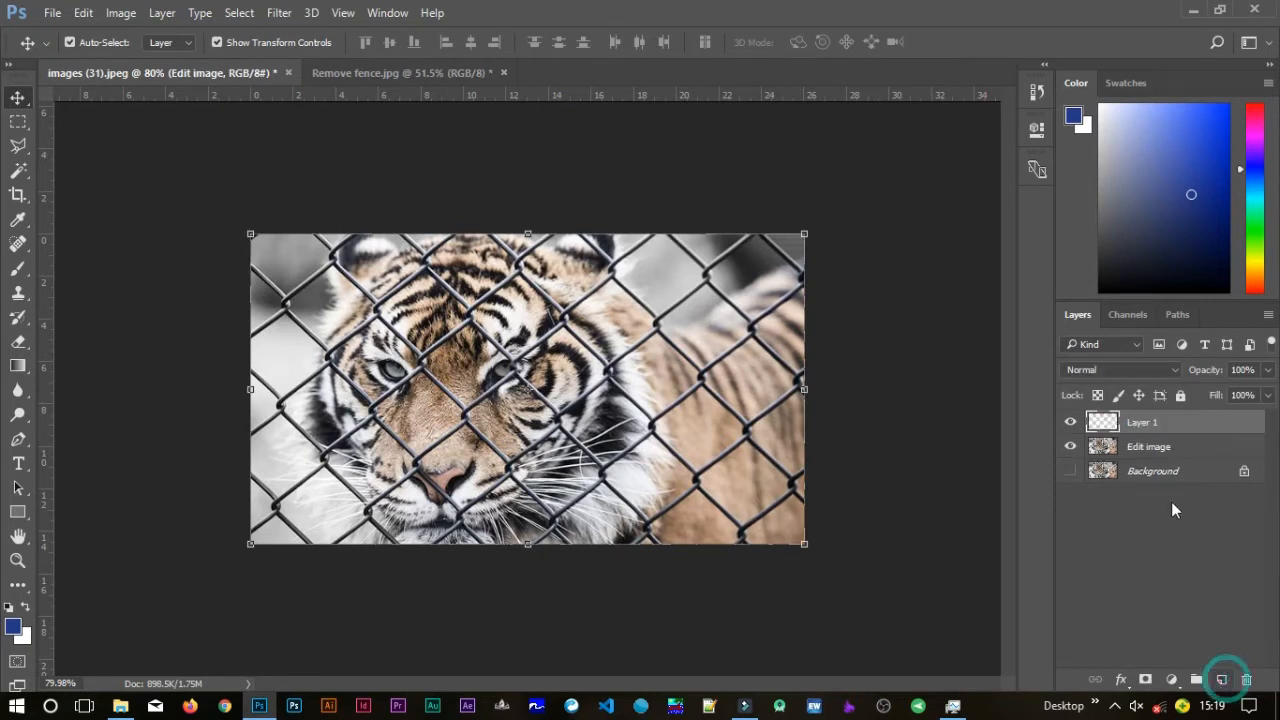
double_click(1143, 424)
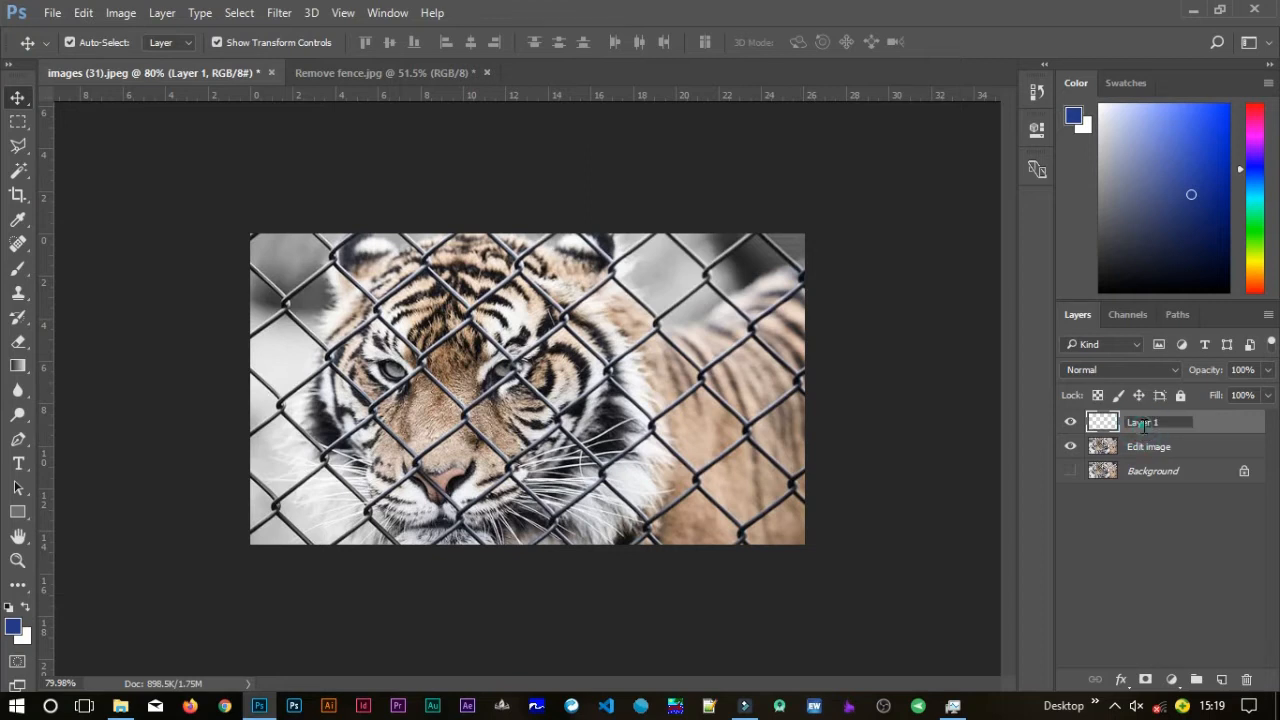
text(Fence mask)
click(1234, 421)
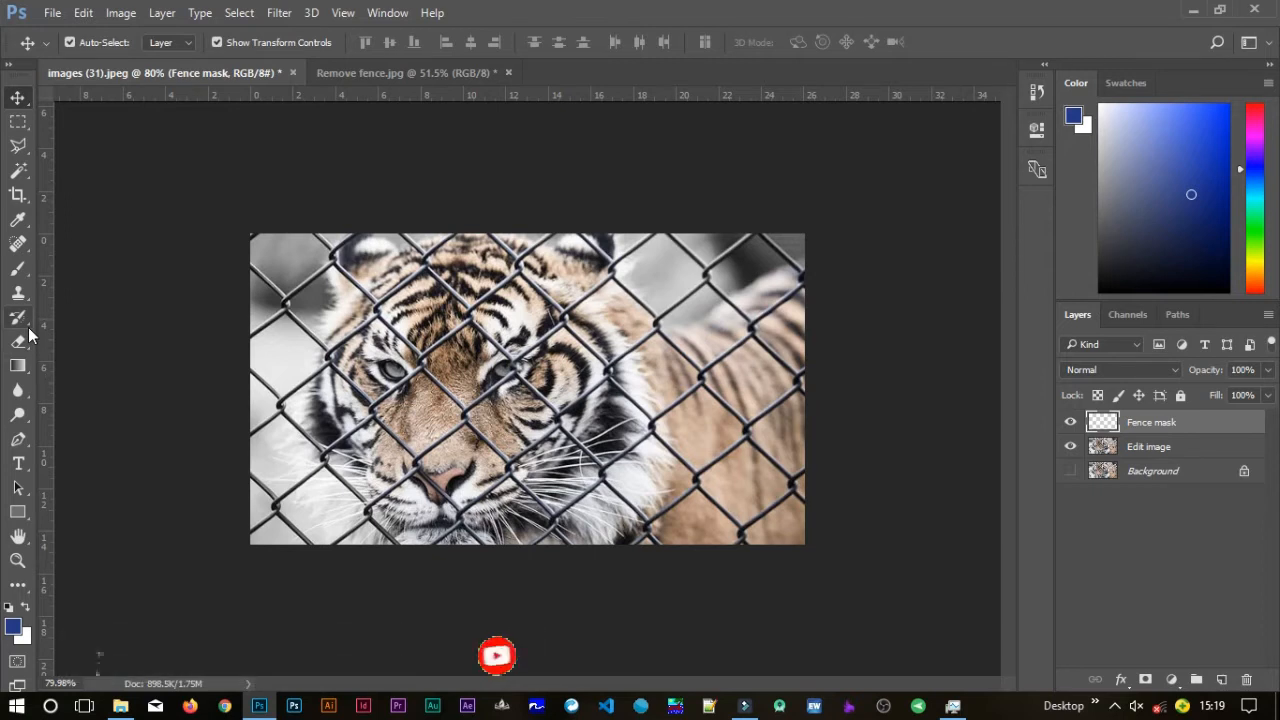
Set up the Brush tool with a hard round tip at 100% hardness.
key(b)
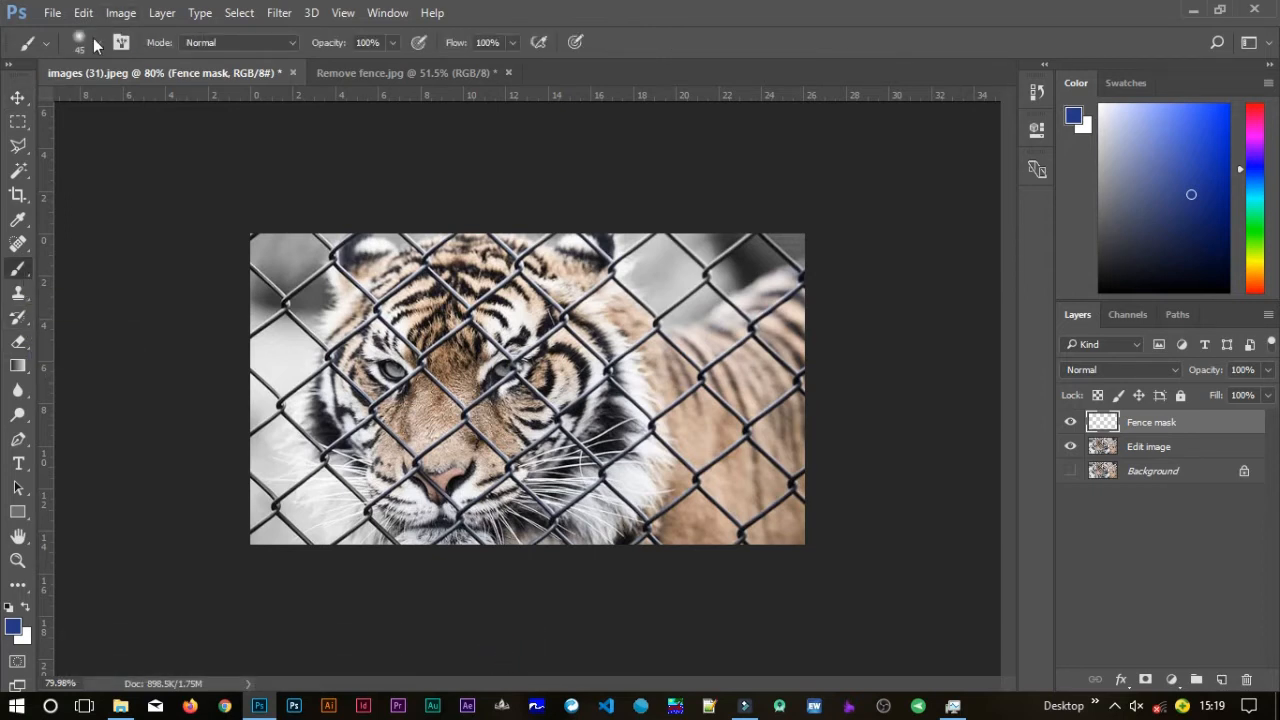
click(95, 41)
click(124, 229)
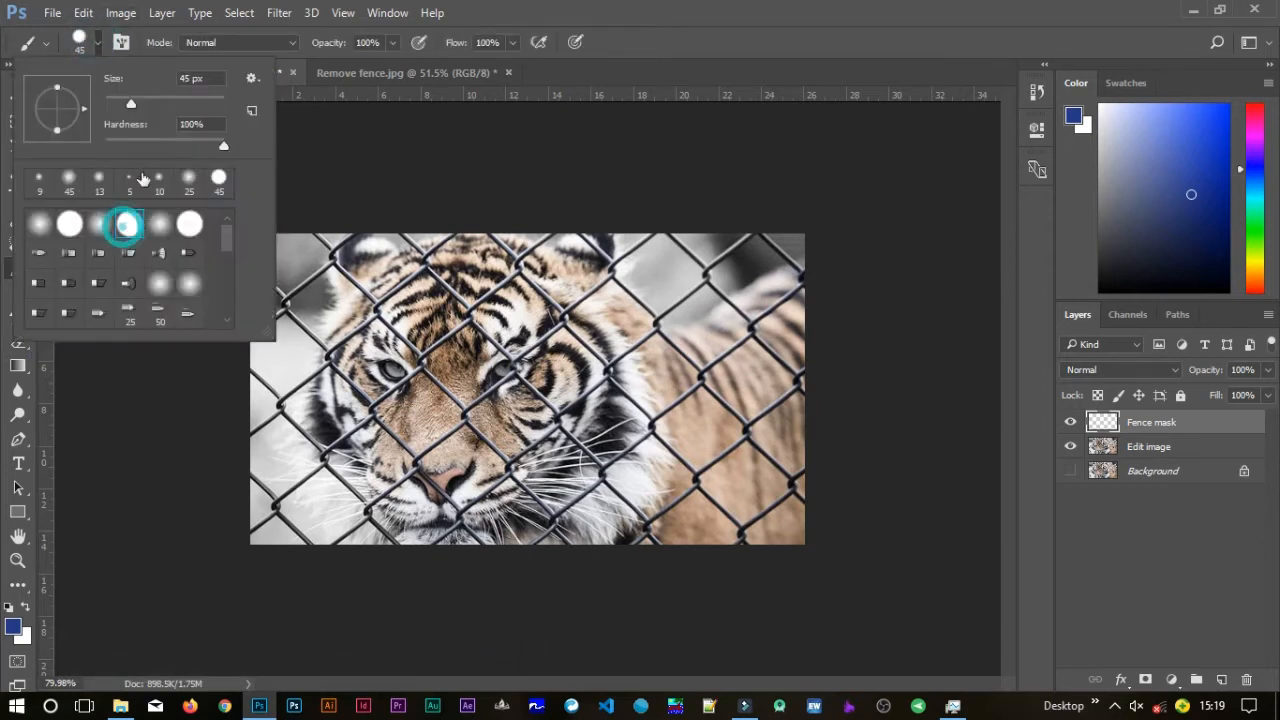
click(223, 148)
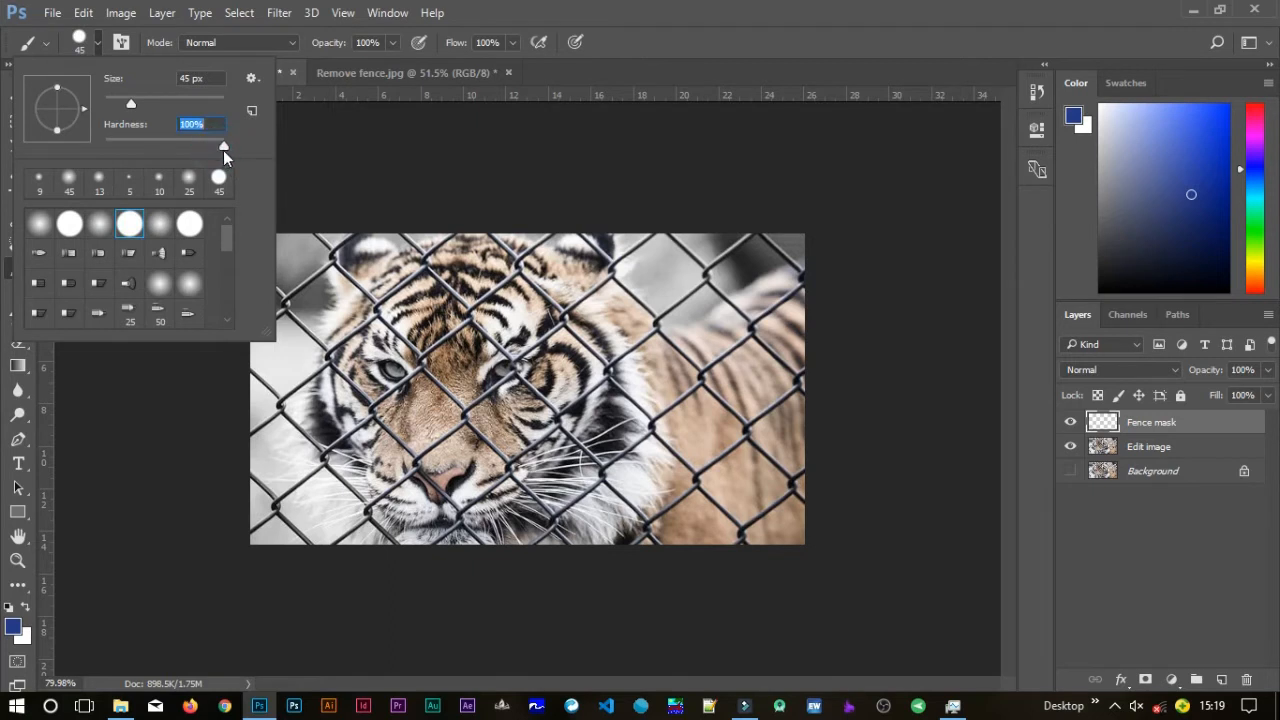
click(98, 47)
click(95, 47)
click(96, 46)
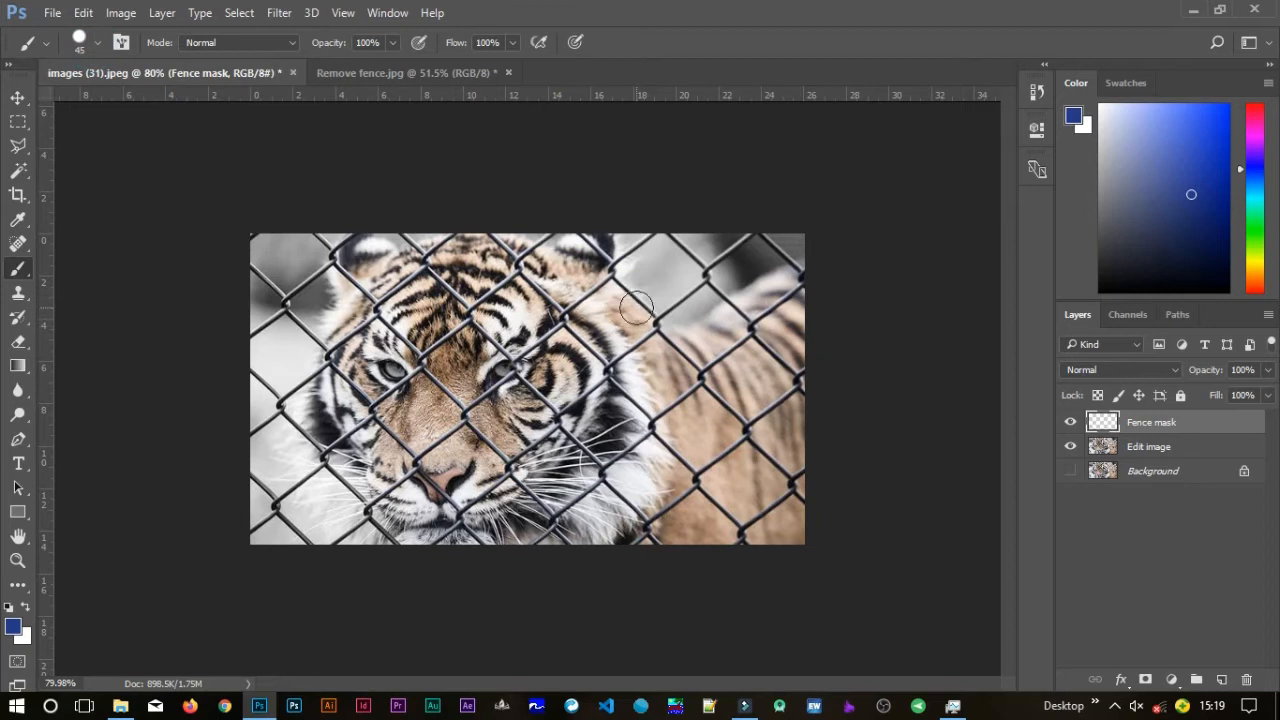
Reduce the brush size to 15 px to suit the fence wire and reset the foreground colour to black.
key(ctrl+plus)
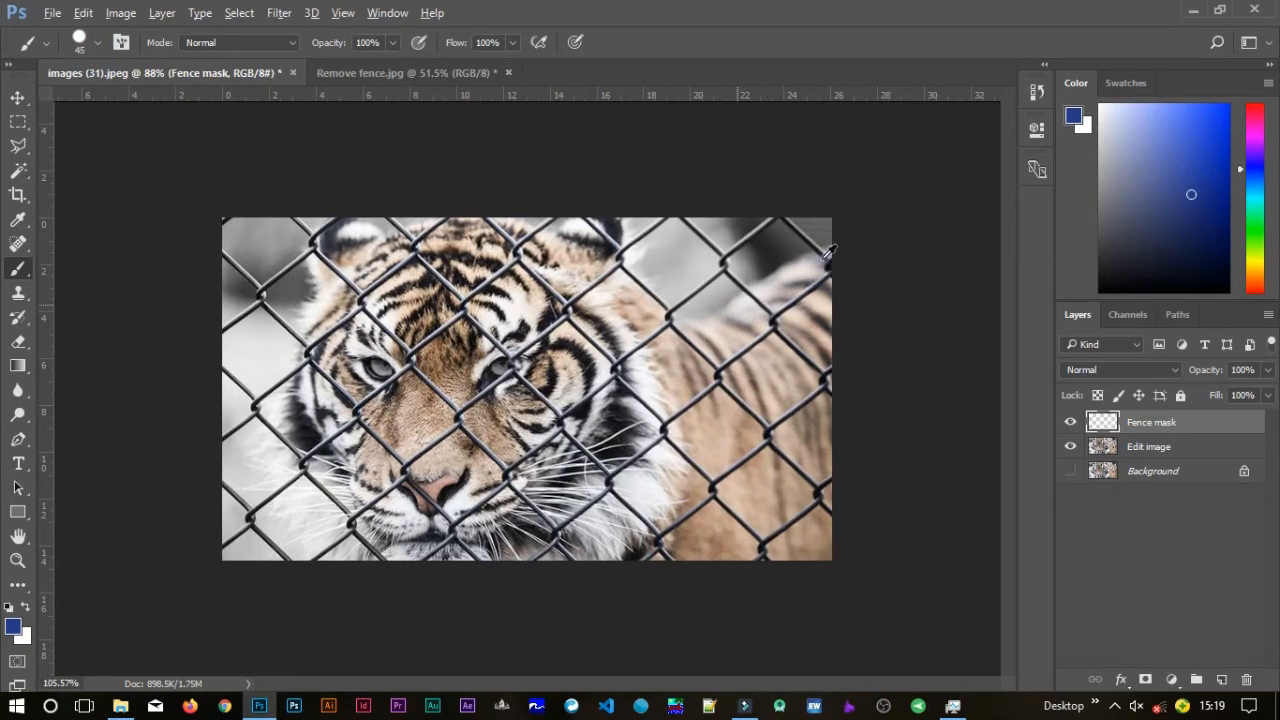
scroll(815, 280, up, 6)
mouse_move(806, 222)
mouse_down()
mouse_move(544, 448)
mouse_move(503, 380)
mouse_move(575, 332)
mouse_up()
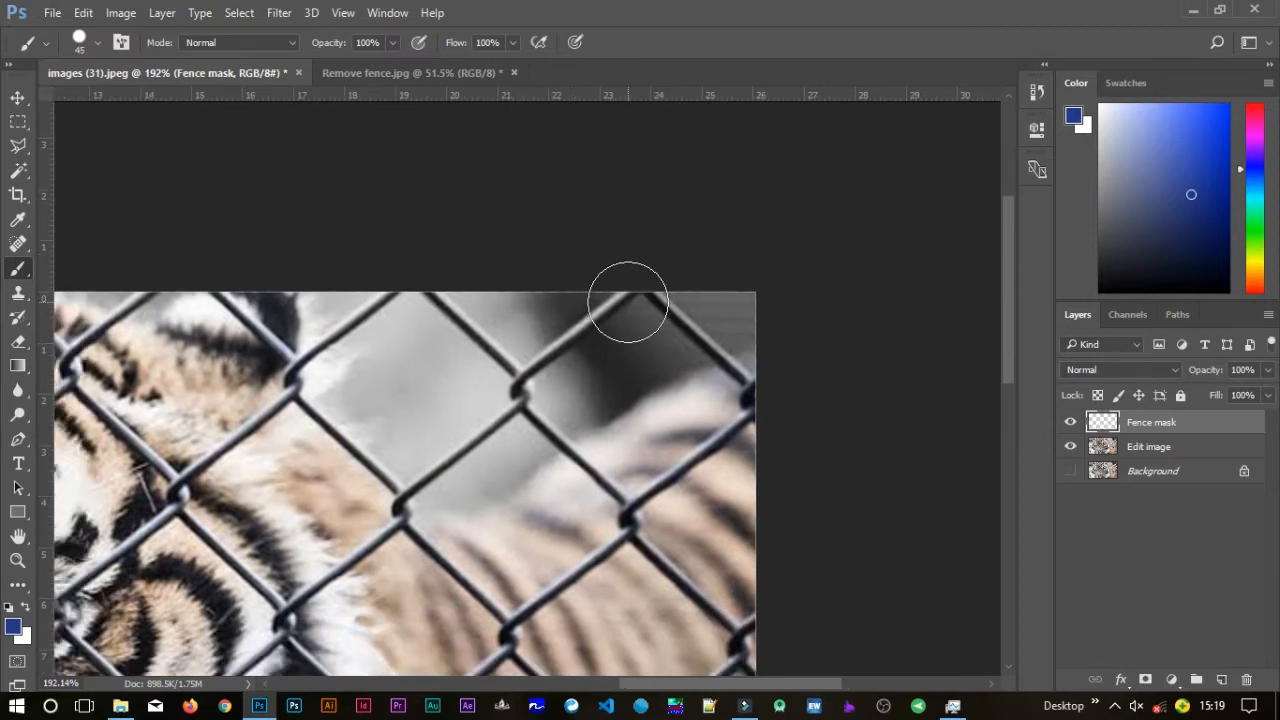
key(bracketleft)
key(bracketleft)
key(bracketleft)
key(bracketleft)
key(bracketleft)
key(bracketleft)
key(bracketleft)
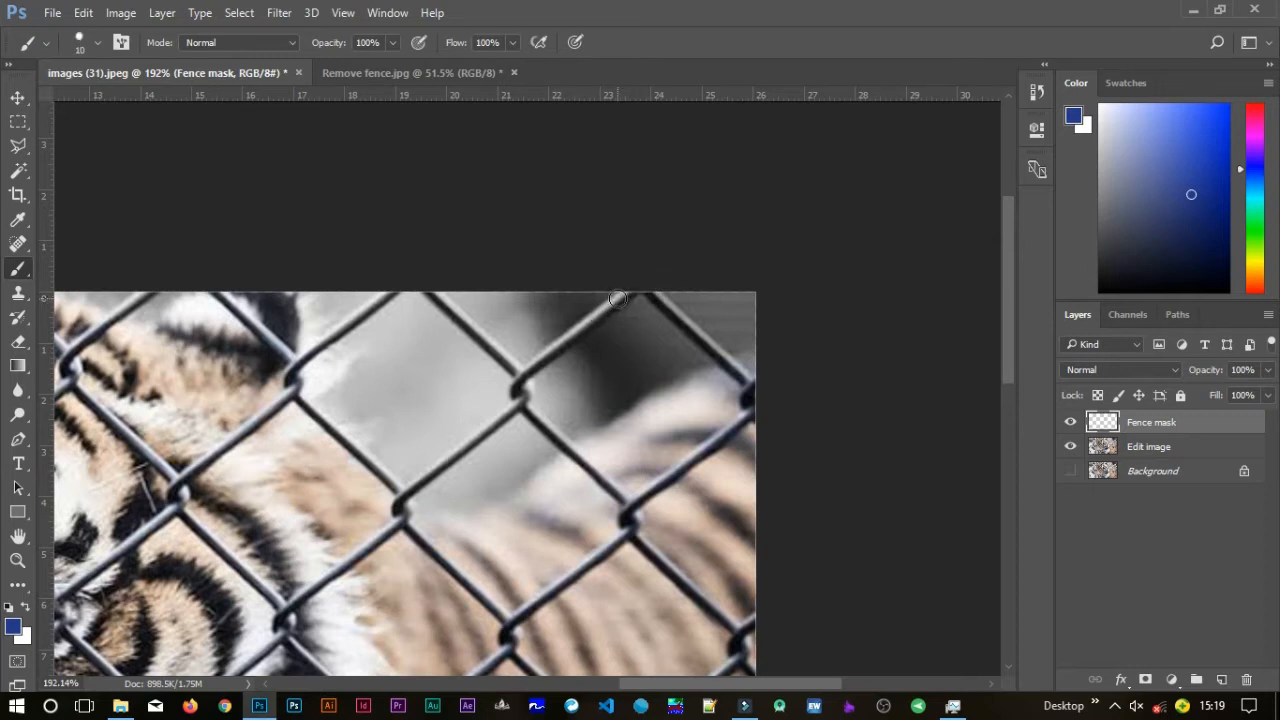
key(bracketright)
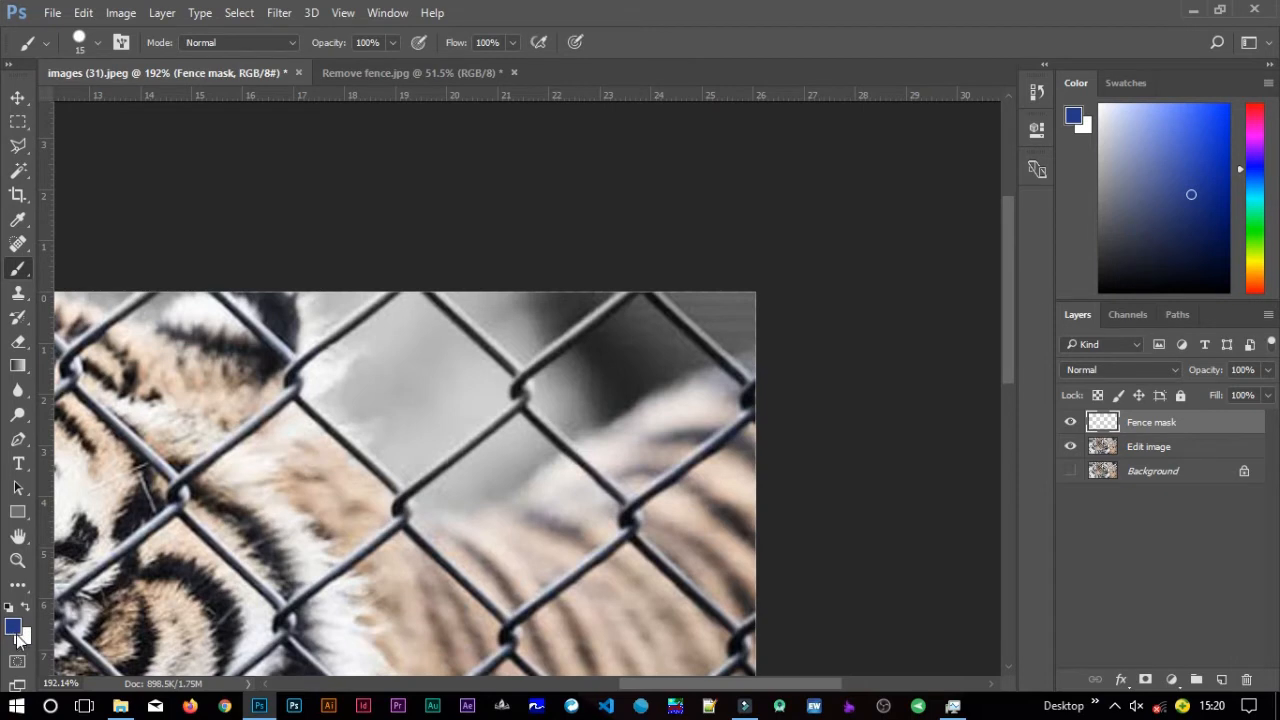
key(d)
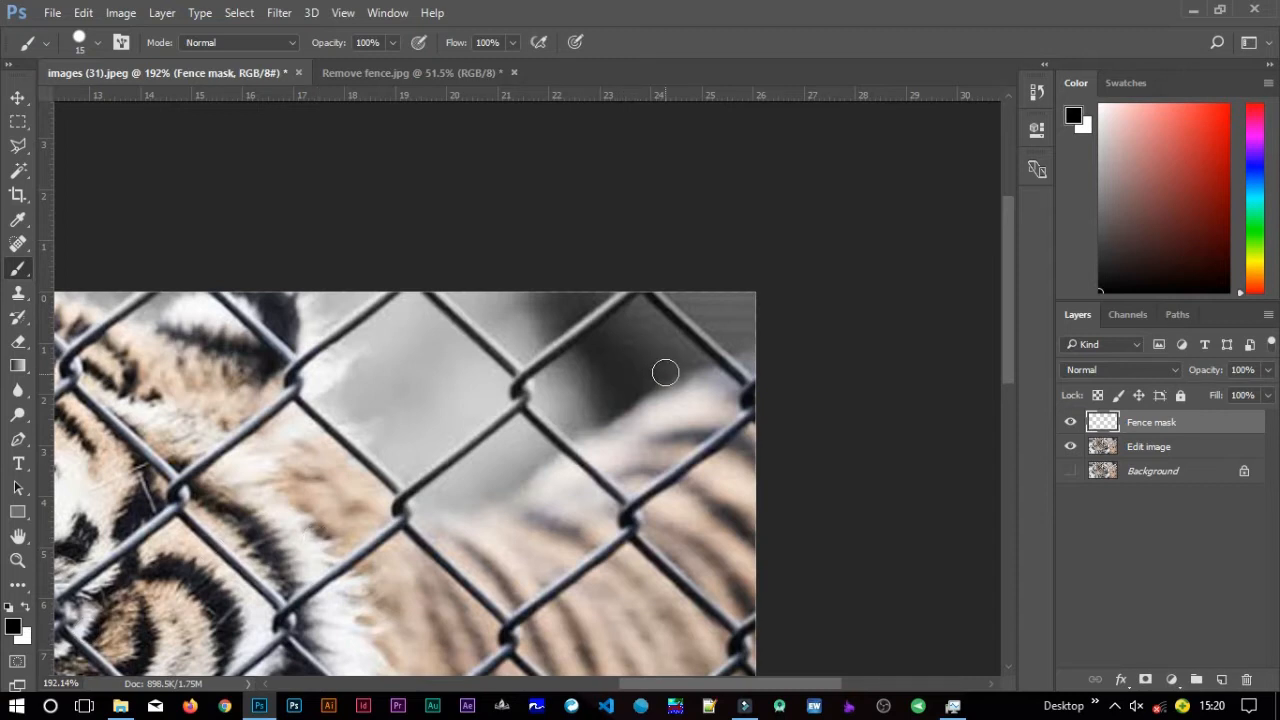
key(bracketleft)
key(bracketright)
Paint connected straight black strokes on Fence mask over the diagonal wire, from the photo's upper edge near its right corner to the third knot down.
click(625, 294)
shift+click(541, 365)
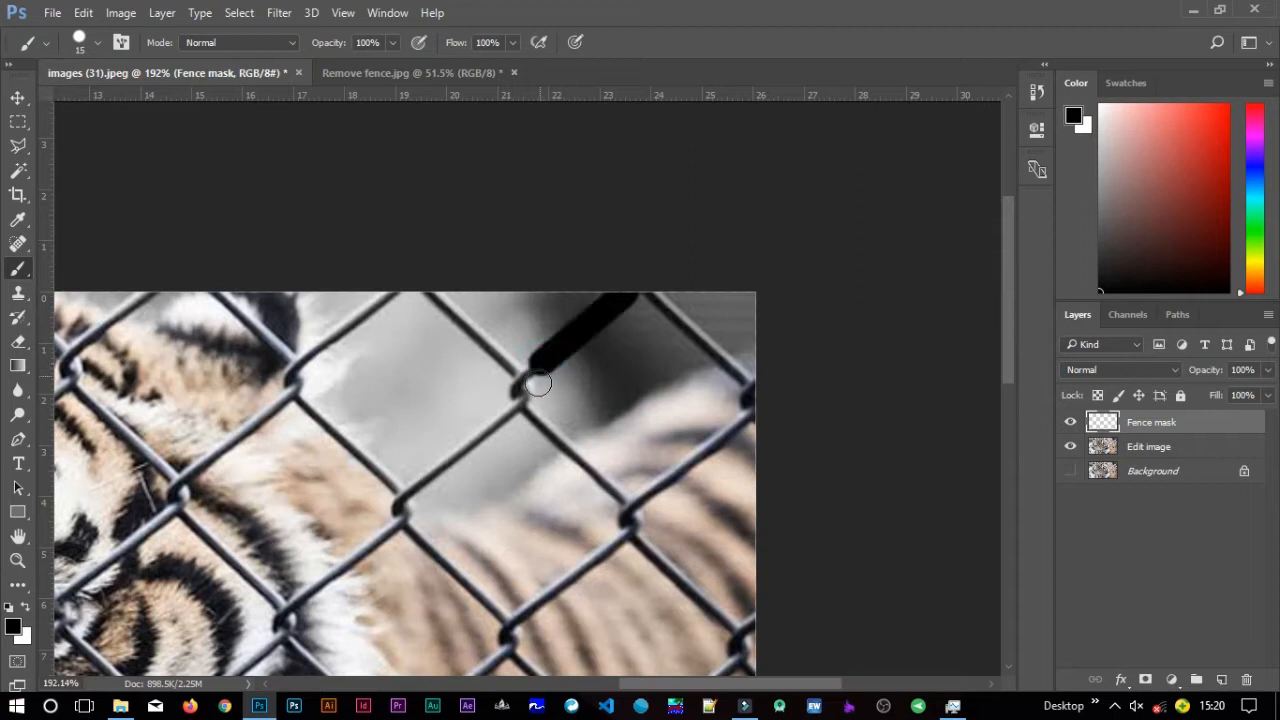
shift+click(523, 400)
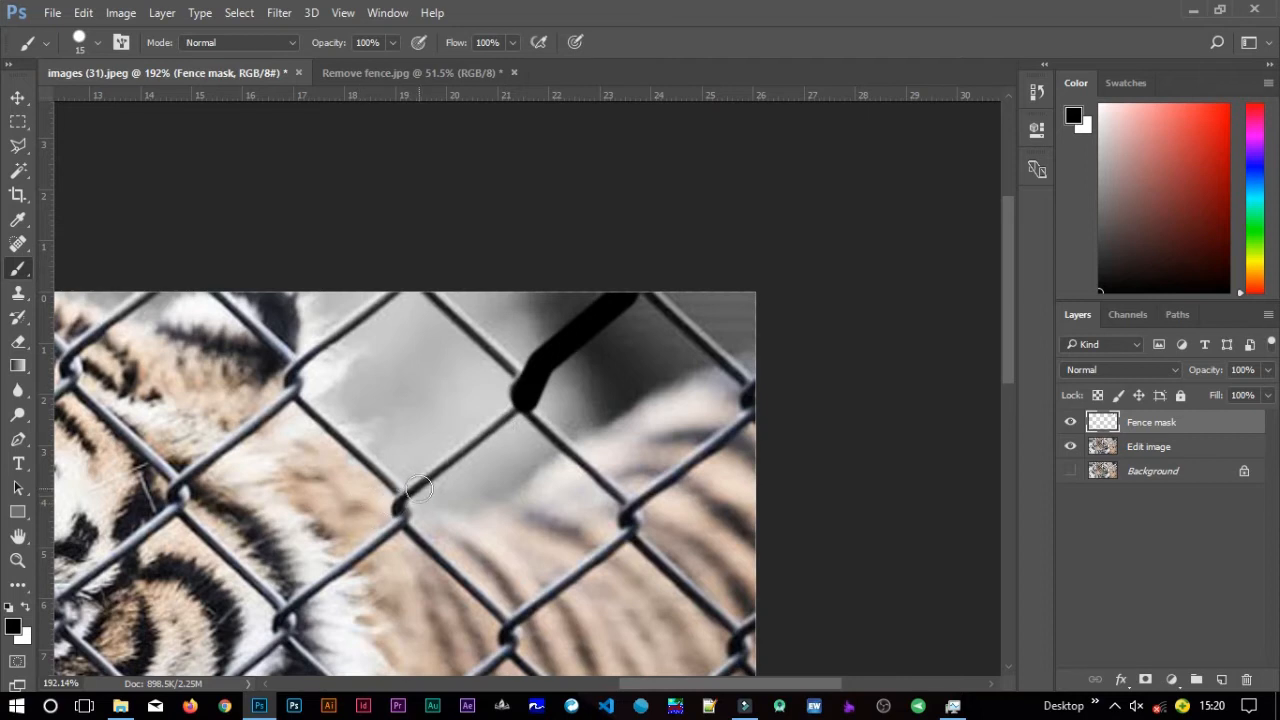
shift+click(405, 500)
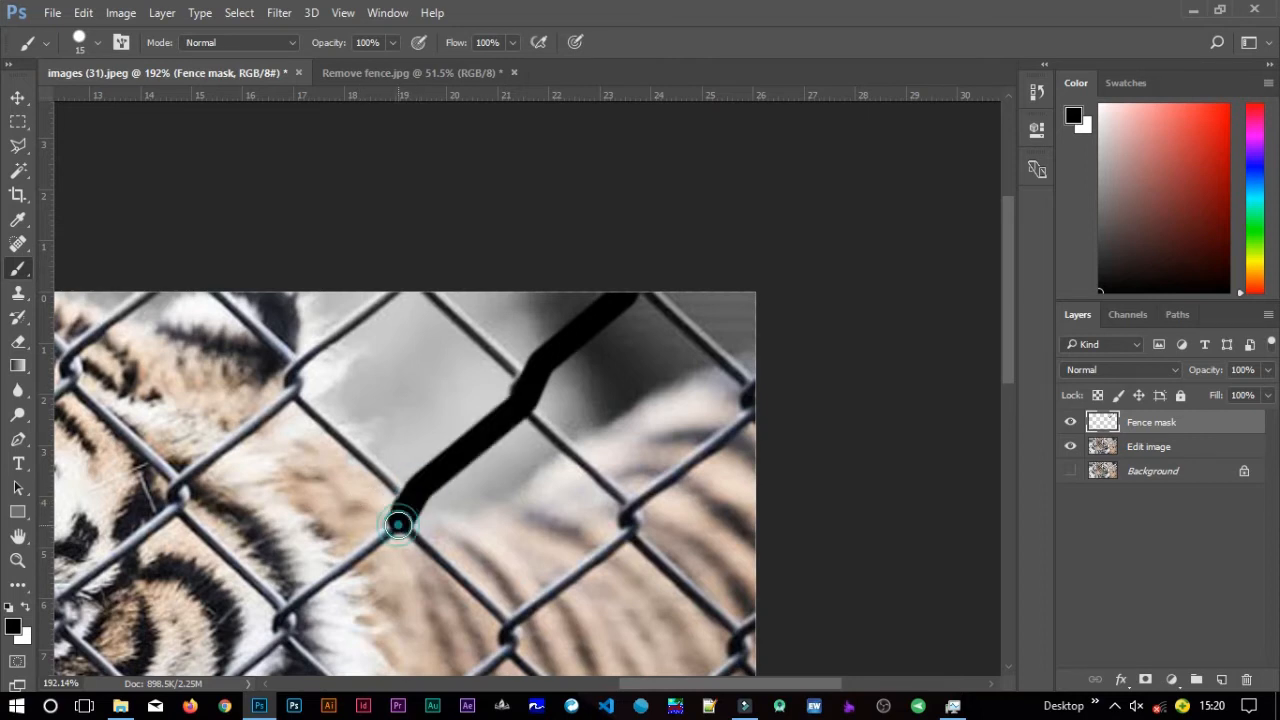
shift+click(284, 614)
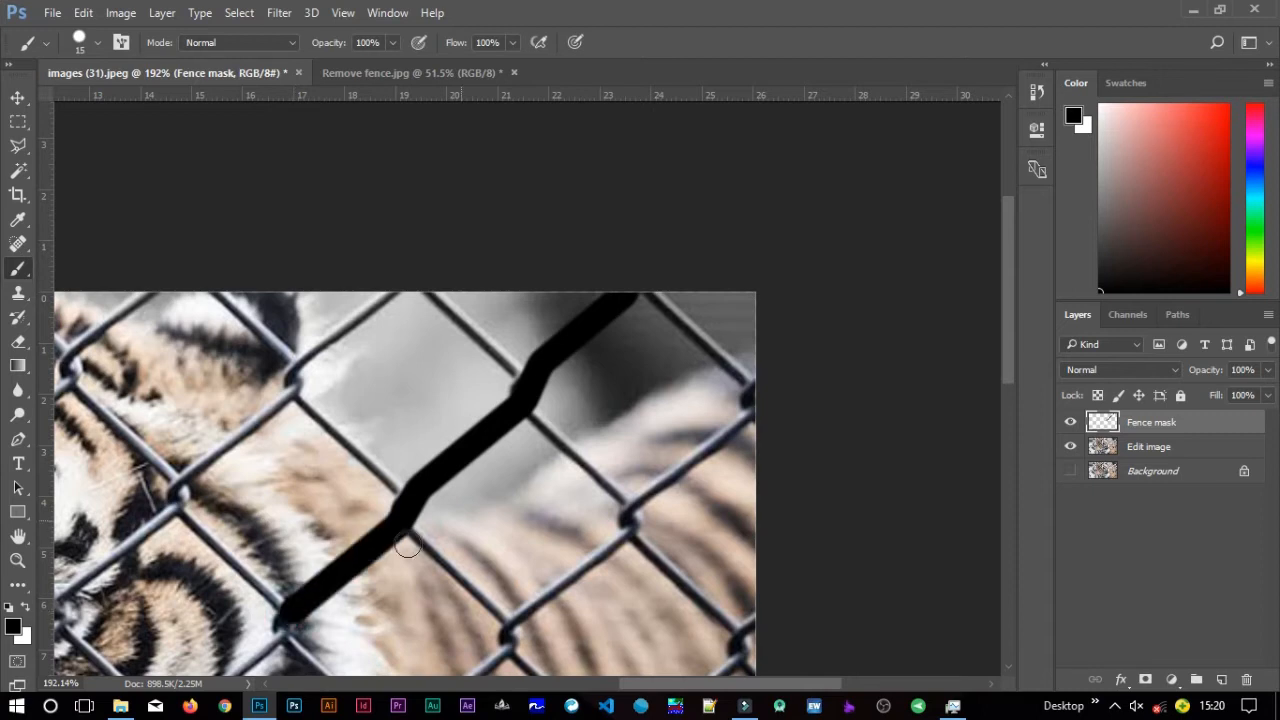
Continue the straight black strokes along the same diagonal wire, from the third knot down to the fifth knot beside the tiger's muzzle.
mouse_move(443, 563)
mouse_down()
mouse_move(602, 458)
mouse_move(613, 294)
mouse_up()
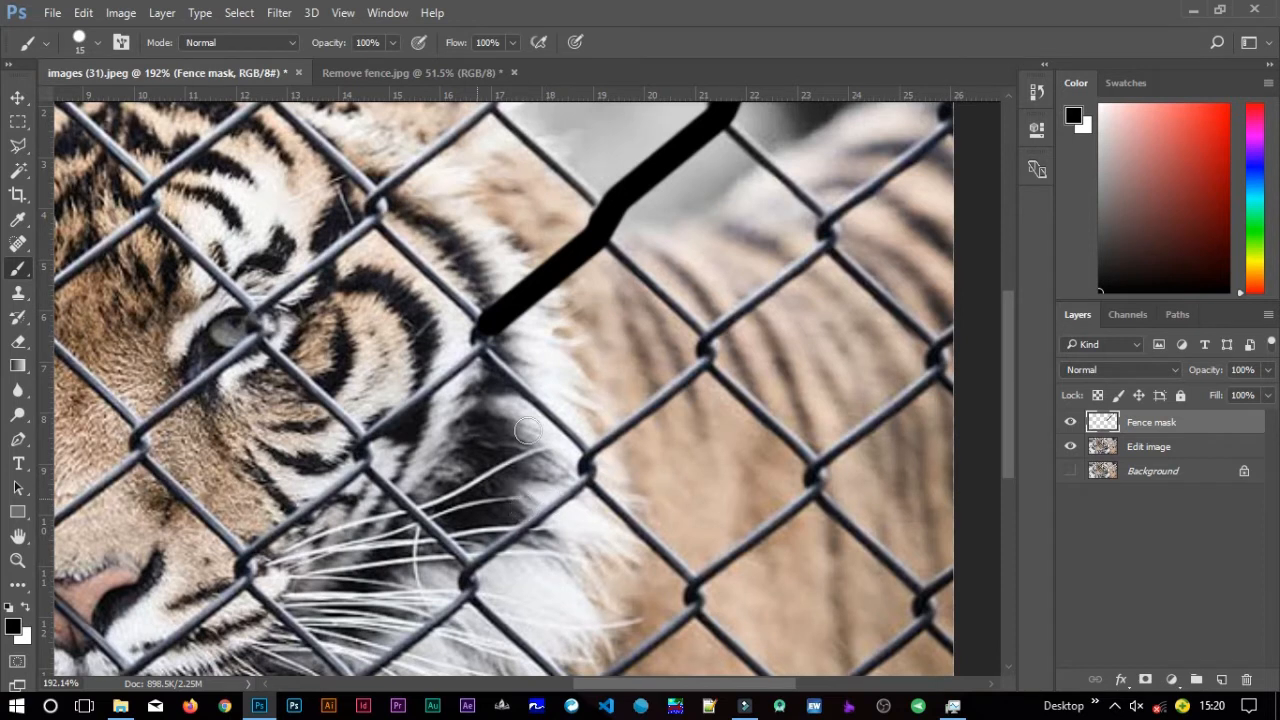
click(484, 346)
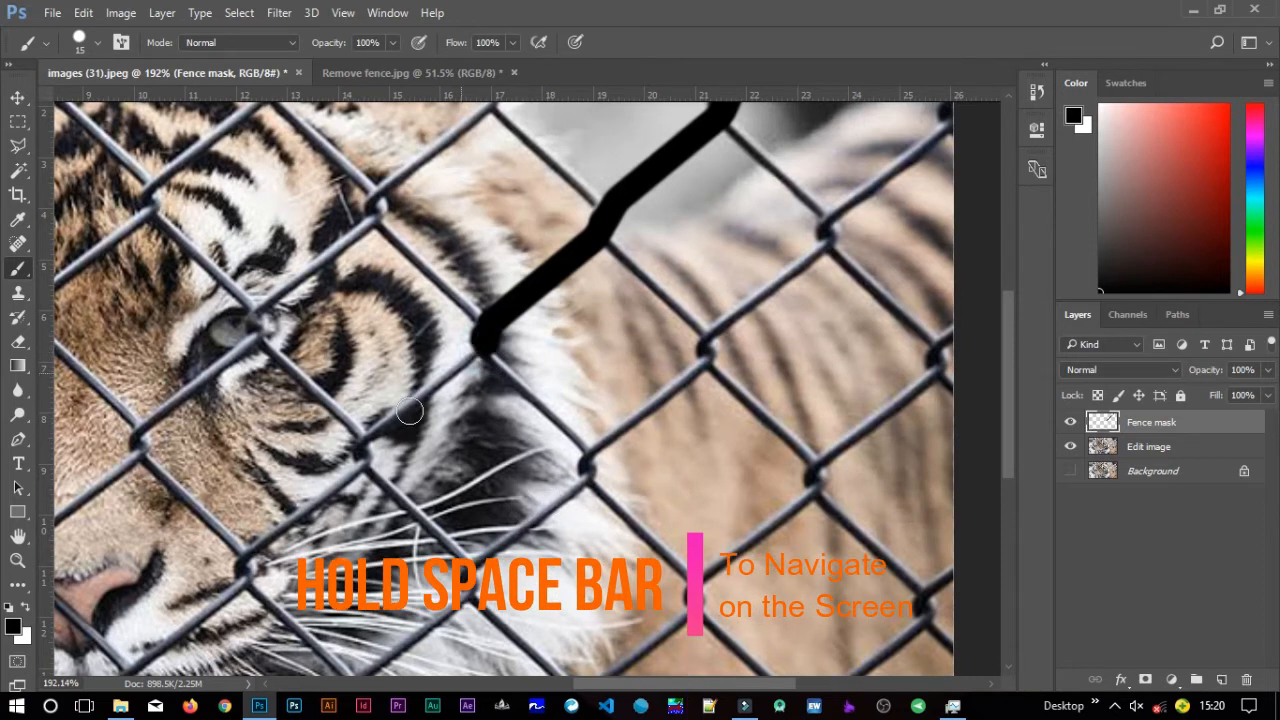
shift+click(370, 430)
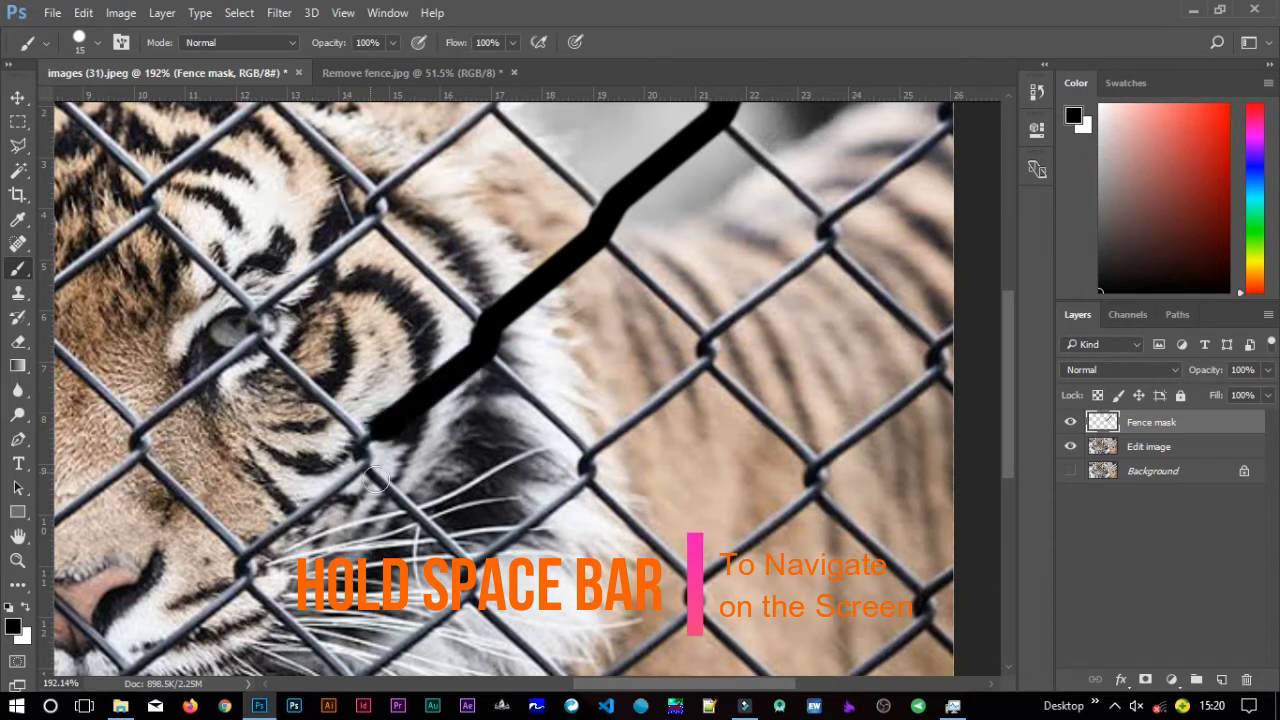
drag(350, 510, 481, 367)
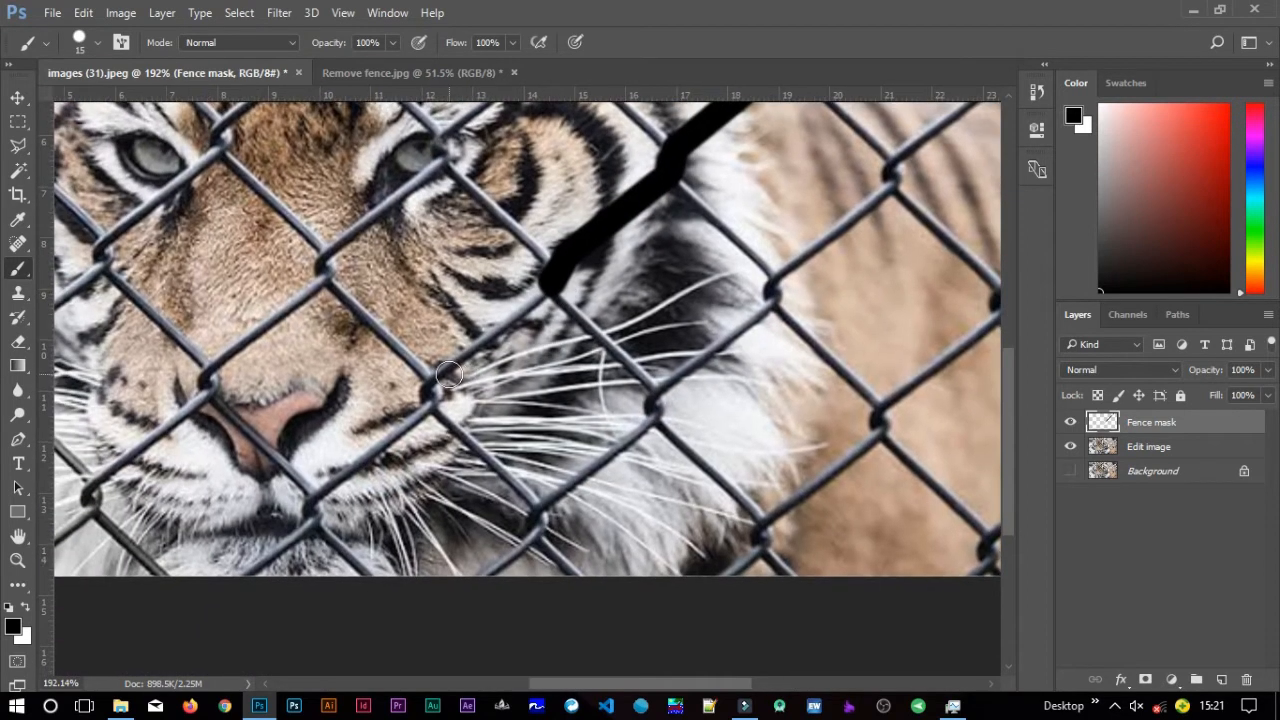
shift+click(442, 376)
shift+click(429, 403)
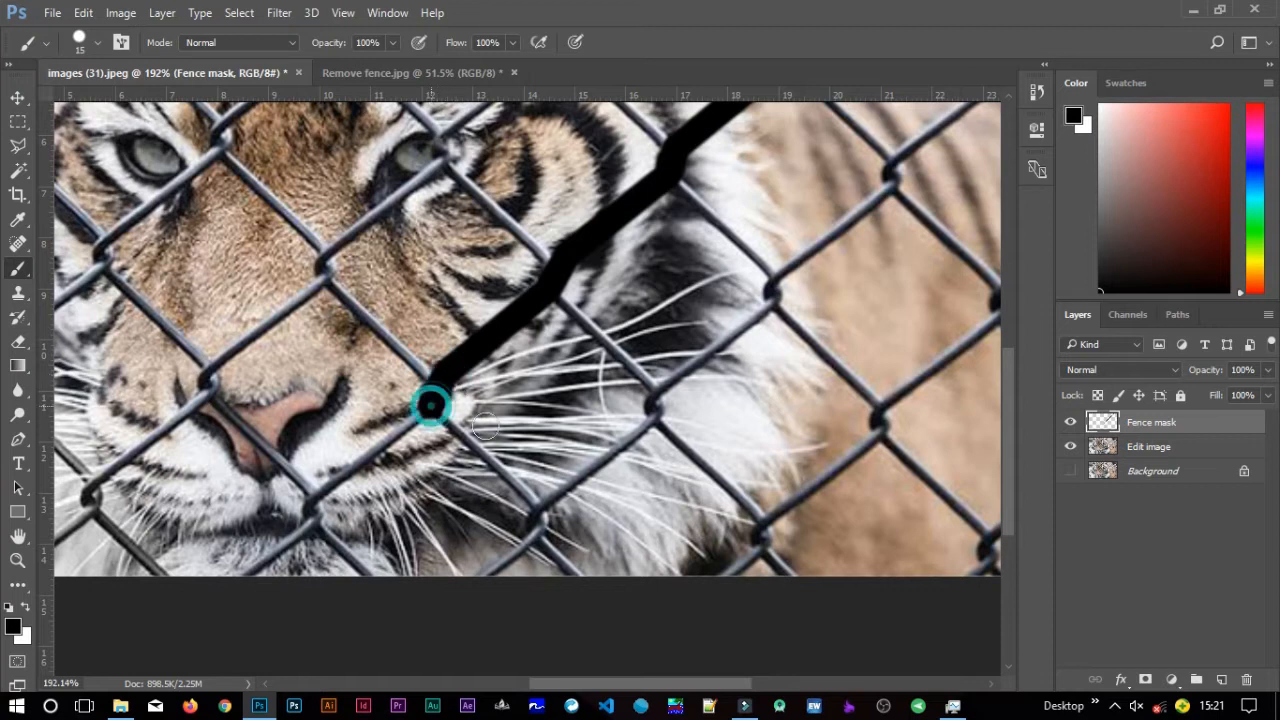
Extend the black line from the fifth knot past the one below the nose to the photo's lower edge.
shift+click(322, 497)
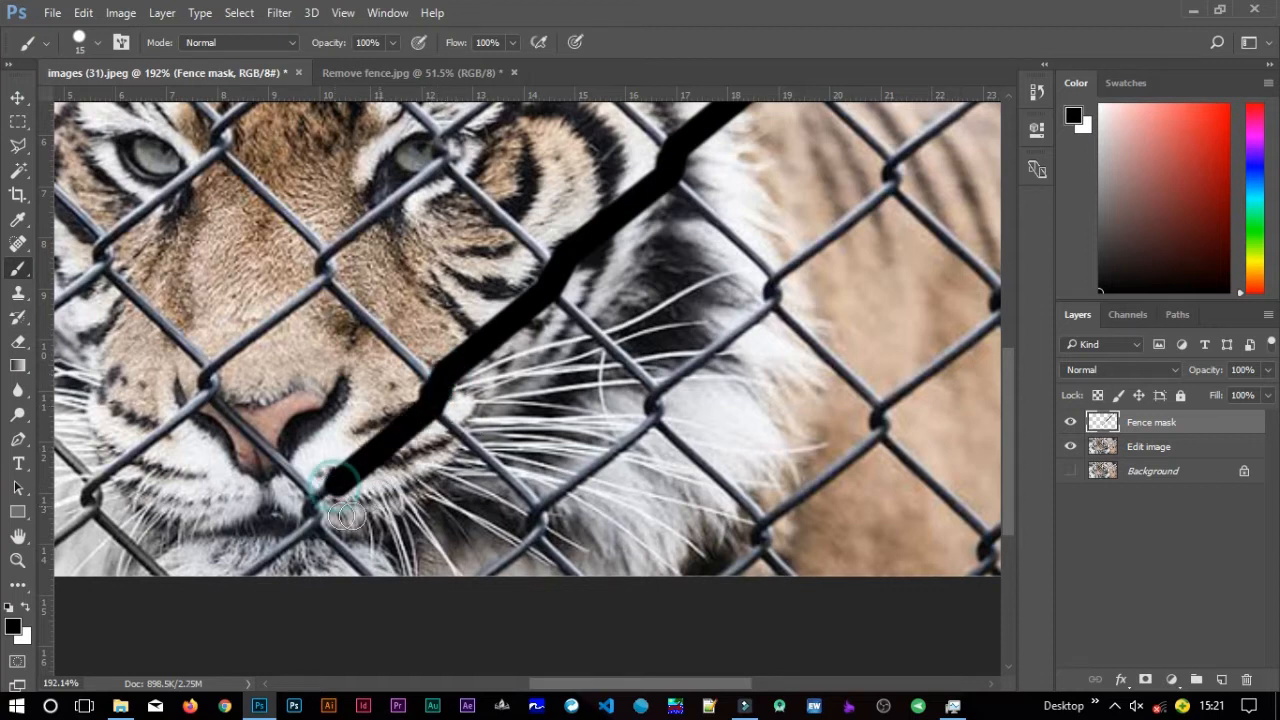
shift+click(312, 519)
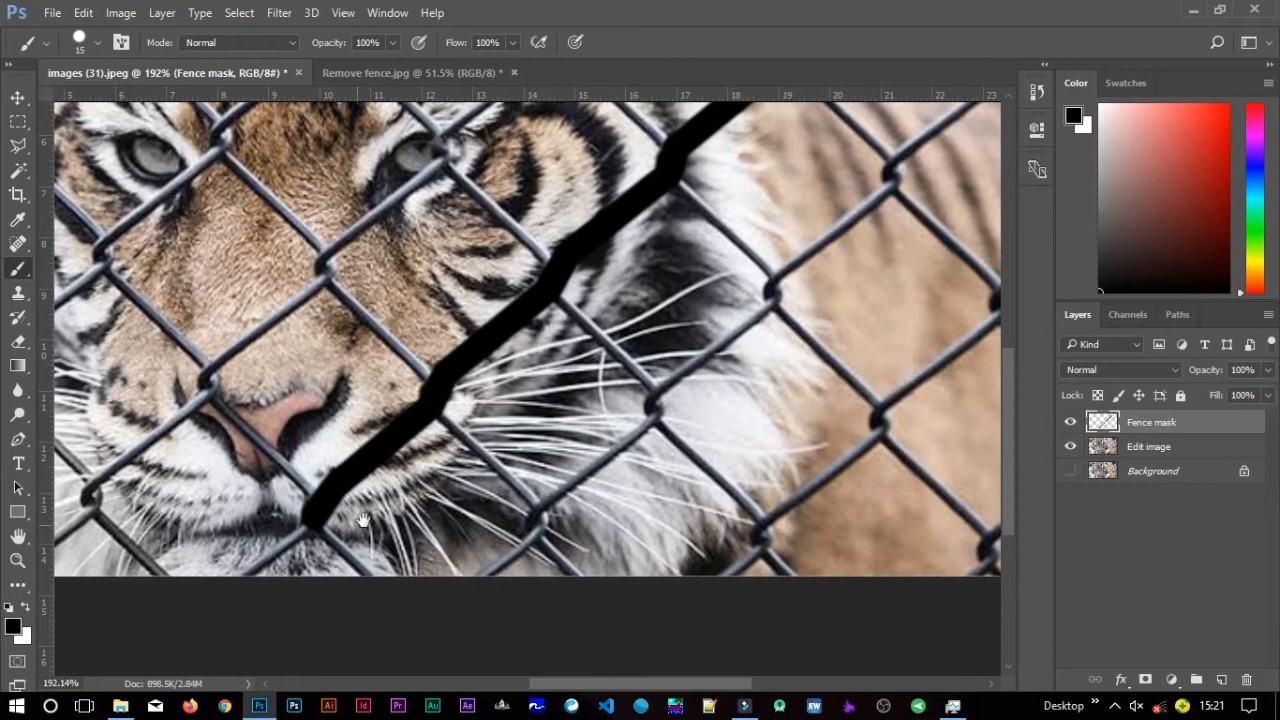
drag(362, 512, 495, 362)
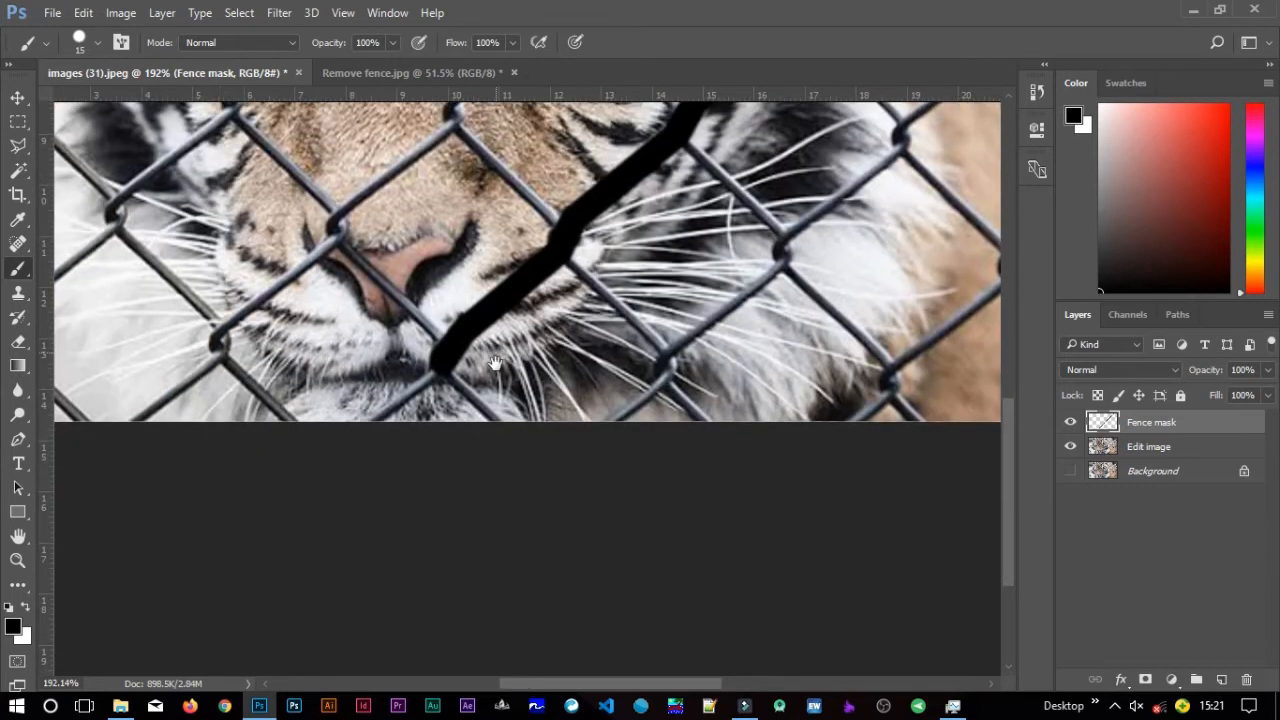
shift+click(372, 425)
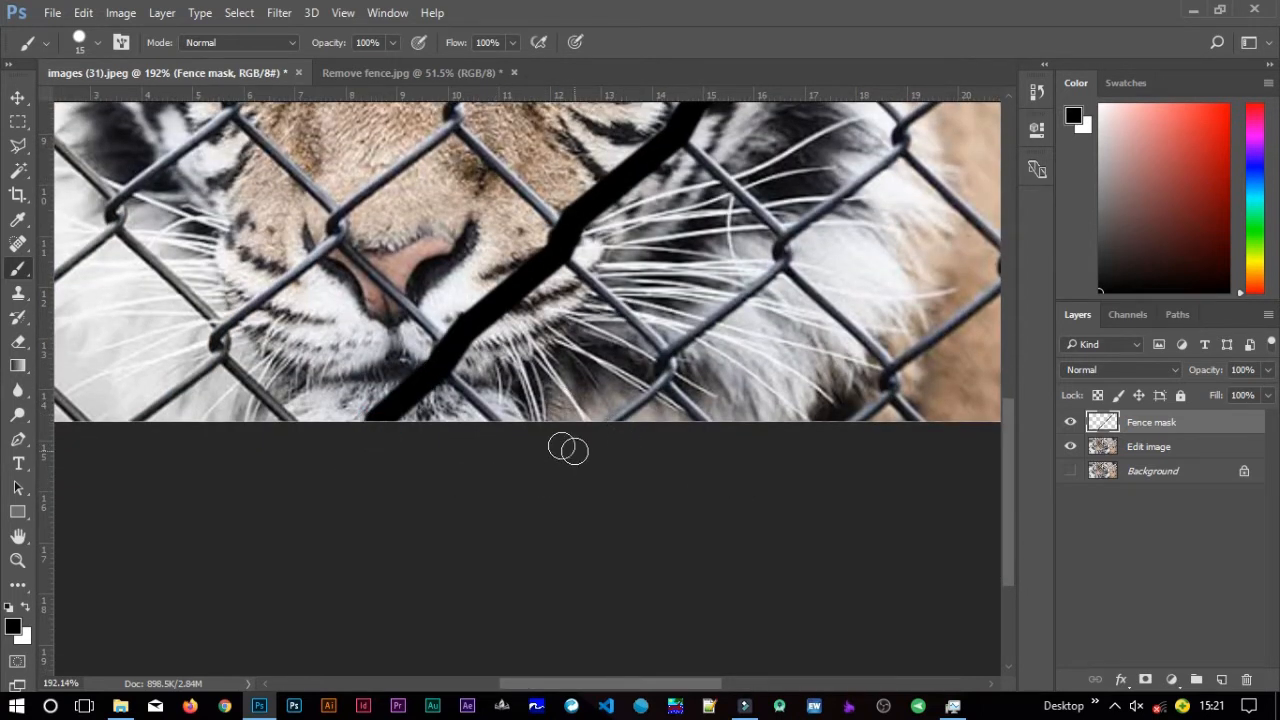
scroll(534, 432, down, 1)
scroll(543, 428, down, 2)
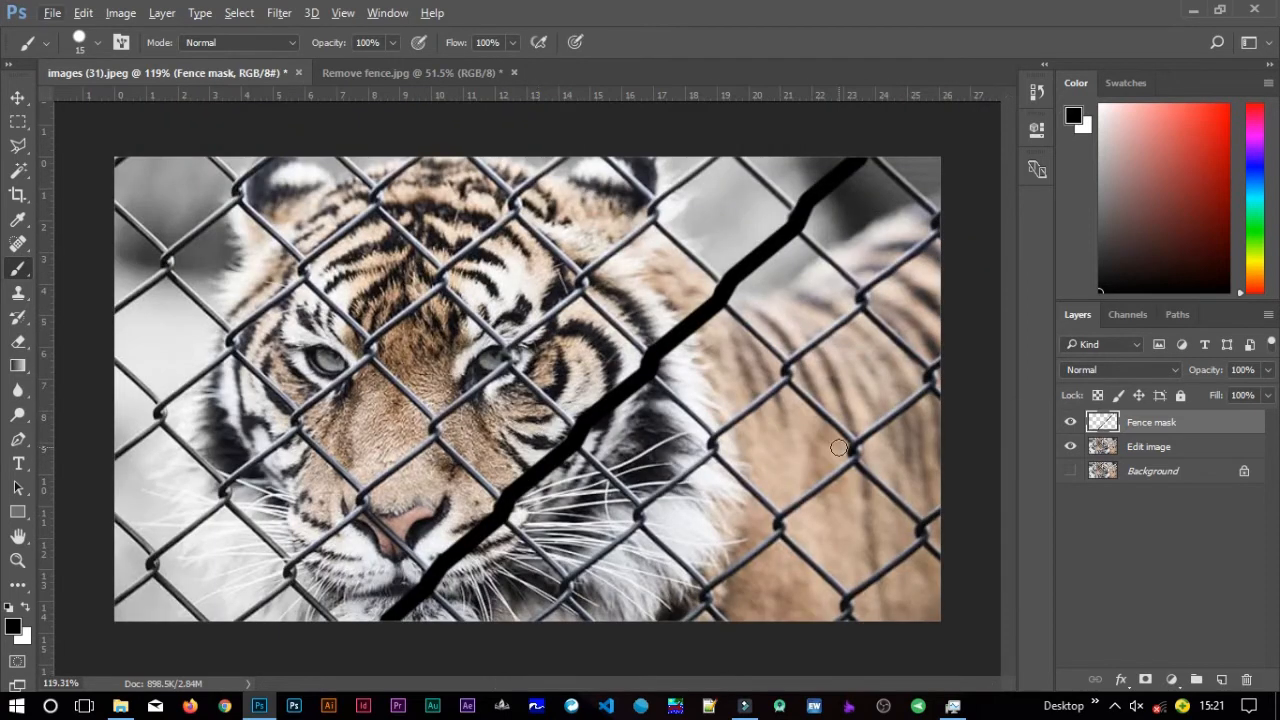
Hide Fence mask, add a new layer and paint a black diamond over the fence cell beside the tiger's cheek.
click(1070, 423)
click(1221, 679)
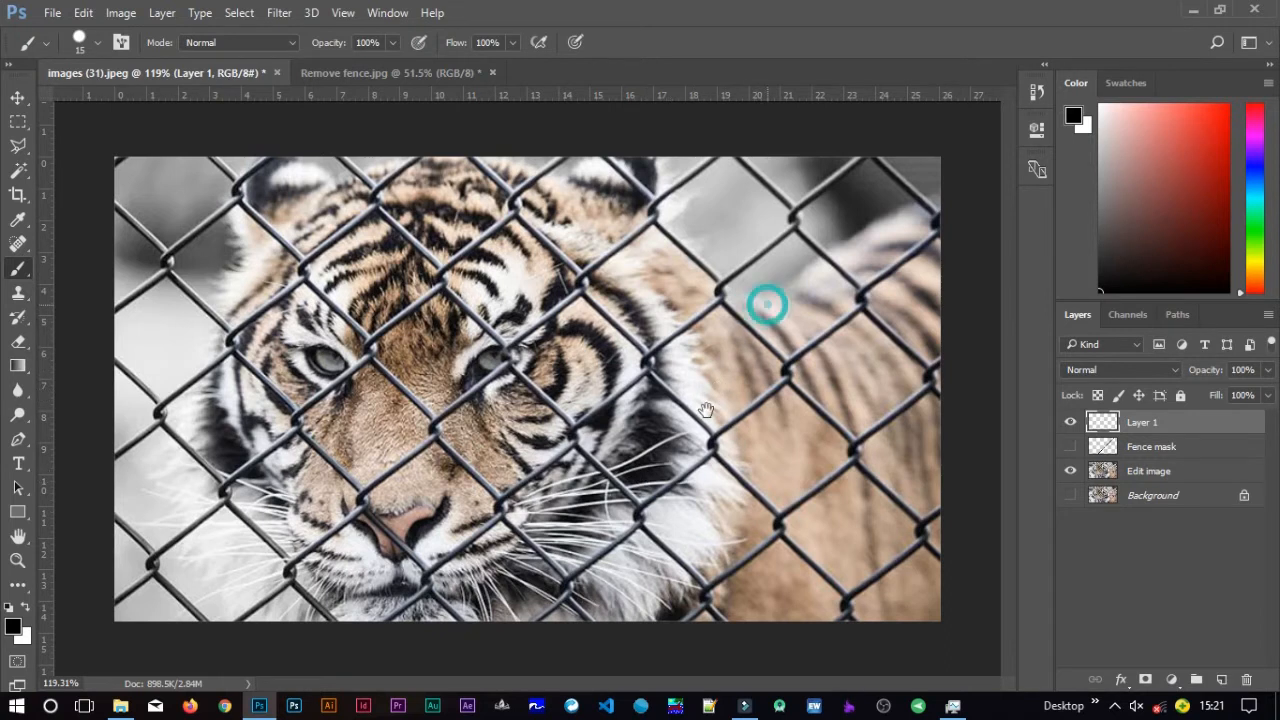
scroll(705, 410, up, 3)
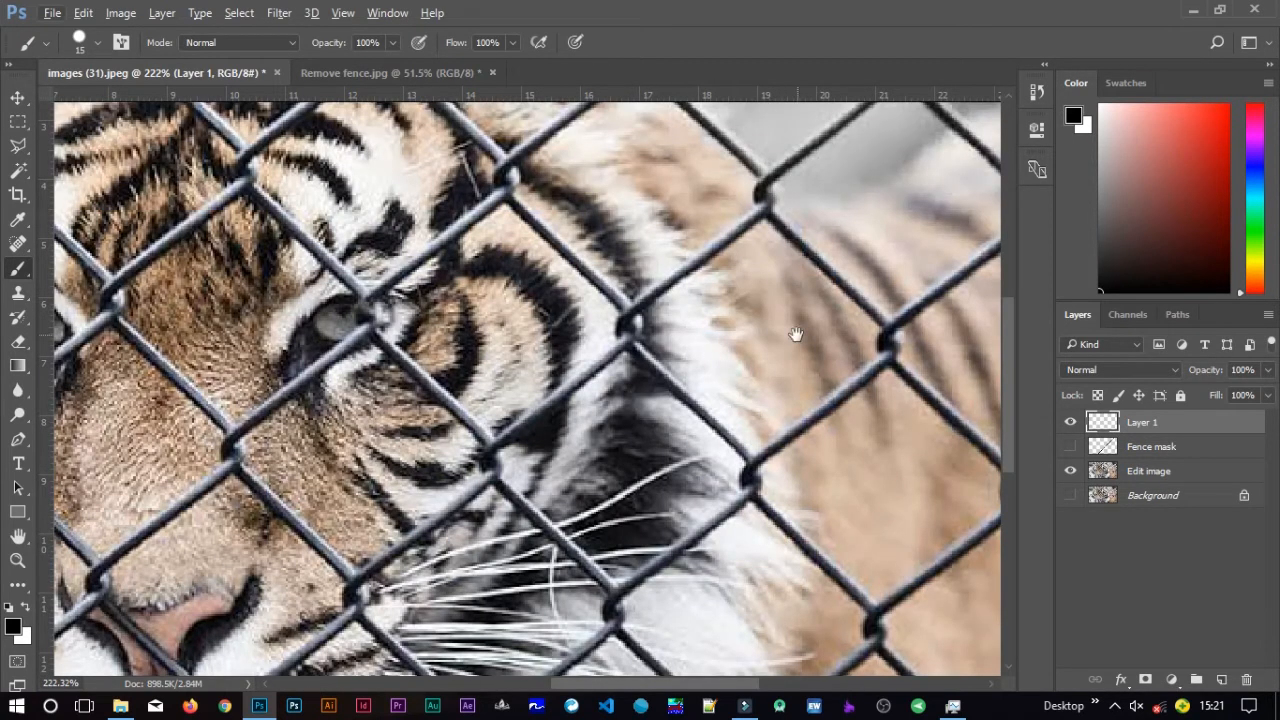
drag(794, 334, 640, 394)
click(598, 276)
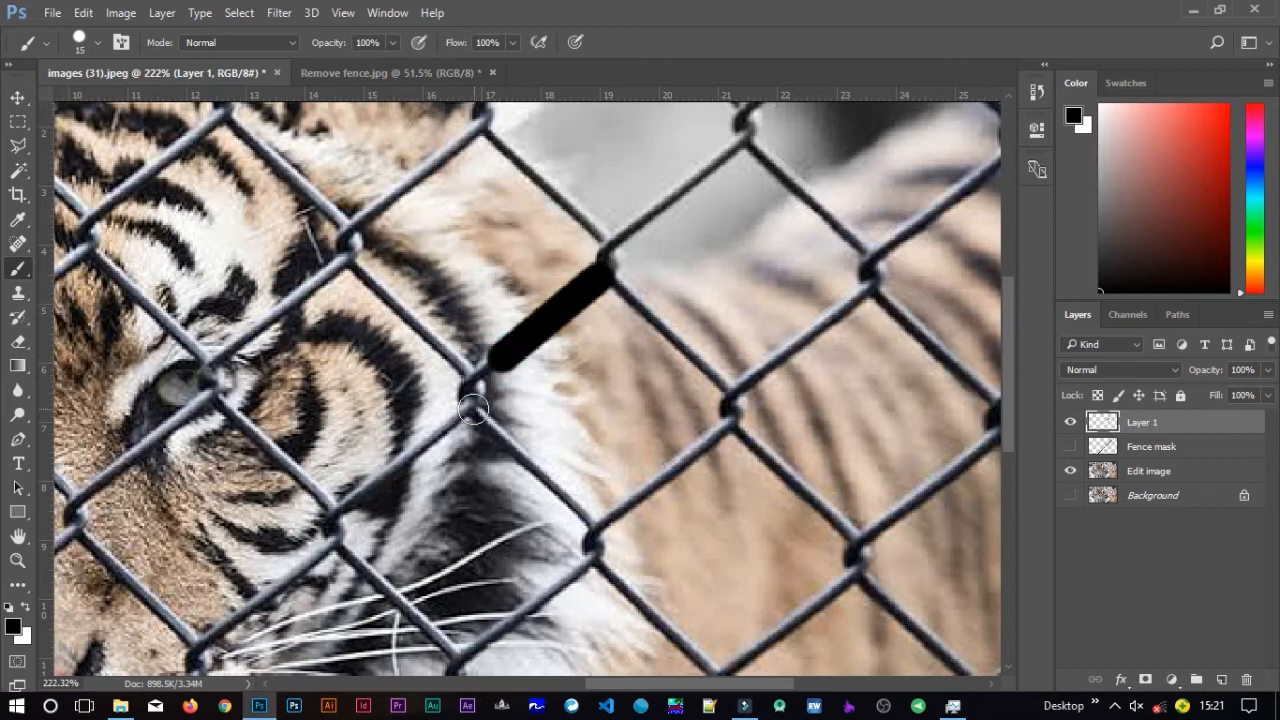
drag(473, 408, 471, 413)
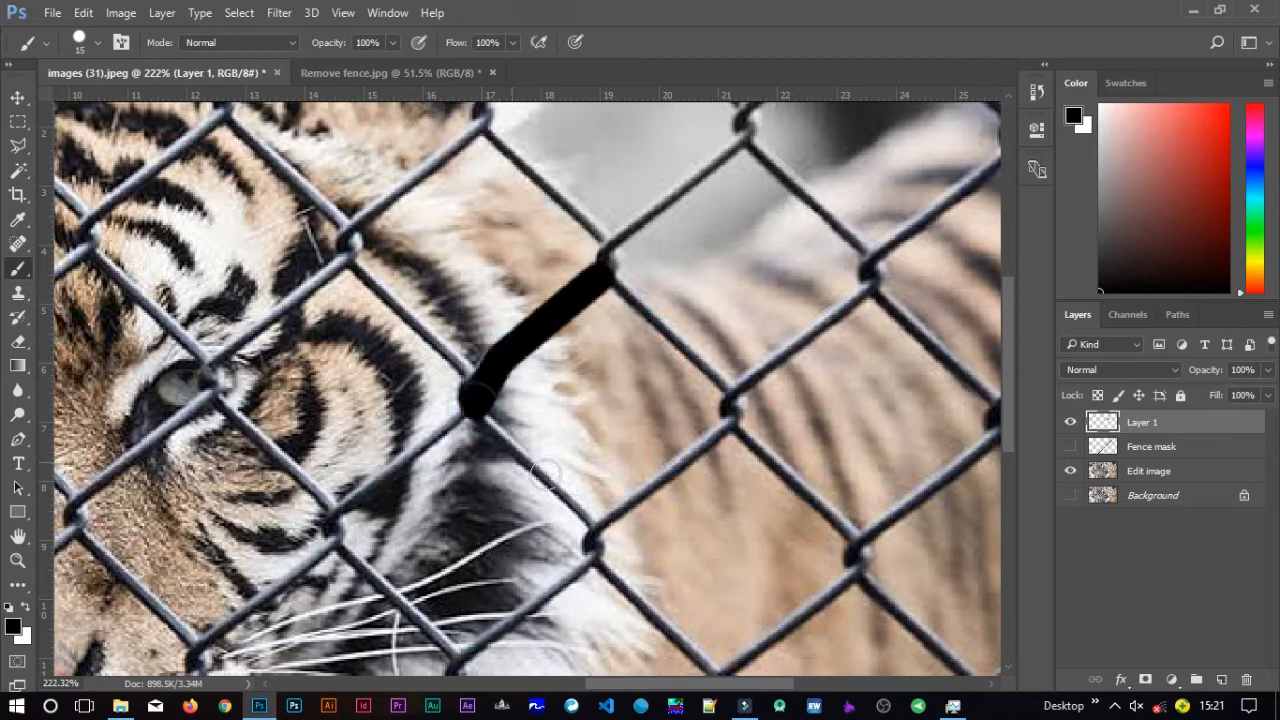
shift+click(590, 527)
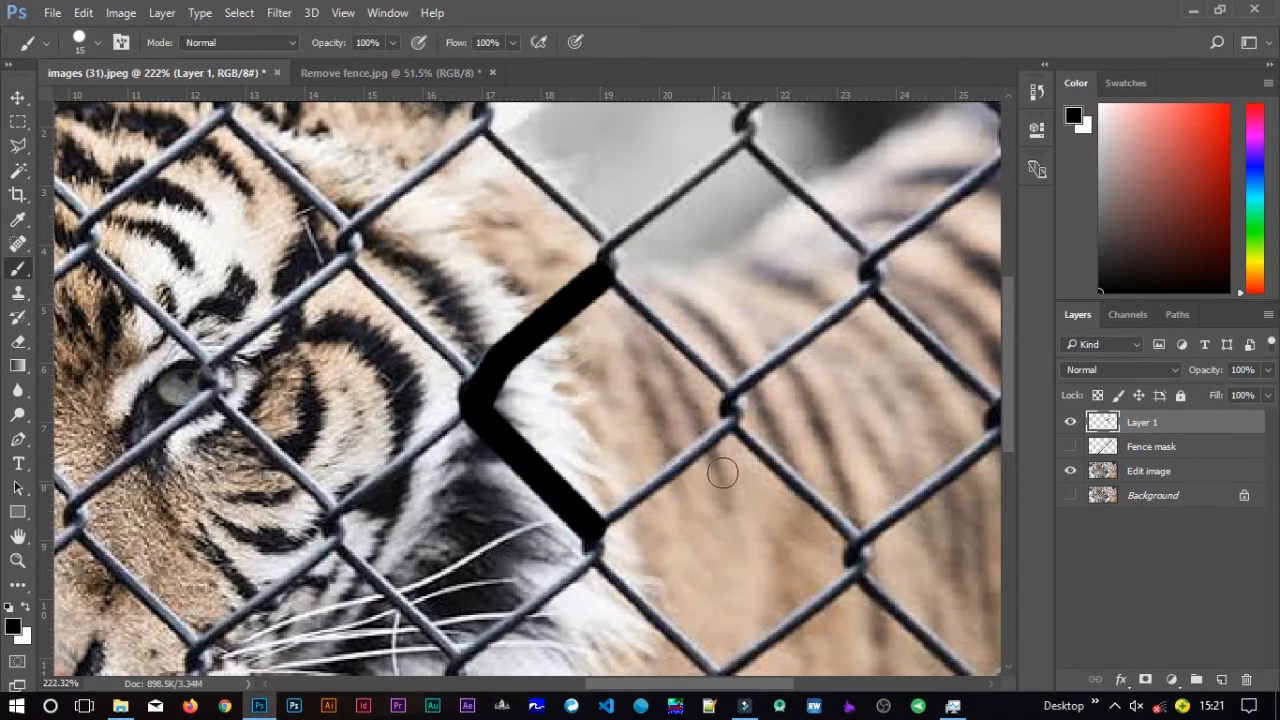
shift+click(733, 420)
click(733, 403)
shift+click(608, 276)
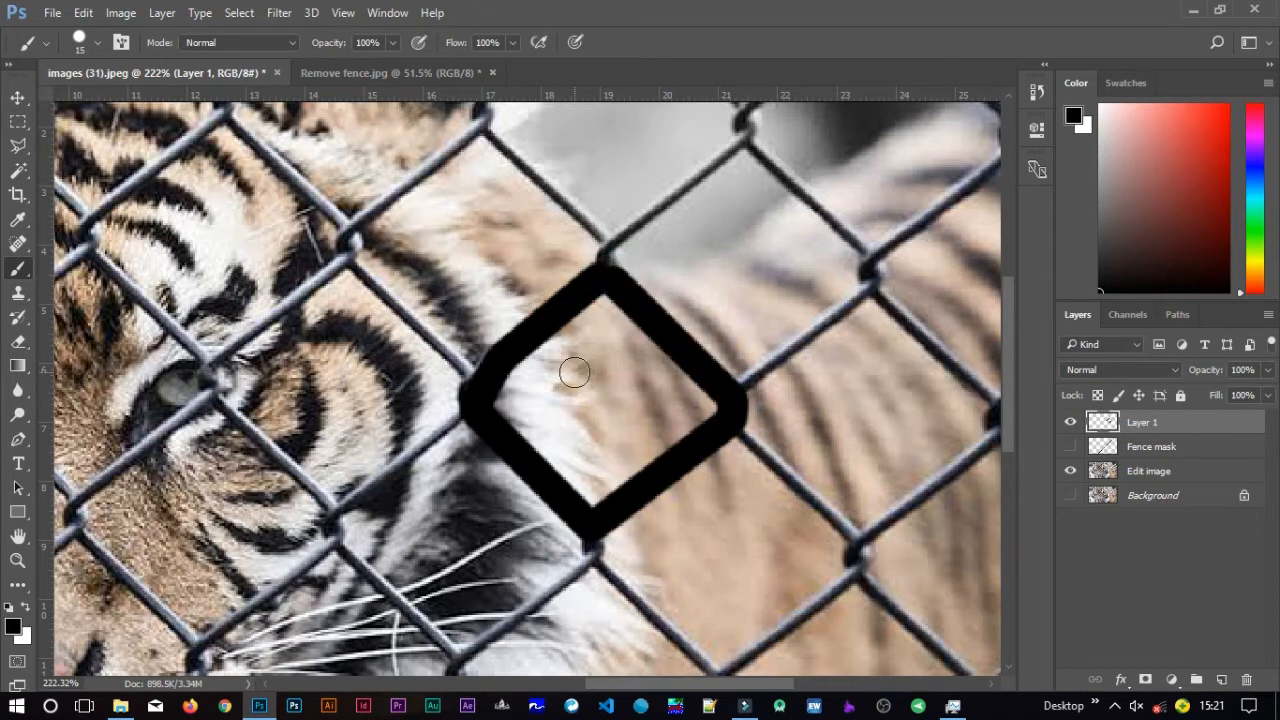
Duplicate the diamond twice and align the copies with the next two fence cells across the tiger's face.
key(v)
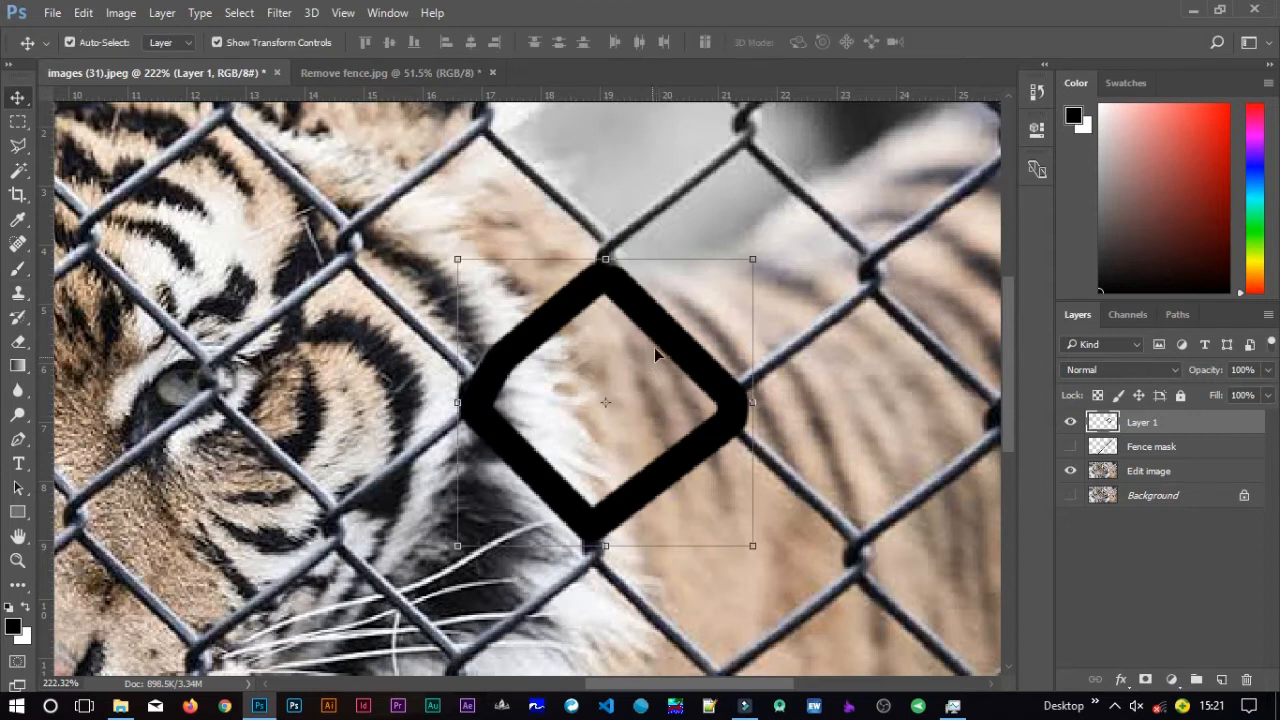
mouse_move(665, 345)
mouse_down()
mouse_move(458, 315)
mouse_move(393, 321)
mouse_move(405, 305)
mouse_move(406, 326)
mouse_move(178, 318)
mouse_move(148, 311)
mouse_move(142, 281)
mouse_up()
key(ctrl+j)
drag(309, 390, 585, 354)
drag(470, 338, 466, 322)
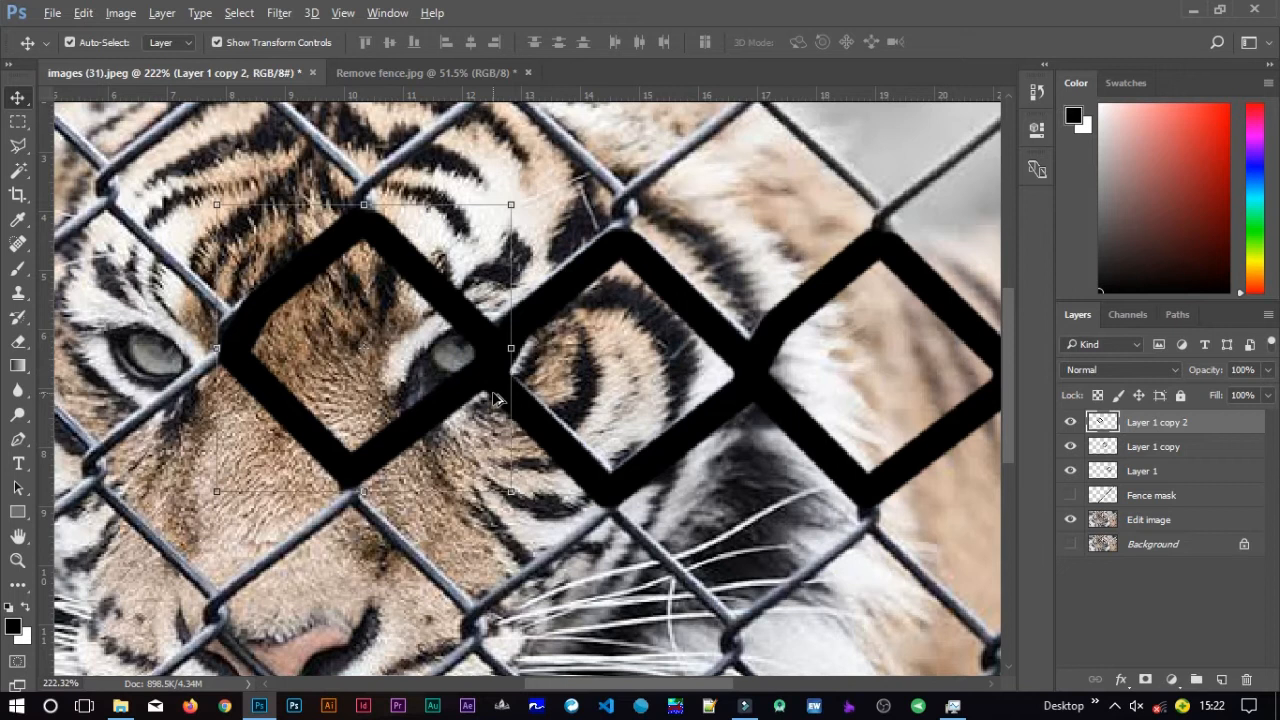
scroll(497, 399, down, 4)
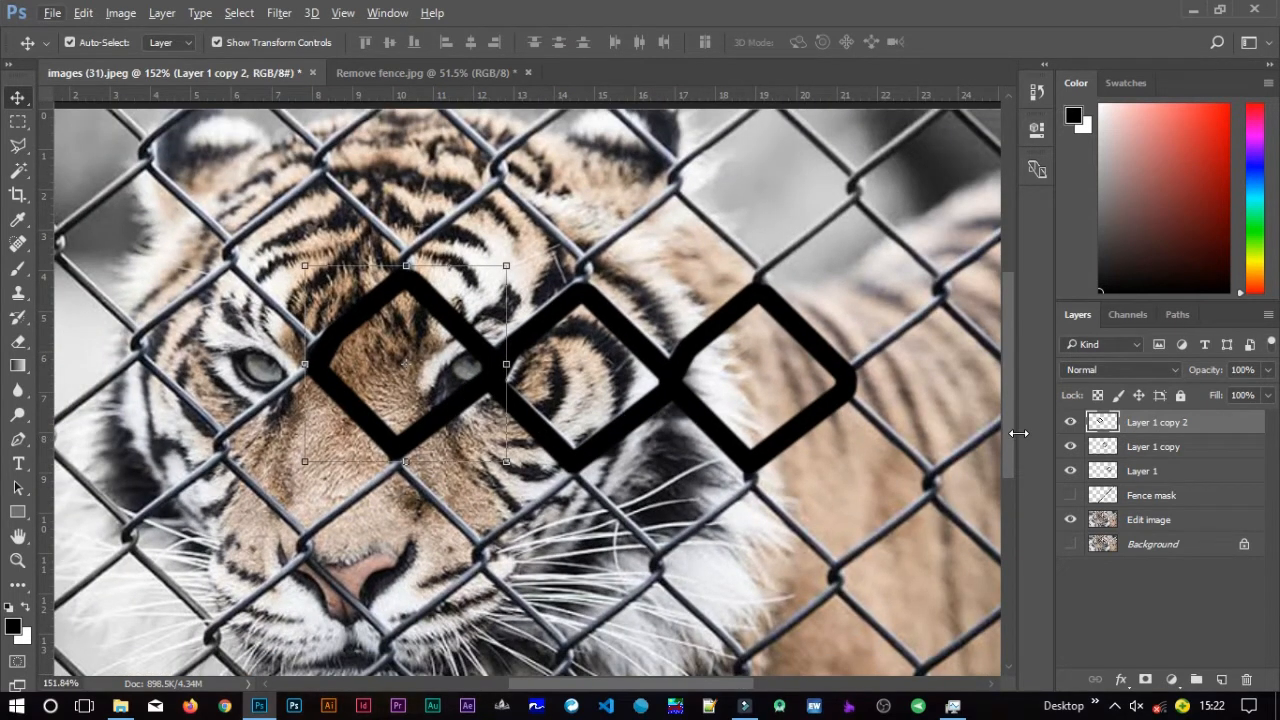
Delete the three diamond layers and show the Fence mask layer again.
drag(1177, 427, 1246, 680)
drag(1203, 425, 1246, 680)
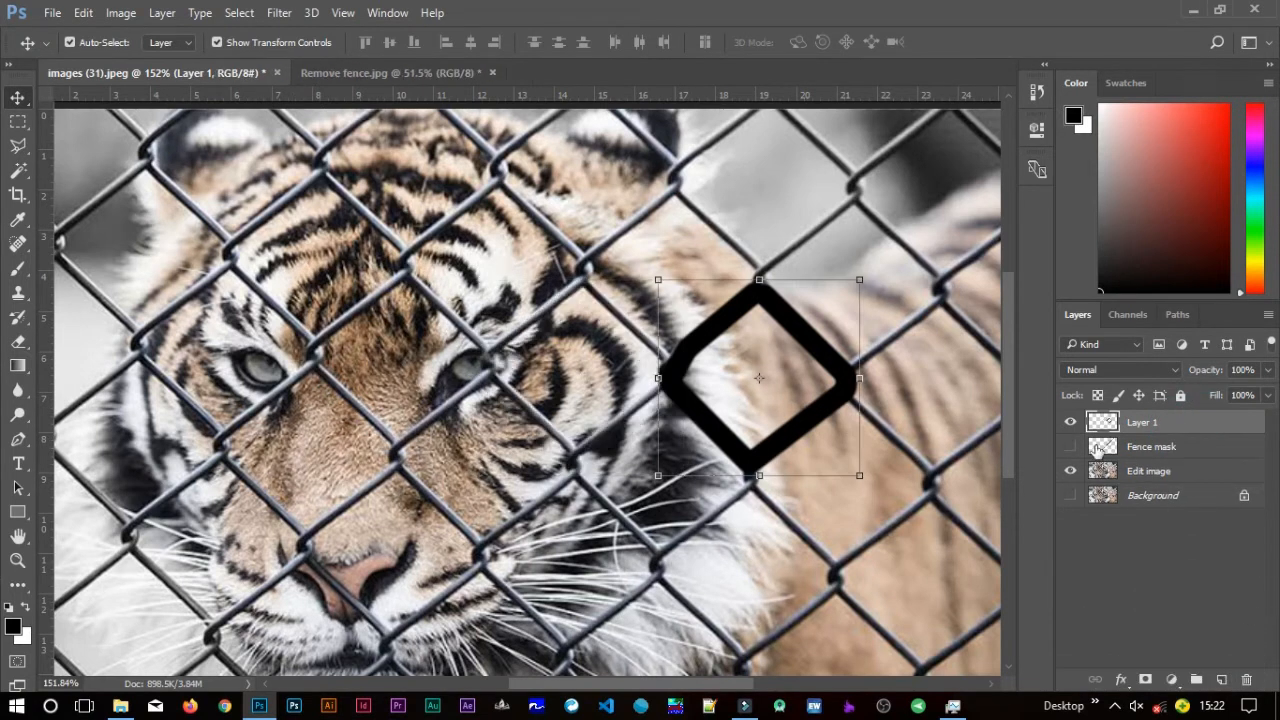
drag(1150, 428, 1246, 680)
click(1073, 425)
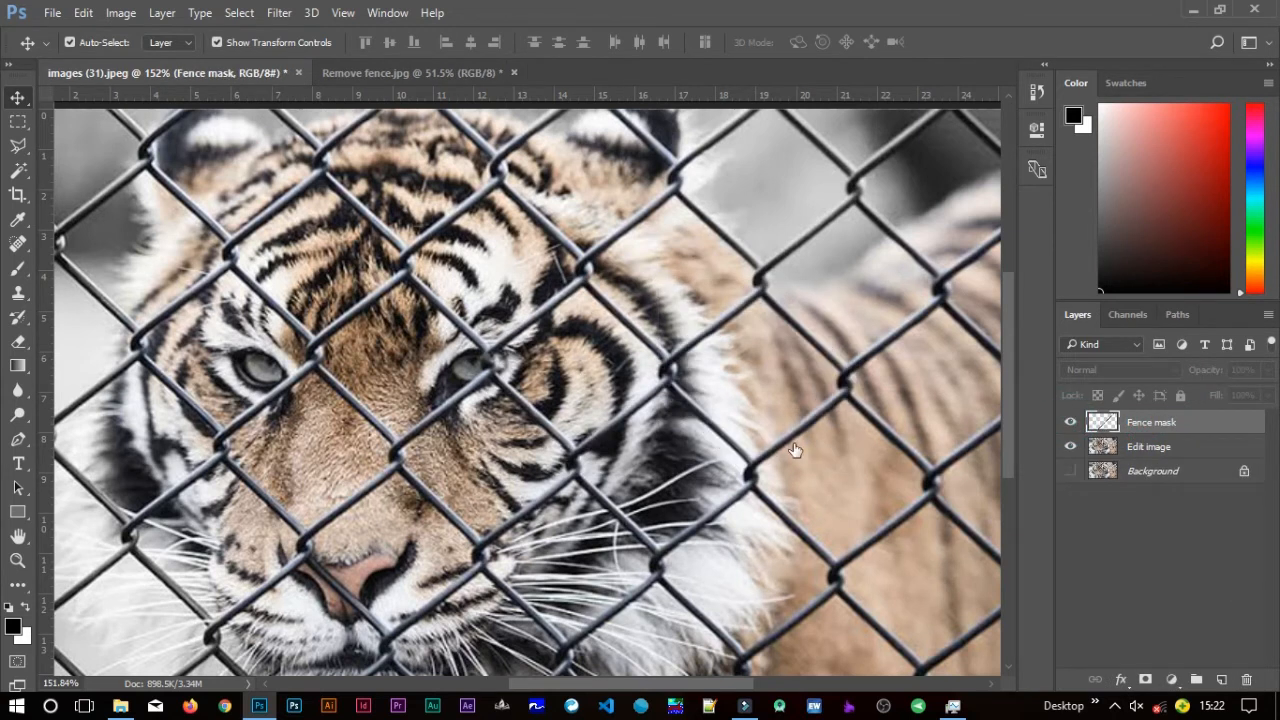
With the Brush tool, cover the next parallel wire on Fence mask, from the photo's right edge to its fourth knot beside the white fur.
scroll(675, 465, down, 2)
scroll(675, 465, down, 1)
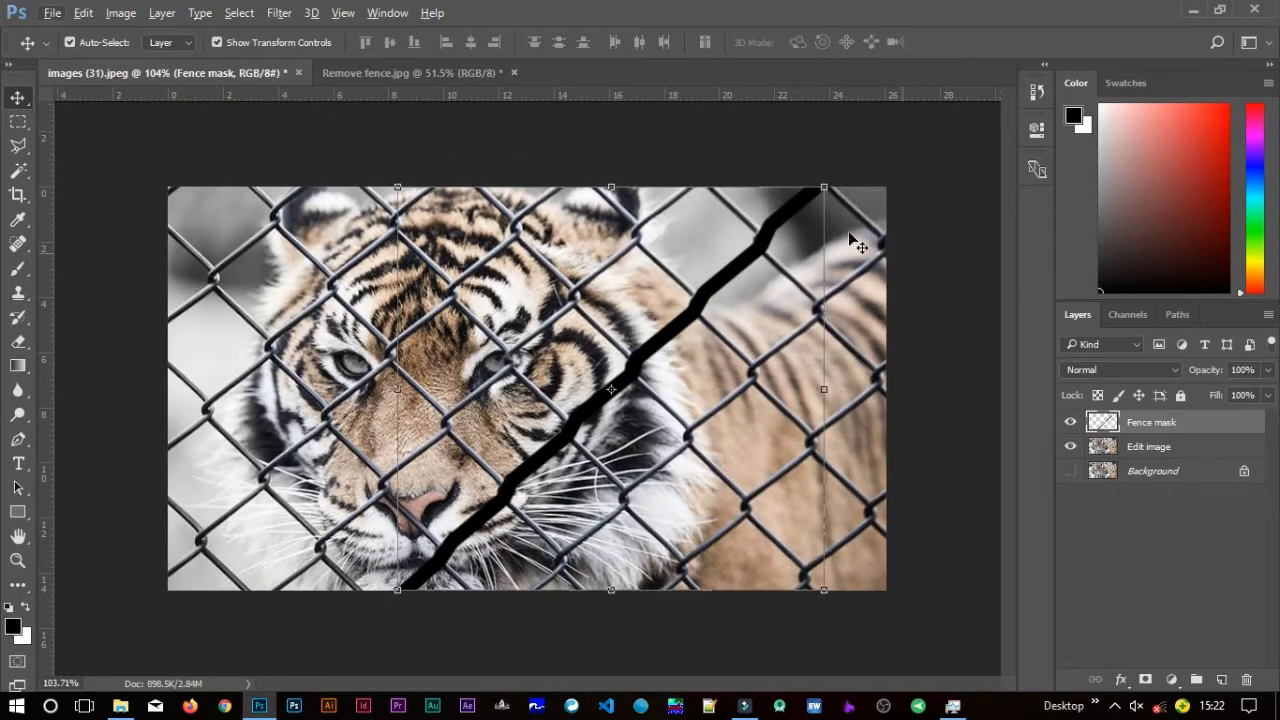
scroll(897, 250, up, 3)
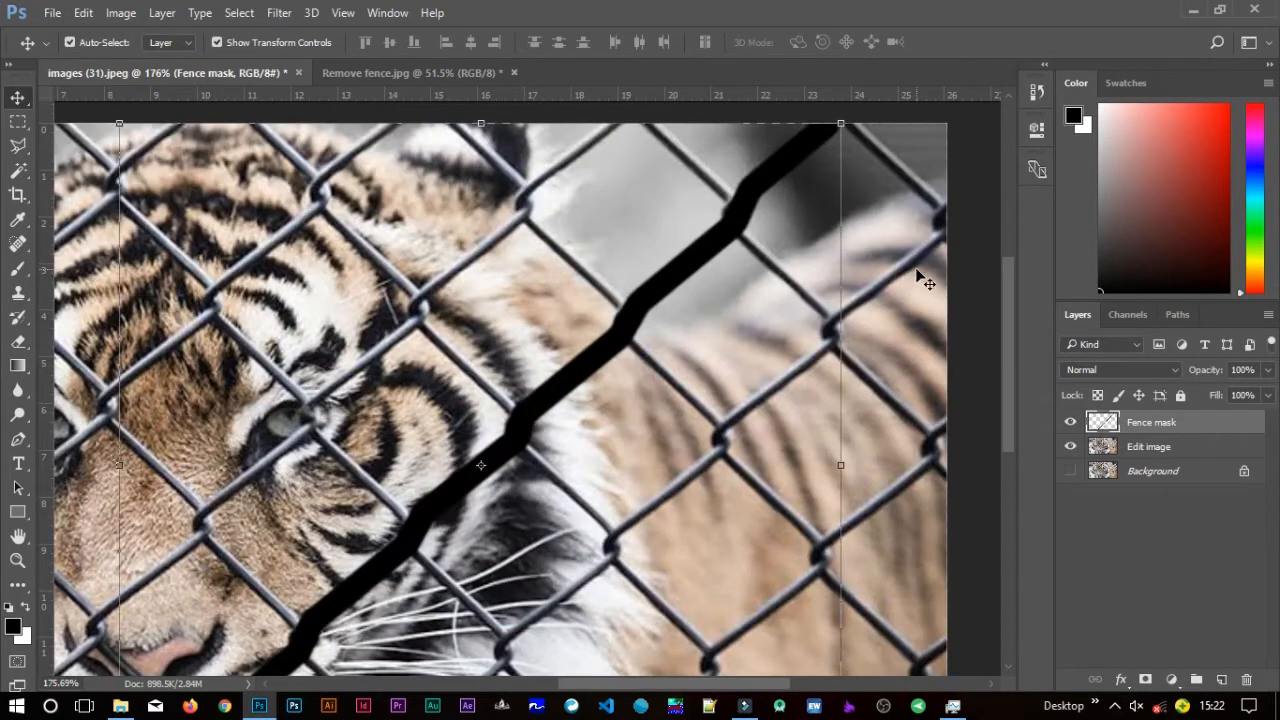
scroll(887, 297, right, 5)
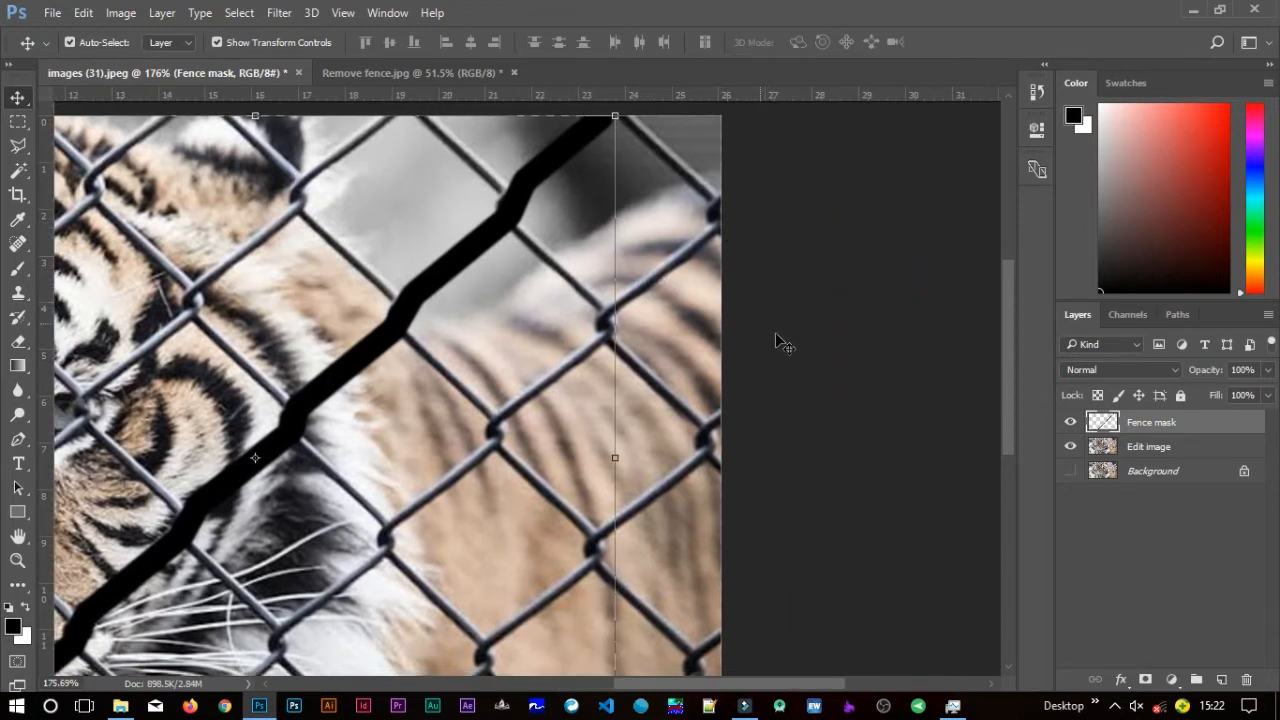
key(b)
drag(719, 209, 715, 229)
mouse_move(613, 306)
mouse_down()
mouse_move(606, 337)
mouse_move(568, 356)
mouse_up()
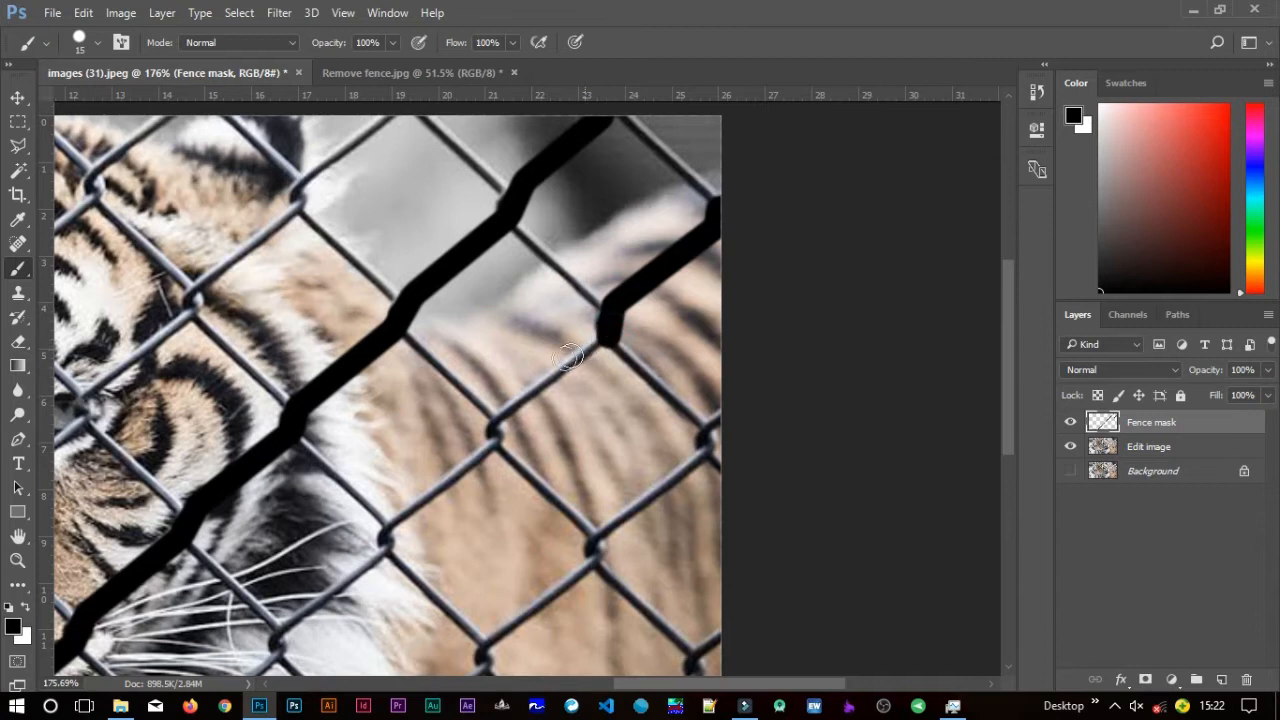
shift+click(499, 417)
drag(494, 445, 487, 453)
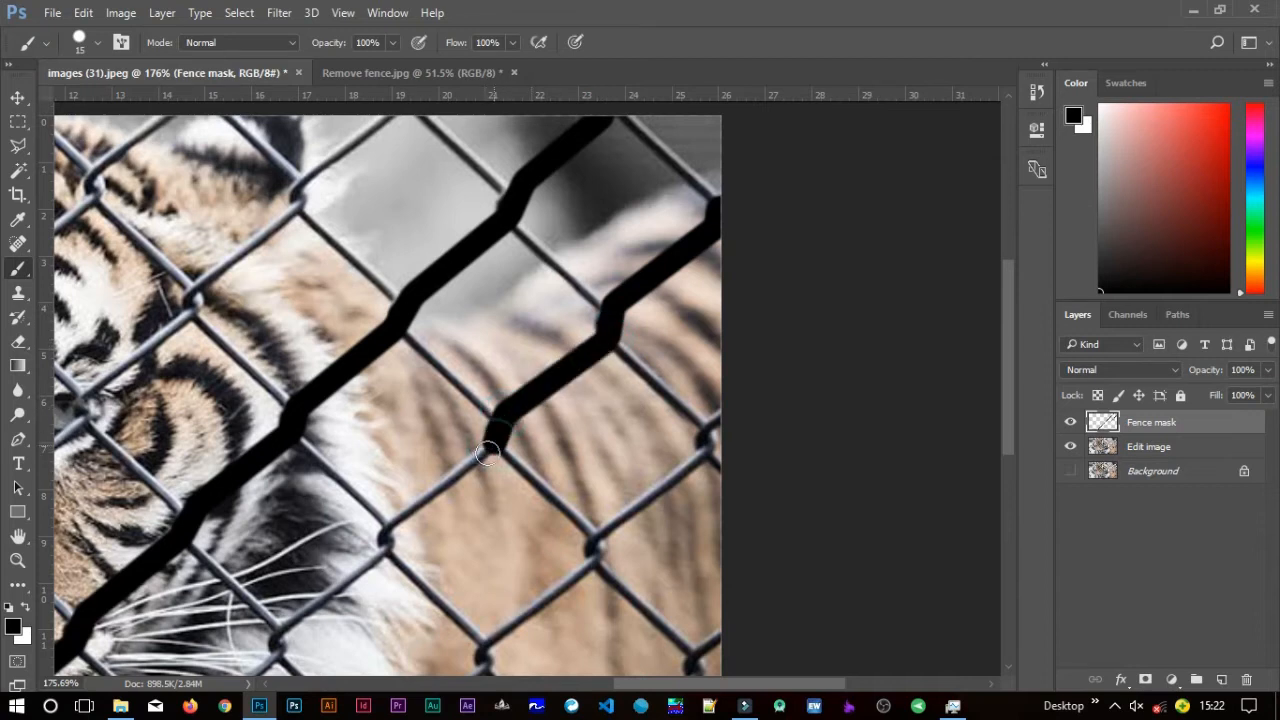
shift+click(384, 545)
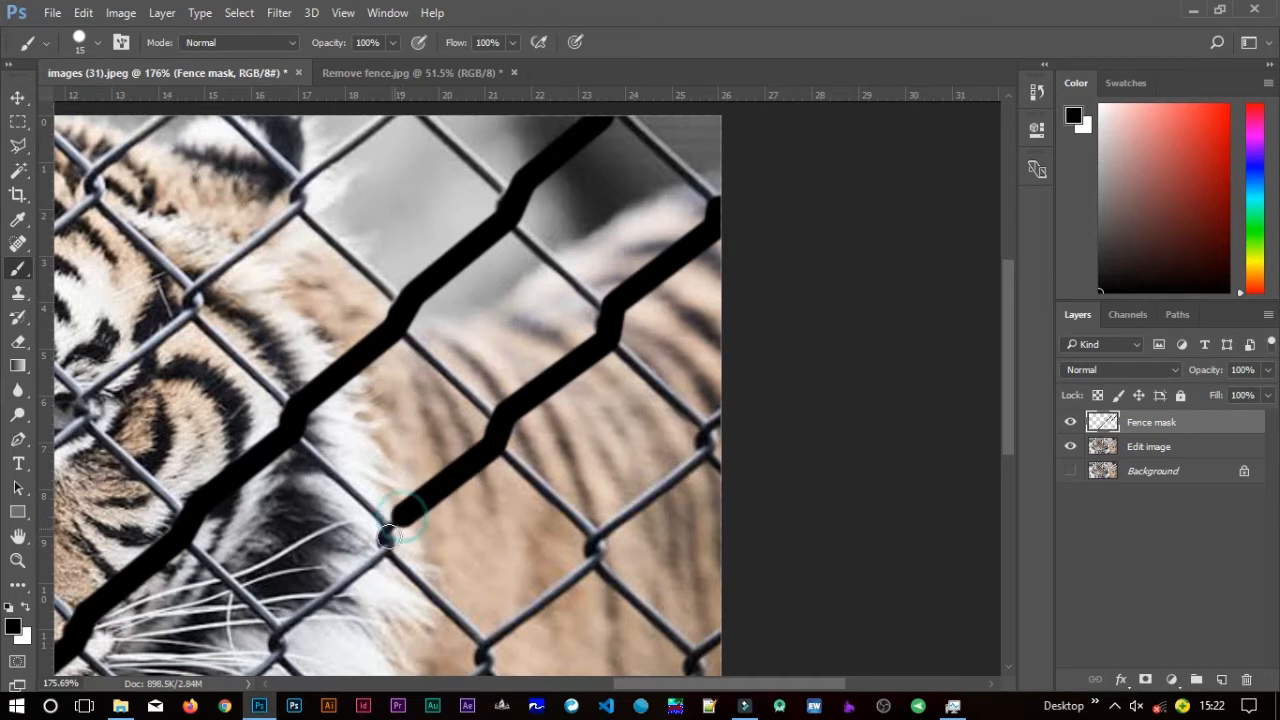
Continue the second black line through the knots below the whiskers to the photo's lower edge.
drag(461, 493, 566, 258)
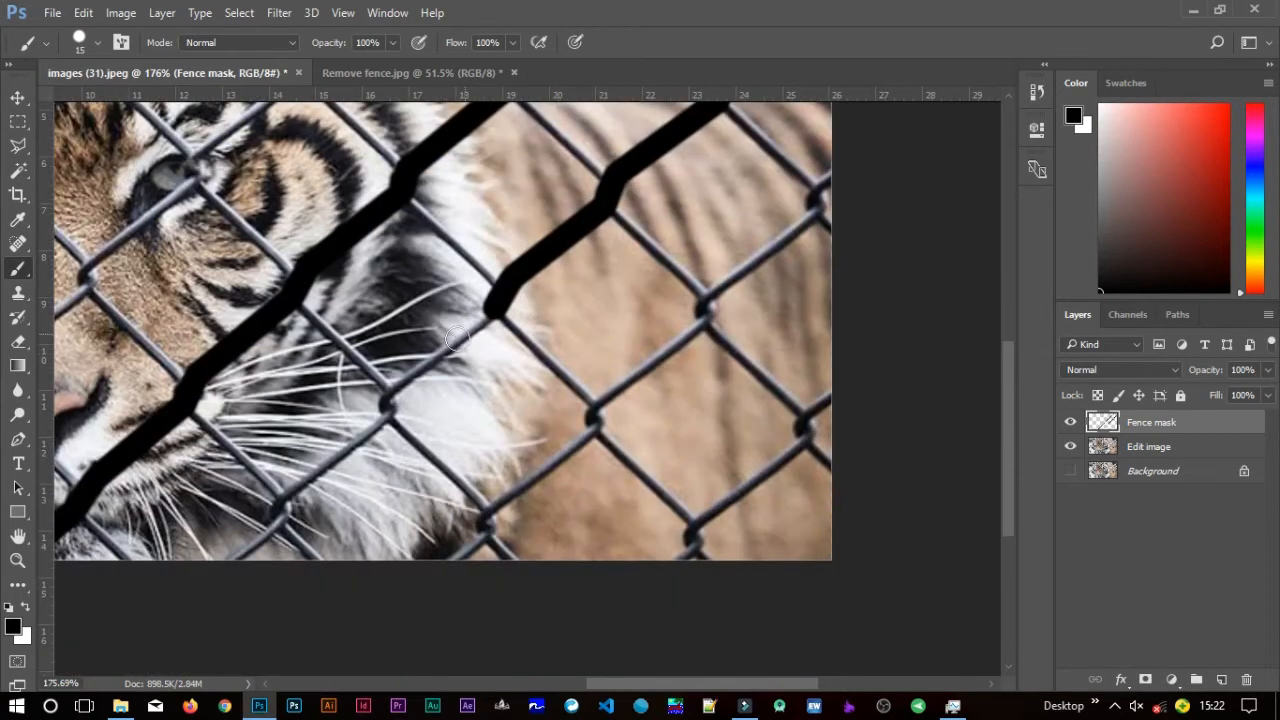
shift+click(410, 380)
shift+click(388, 407)
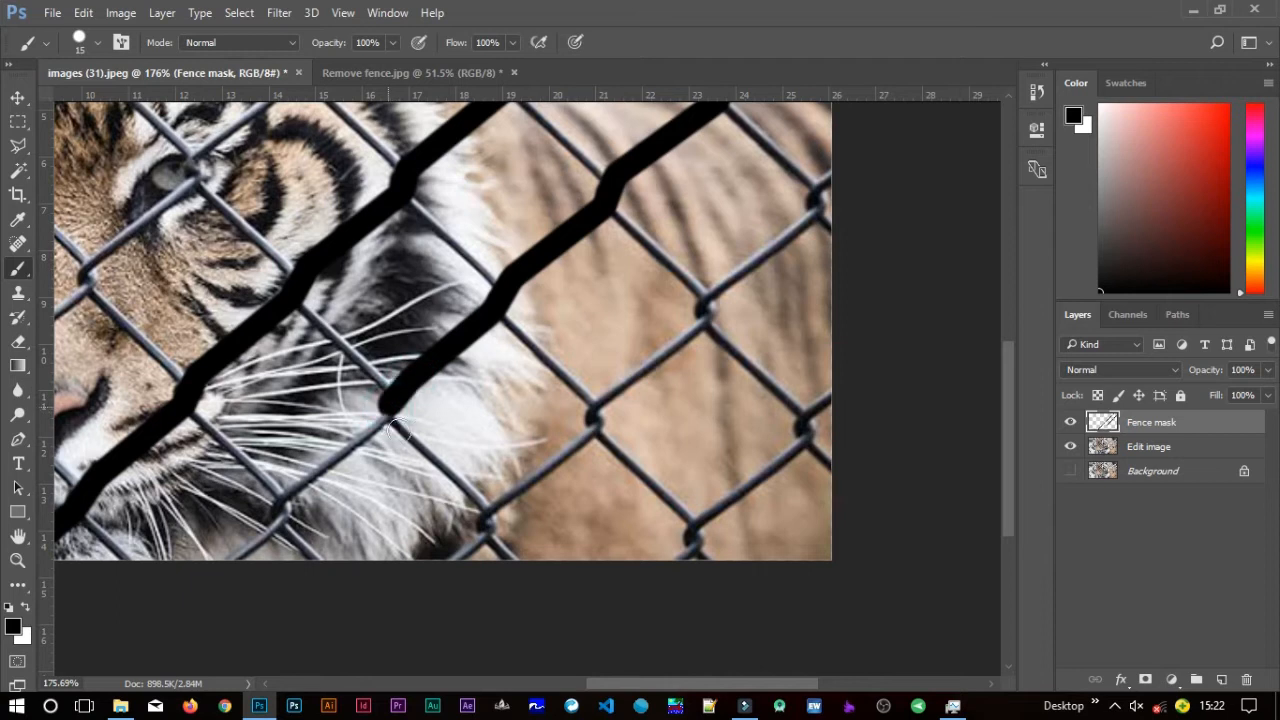
shift+click(386, 420)
shift+click(297, 490)
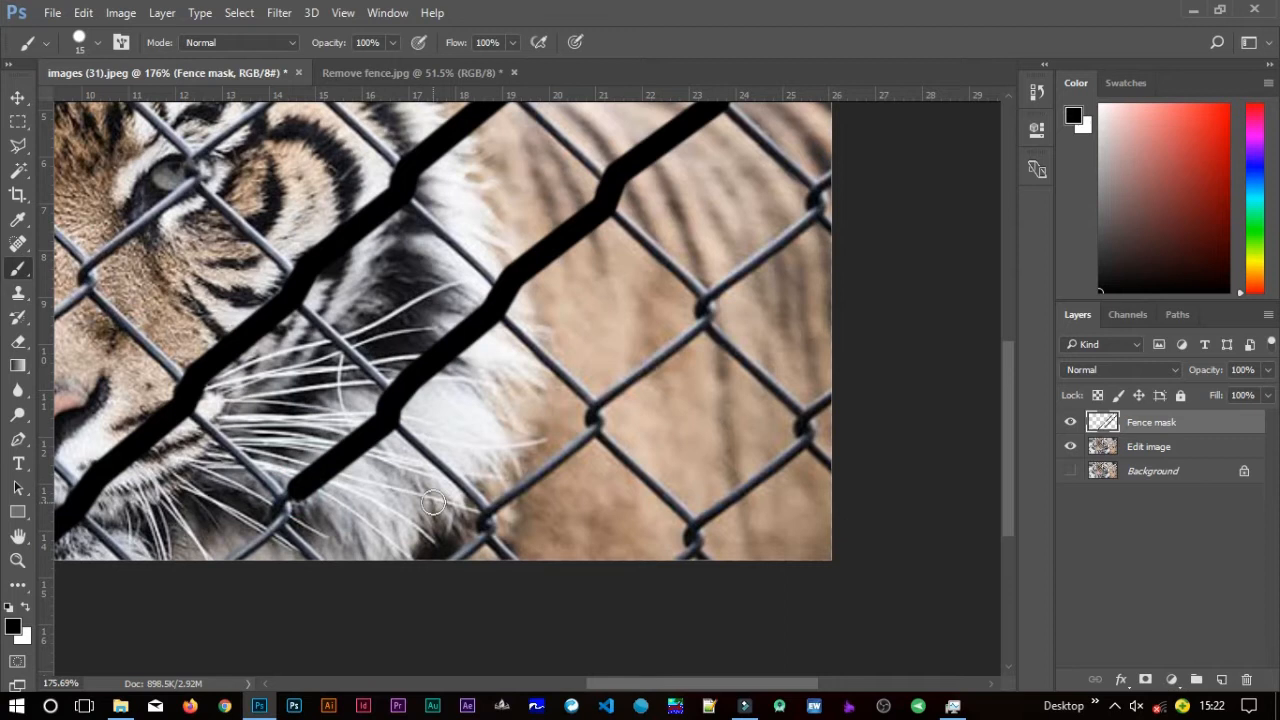
drag(440, 466, 501, 271)
shift+click(347, 321)
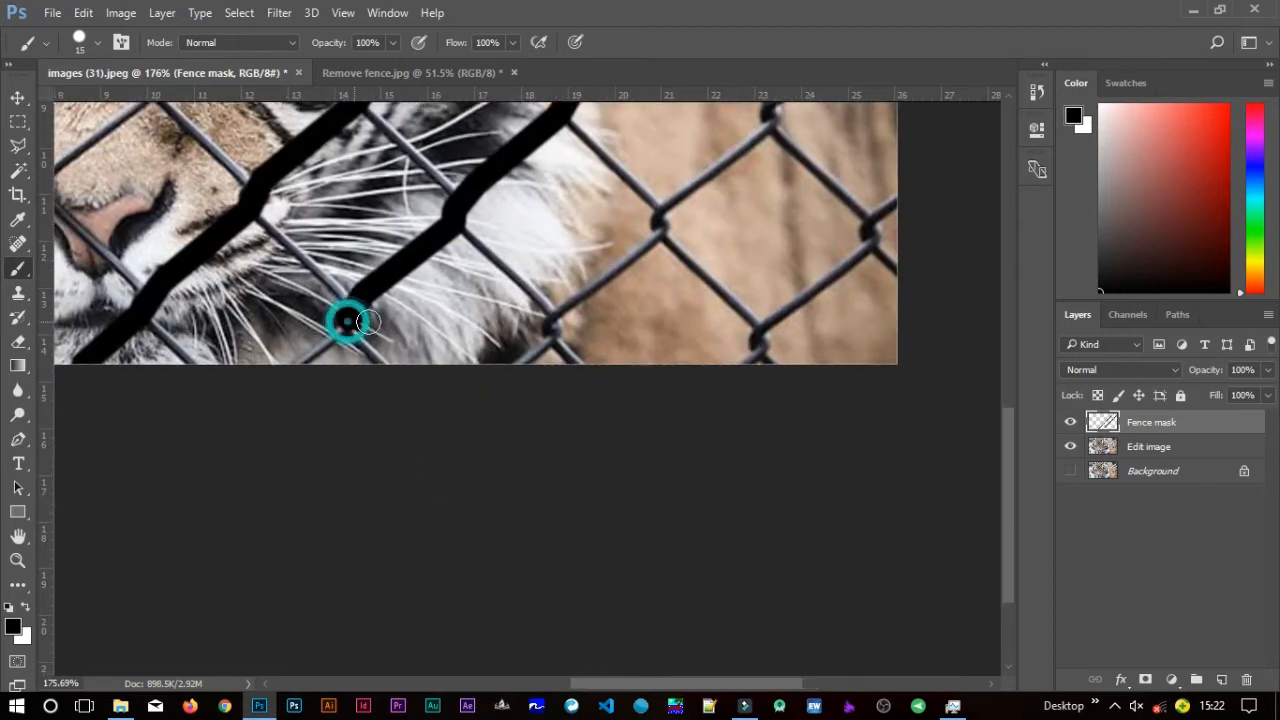
shift+click(295, 373)
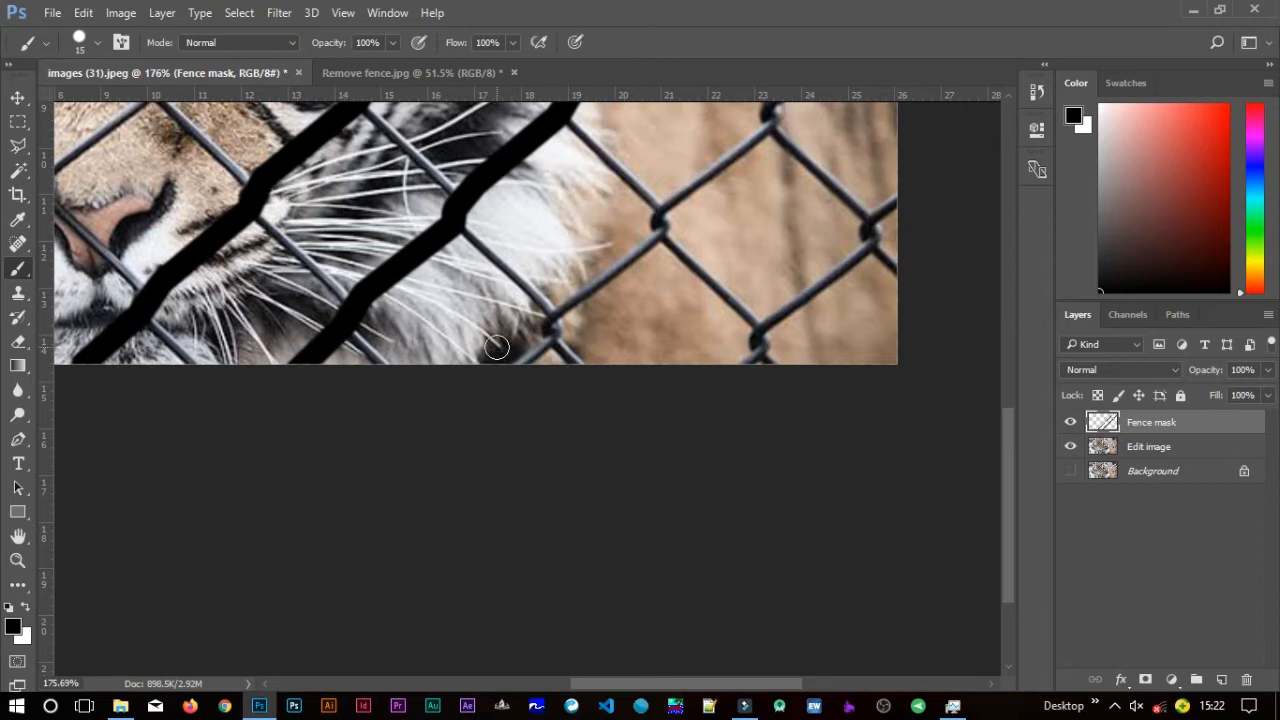
Paint connected black strokes over the third parallel wire, from the knot at the photo's right edge to the lower edge.
scroll(597, 400, up, 5)
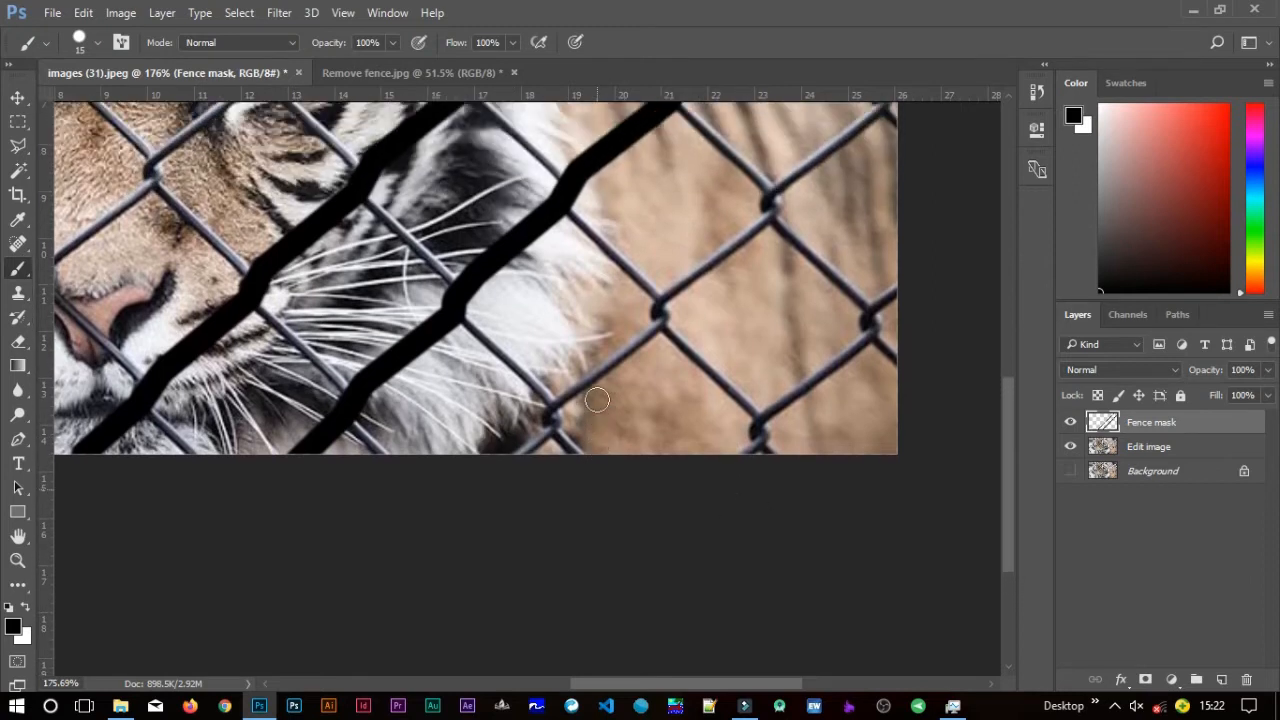
scroll(597, 400, up, 4)
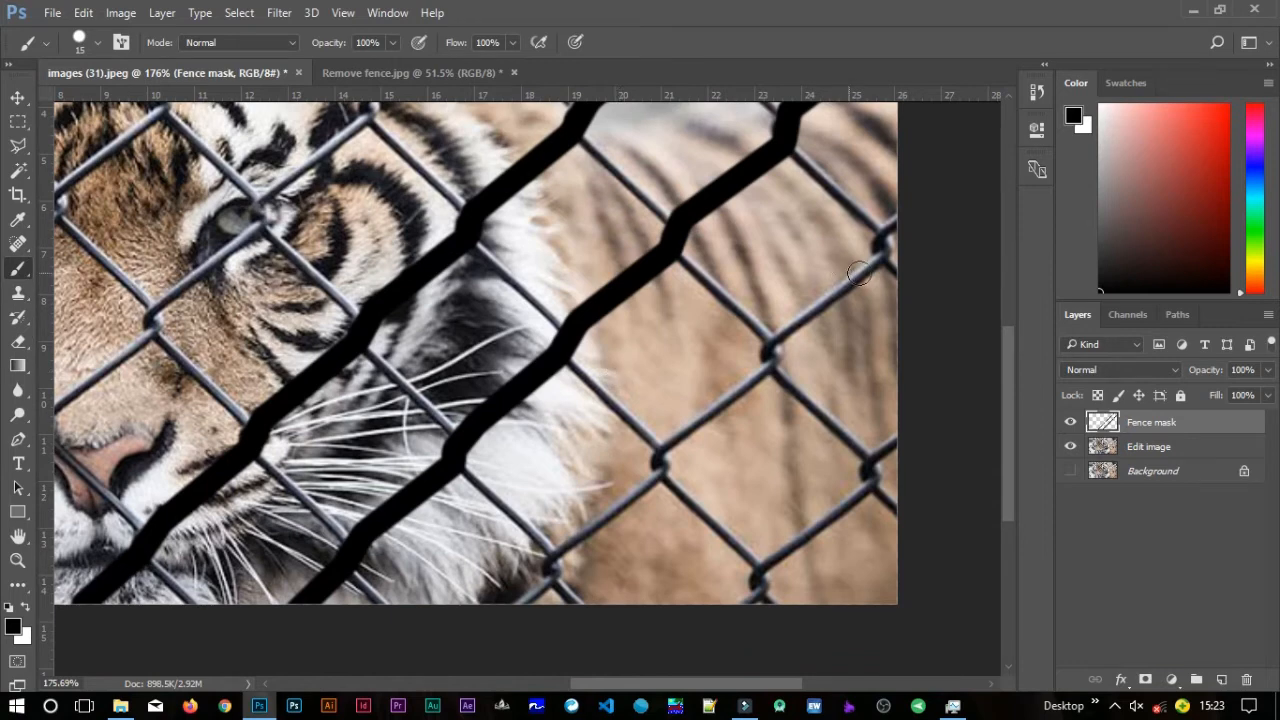
click(887, 237)
shift+click(770, 354)
shift+click(660, 463)
shift+click(550, 570)
shift+click(514, 612)
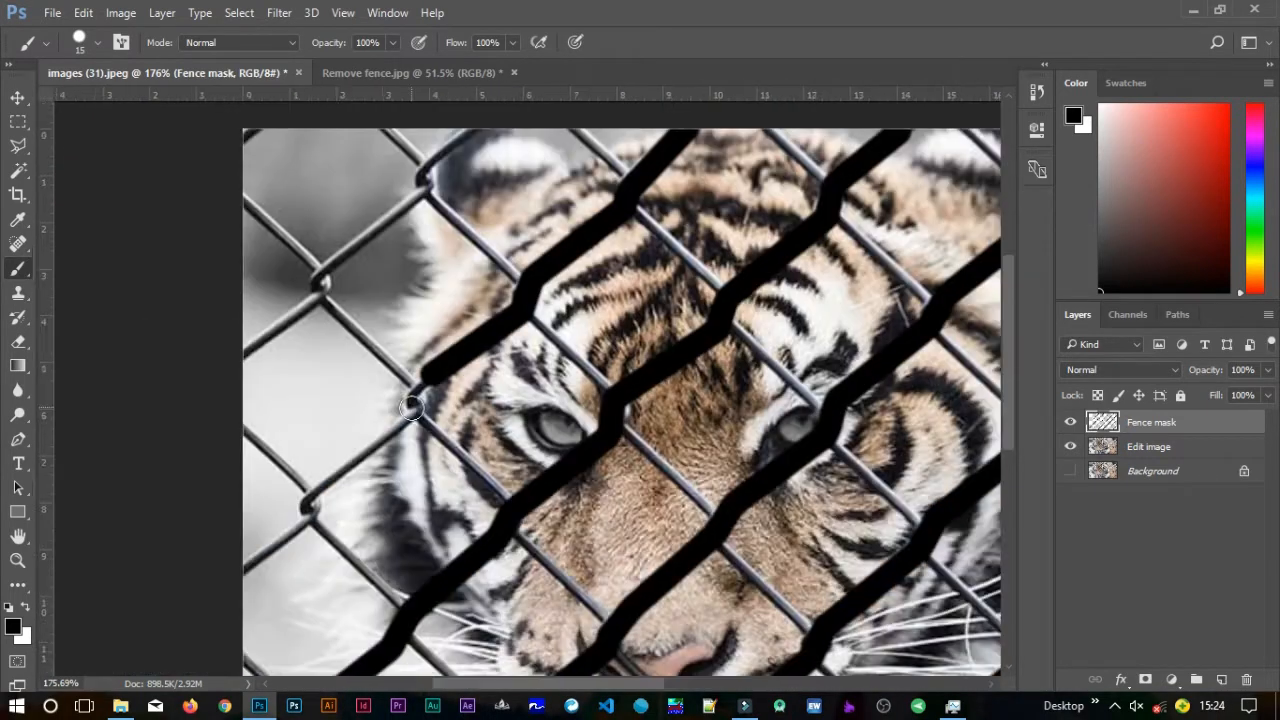
Load the Fence mask layer's painted lines as a selection with that layer hidden, and make Edit image the active layer.
key(ctrl+0)
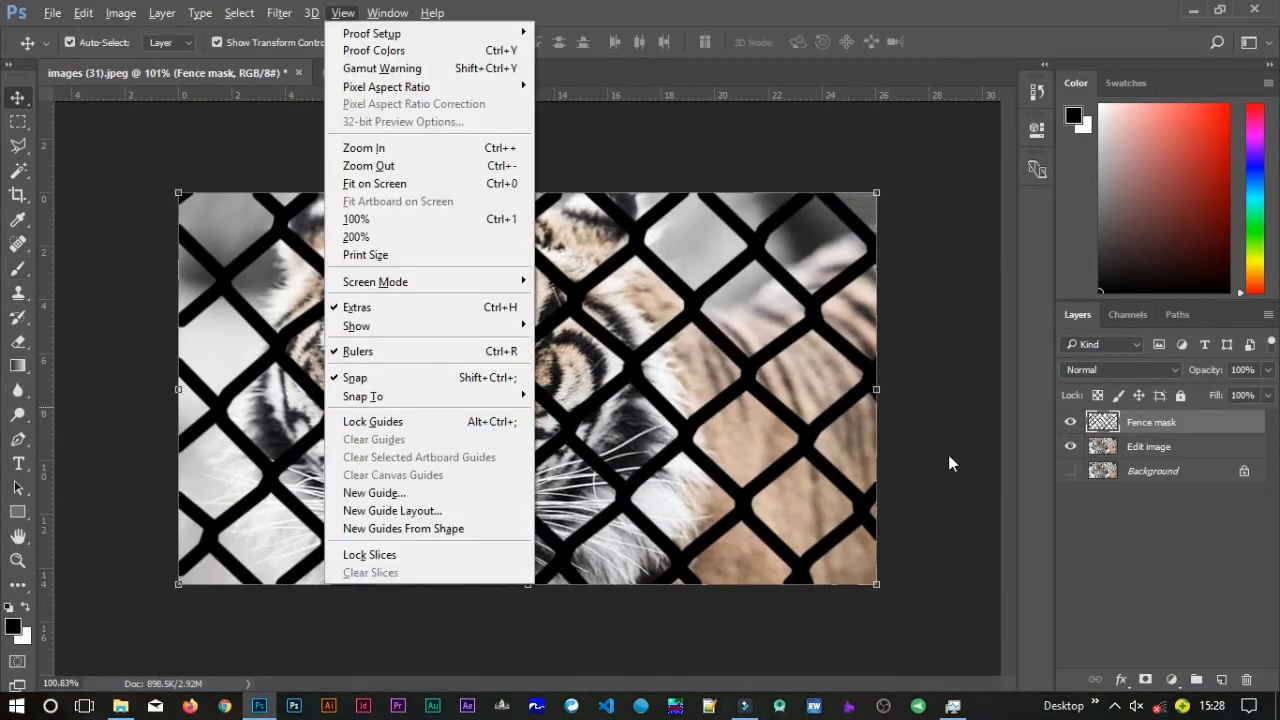
click(966, 461)
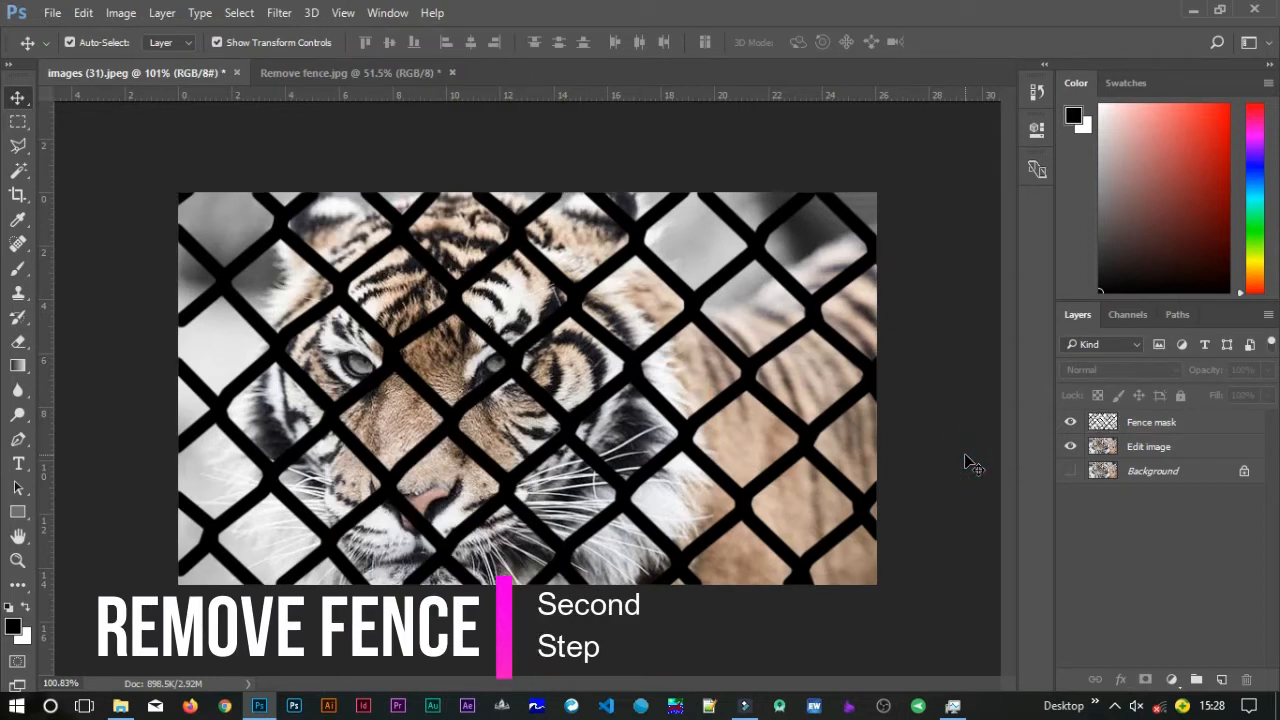
click(1071, 423)
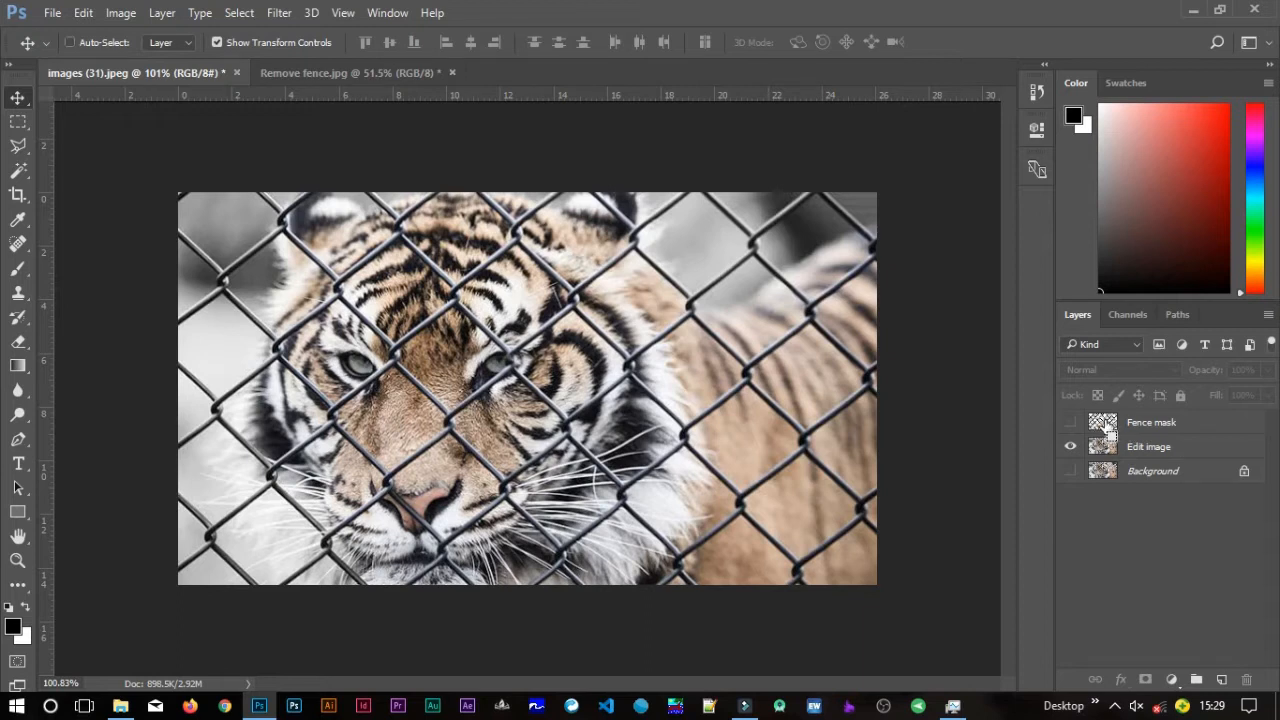
ctrl+click(1106, 428)
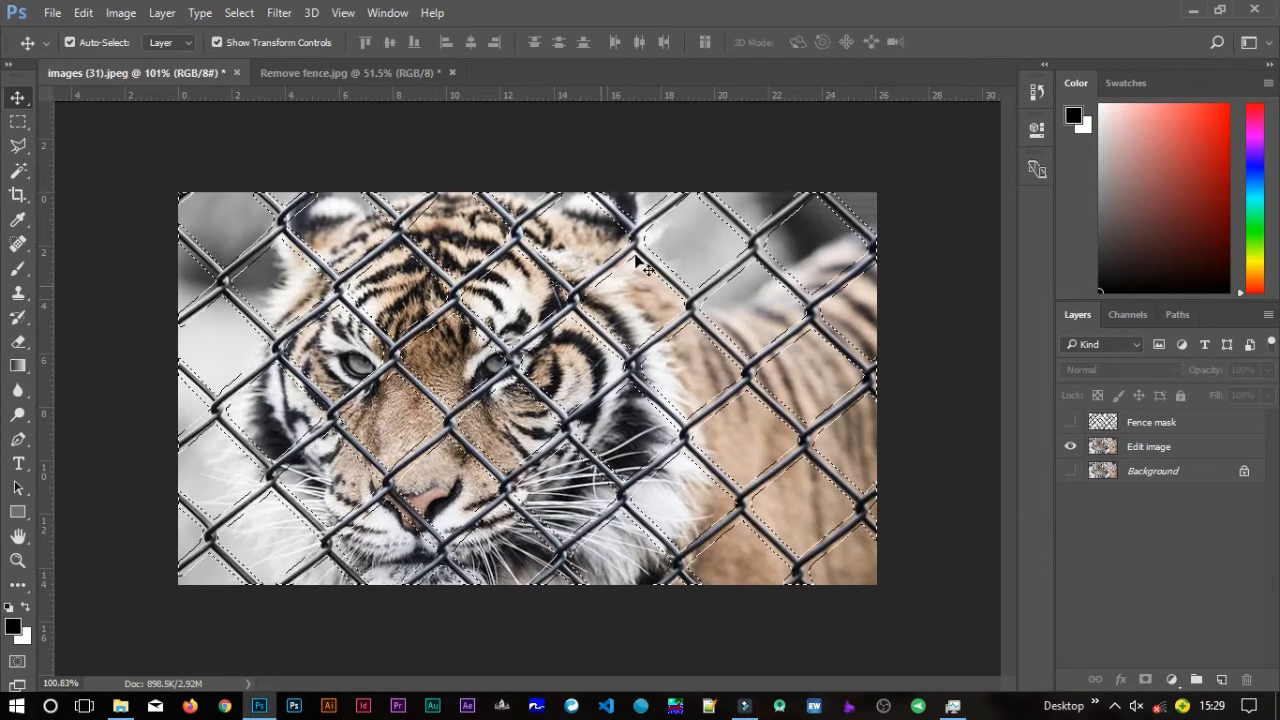
click(1147, 452)
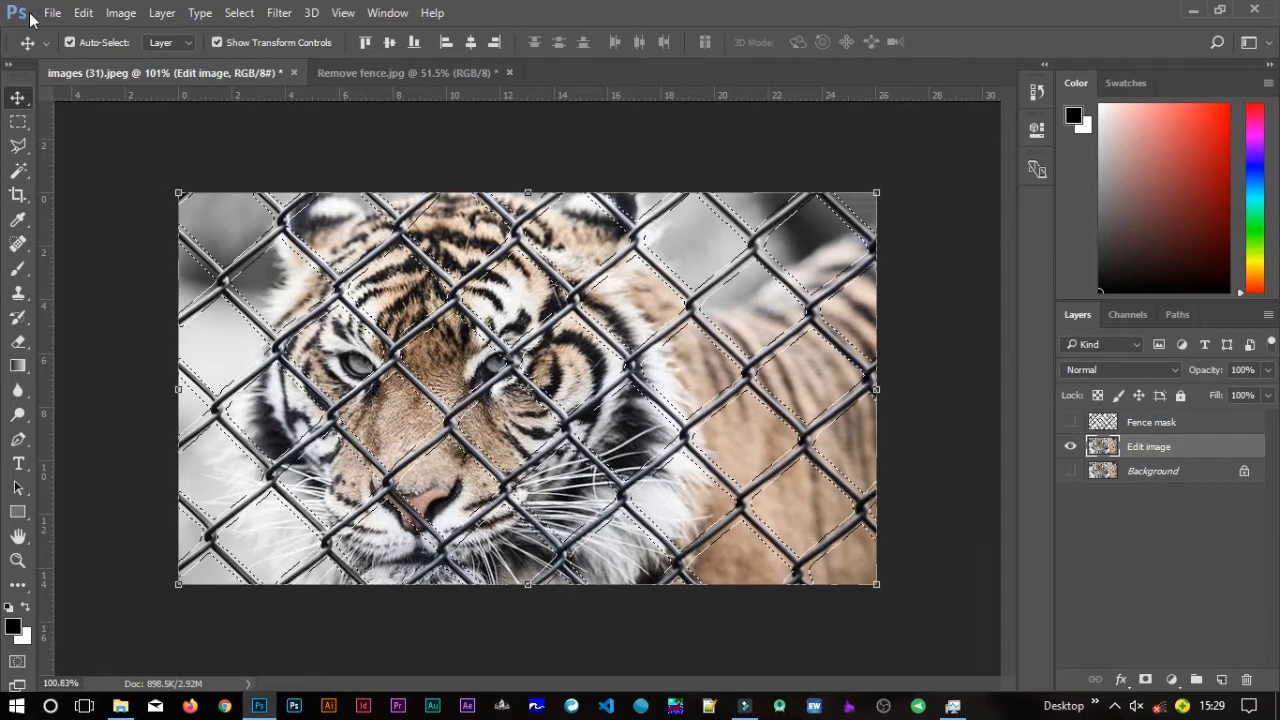
click(84, 13)
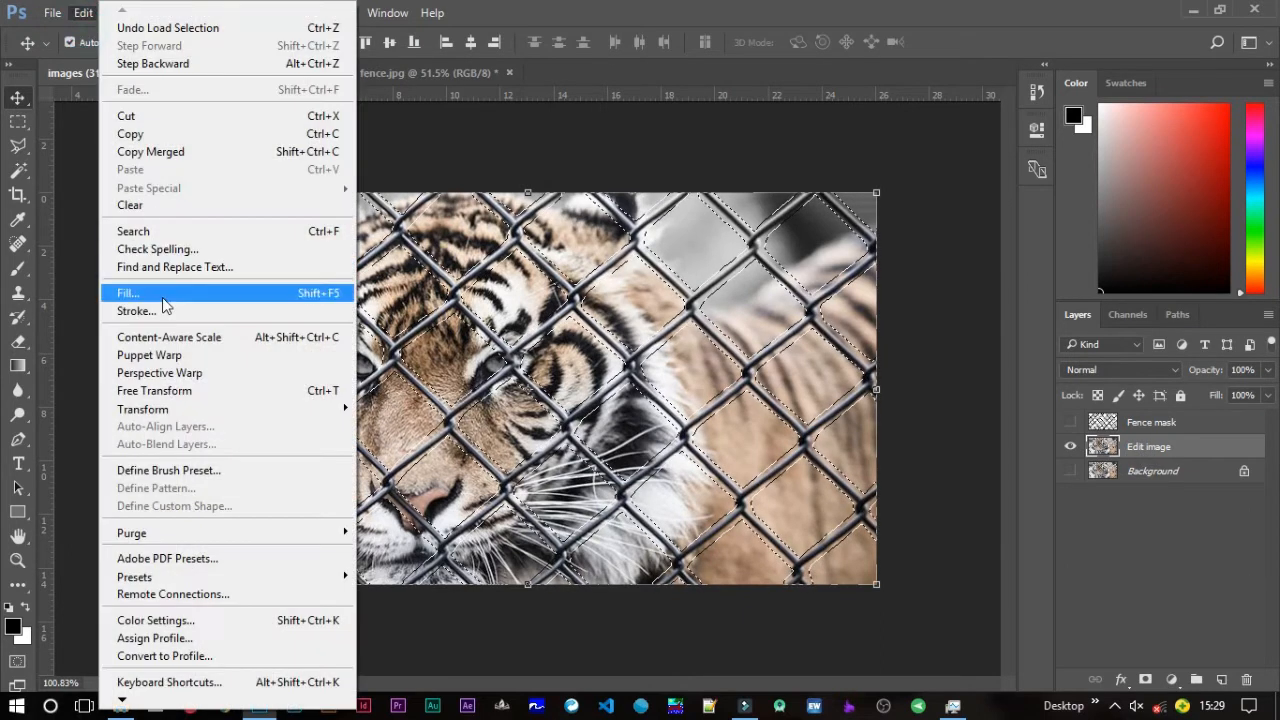
click(168, 297)
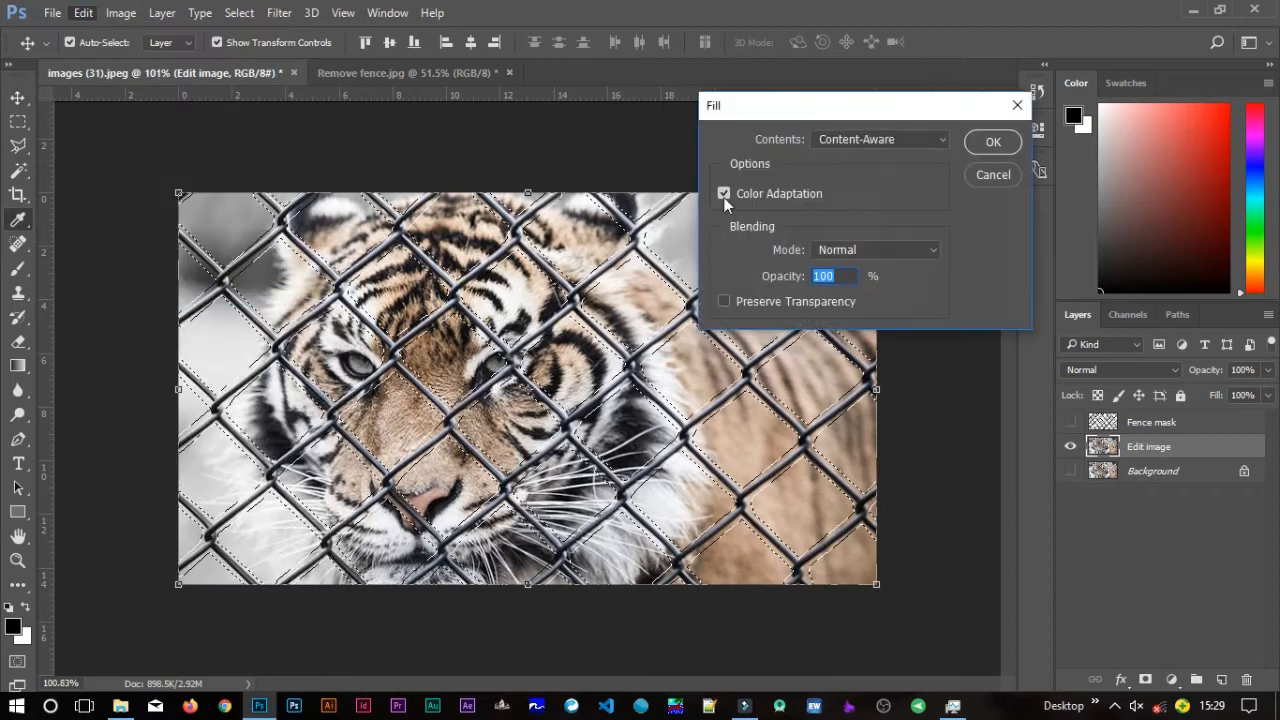
drag(817, 125, 890, 243)
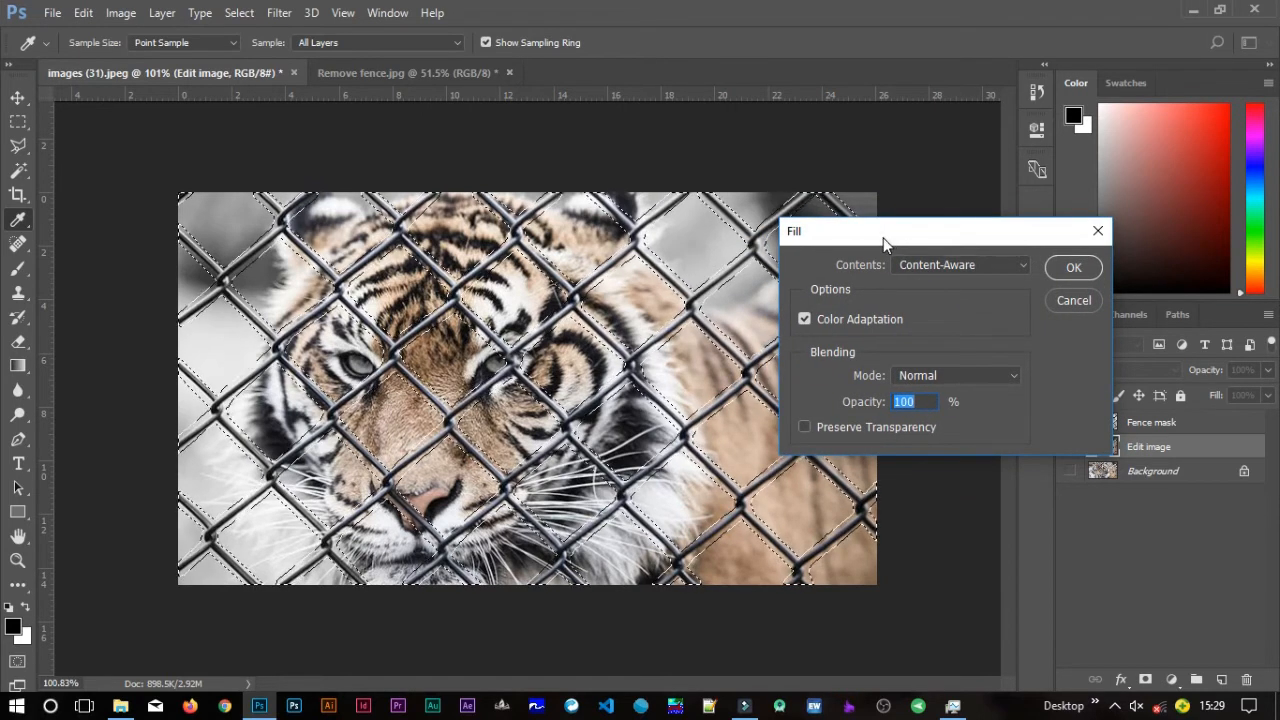
click(1097, 233)
key(v)
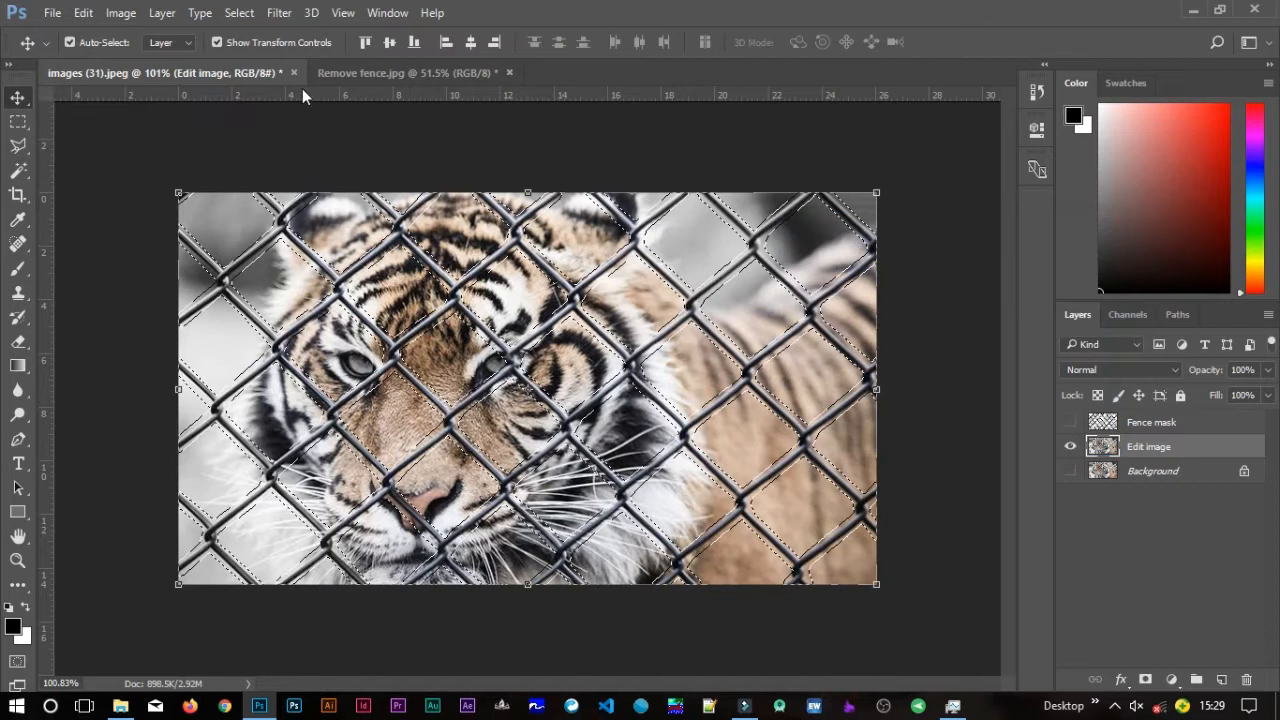
Fill the fence selection on Edit image with Content-Aware, Color Adaptation, Normal mode and 100% opacity, and clear the selection.
click(82, 13)
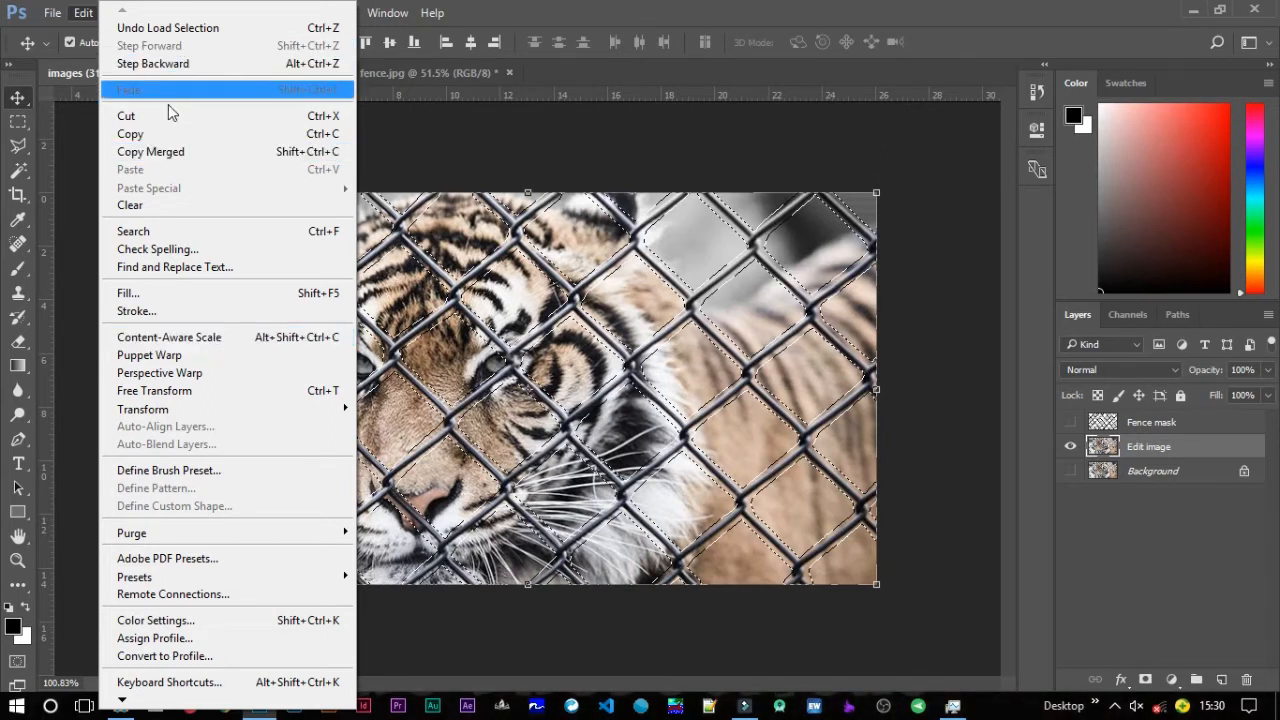
click(182, 296)
drag(869, 243, 875, 187)
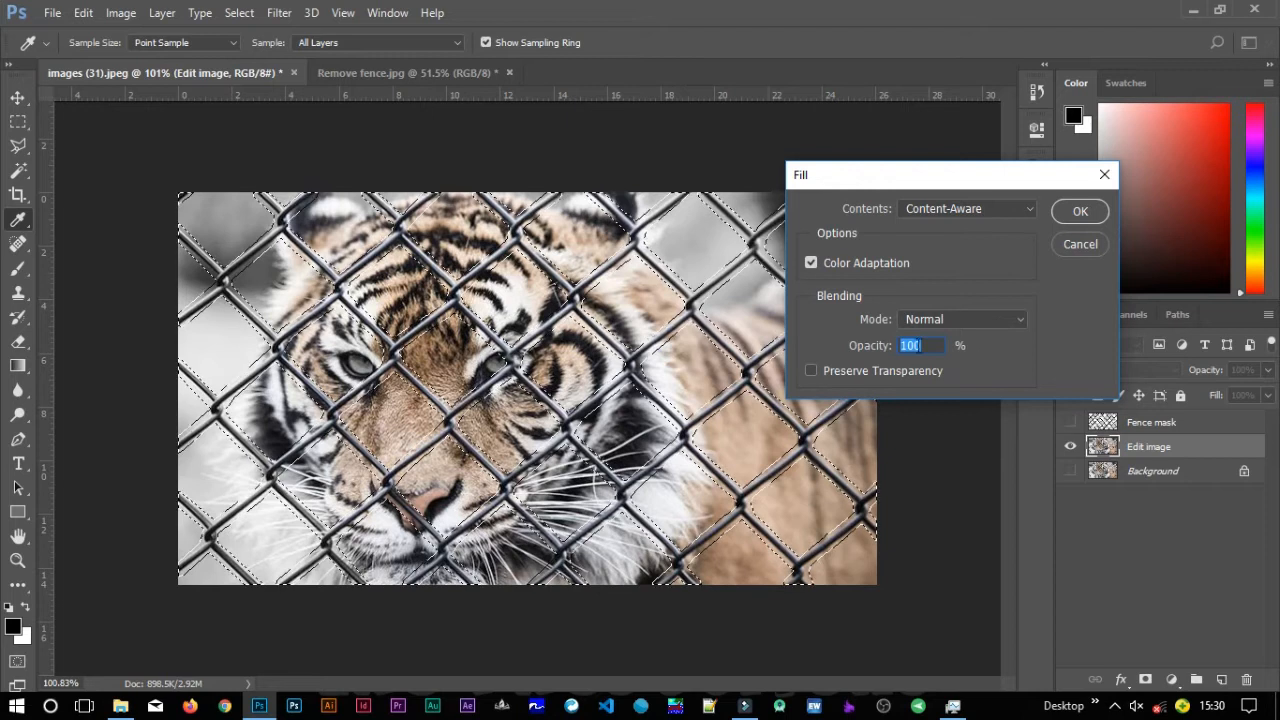
click(1082, 213)
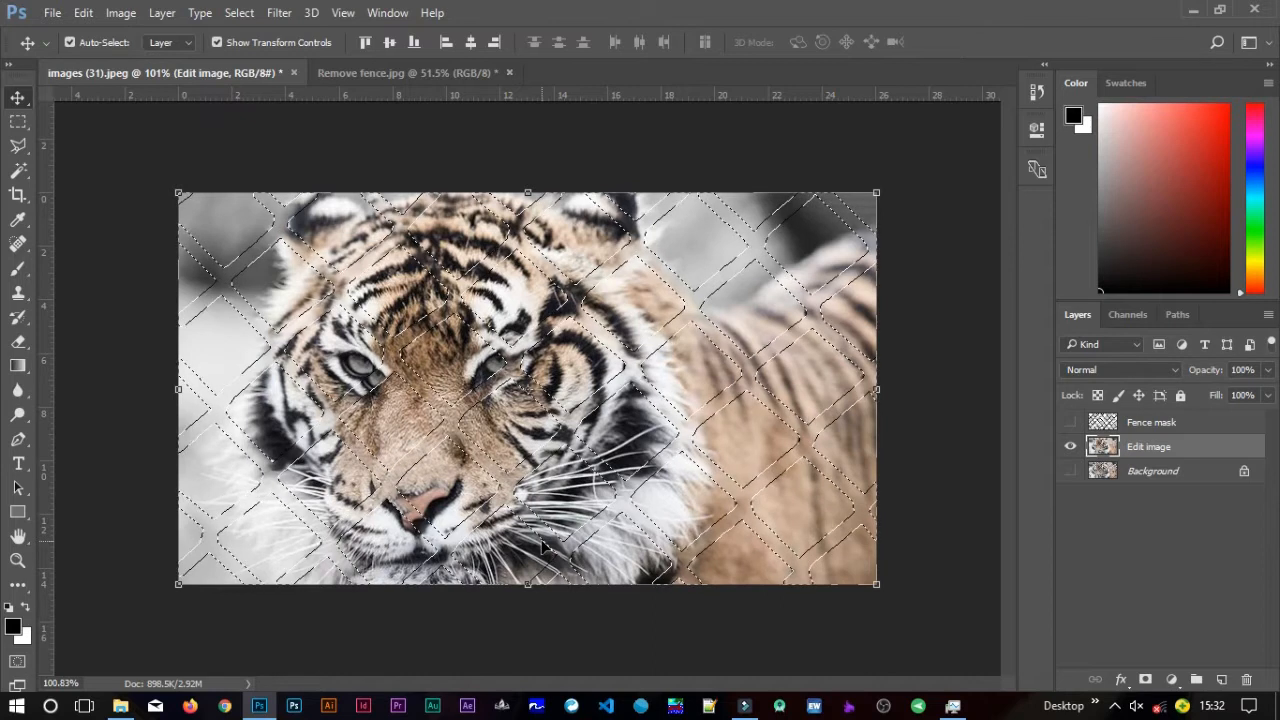
key(ctrl+d)
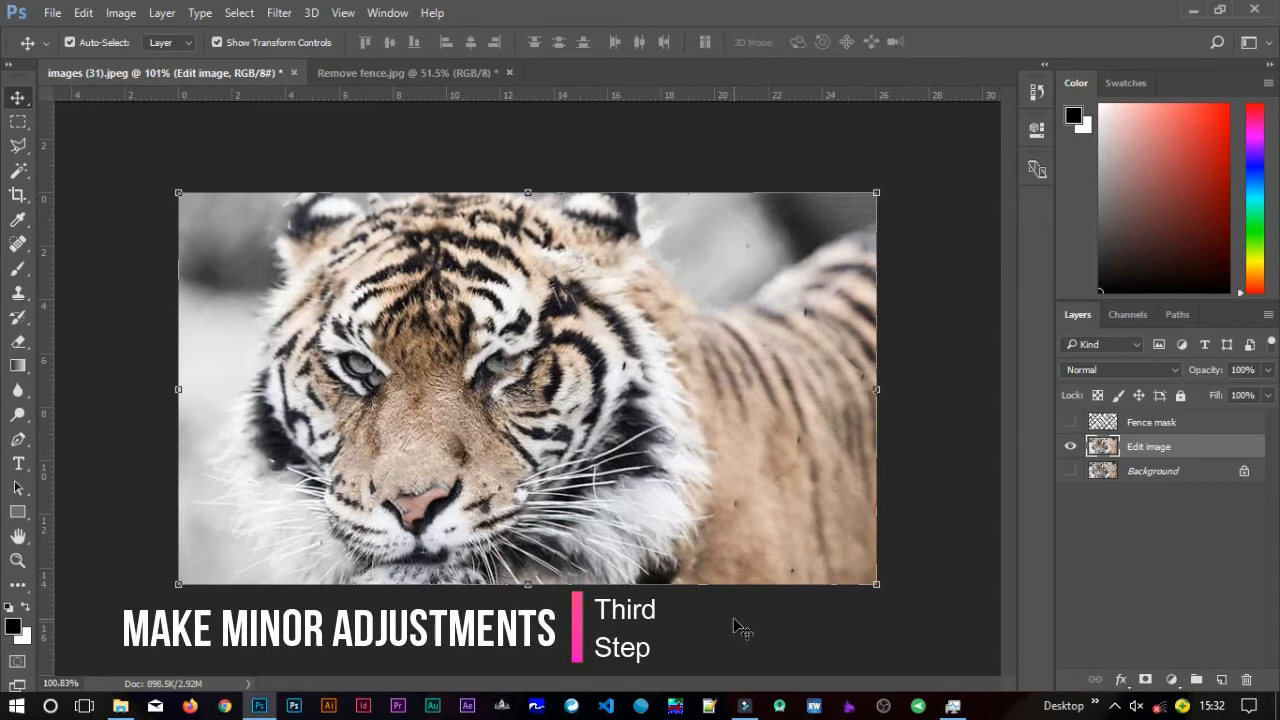
click(668, 647)
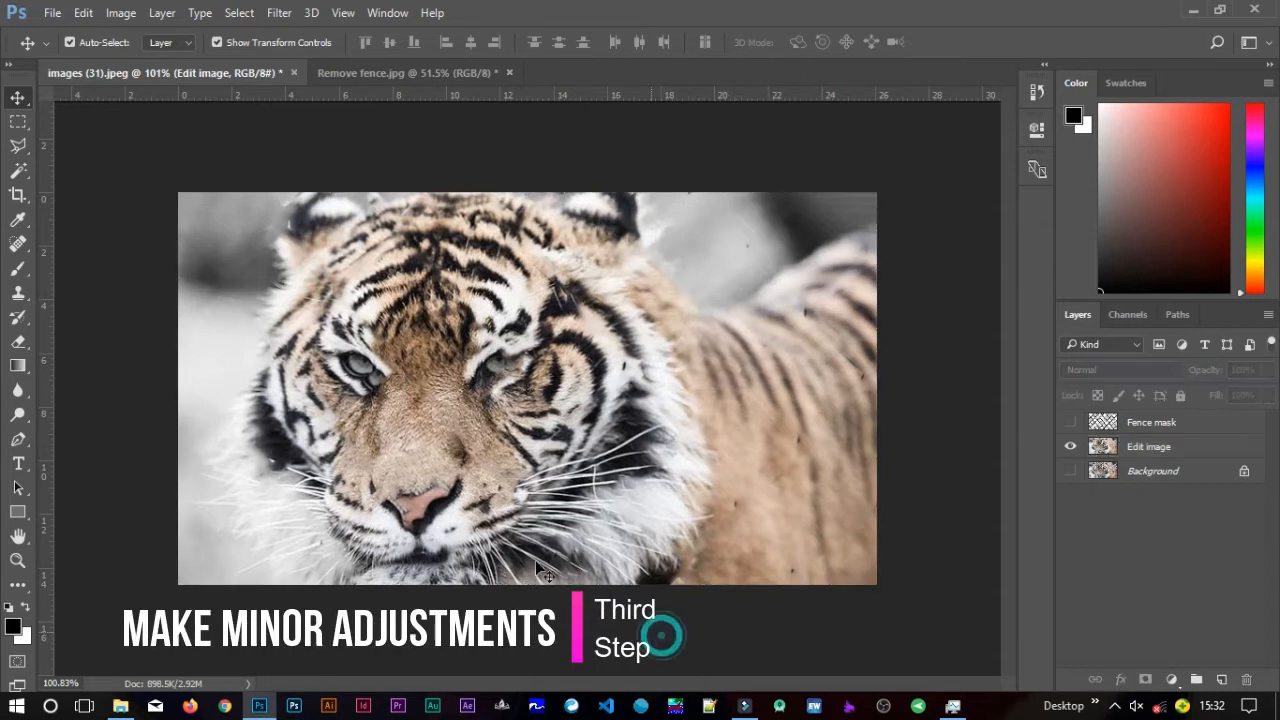
Examine the filled photo up close around both of the tiger's eyes for flaws left by the fill.
scroll(347, 363, up, 3)
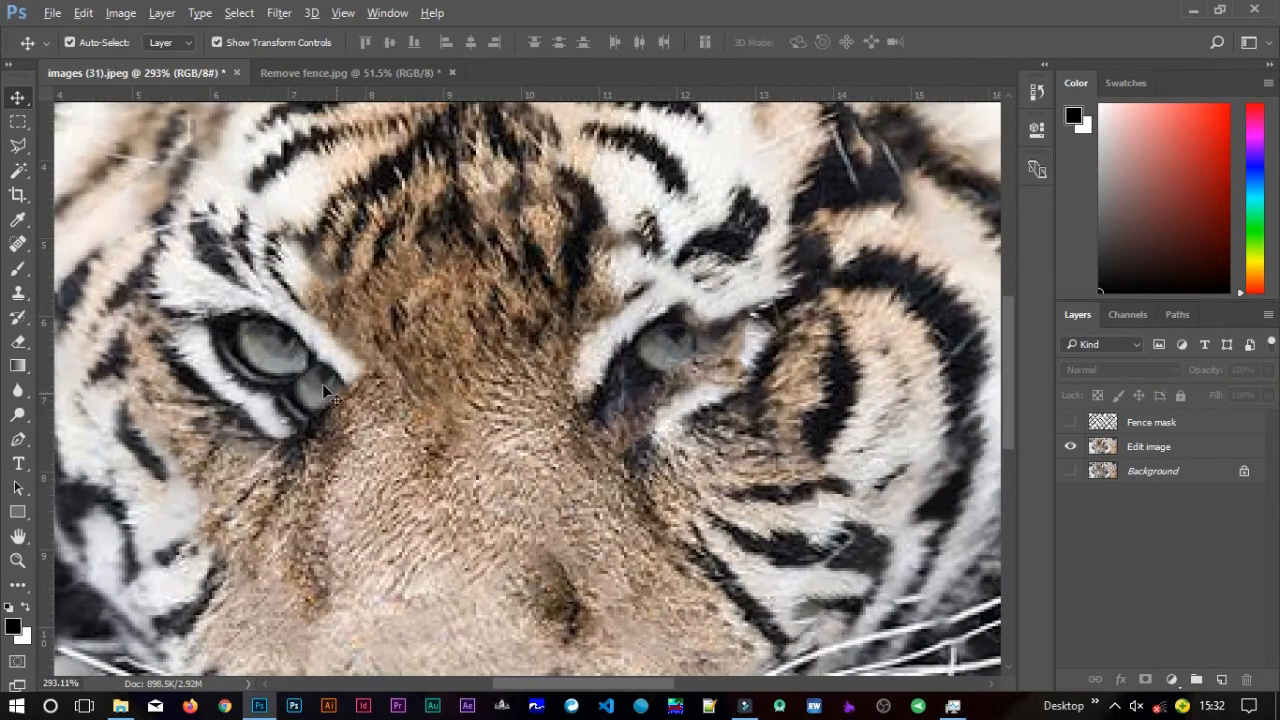
scroll(432, 395, down, 1)
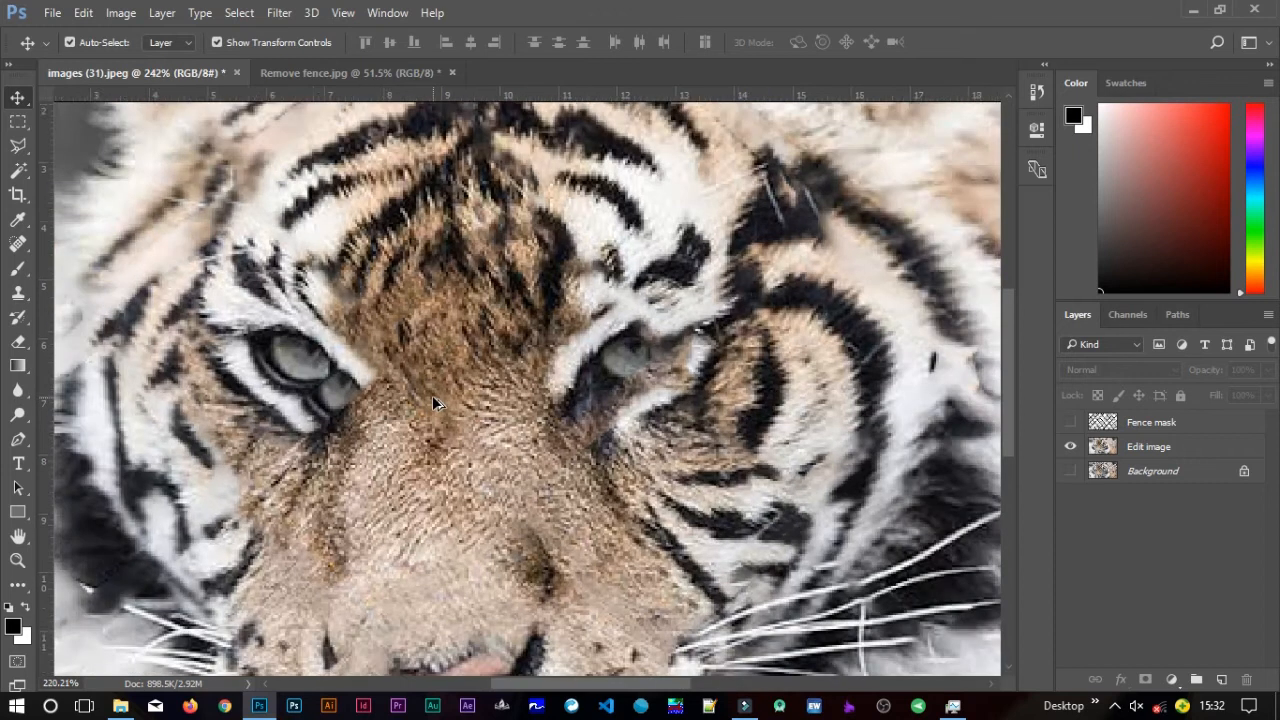
scroll(432, 395, down, 3)
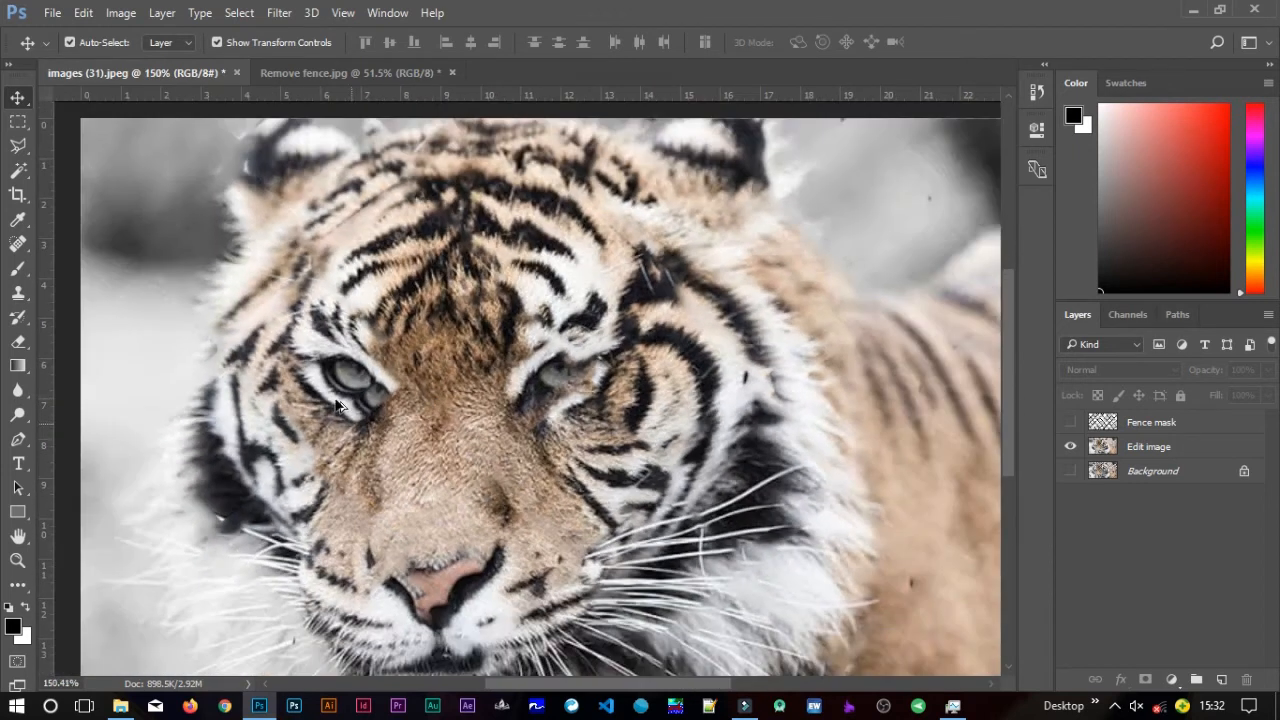
scroll(304, 312, up, 2)
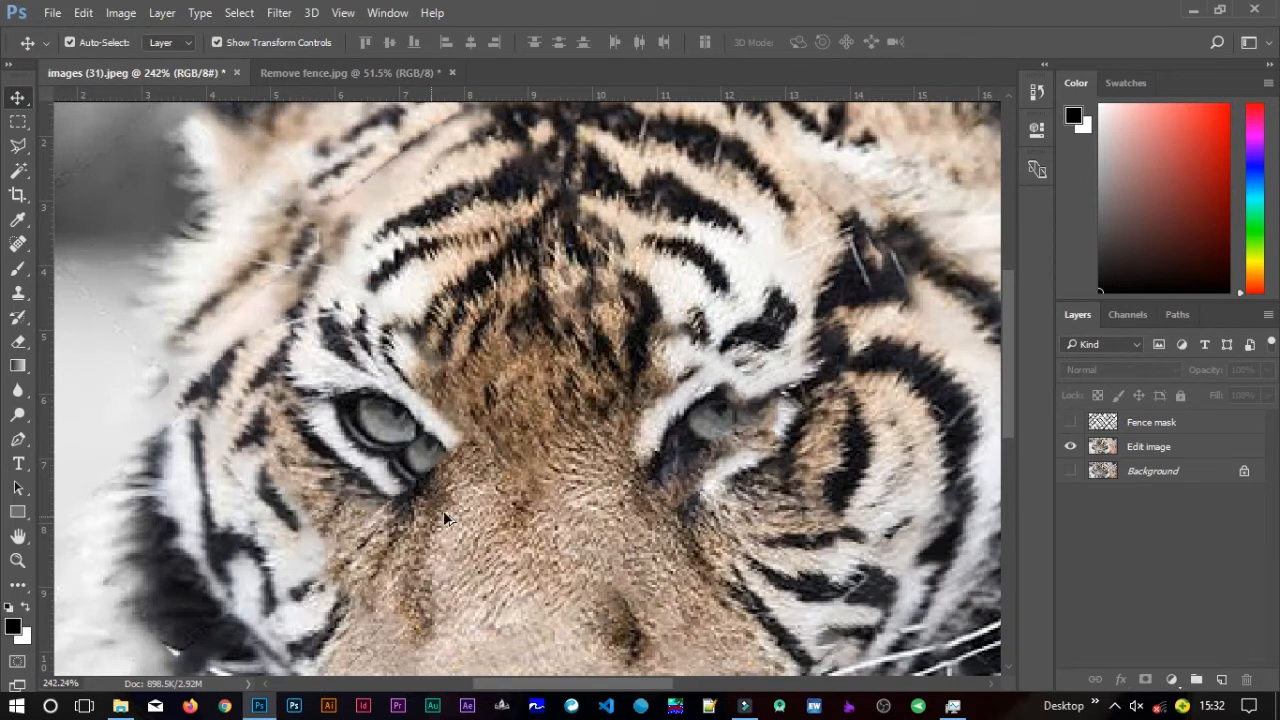
scroll(557, 503, down, 2)
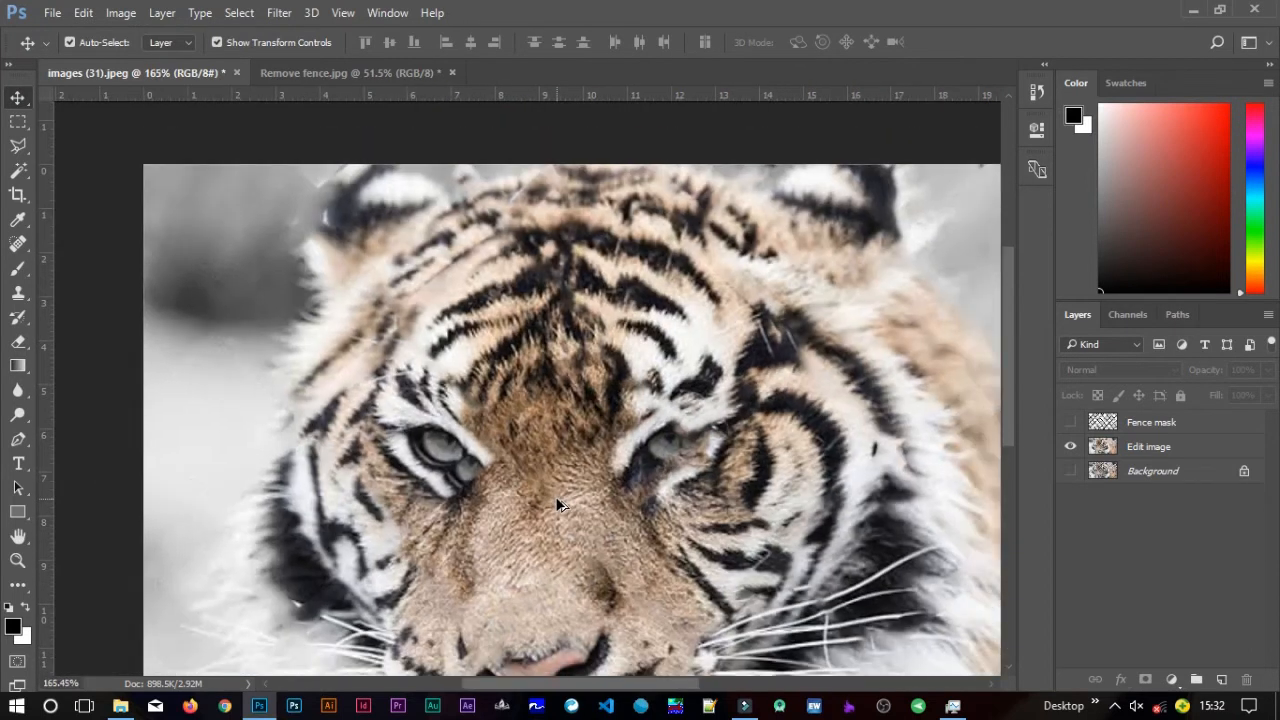
scroll(557, 503, down, 1)
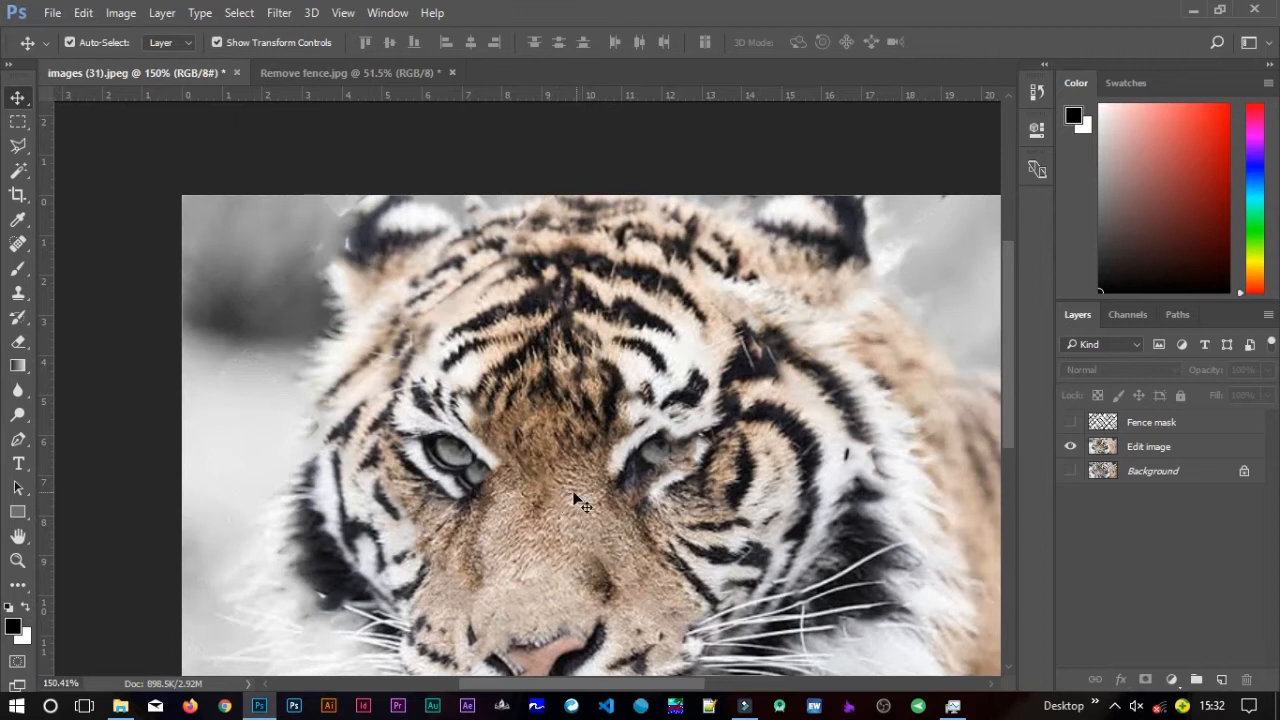
scroll(577, 500, down, 1)
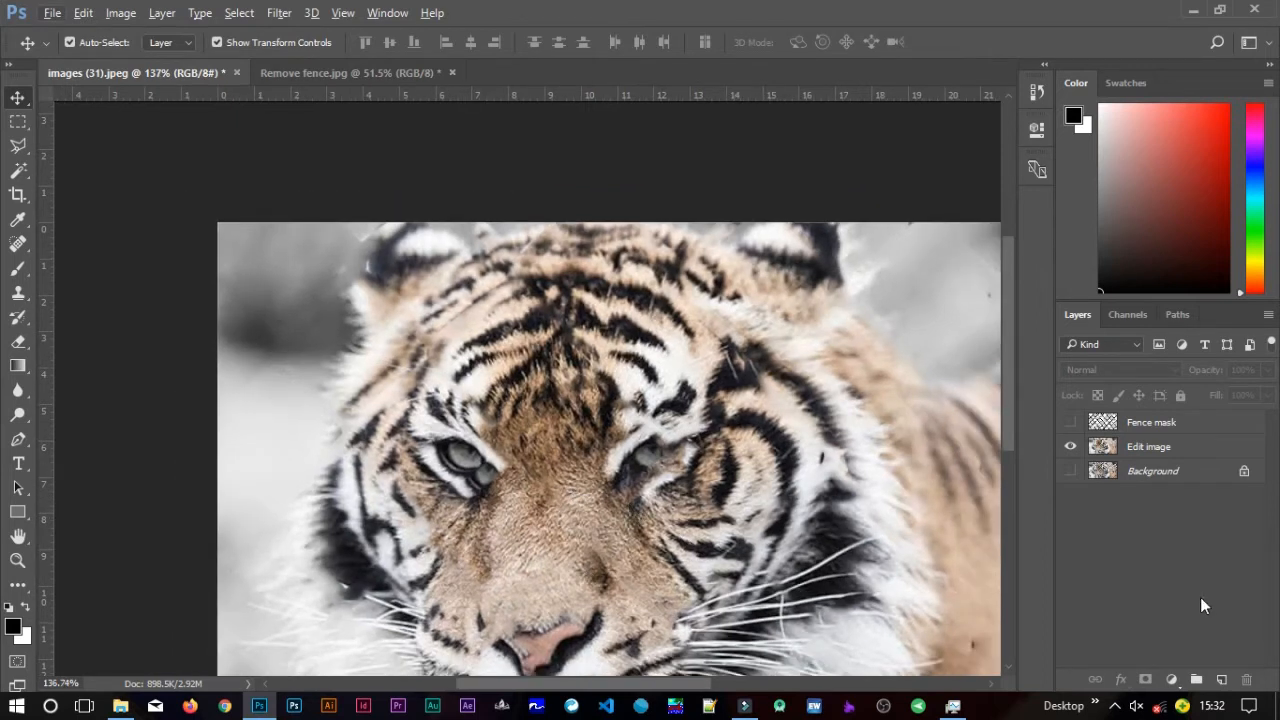
Add a new empty layer directly above Edit image and activate the Clone Stamp tool.
click(1150, 448)
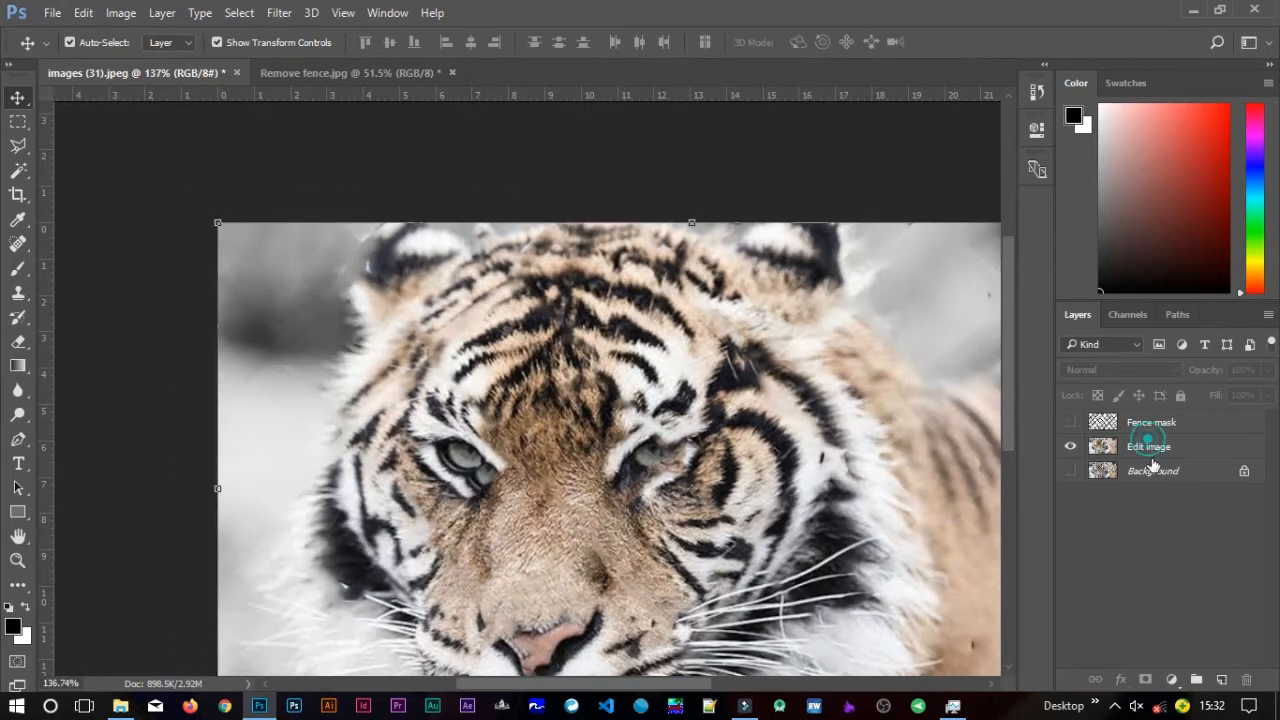
click(1221, 679)
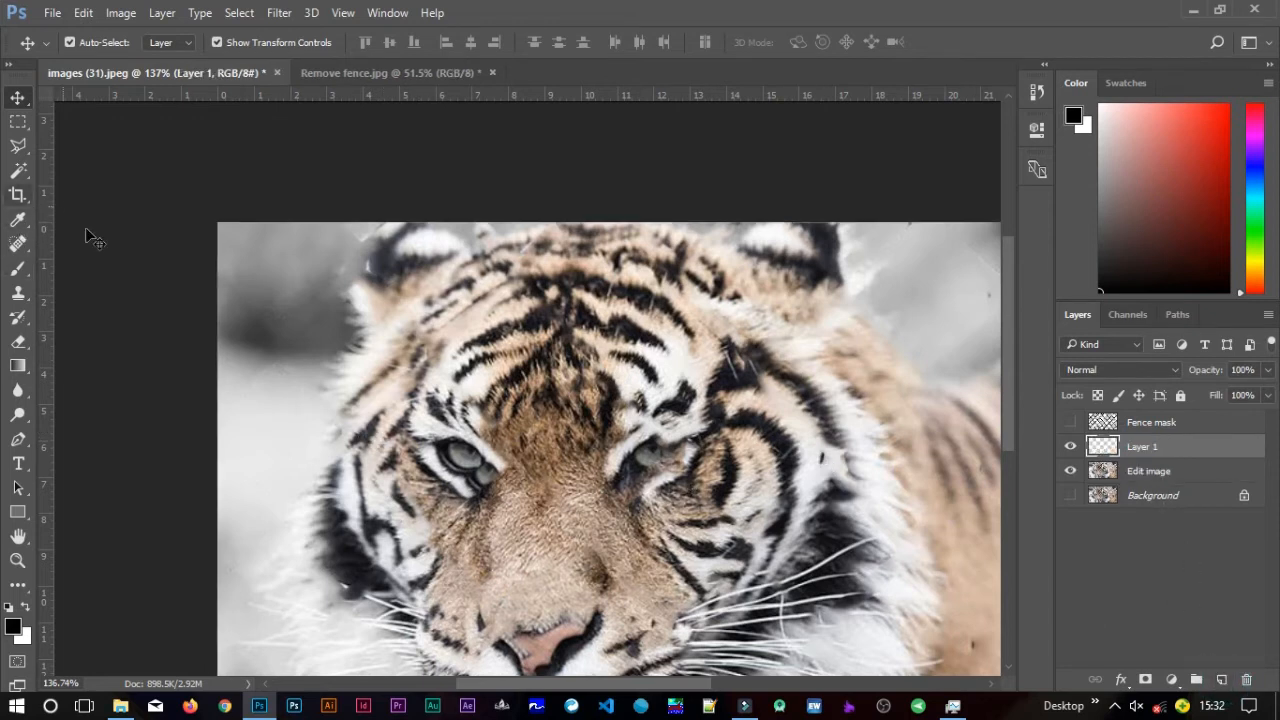
click(18, 291)
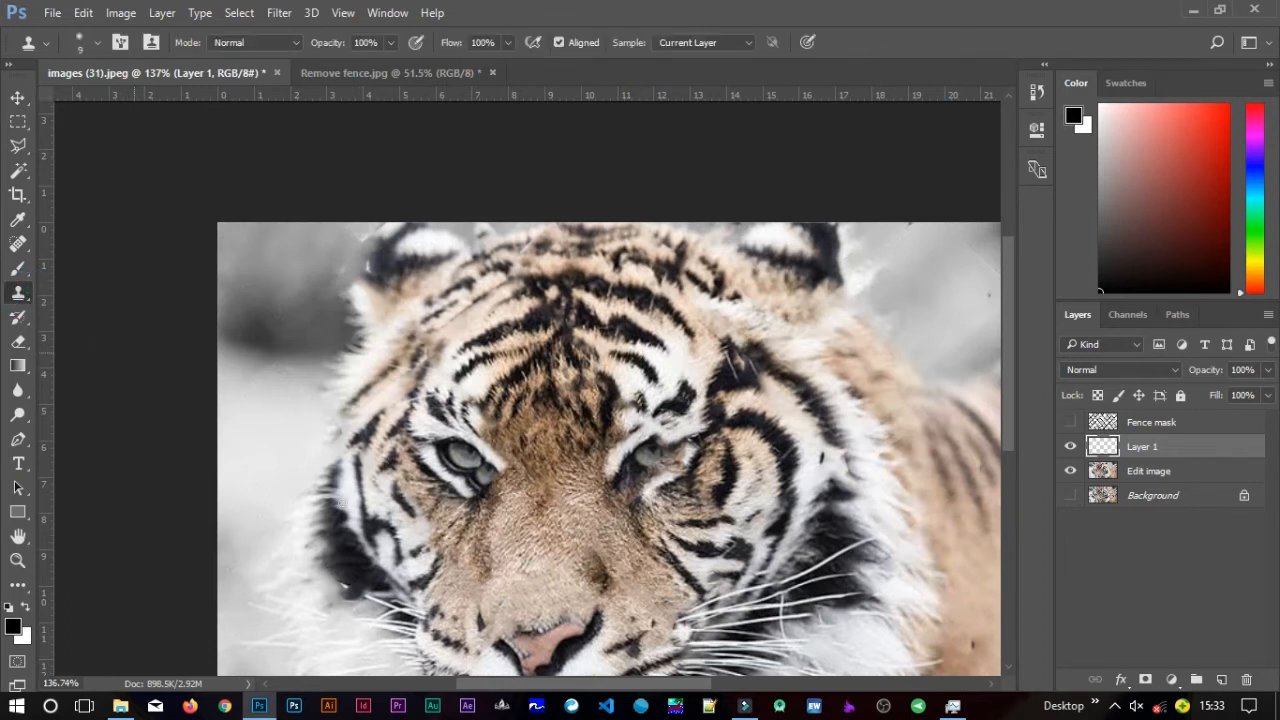
Try to cover the duplicate eye patch at the inner corner of the tiger's left-hand eye with the Clone Stamp on Layer 1.
scroll(455, 483, up, 2)
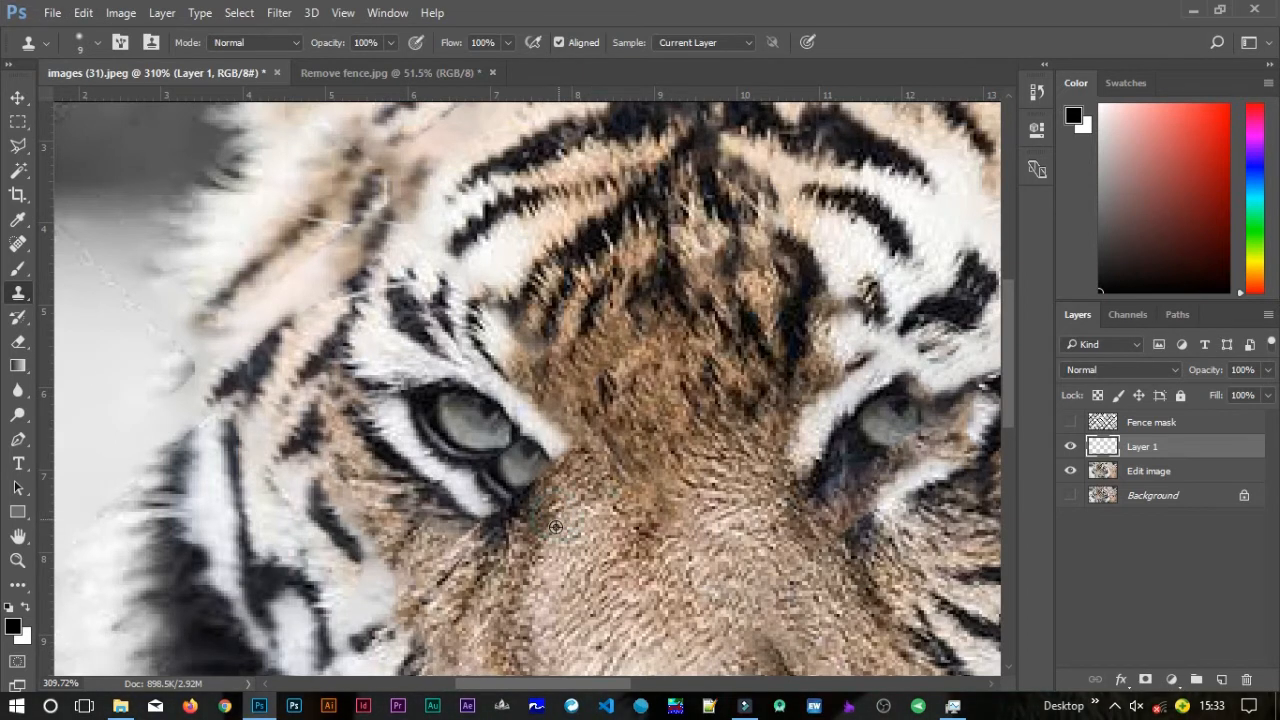
click(525, 473)
drag(502, 462, 496, 472)
click(519, 473)
Try to cover the same duplicate eye patch on Layer 1 with the Healing Brush, sampling the fur beside the nose bridge.
click(18, 244)
click(100, 258)
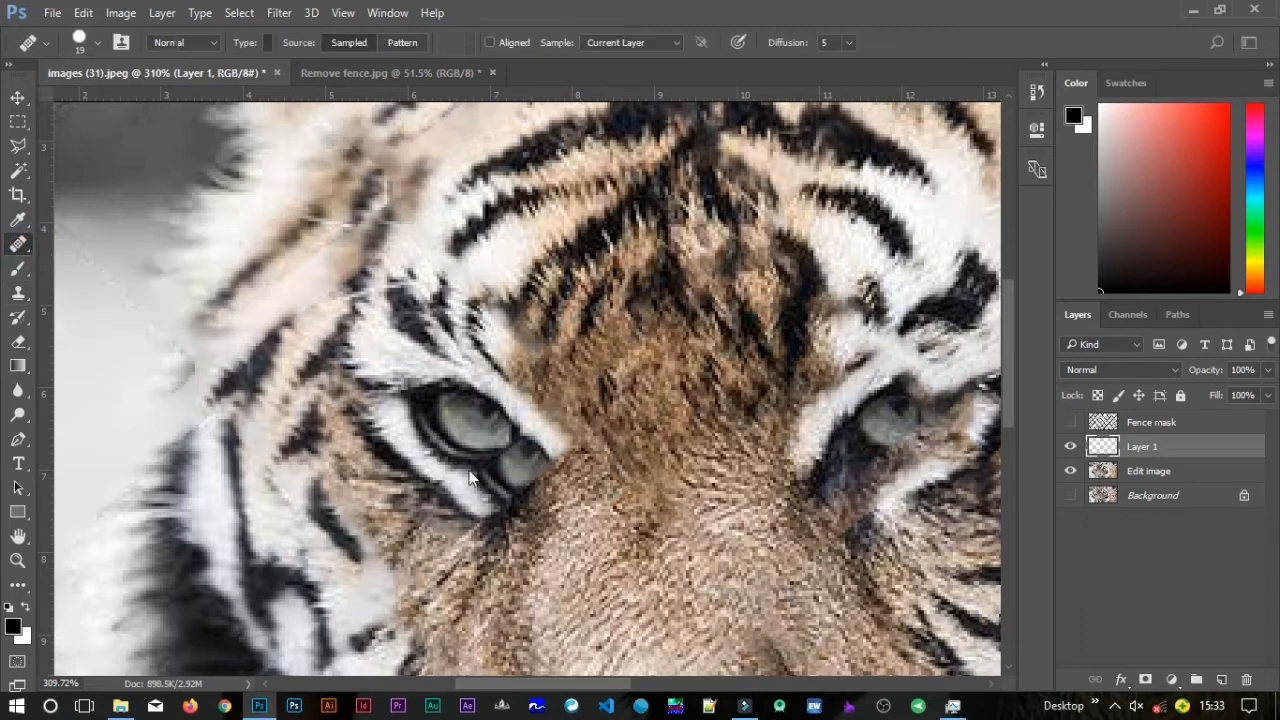
alt+click(569, 531)
click(520, 465)
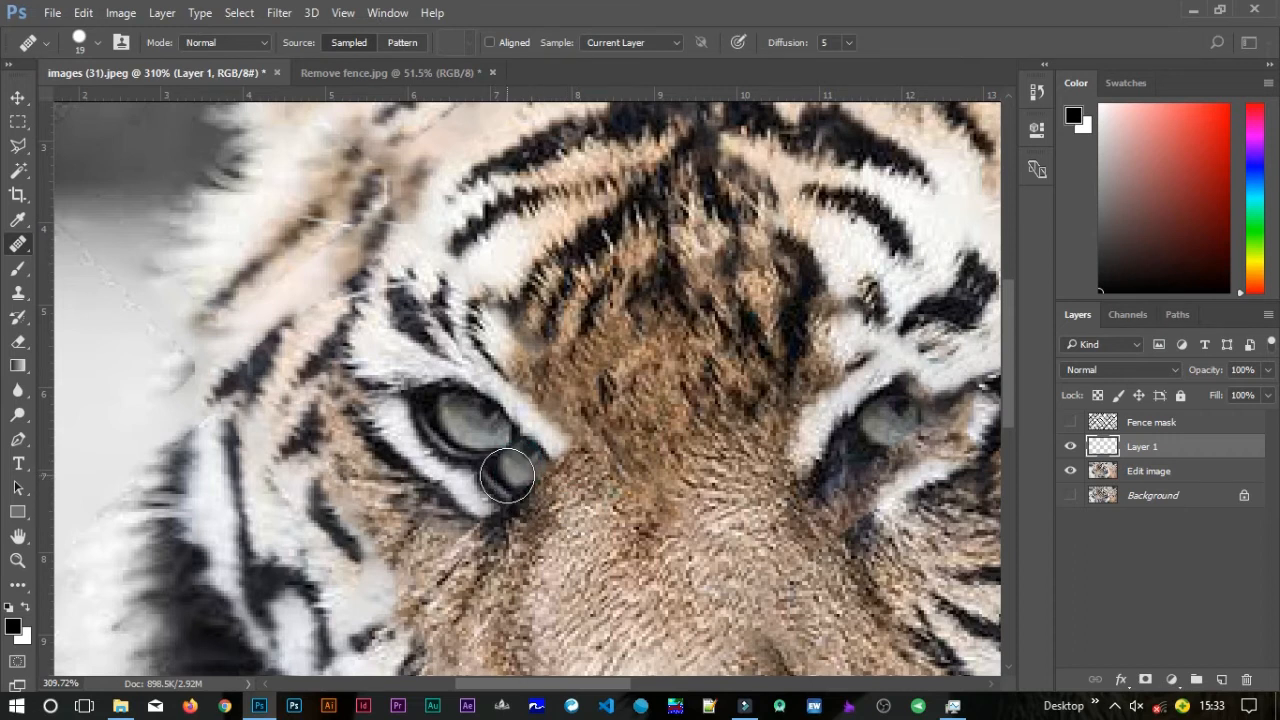
mouse_move(505, 480)
mouse_down()
mouse_move(483, 447)
mouse_move(517, 480)
mouse_up()
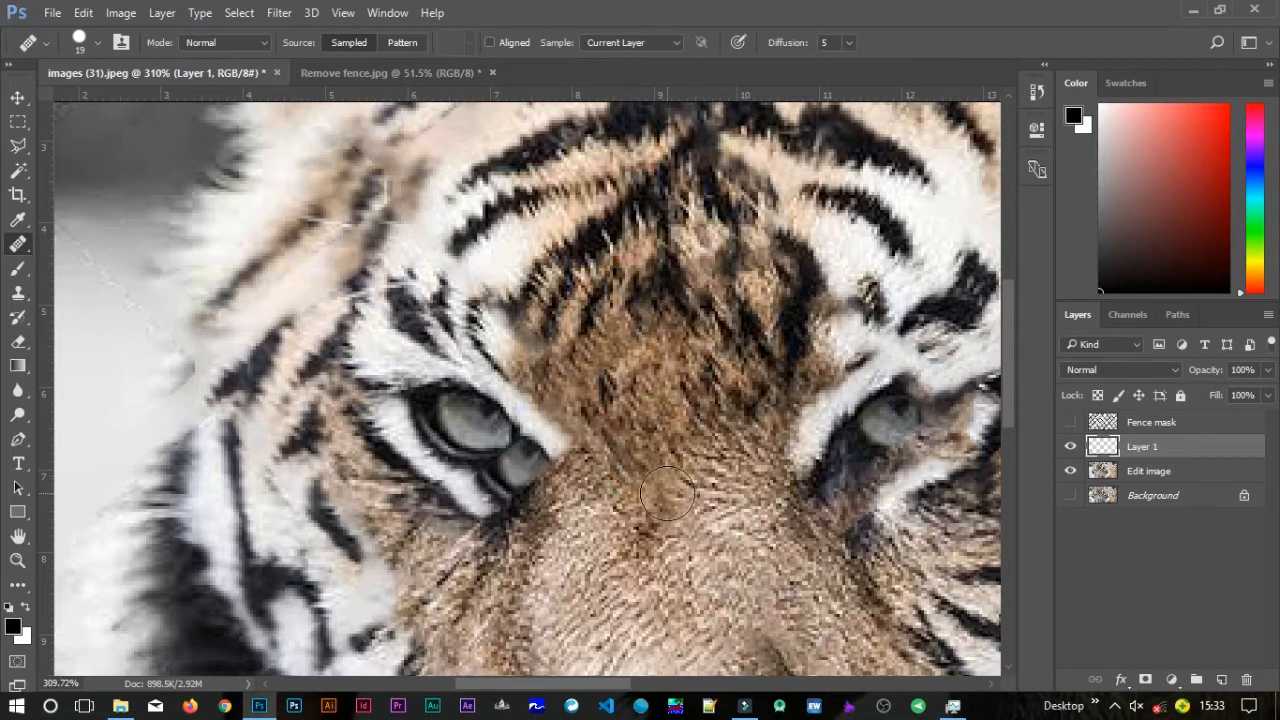
scroll(630, 483, down, 1)
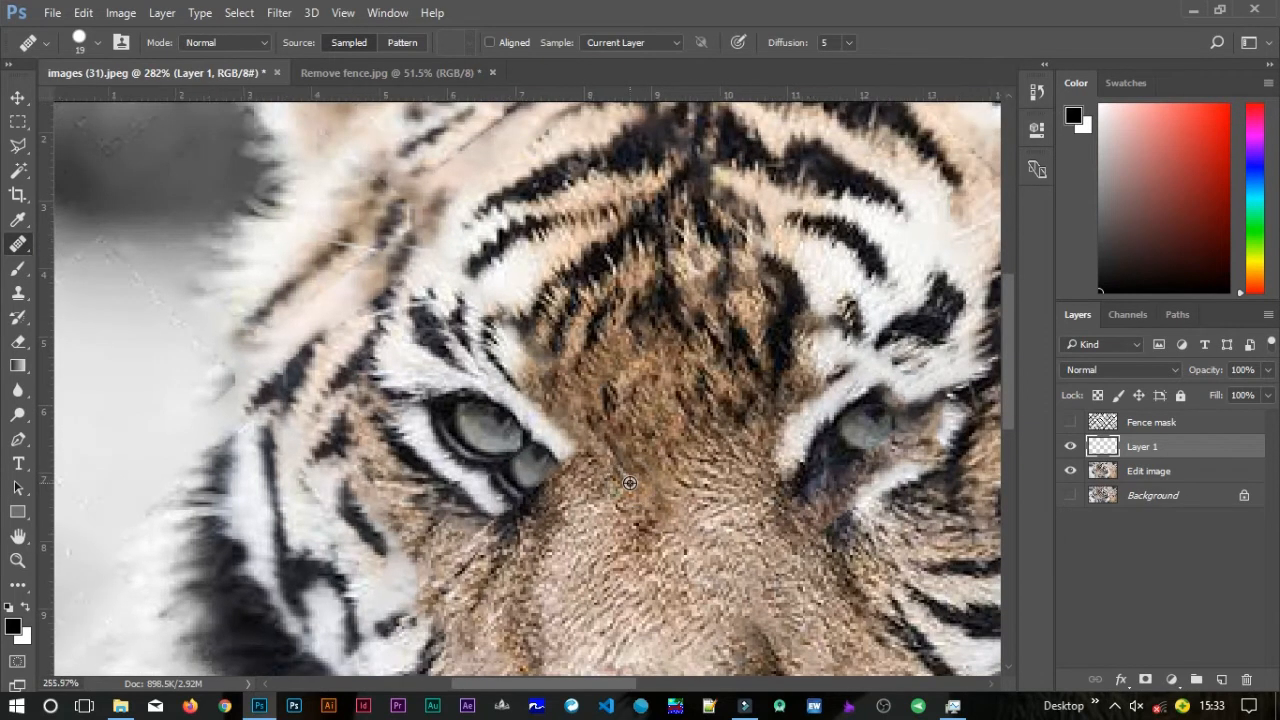
scroll(630, 483, down, 1)
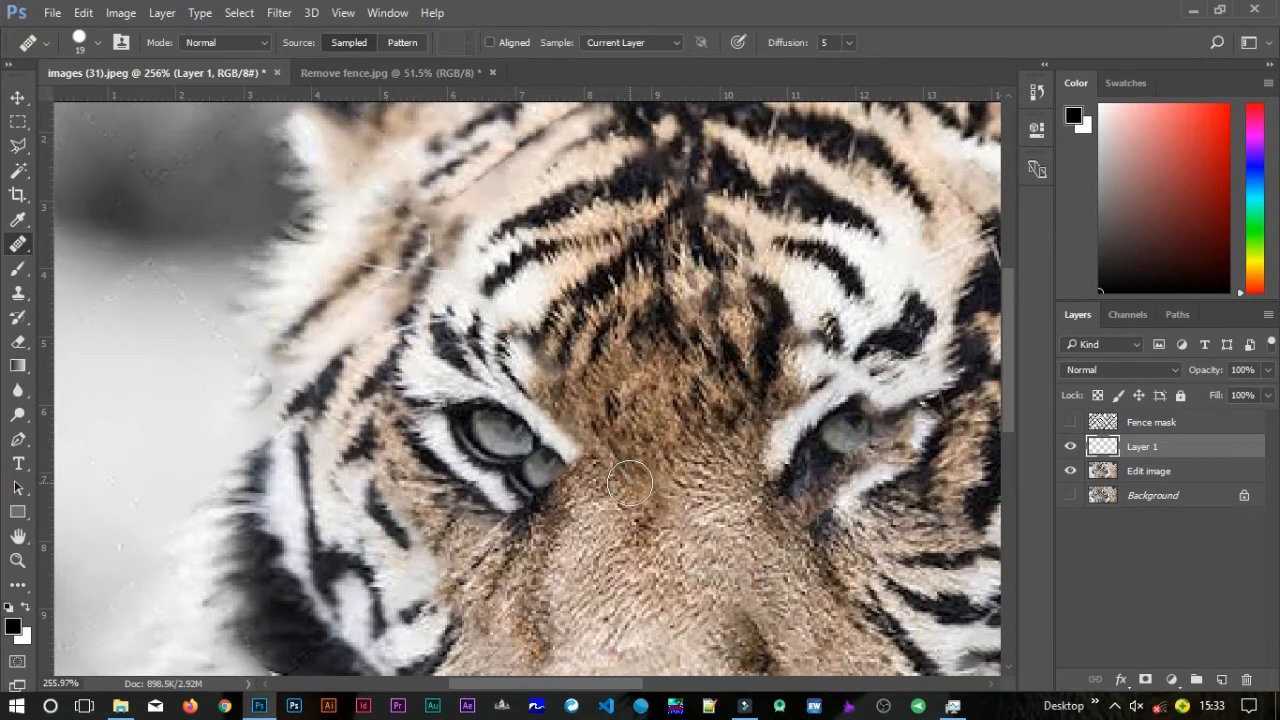
Try to cover the duplicate eye patch on Layer 1 with the Clone Stamp, sampling the nose fur below it from Edit image.
click(1137, 480)
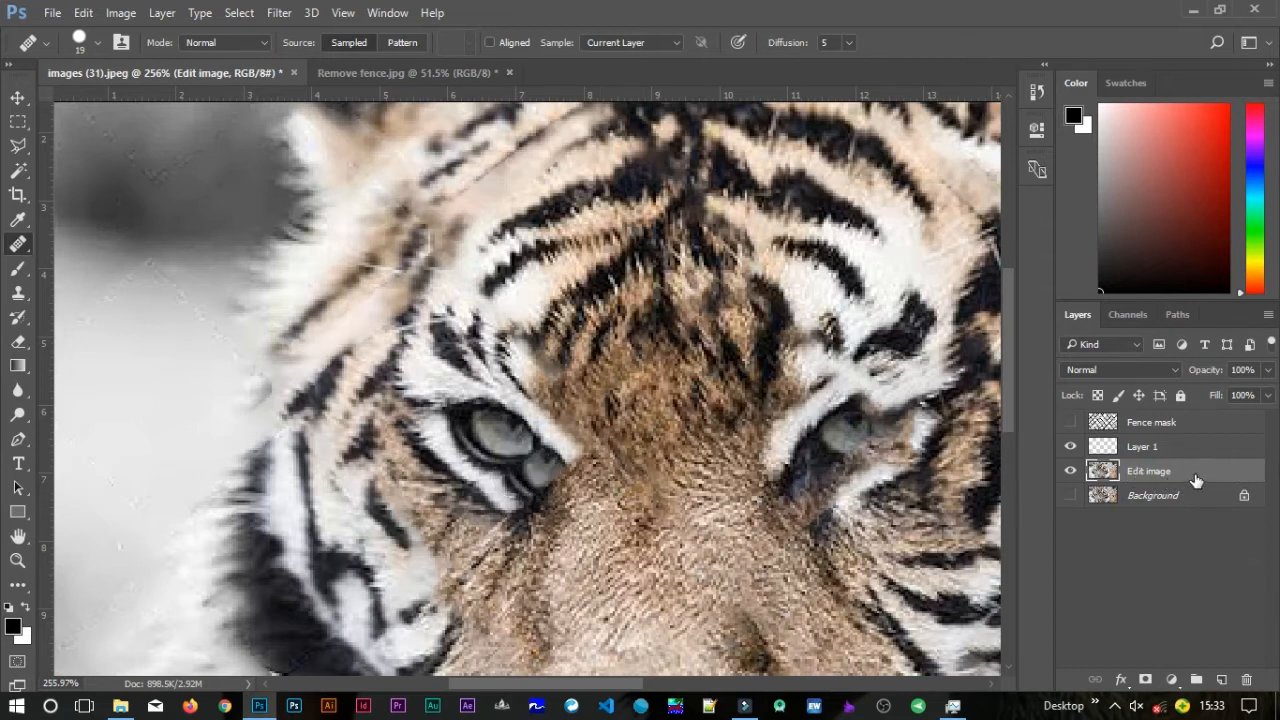
click(19, 293)
alt+click(571, 513)
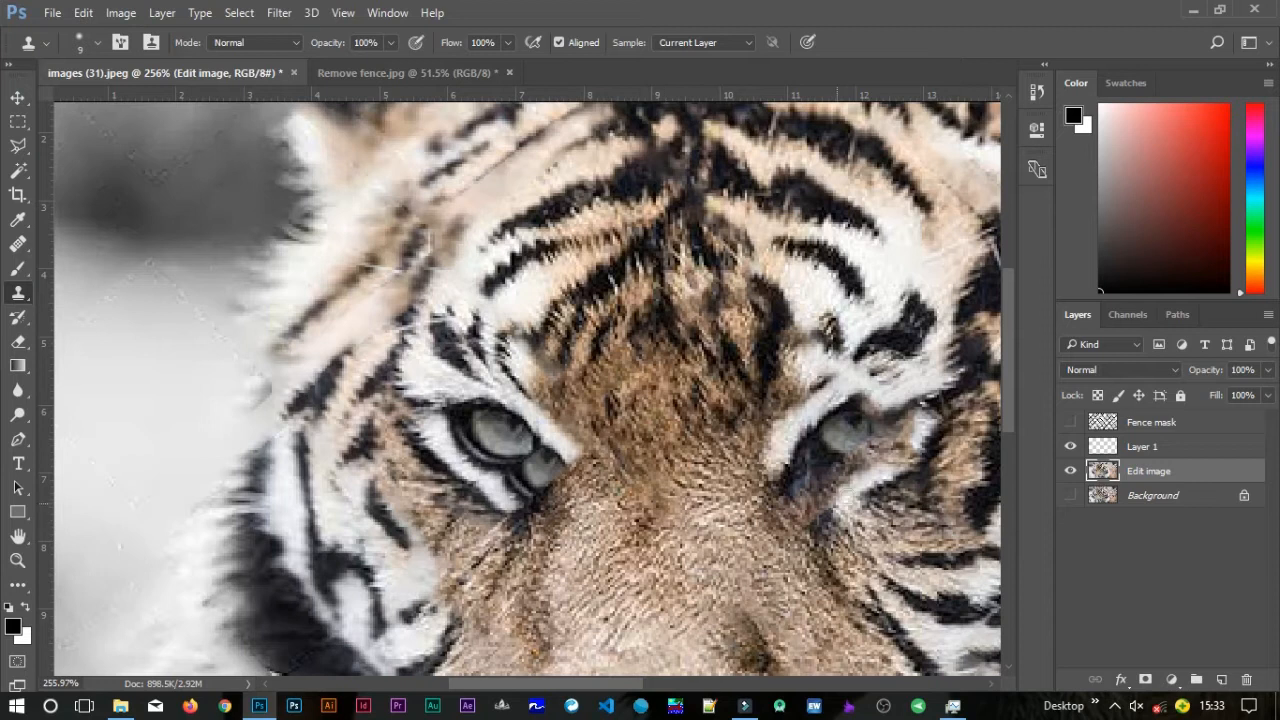
click(1143, 446)
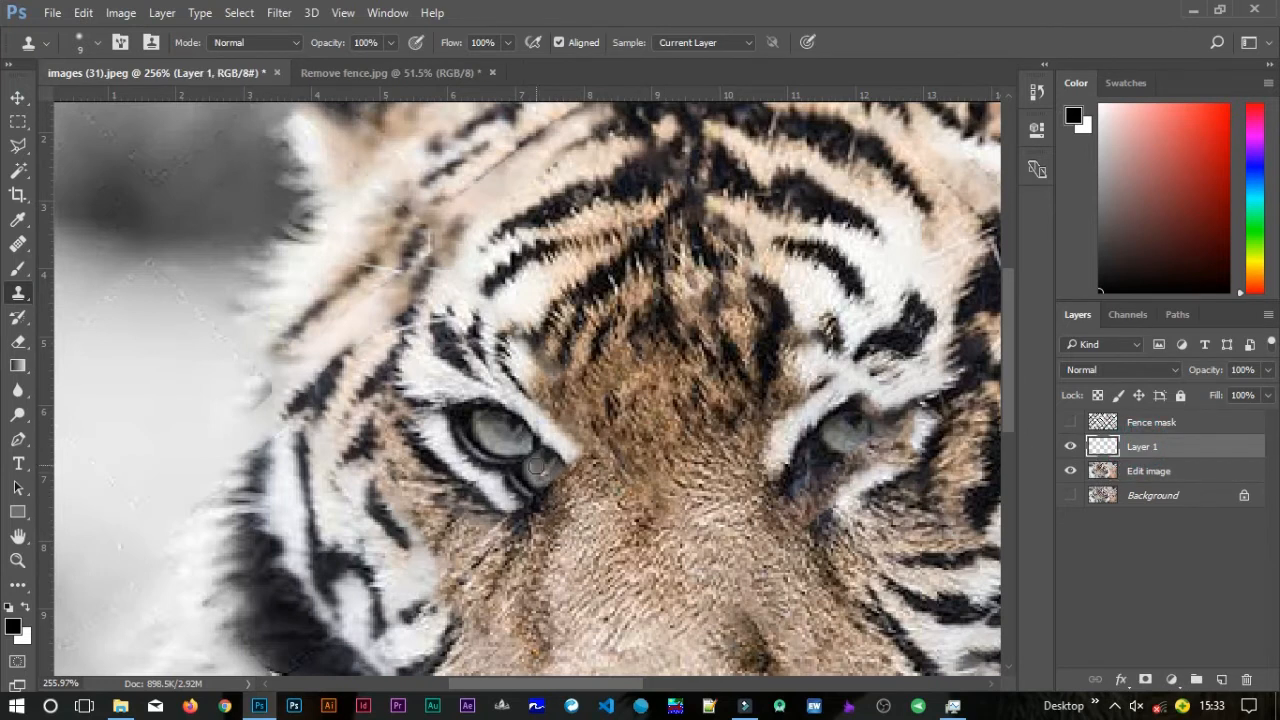
mouse_move(526, 473)
mouse_down()
mouse_move(548, 480)
mouse_move(556, 466)
mouse_up()
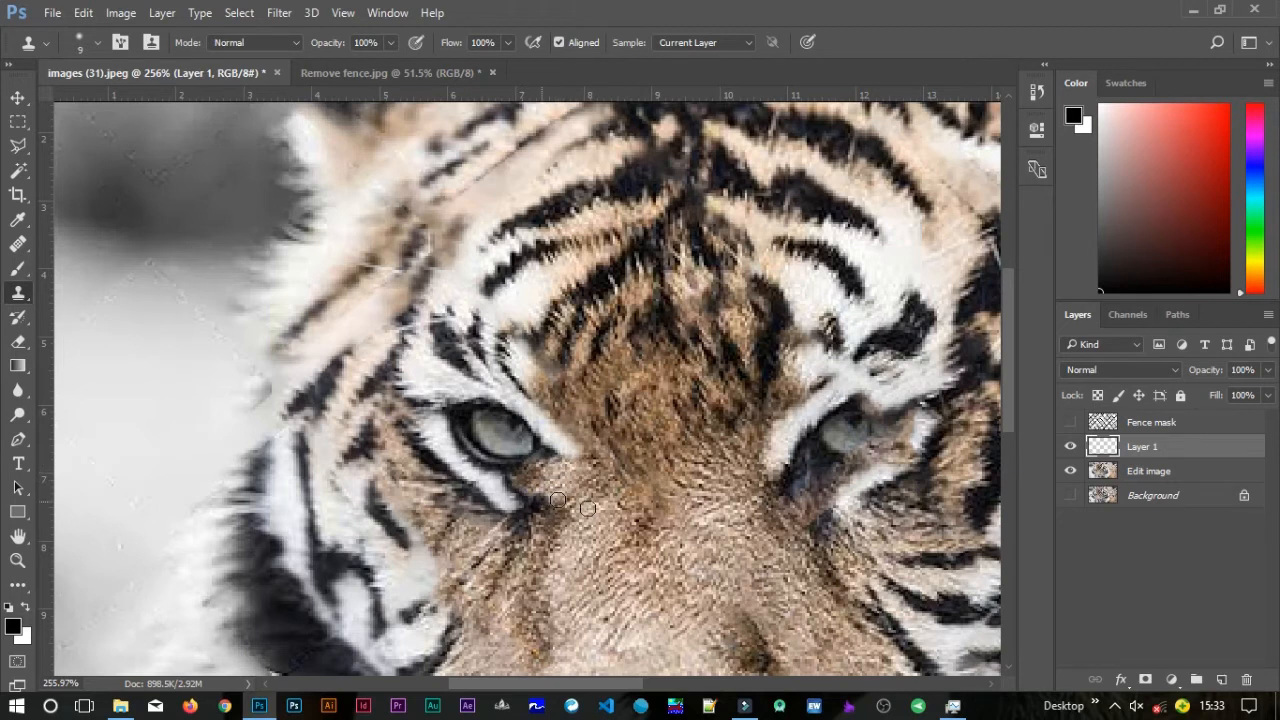
mouse_move(562, 517)
mouse_down()
mouse_move(597, 518)
mouse_move(545, 478)
mouse_up()
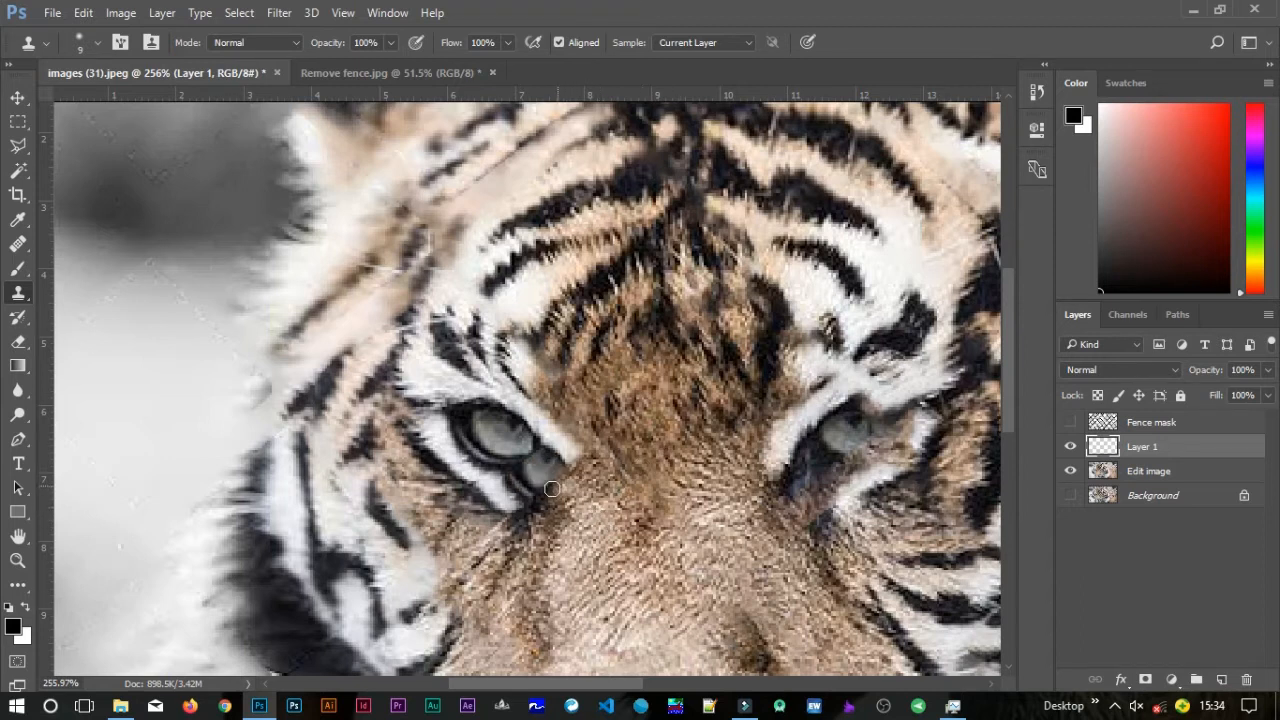
Cover the duplicate patch below the left-hand eye's inner corner on Layer 1, cloning brown fur from above the nose bridge on Edit image.
mouse_move(558, 484)
mouse_down()
mouse_move(566, 474)
mouse_move(518, 492)
mouse_up()
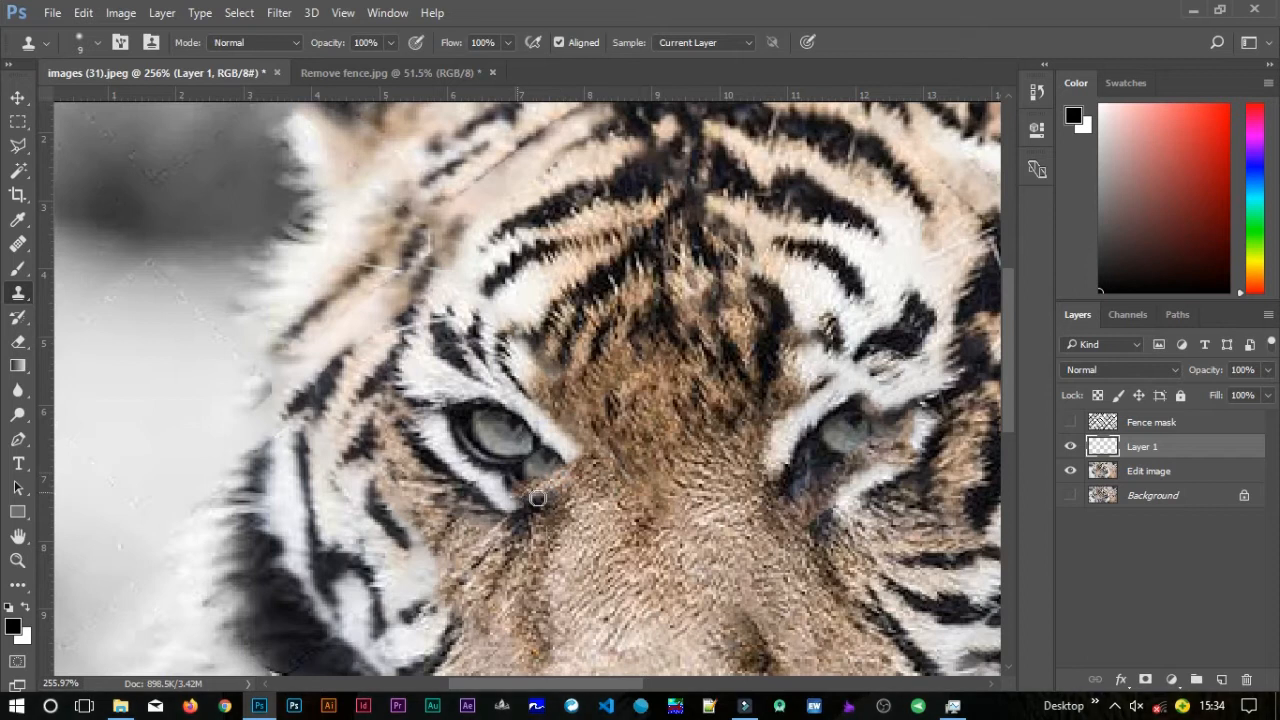
click(1102, 470)
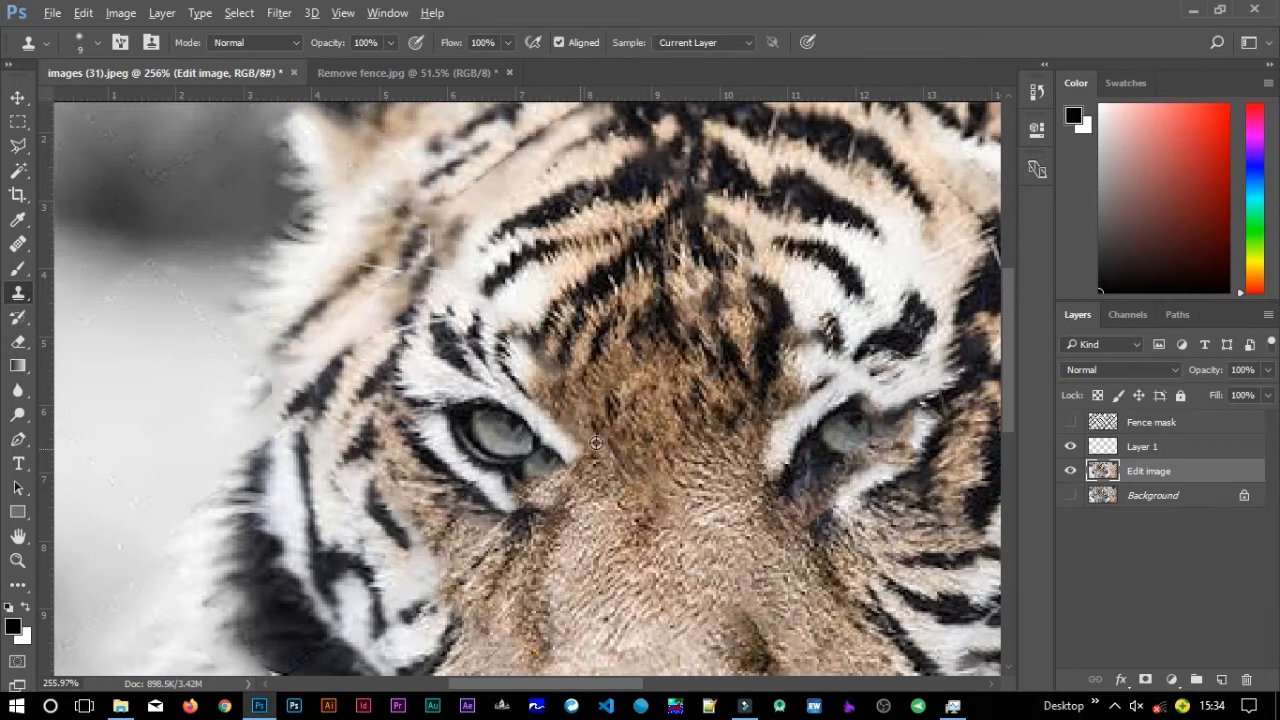
alt+click(621, 408)
click(582, 495)
click(1124, 448)
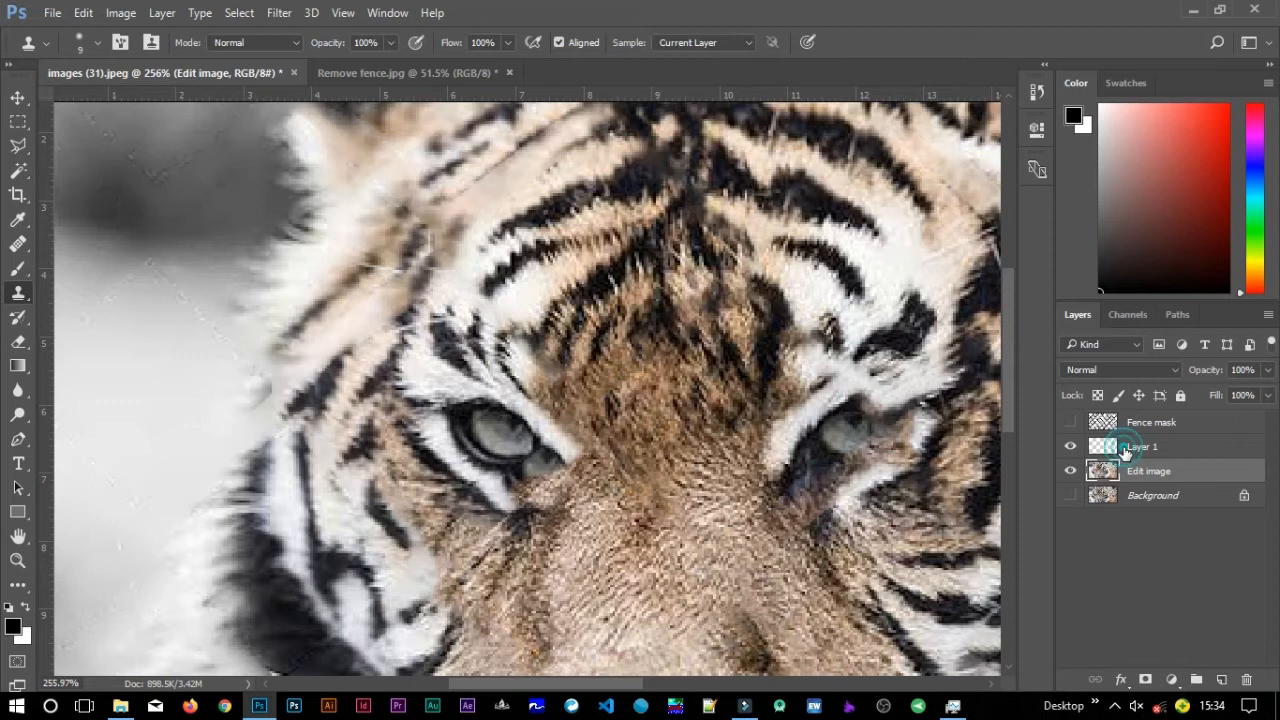
click(543, 452)
mouse_move(518, 466)
mouse_down()
mouse_move(576, 462)
mouse_move(549, 460)
mouse_move(513, 488)
mouse_move(601, 499)
mouse_up()
alt+click(516, 486)
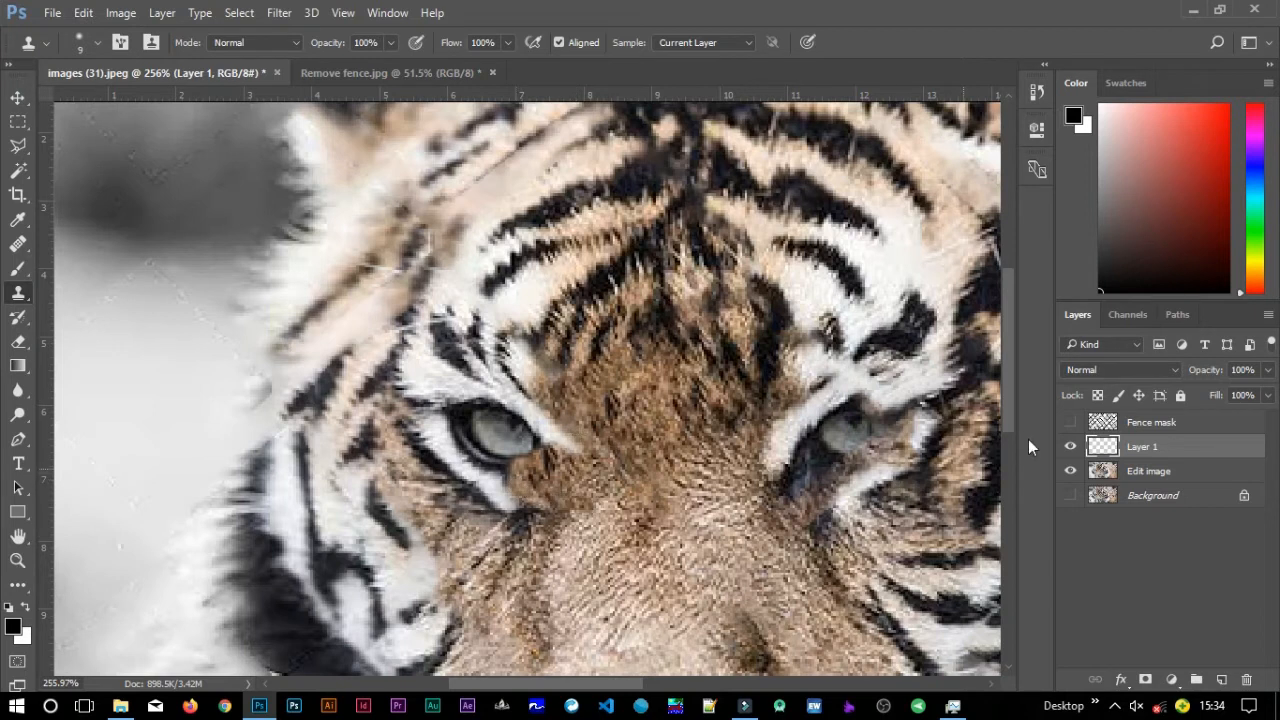
Rebuild the dark rim at the left-hand eye's inner corner on Layer 1, cloning the upper eyelid edge from Edit image.
click(1112, 470)
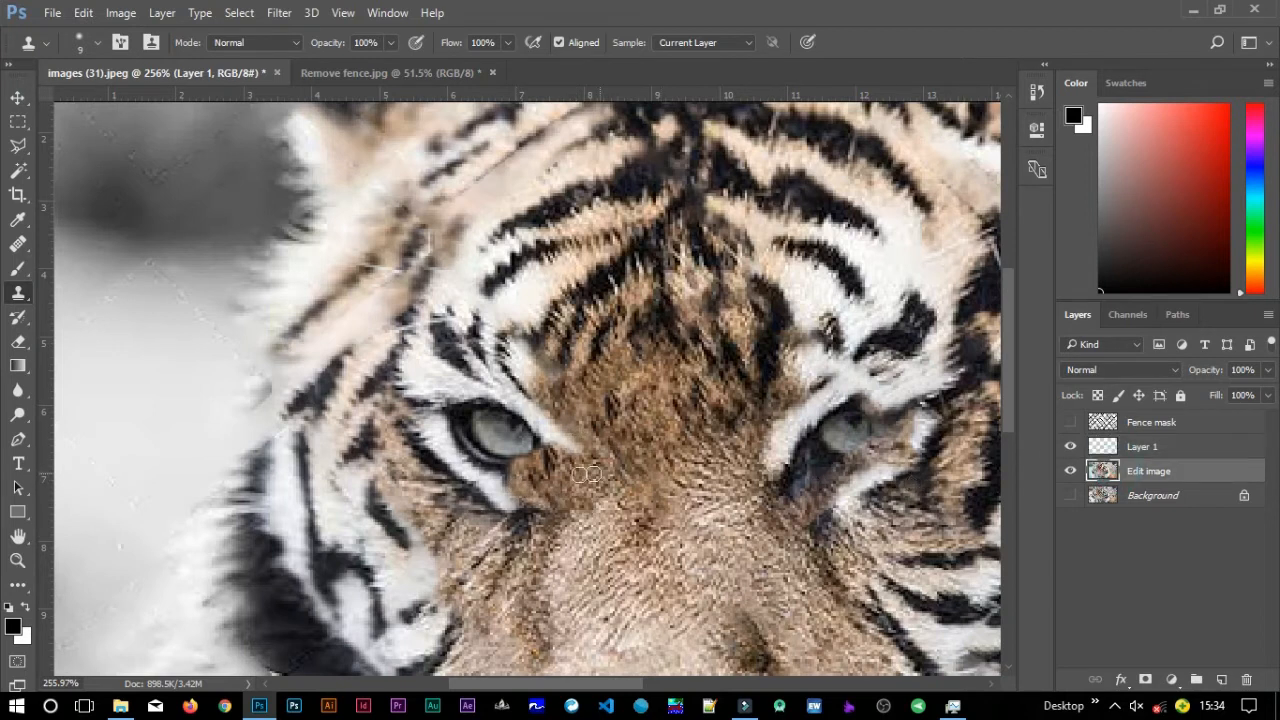
alt+click(488, 457)
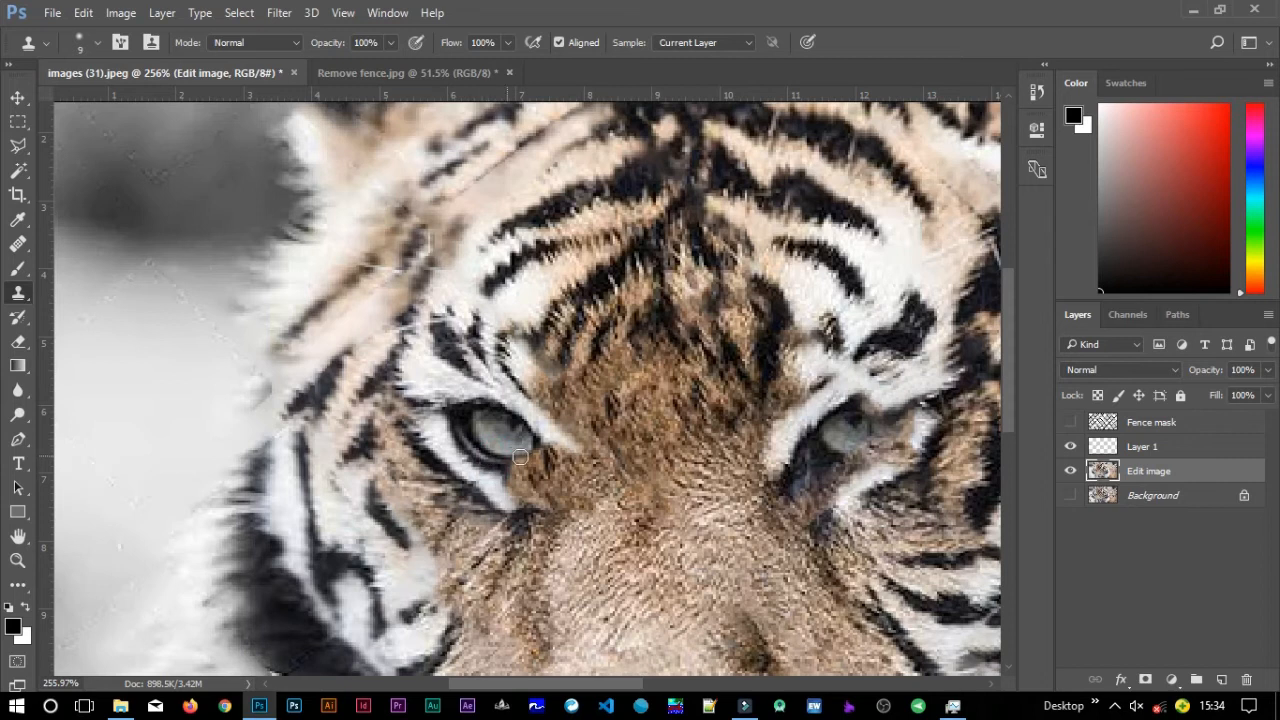
click(1115, 447)
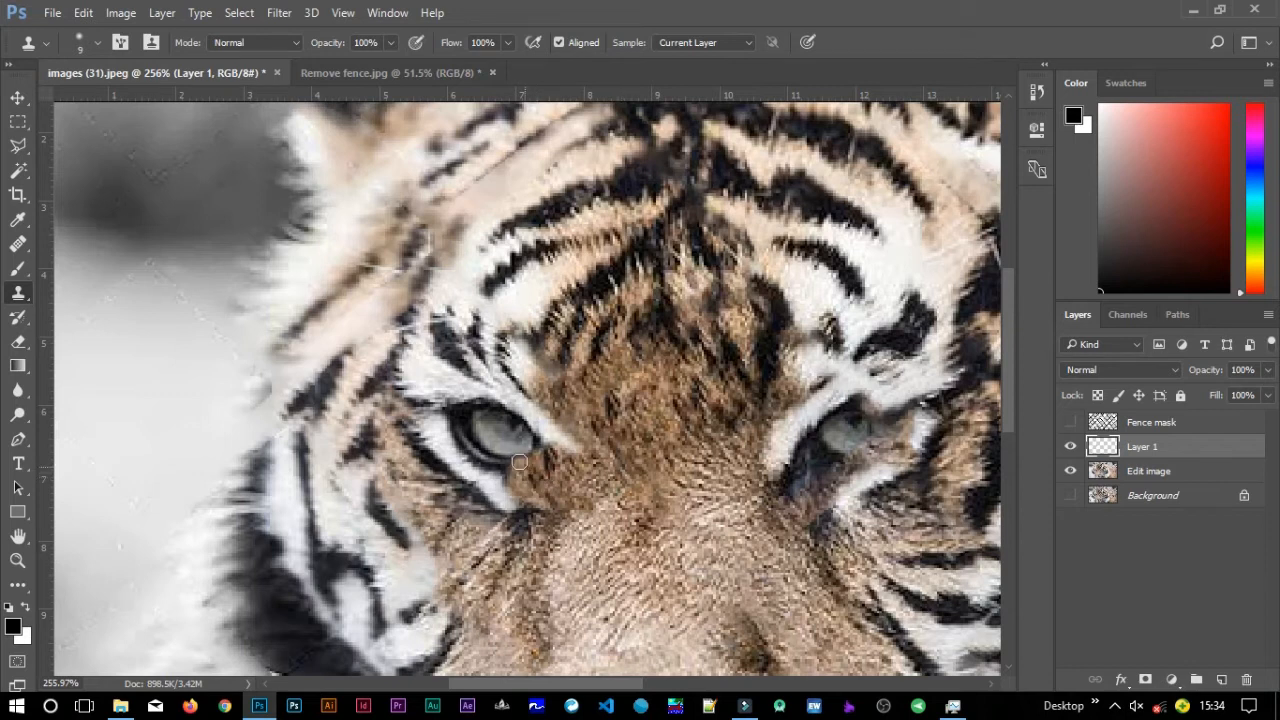
scroll(525, 465, up, 2)
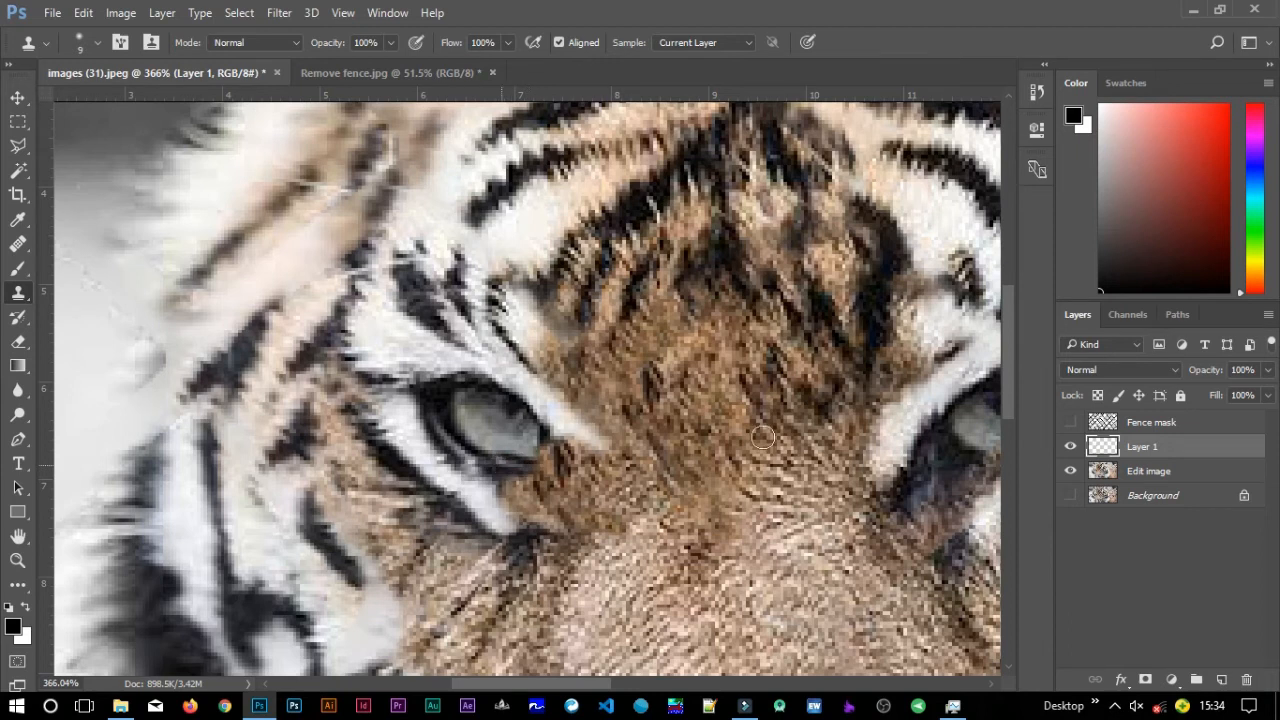
click(1124, 470)
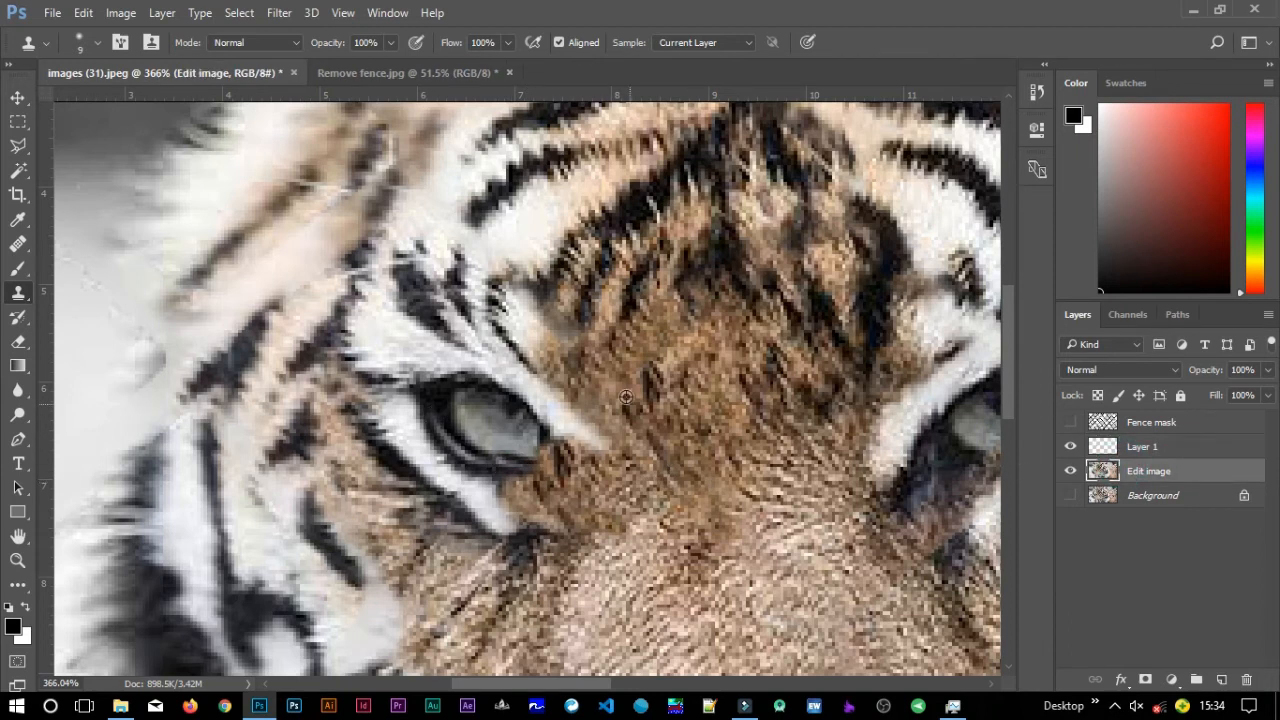
alt+click(519, 400)
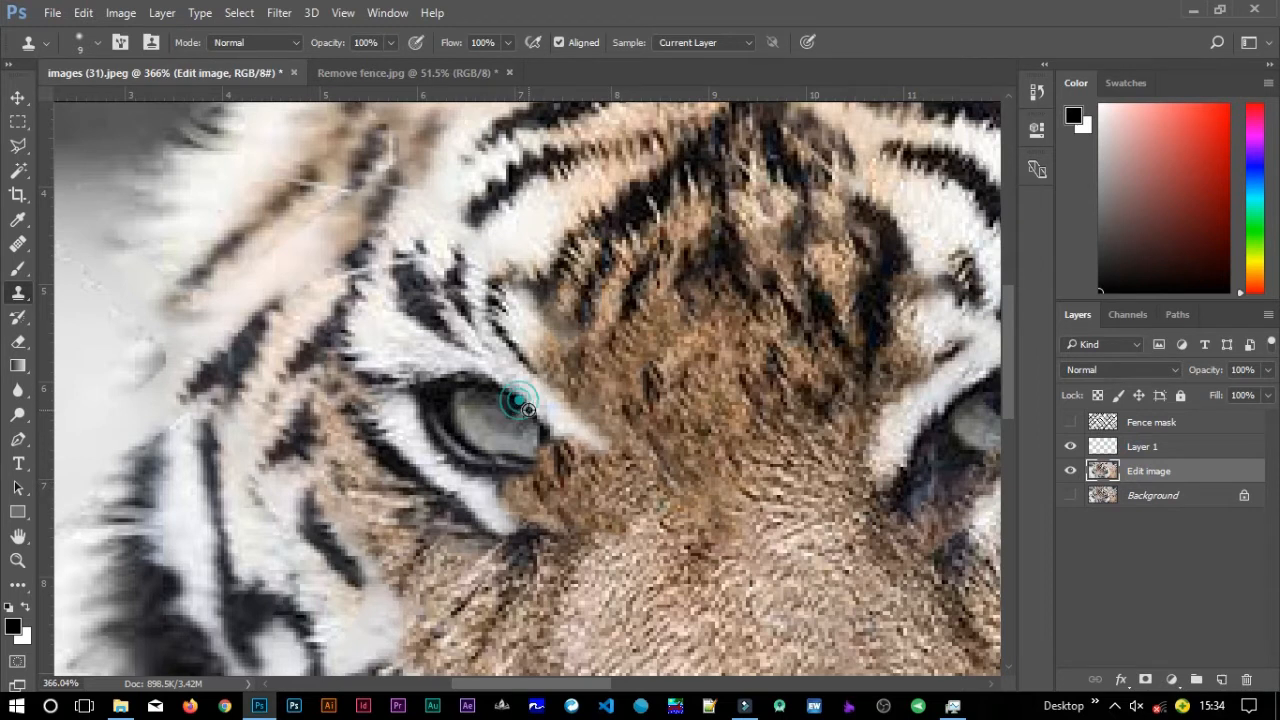
click(1116, 450)
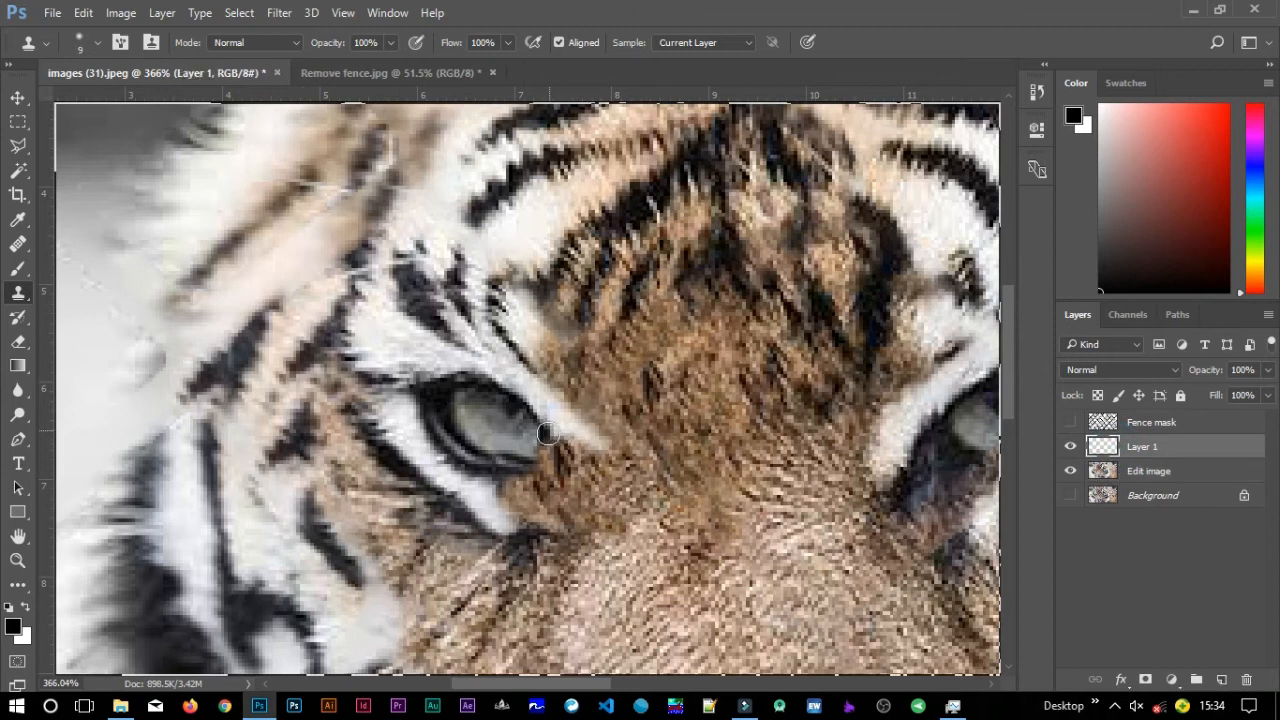
mouse_move(547, 443)
mouse_down()
mouse_move(543, 457)
mouse_move(547, 425)
mouse_up()
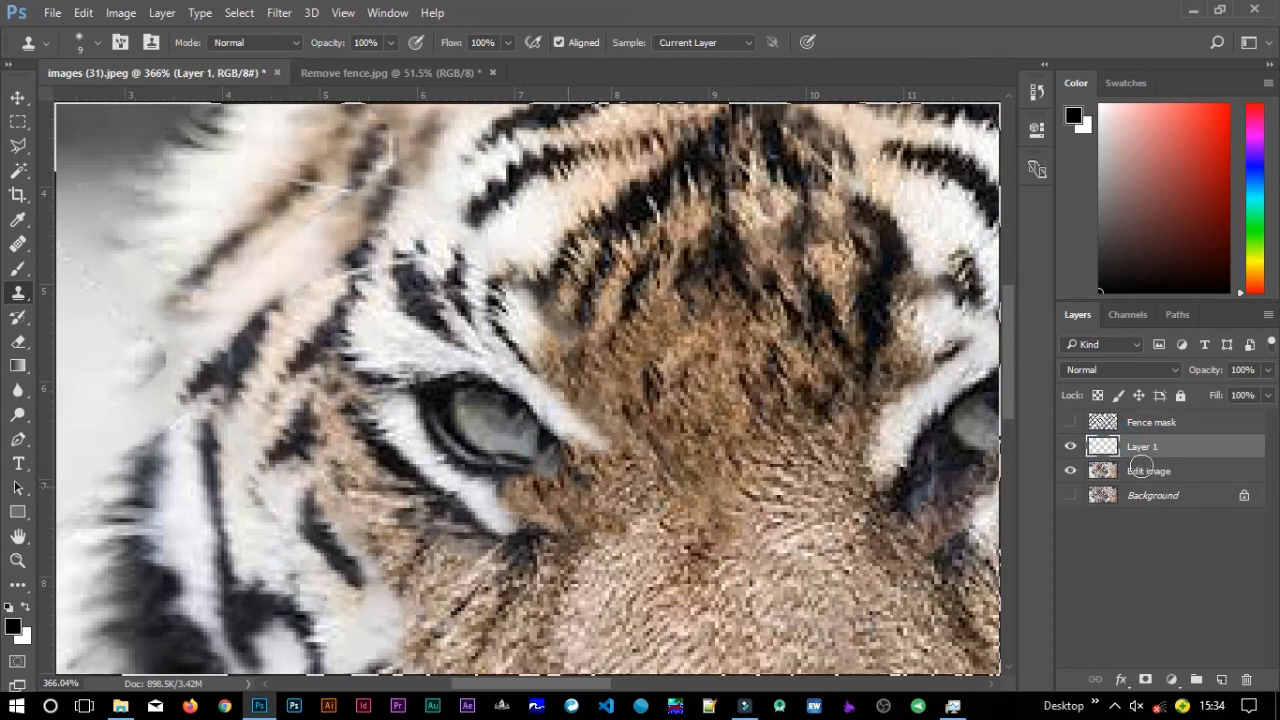
Extend the white fur streak at the left-hand eye's inner corner on Layer 1, using a Clone Stamp sample from Edit image.
click(1136, 478)
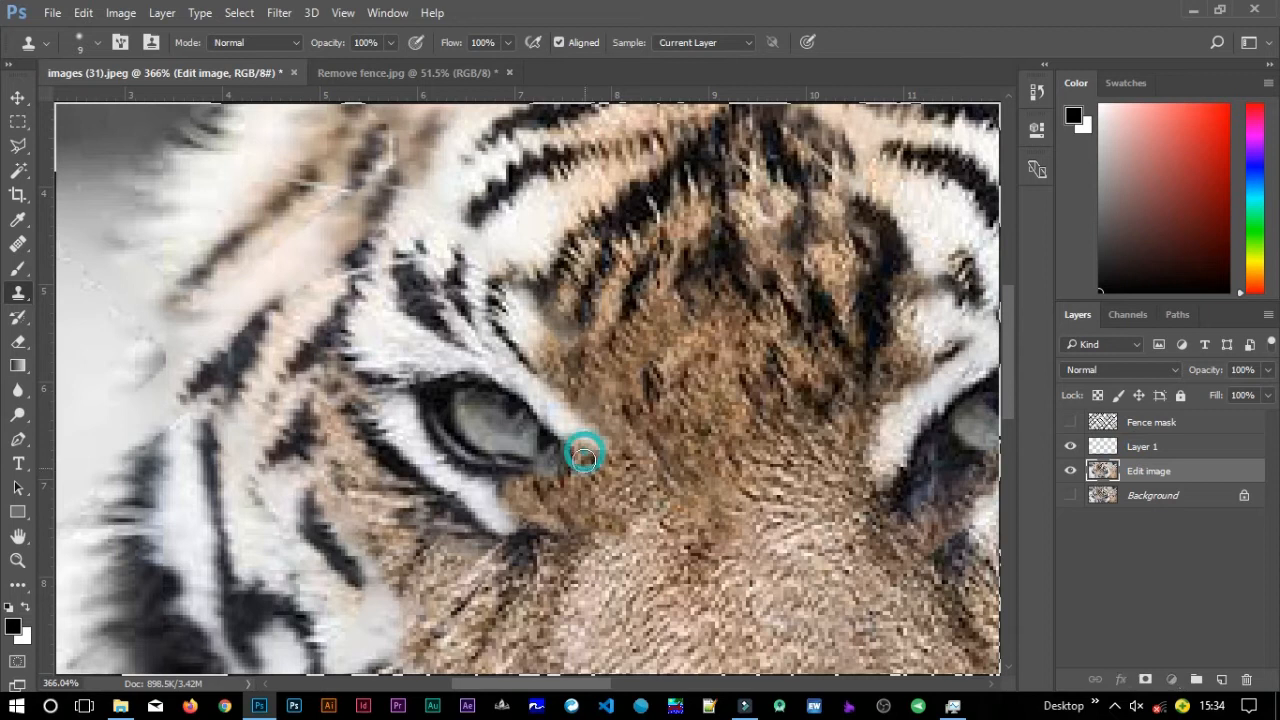
key(alt+bracketright)
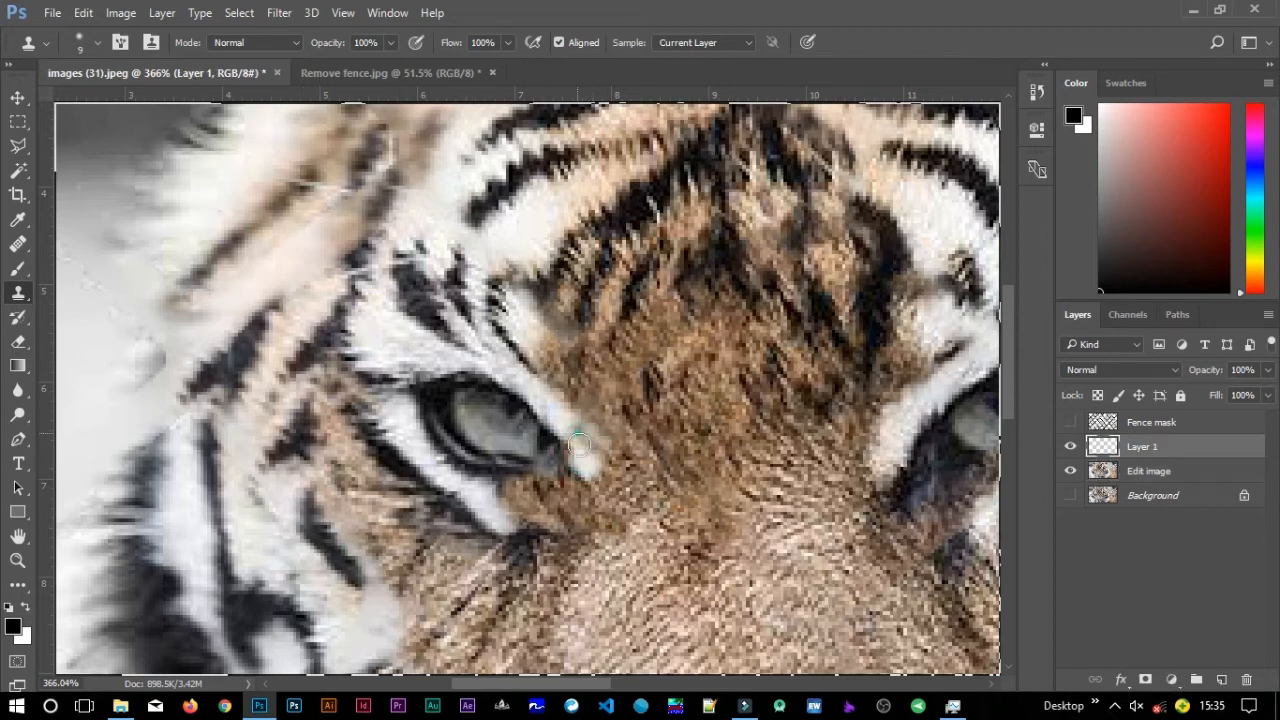
click(572, 440)
Compare the retouched tiger with the original fenced photo by showing Background and switching Edit image's visibility off and on.
scroll(581, 433, down, 5)
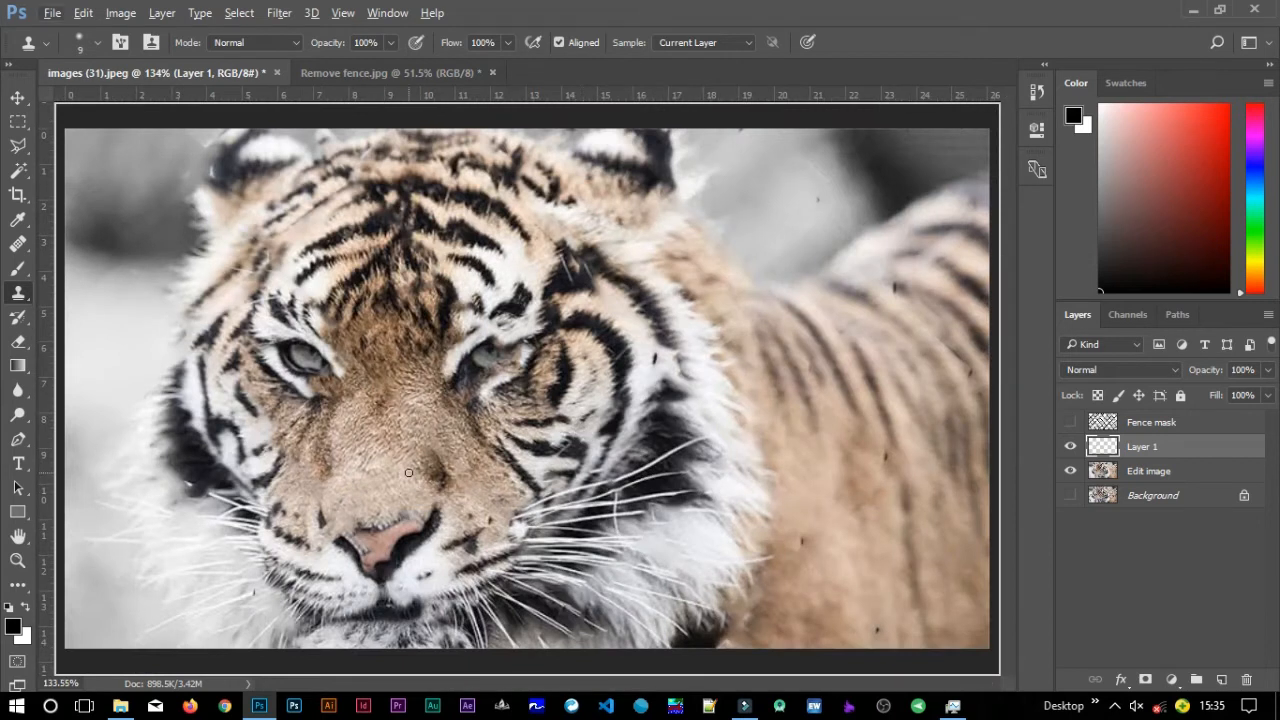
scroll(409, 471, down, 1)
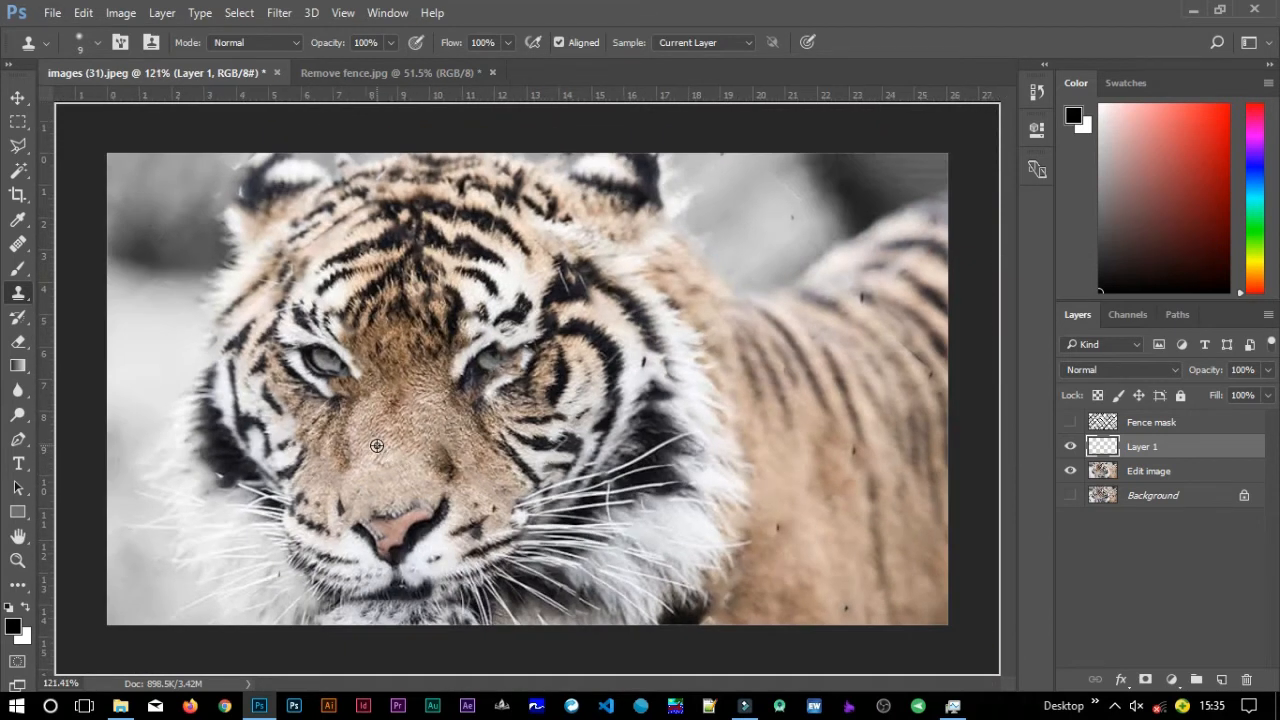
scroll(330, 400, up, 3)
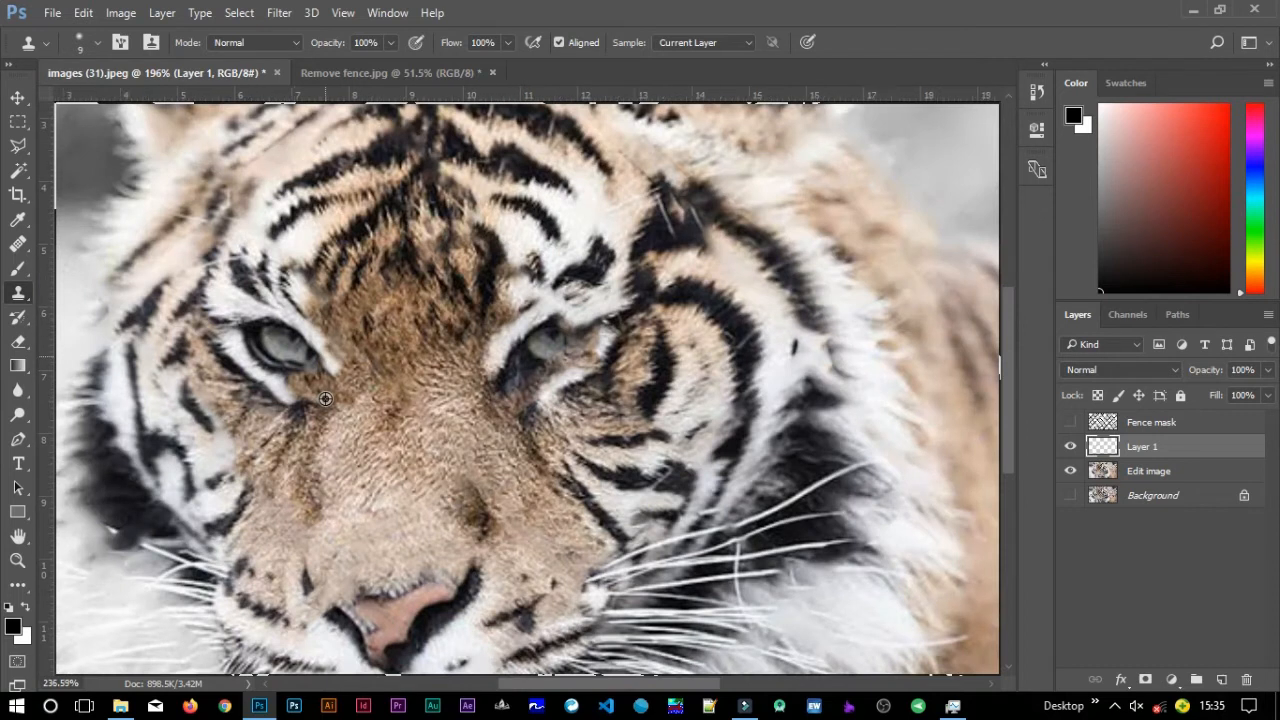
scroll(325, 398, down, 2)
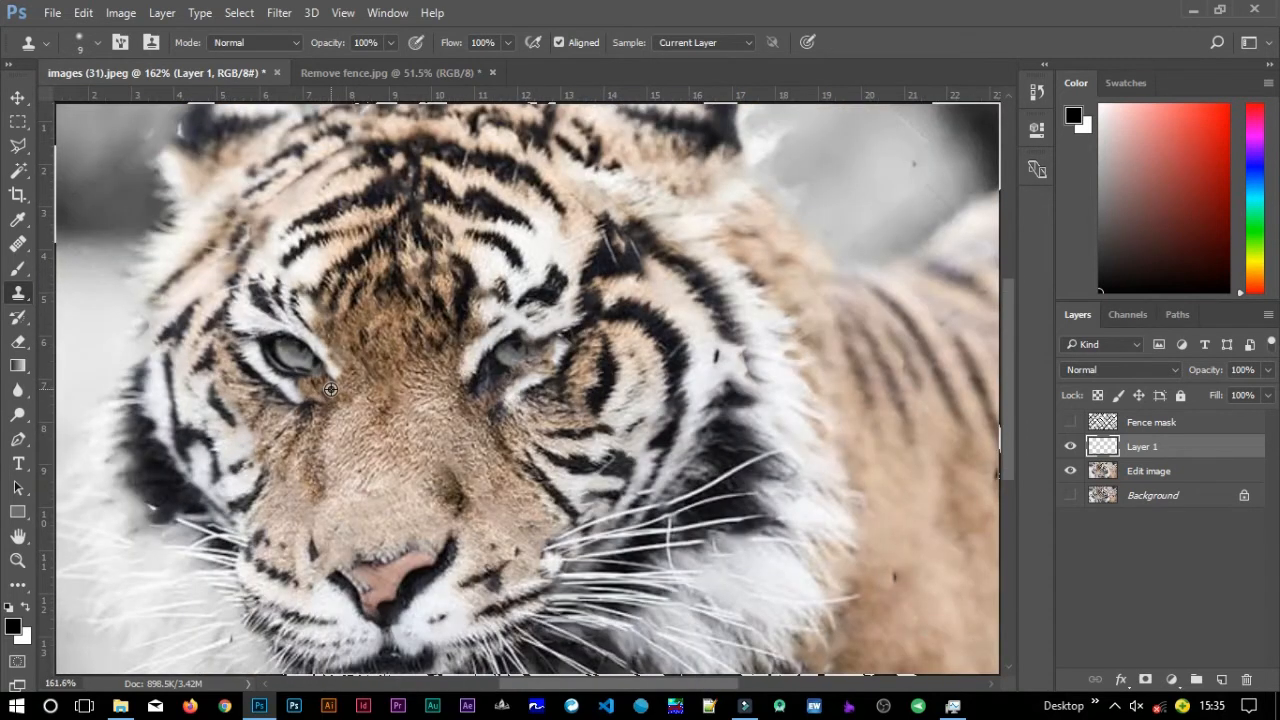
scroll(330, 389, down, 1)
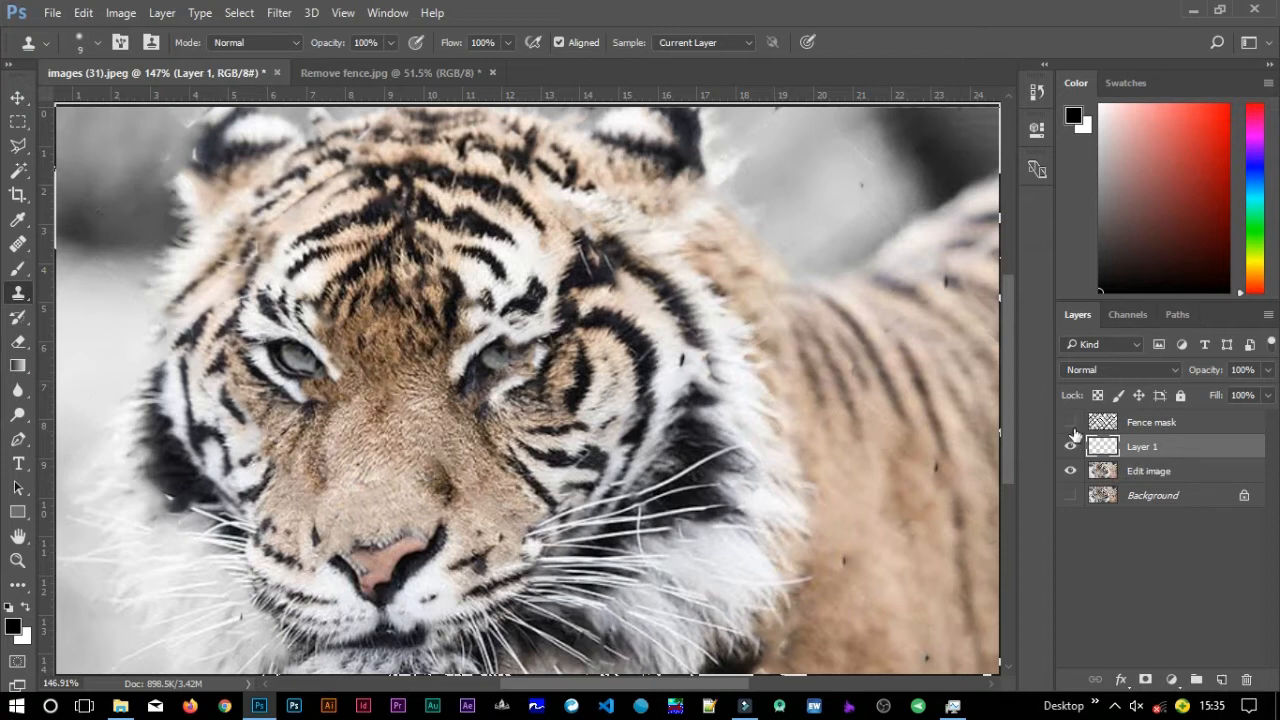
click(1071, 496)
click(1071, 472)
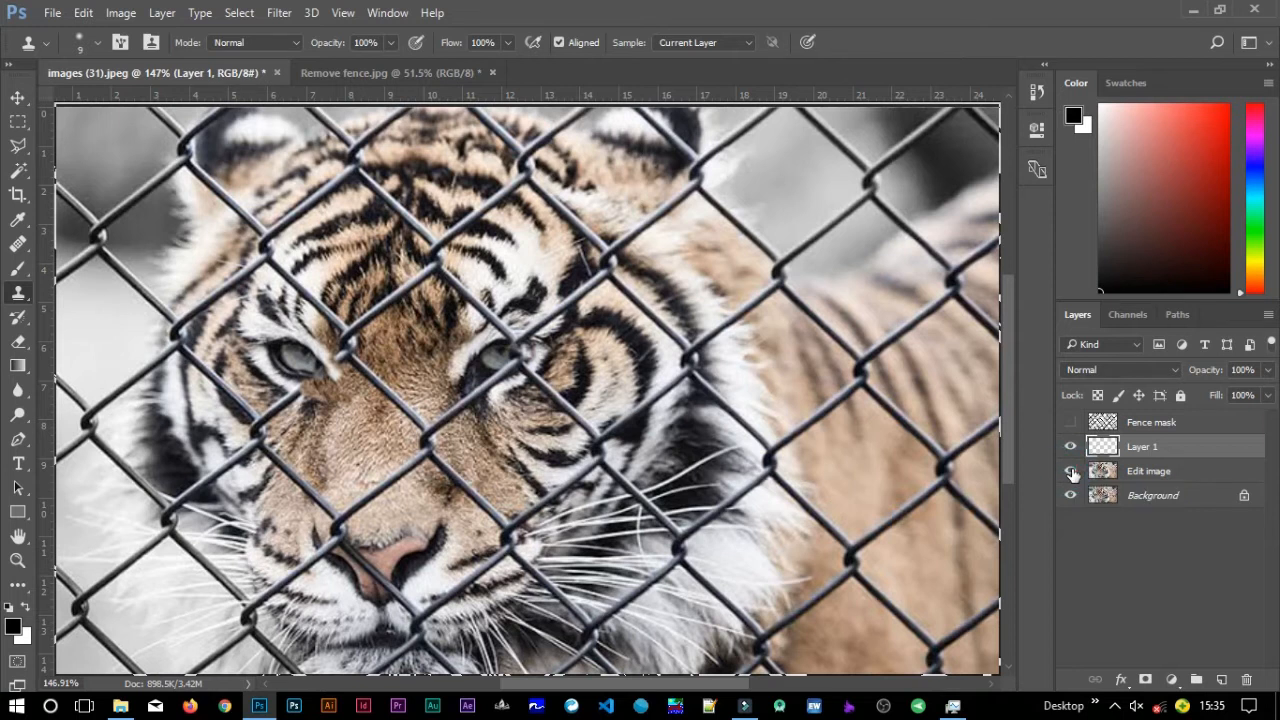
click(1071, 472)
click(1071, 472)
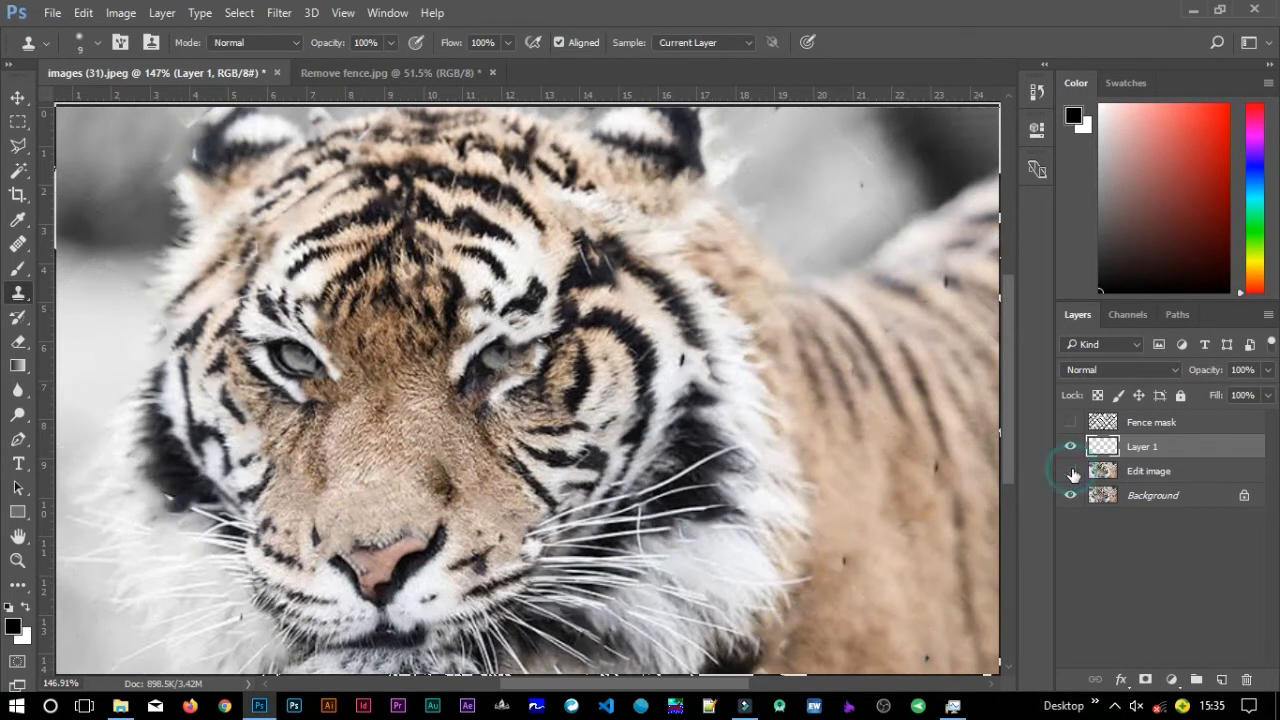
click(1071, 472)
click(1071, 472)
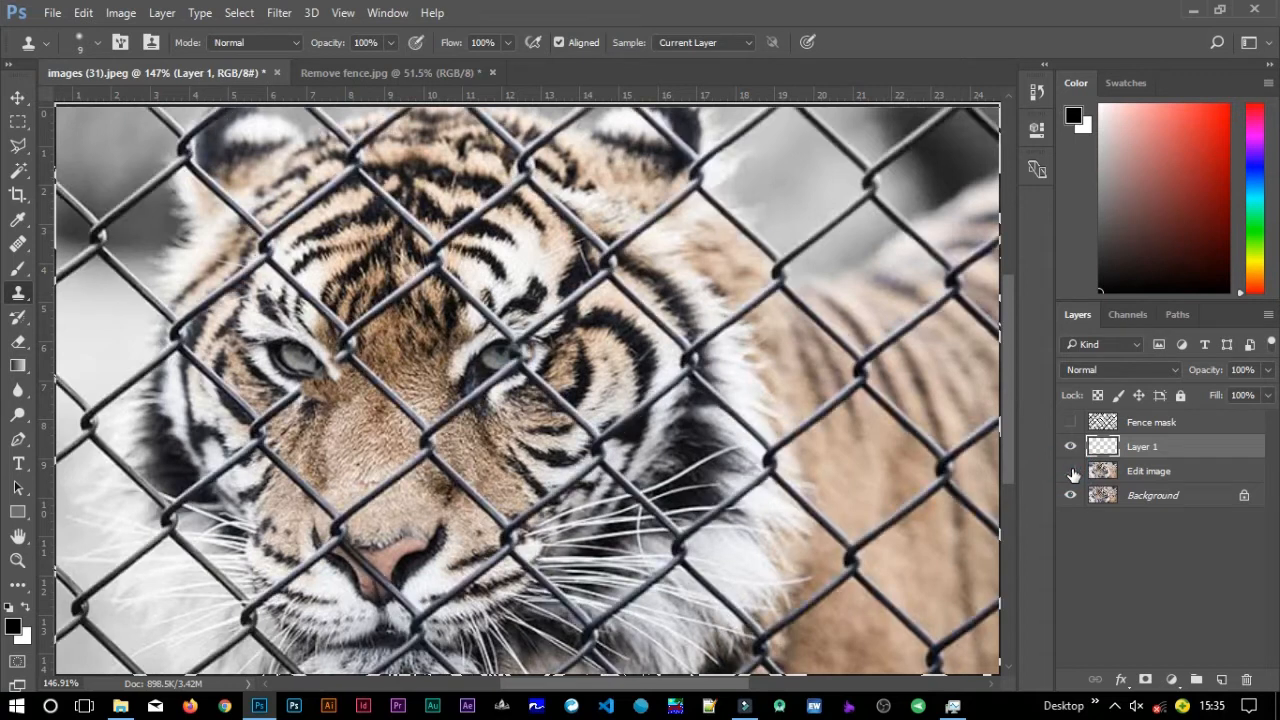
click(1071, 472)
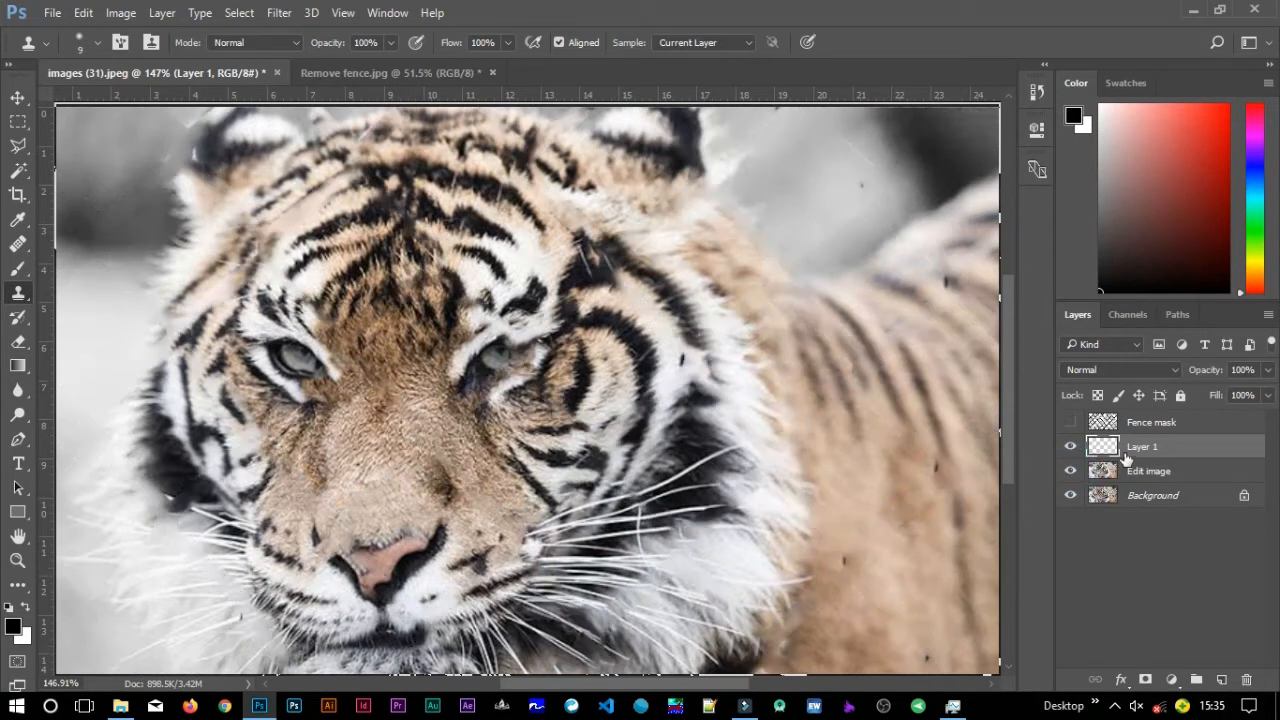
Retouch the area around the outer corner of the tiger's right-hand eye on Layer 1, cloning fur from Edit image.
click(1105, 478)
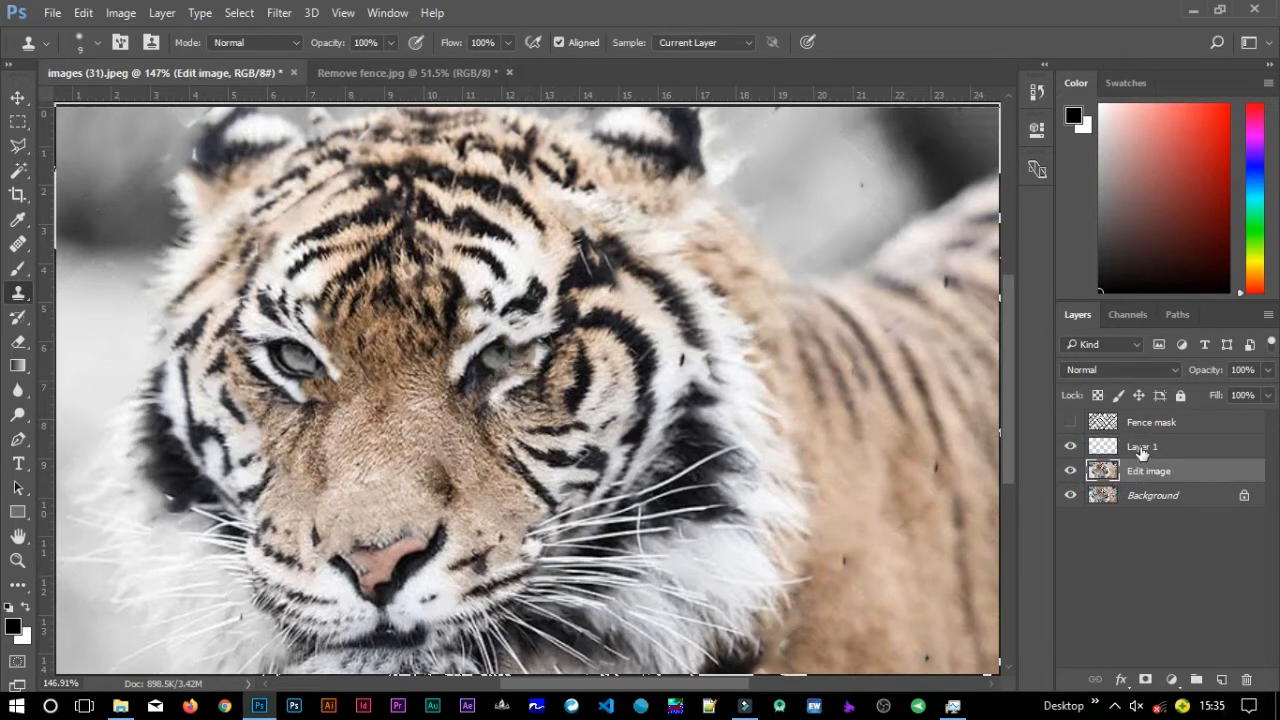
scroll(518, 360, up, 5)
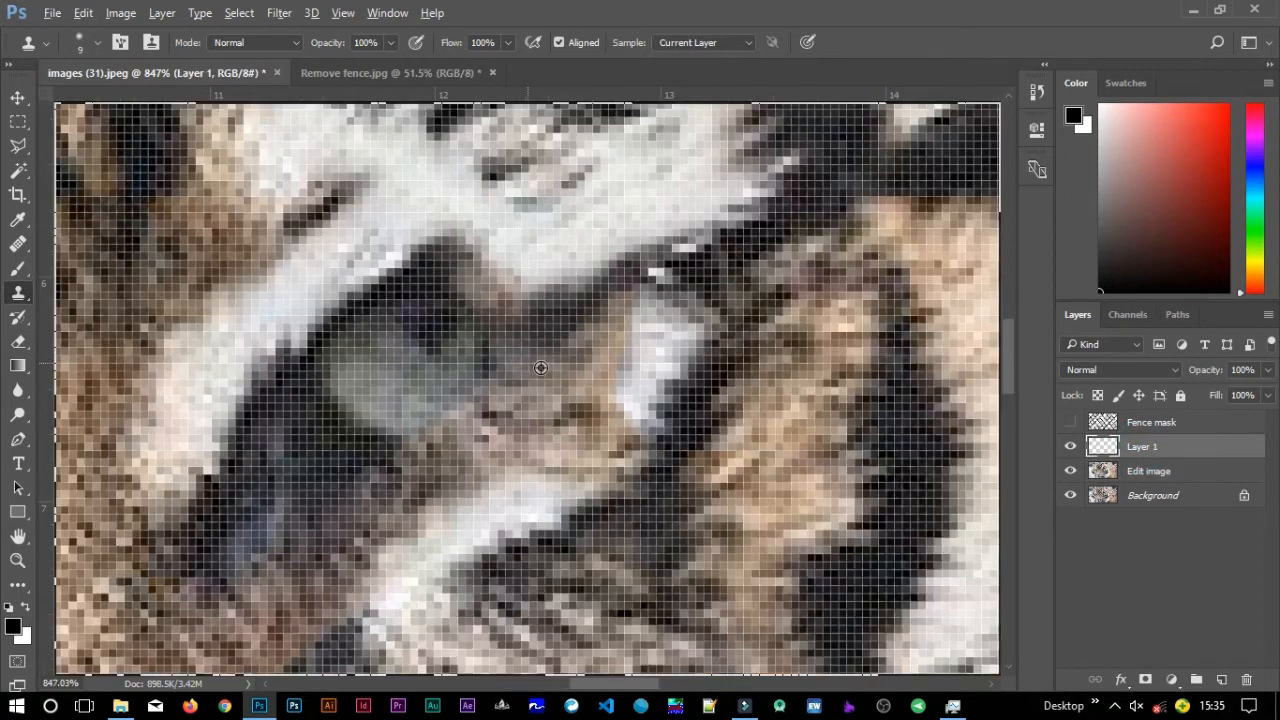
scroll(542, 368, down, 1)
scroll(541, 368, down, 4)
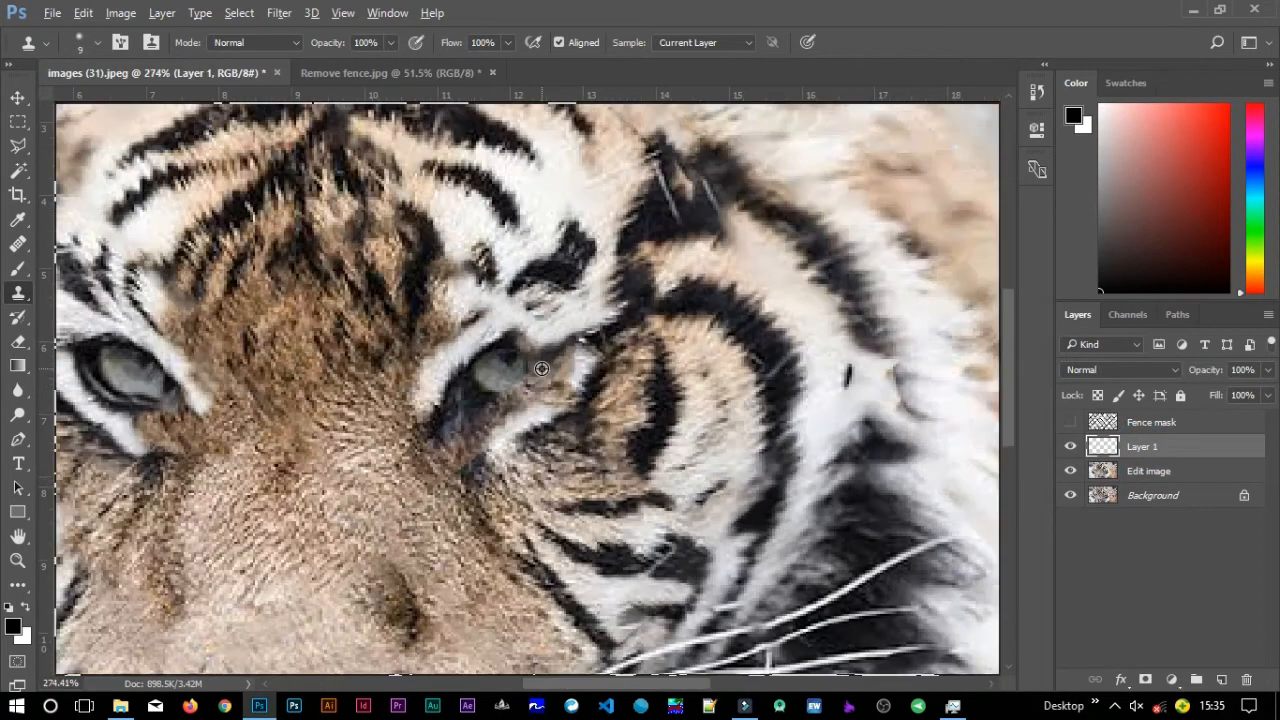
scroll(541, 368, down, 1)
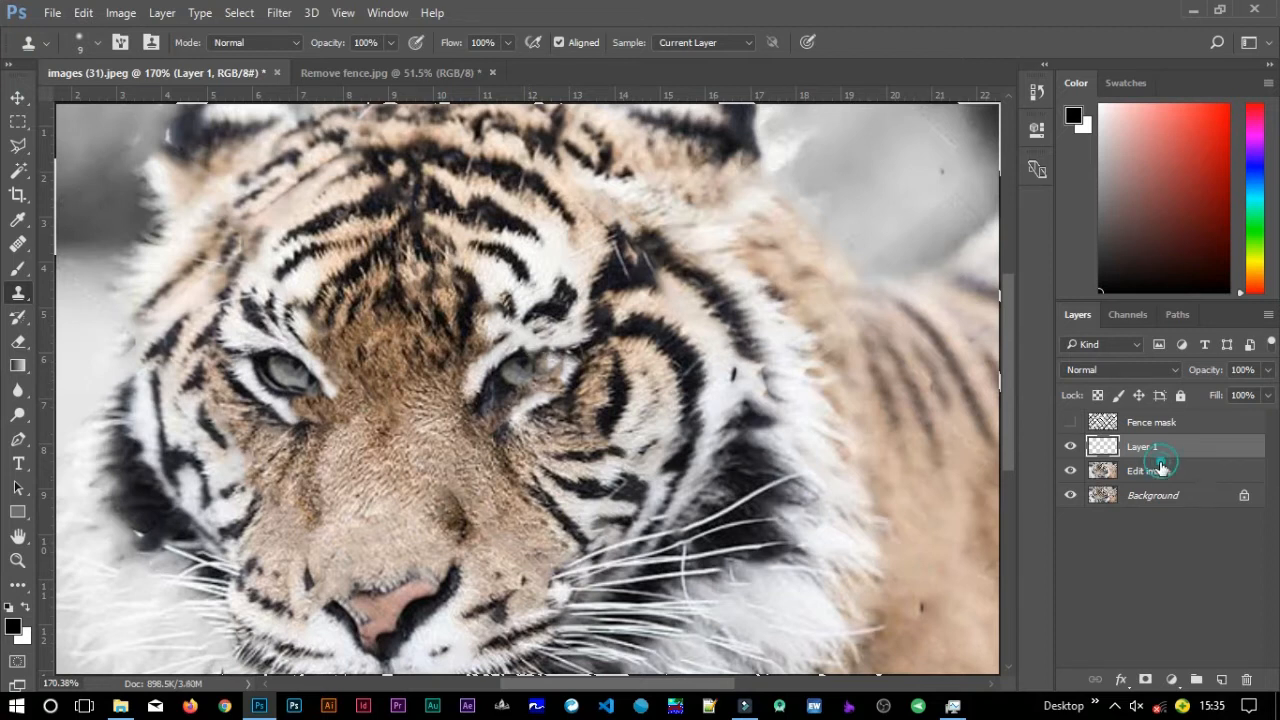
click(1150, 470)
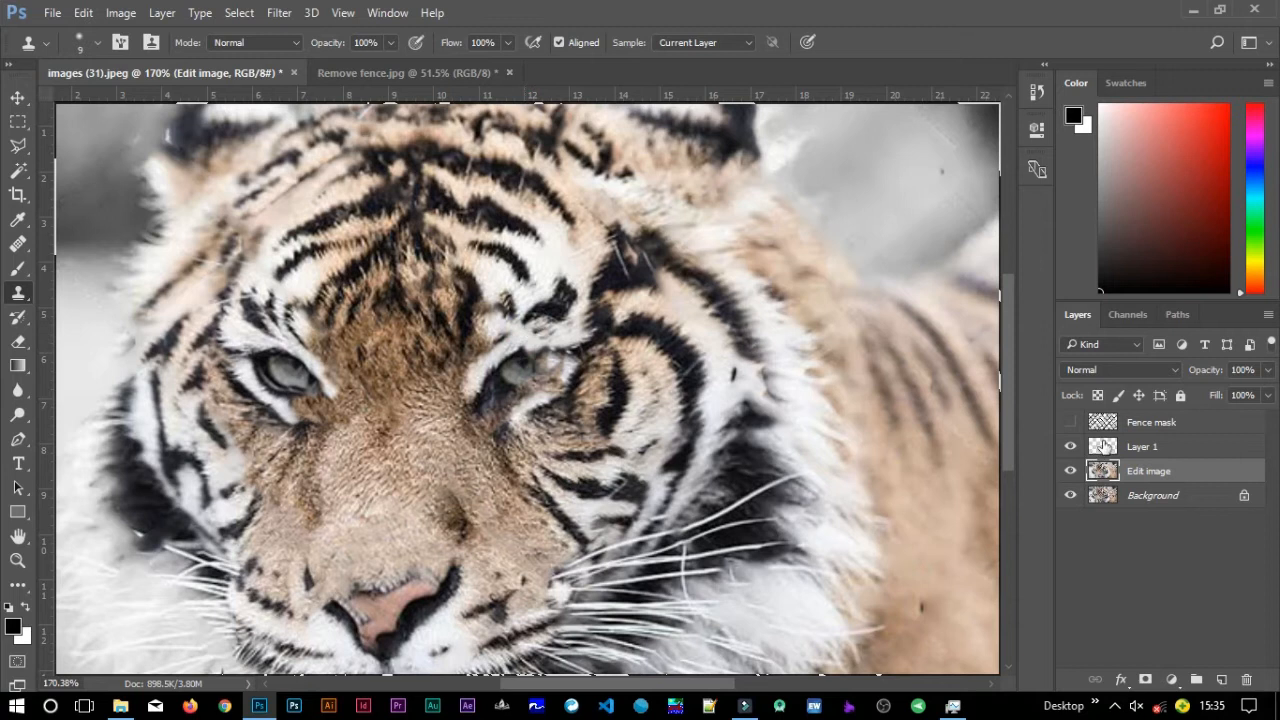
click(1104, 446)
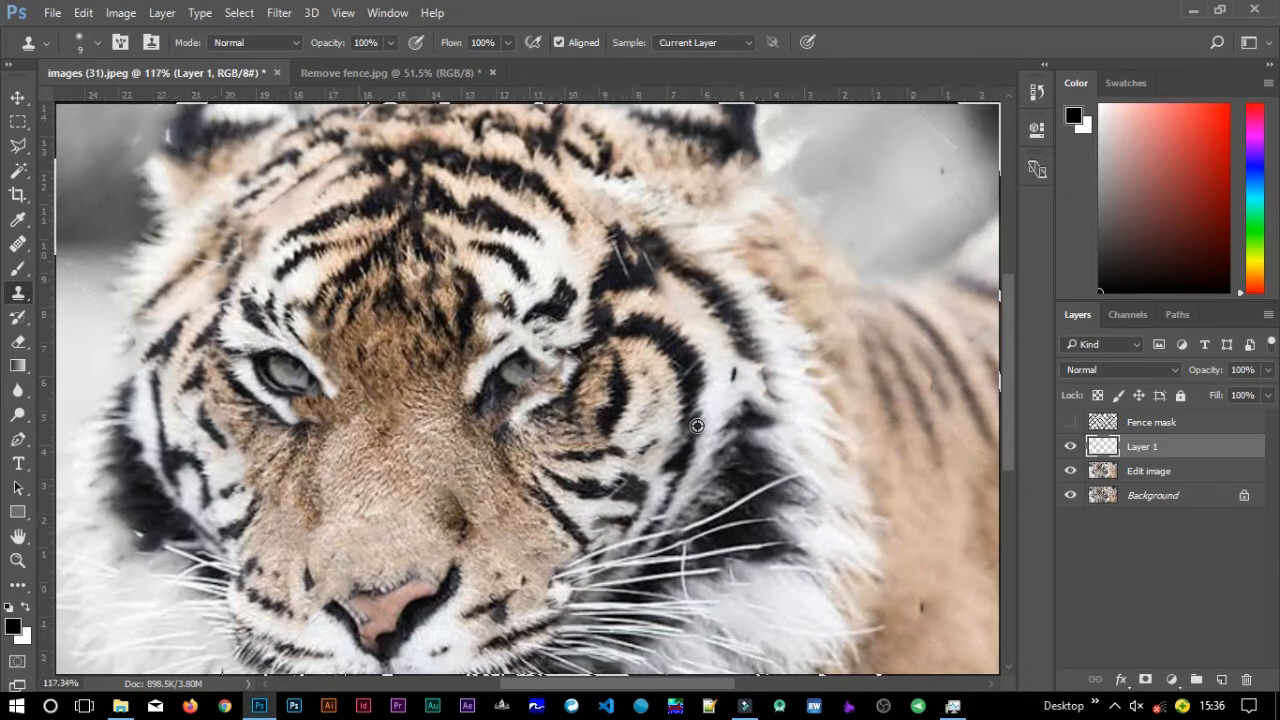
scroll(697, 426, down, 3)
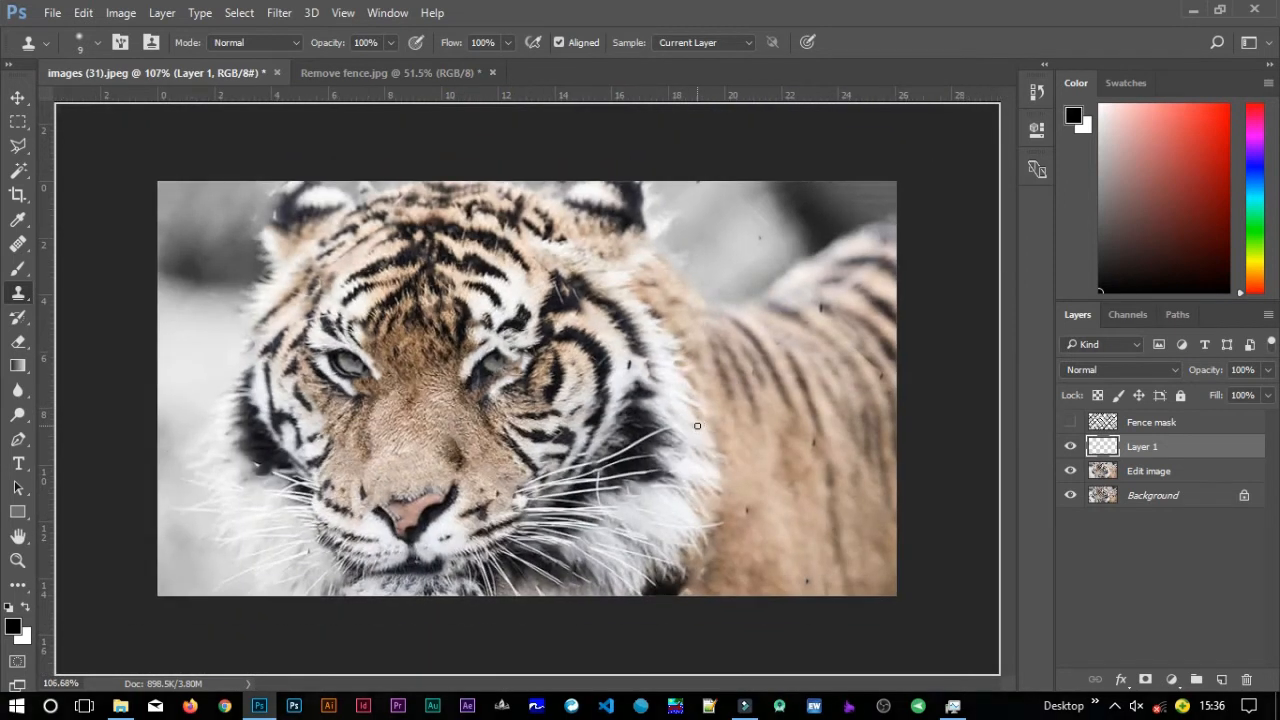
Retouch the upper rim of the tiger's right-hand eye on Layer 1 with Clone Stamp, sampling from Edit image.
scroll(528, 391, up, 3)
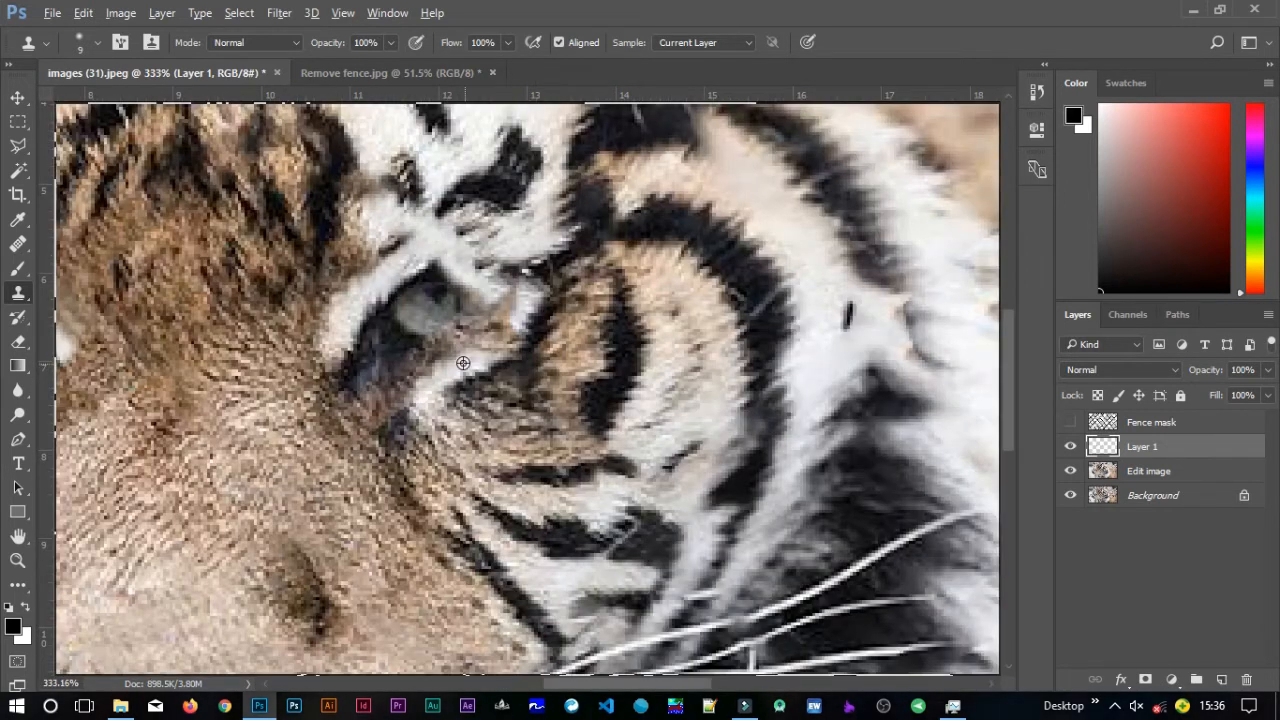
scroll(464, 363, up, 2)
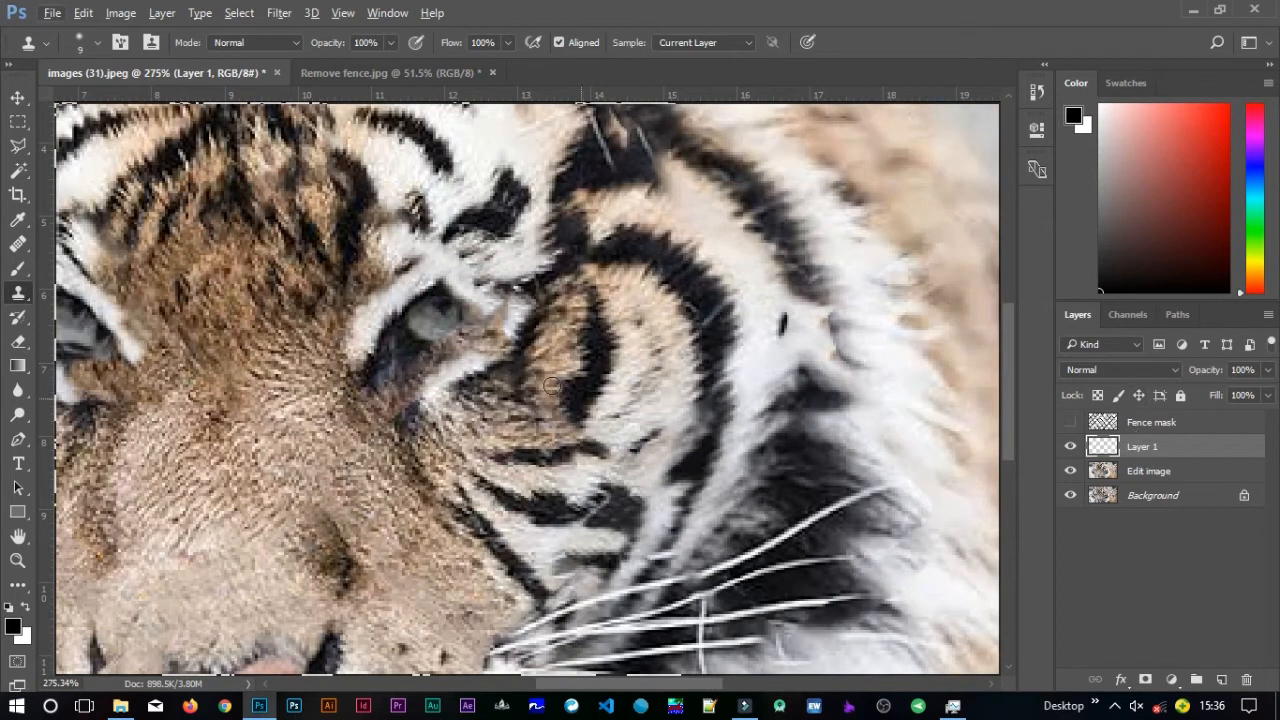
scroll(495, 343, down, 1)
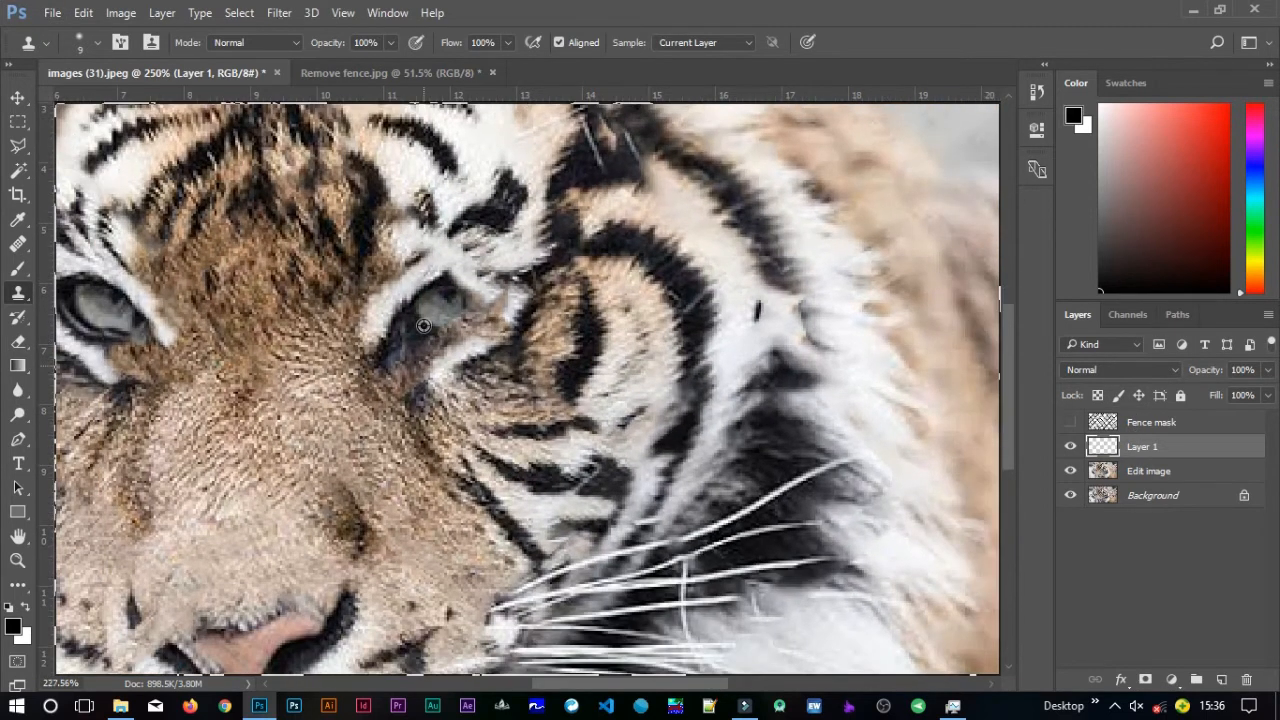
scroll(425, 330, down, 1)
scroll(423, 312, down, 1)
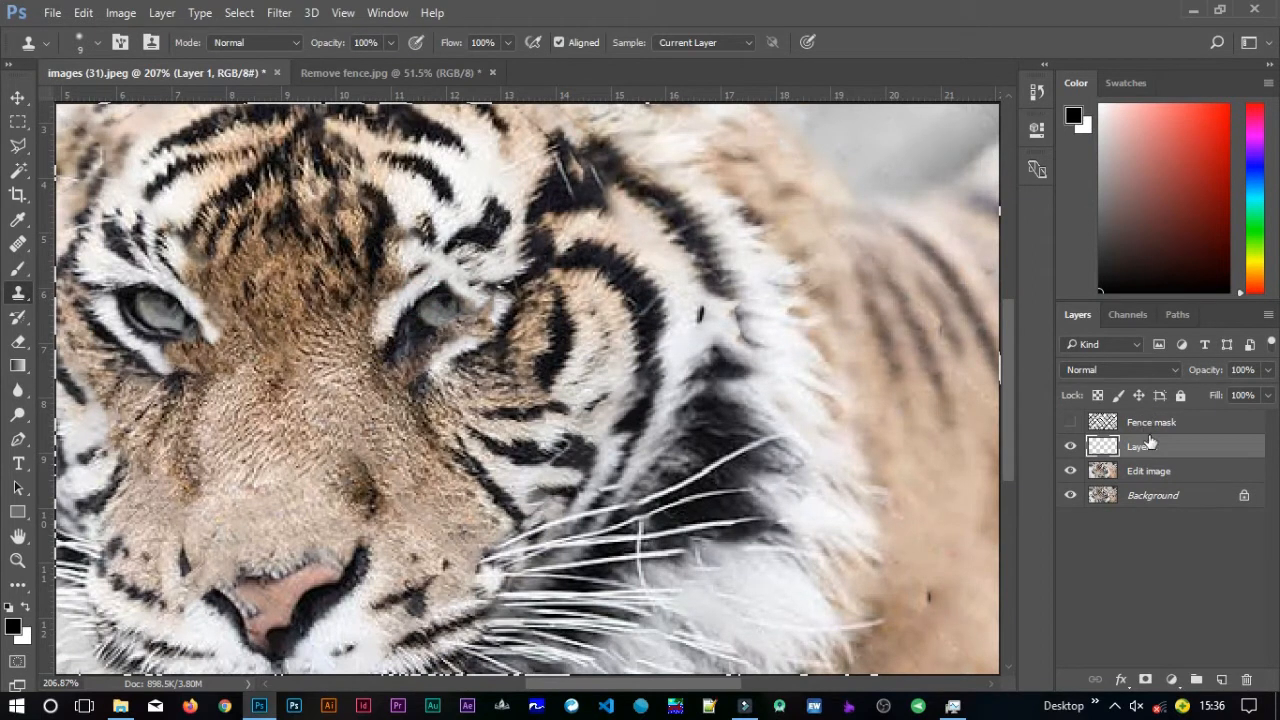
click(1147, 471)
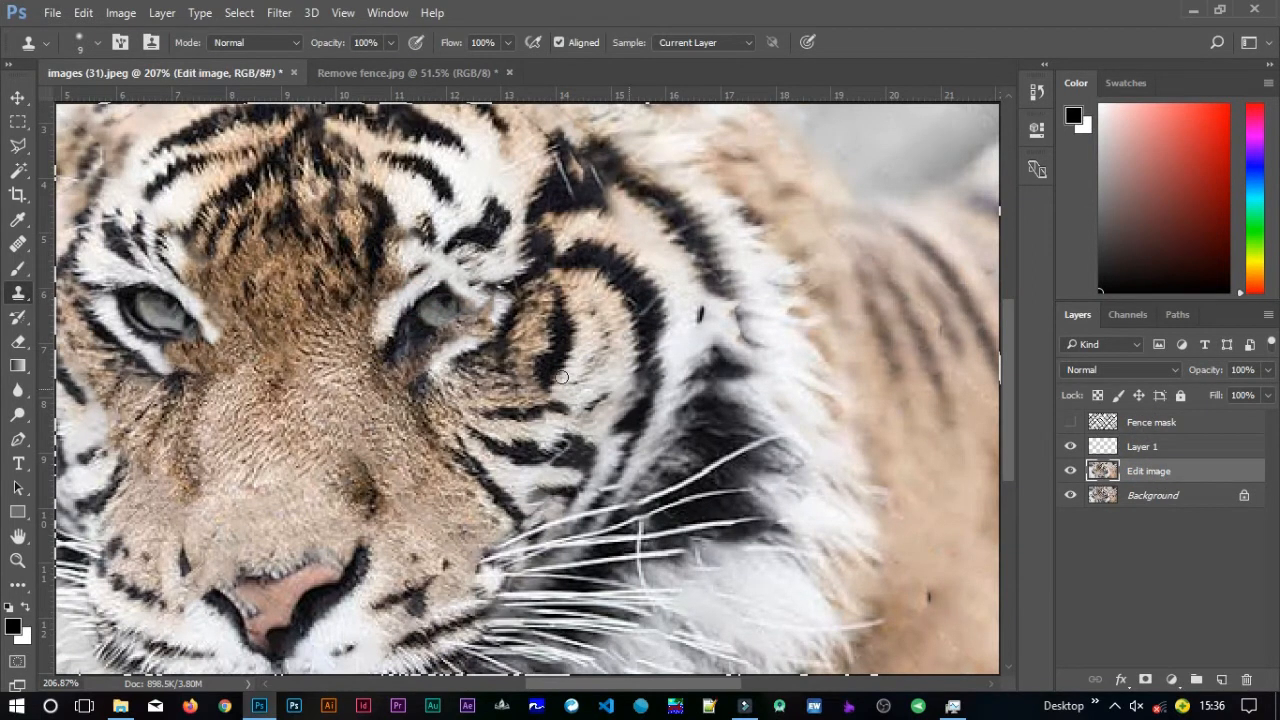
click(418, 300)
click(1142, 446)
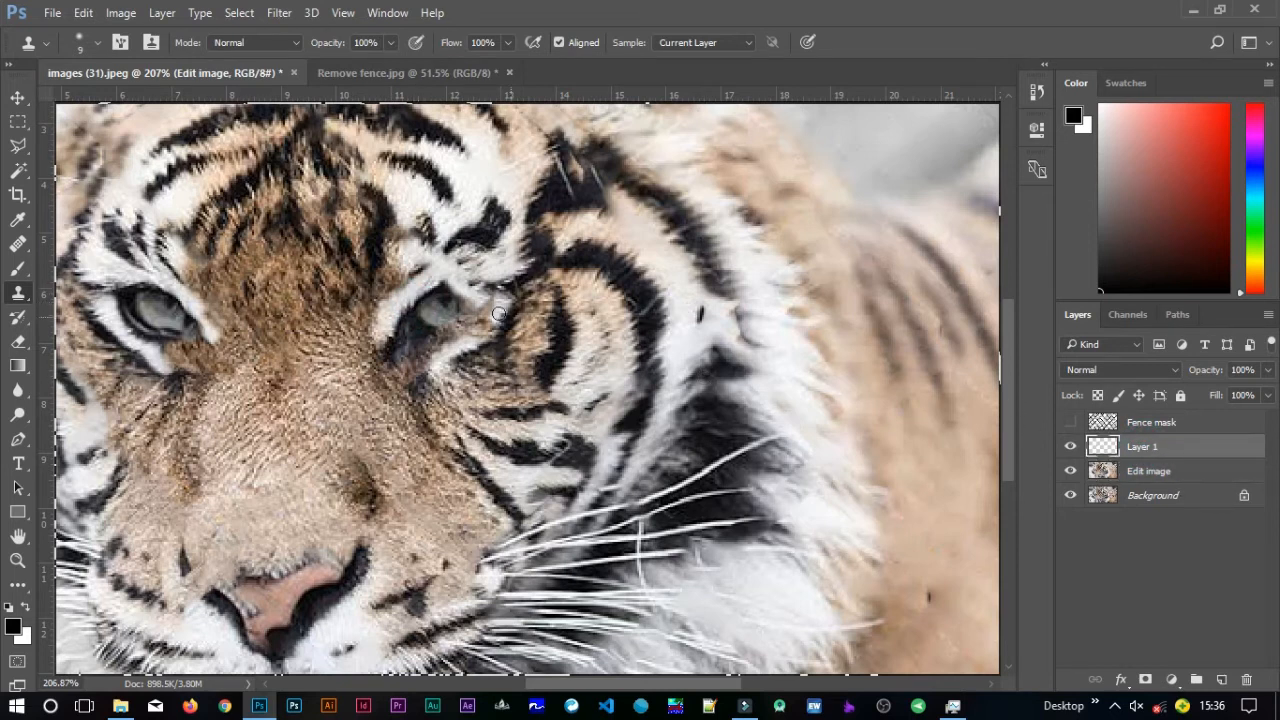
click(441, 285)
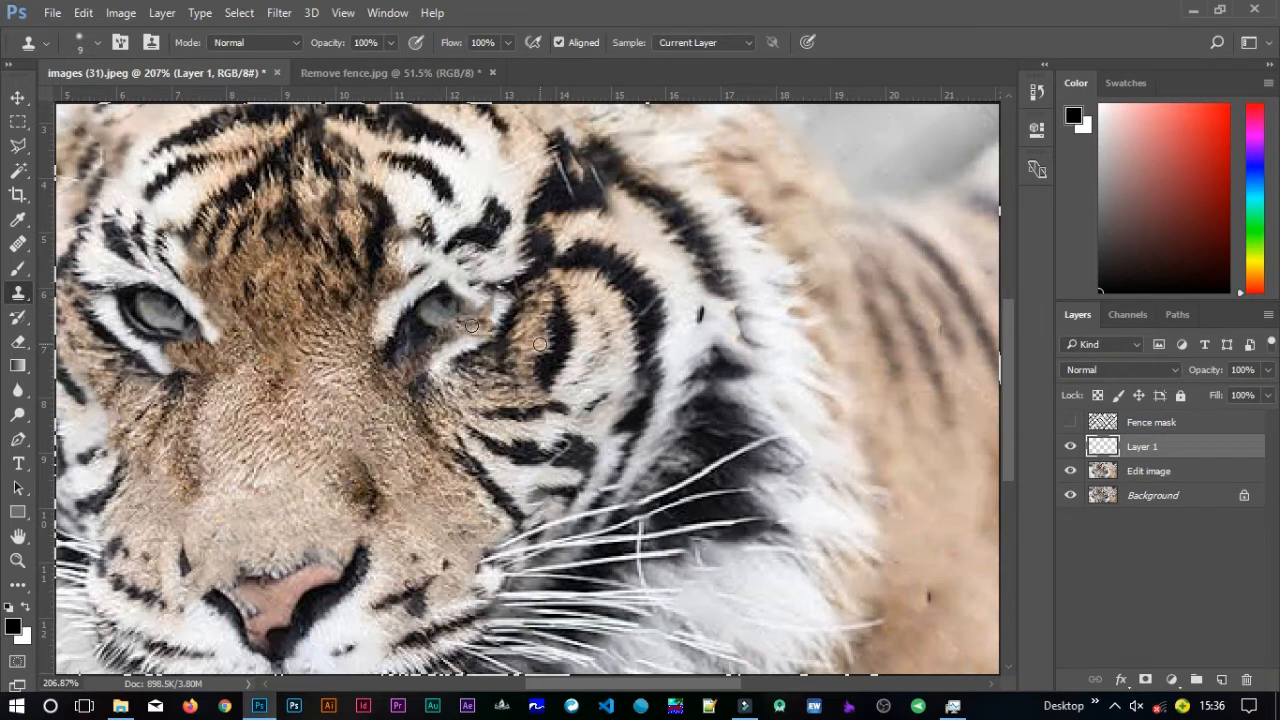
Heal the faint diagonal line on the forehead above the left-hand eye on Layer 1 with the Healing Brush, sampling fur from Edit image.
scroll(453, 415, down, 2)
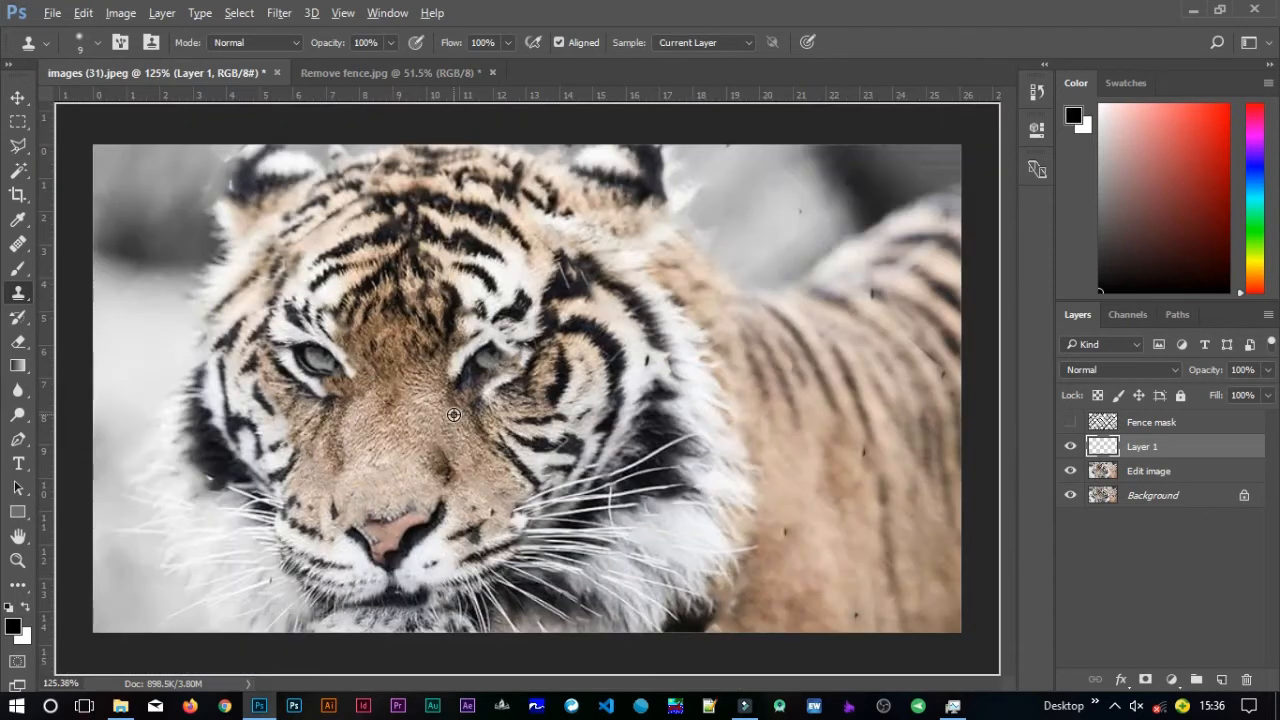
scroll(453, 415, up, 3)
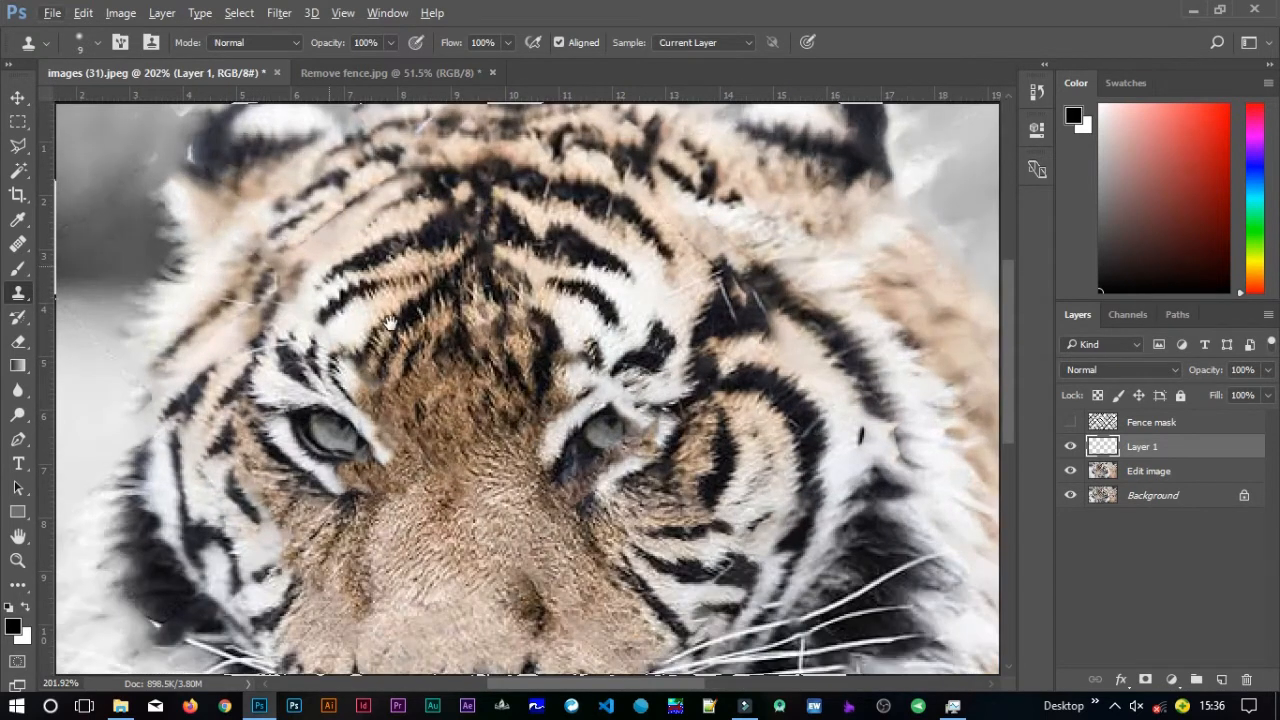
drag(351, 283, 400, 338)
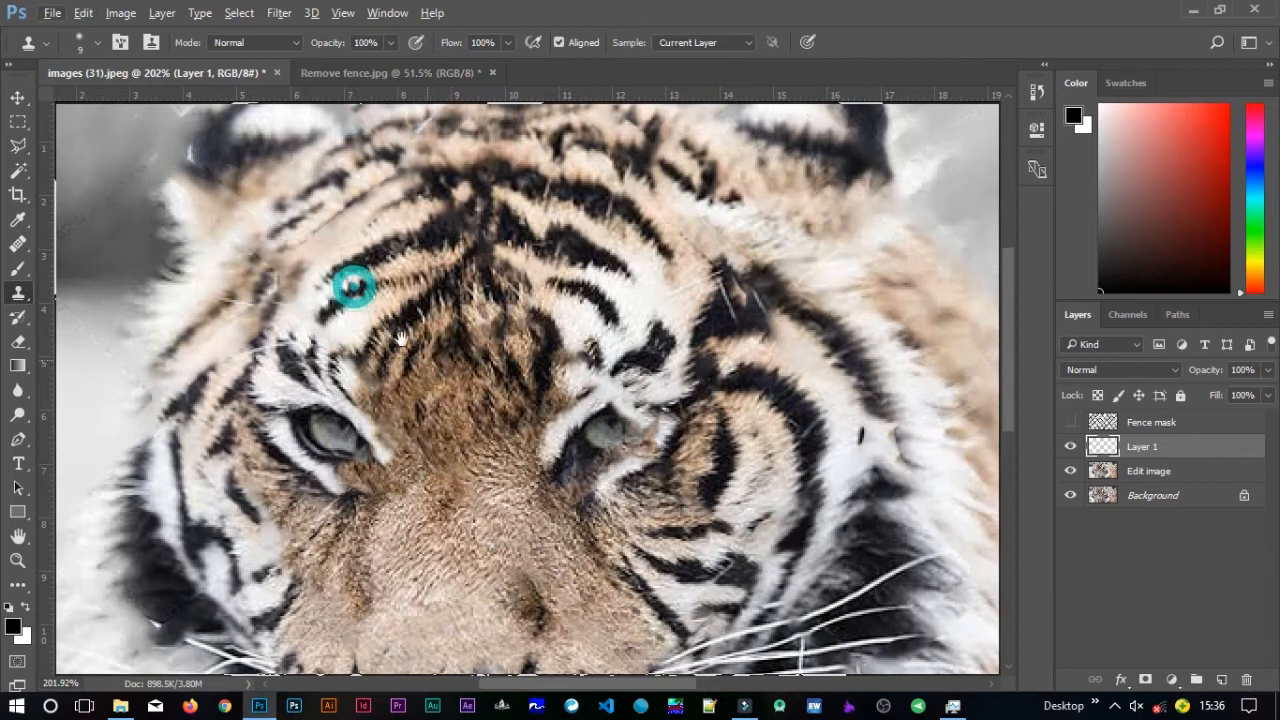
click(18, 245)
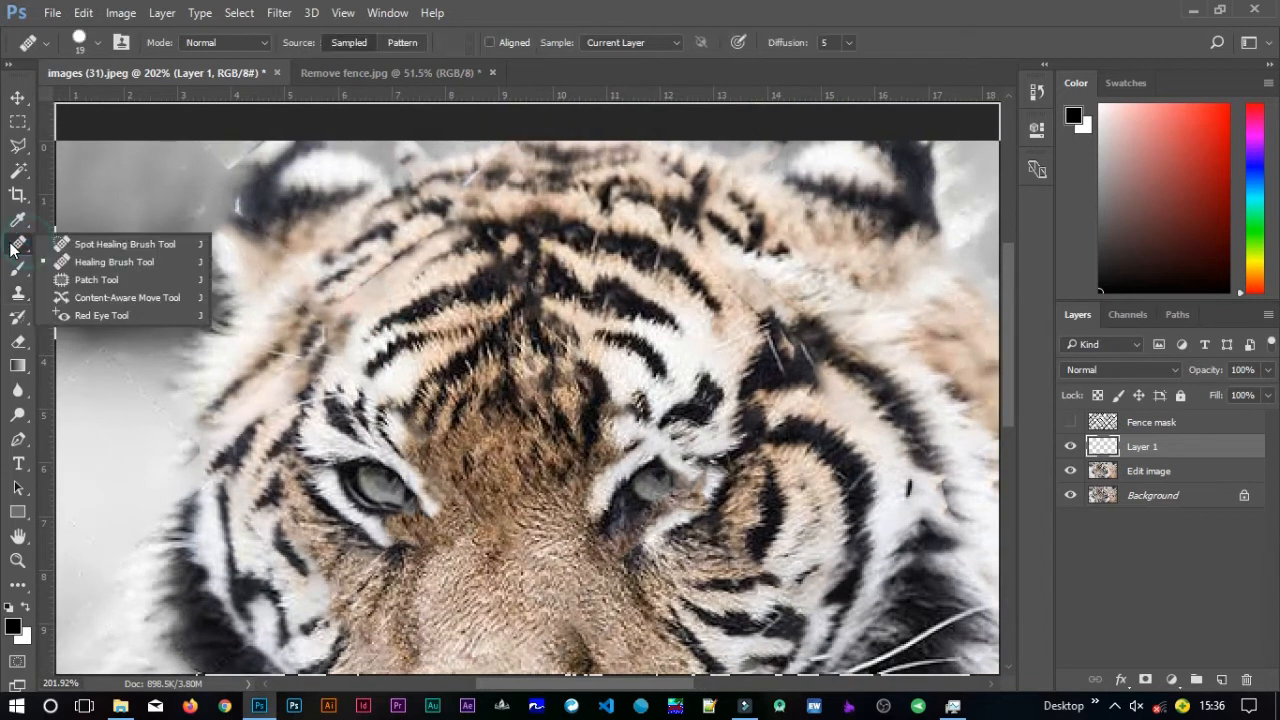
click(60, 260)
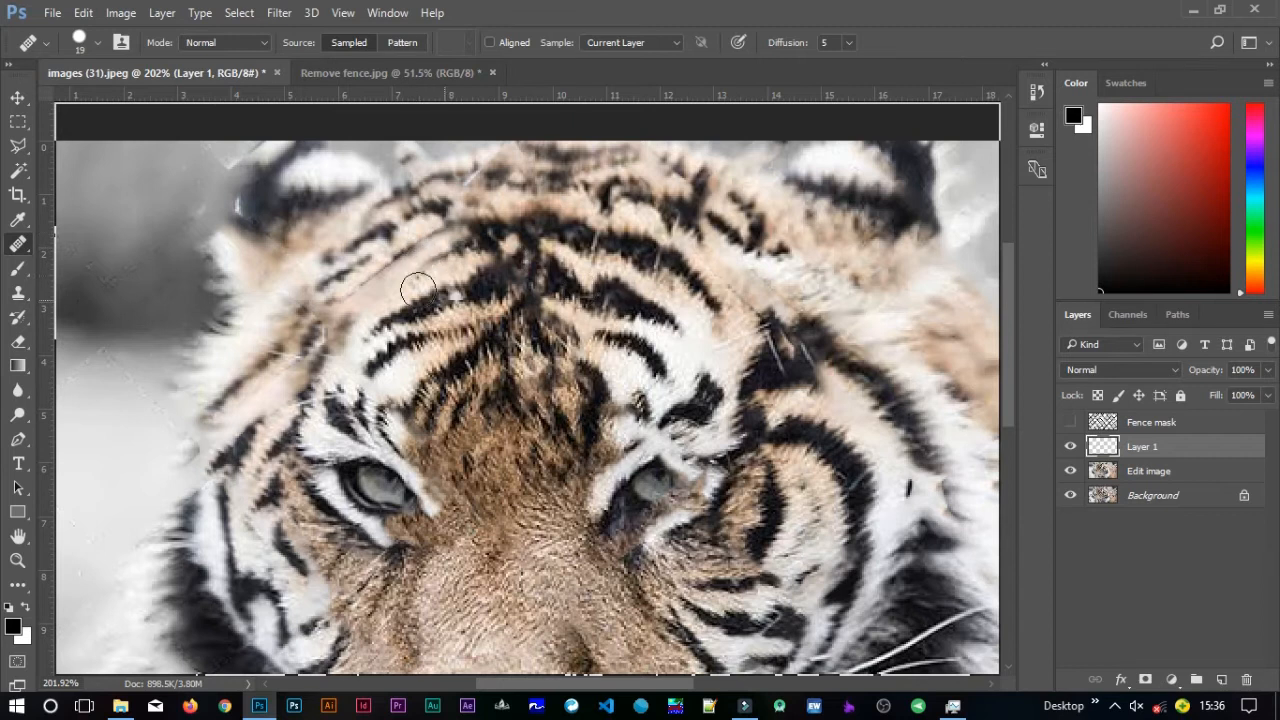
click(428, 257)
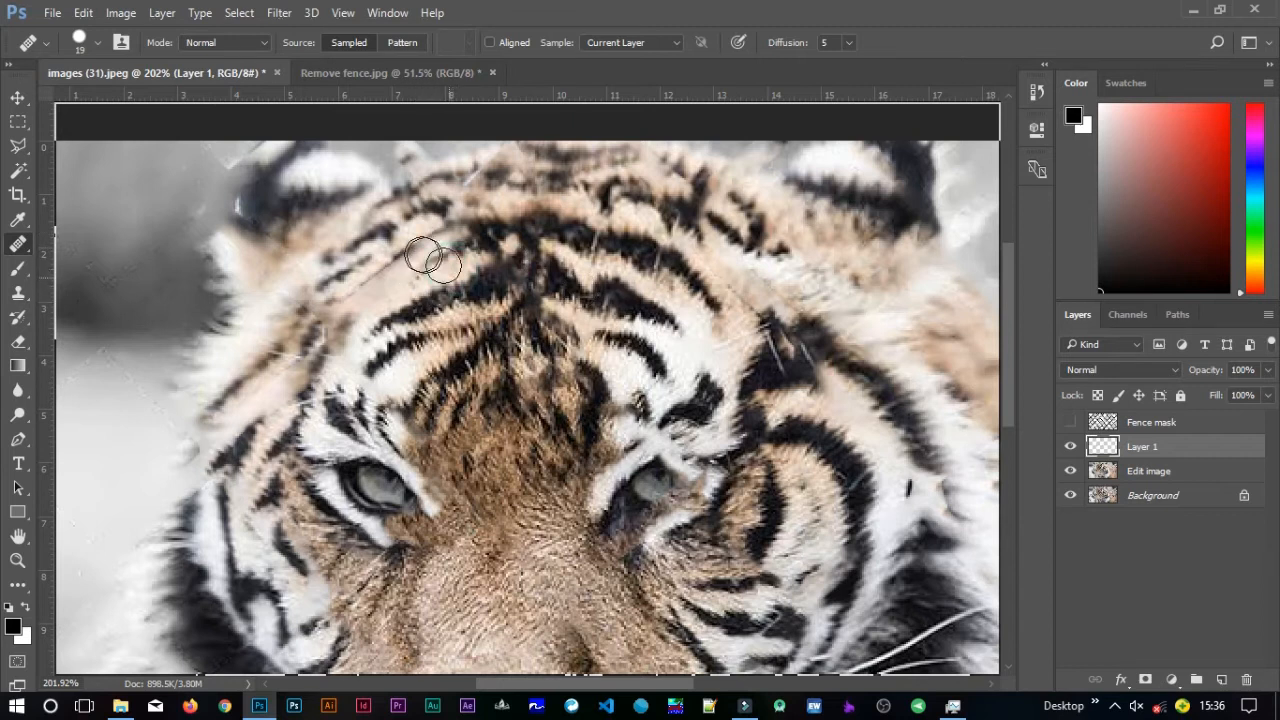
click(431, 243)
click(383, 270)
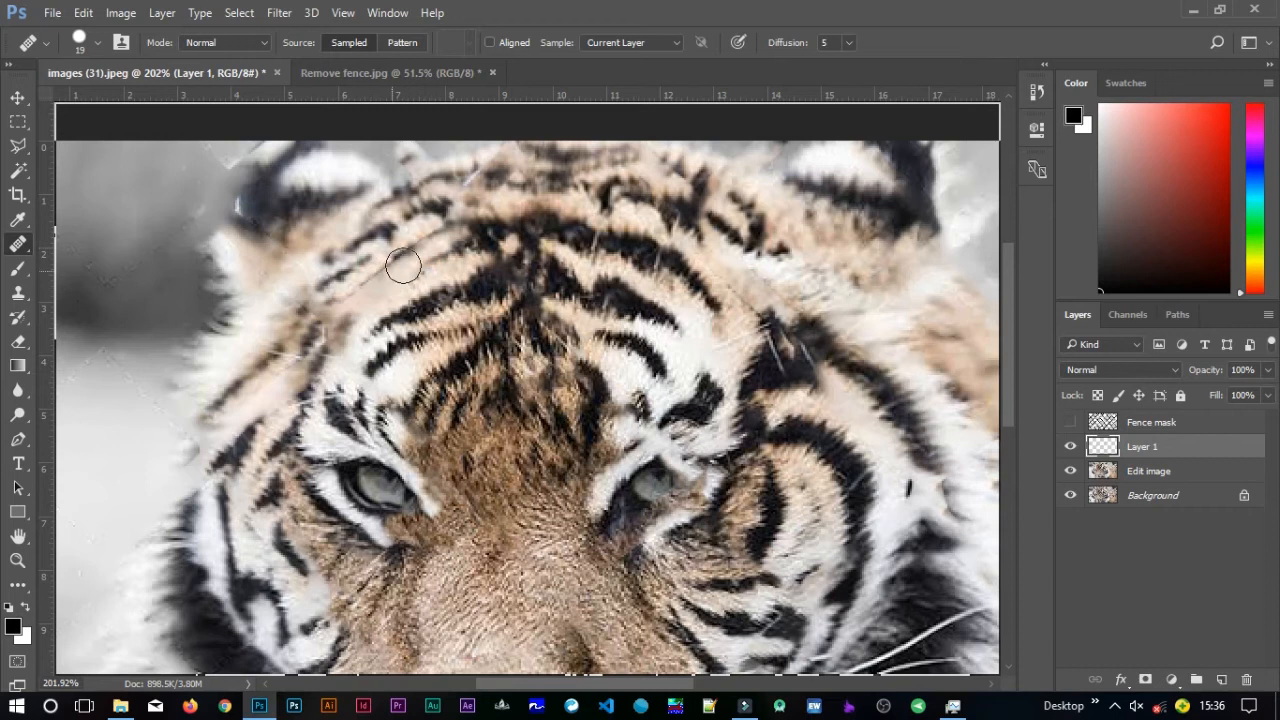
click(452, 229)
click(1155, 474)
alt+click(441, 266)
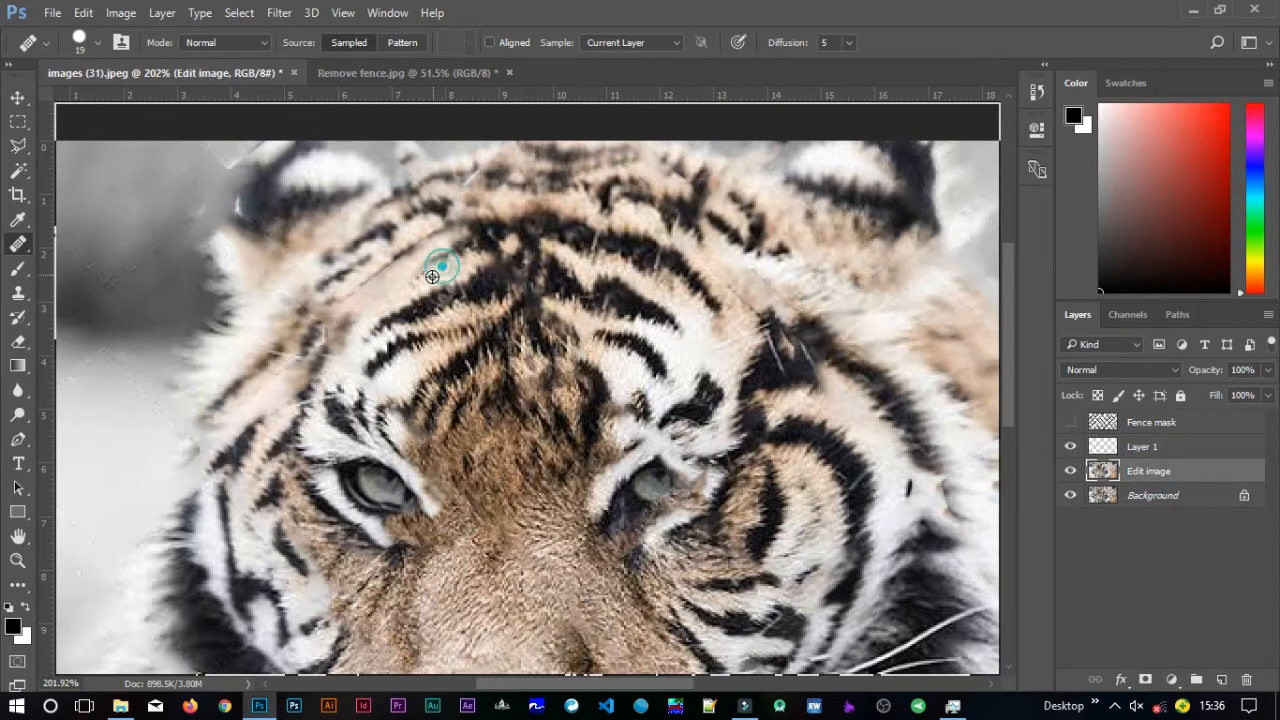
click(1158, 446)
drag(432, 238, 377, 280)
drag(426, 246, 369, 303)
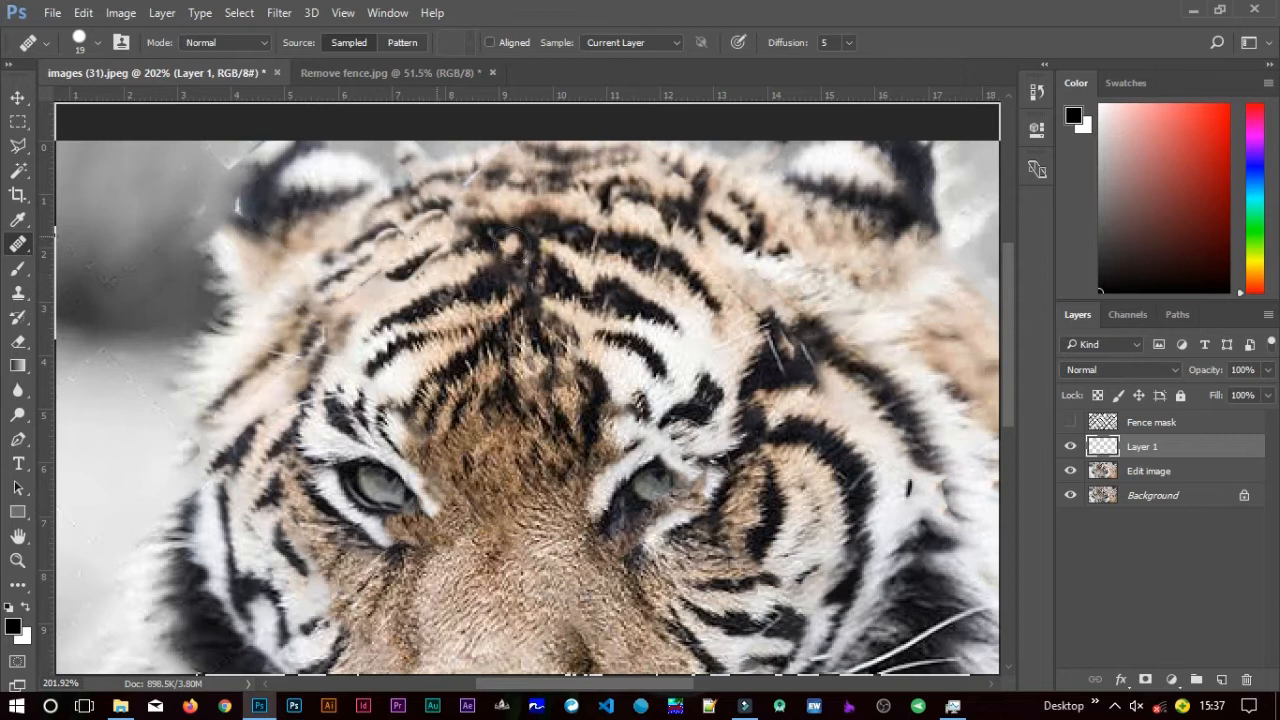
Try healing the stripes above the left-hand eye with the Healing Brush at 73% hardness, and undo the strokes.
click(293, 163)
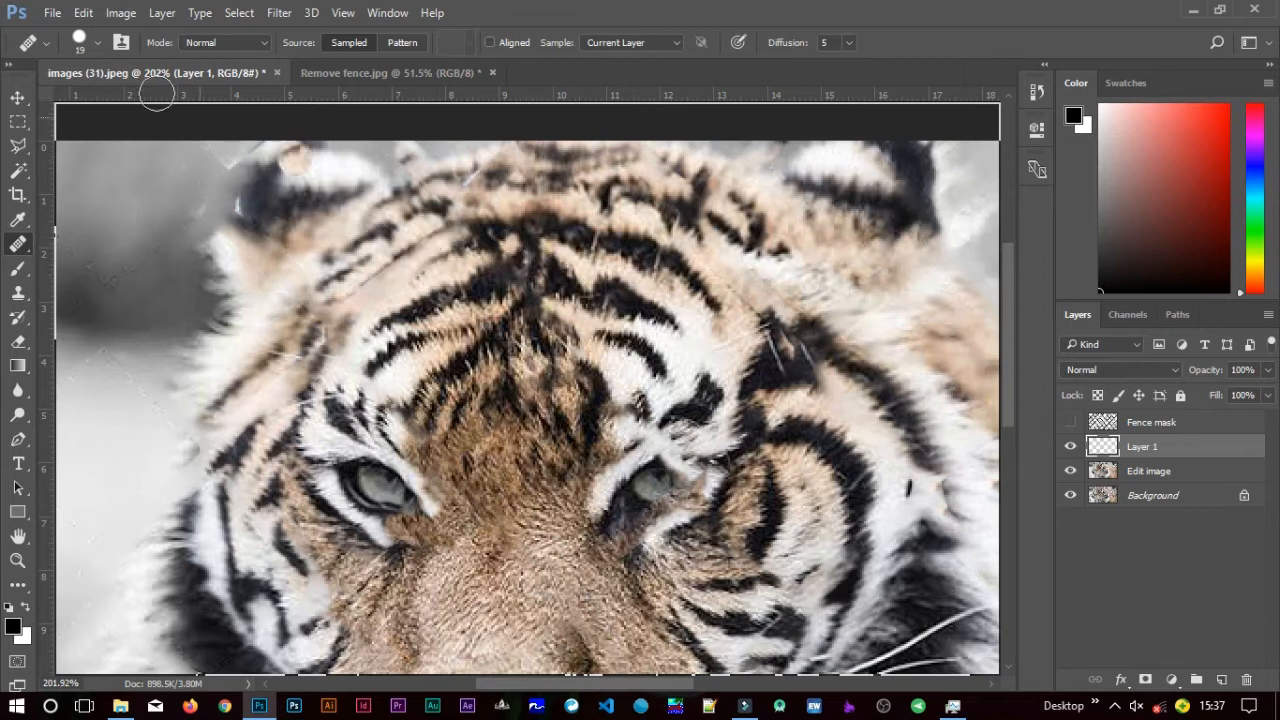
click(78, 40)
drag(114, 135, 59, 134)
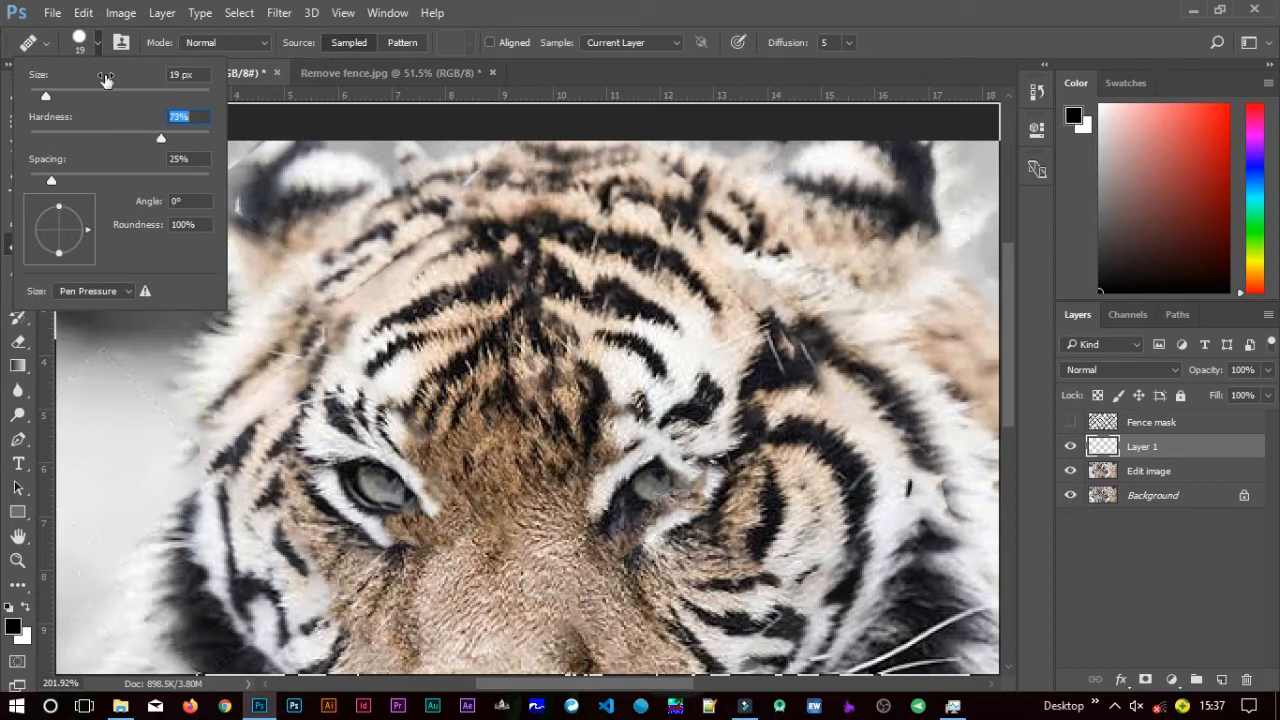
click(99, 45)
drag(388, 275, 386, 280)
click(400, 267)
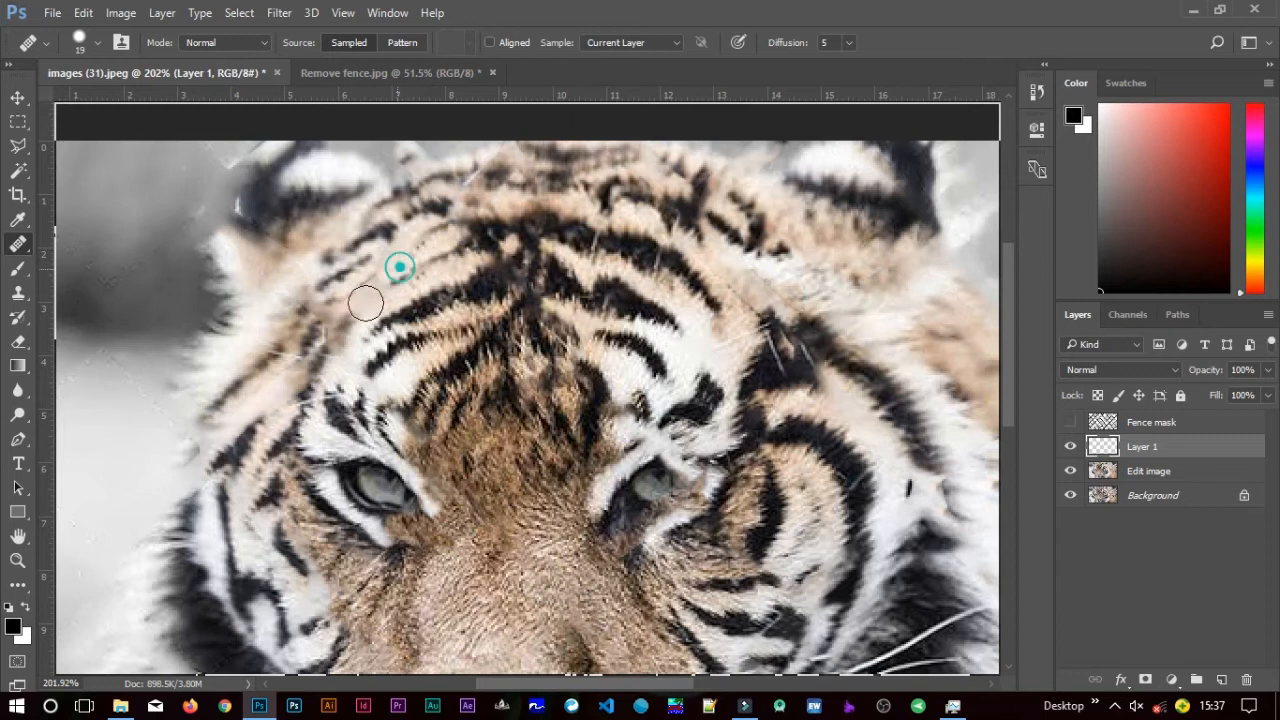
click(366, 302)
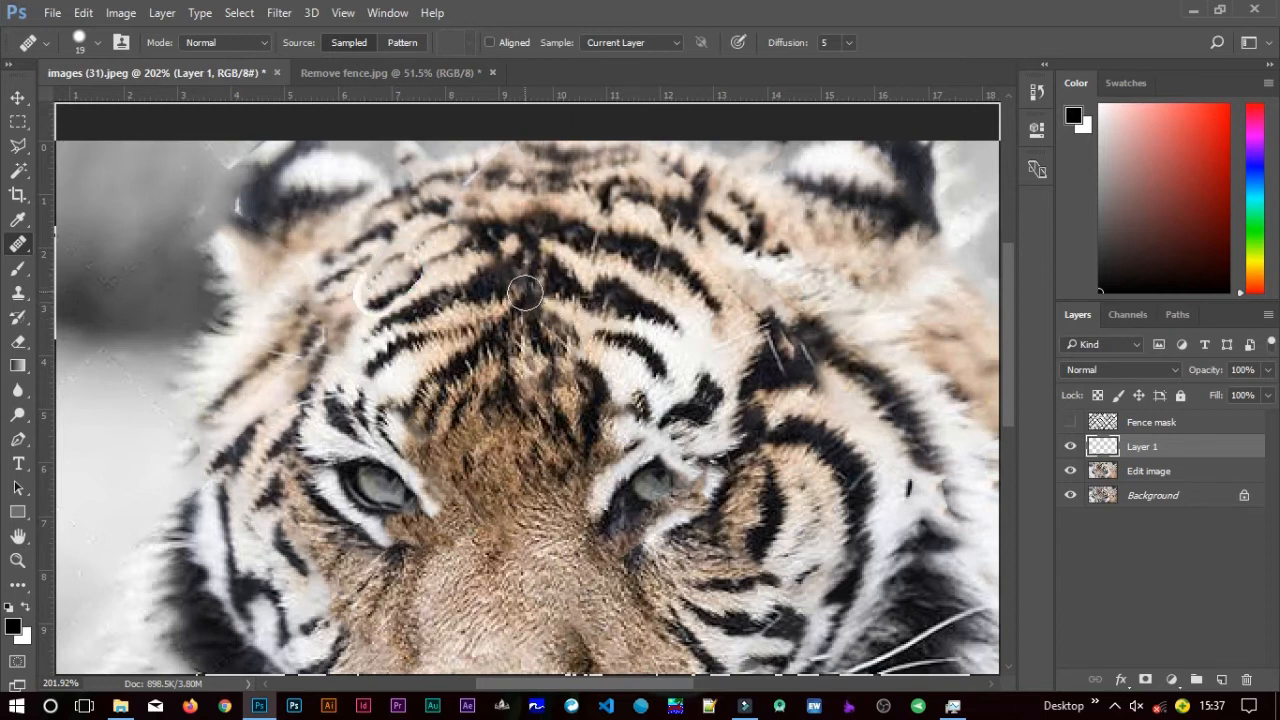
click(438, 307)
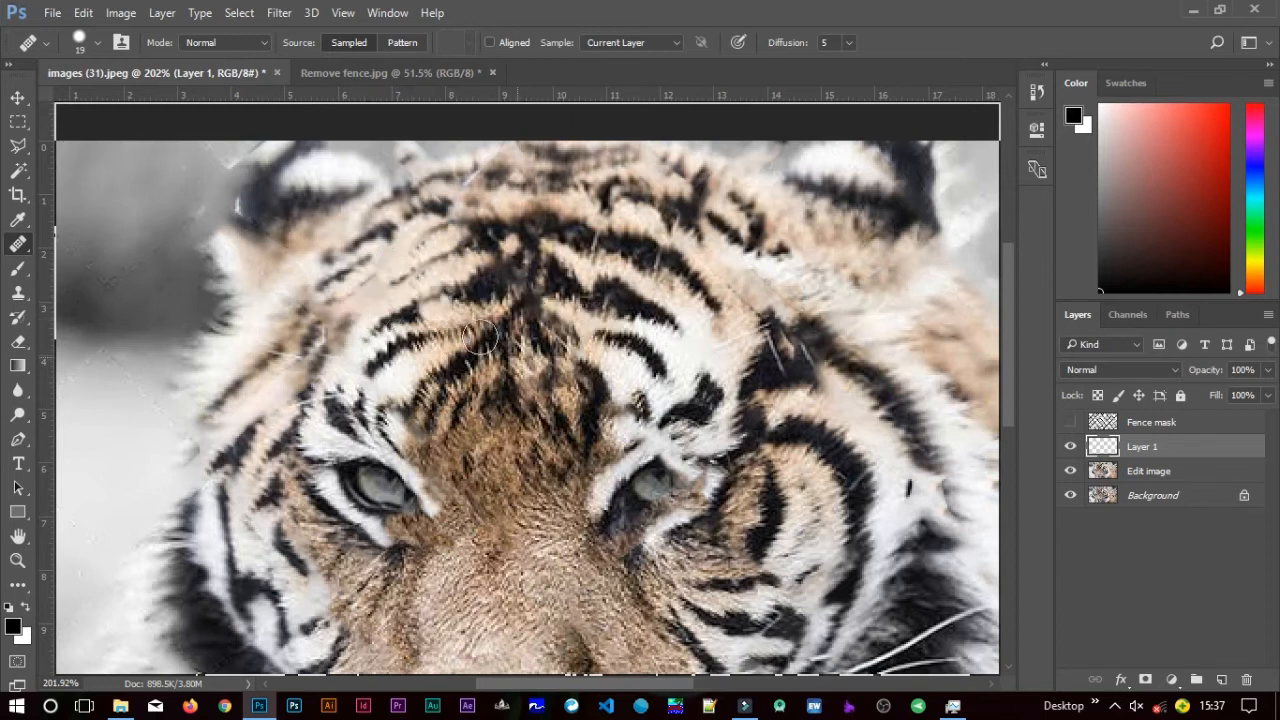
click(512, 340)
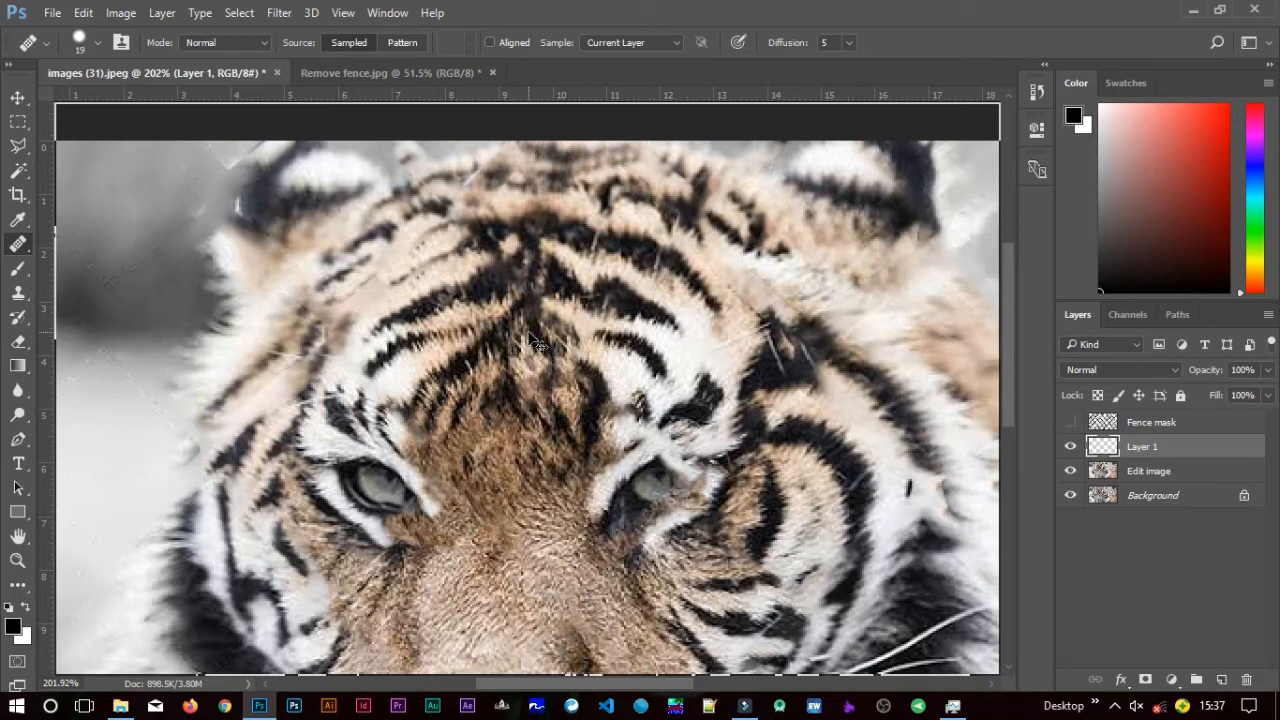
key(ctrl+alt+z)
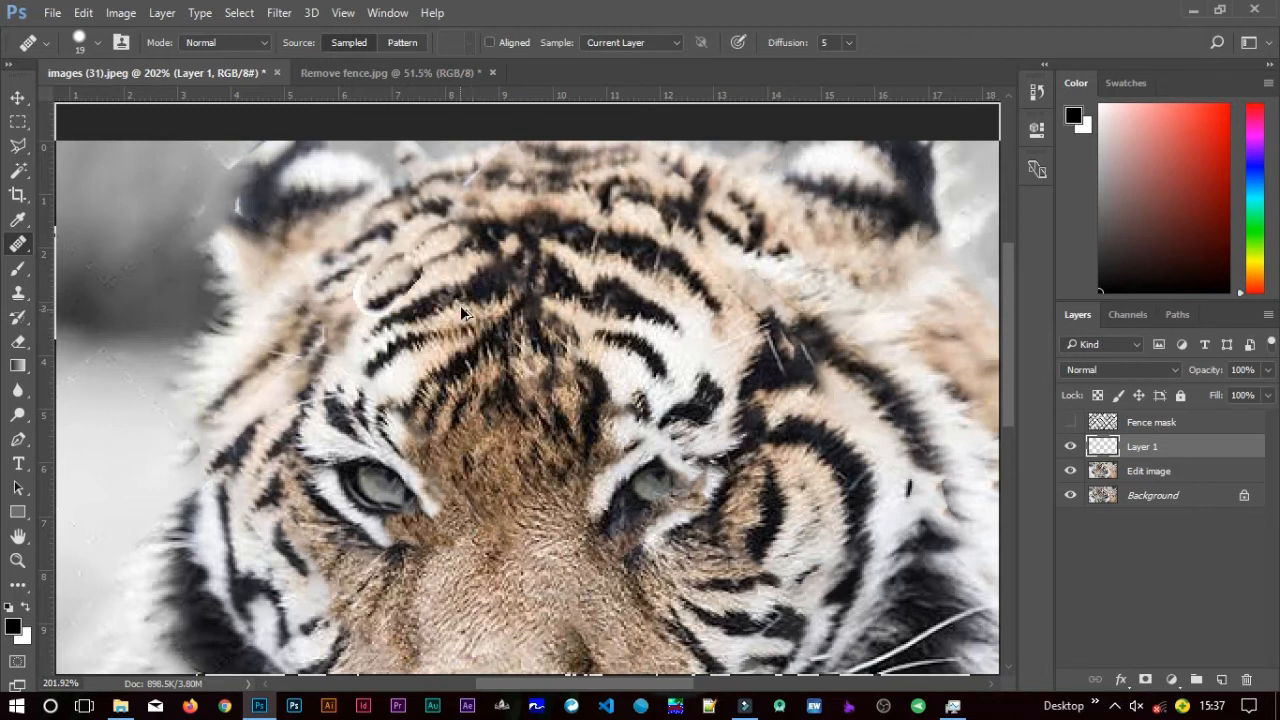
key(ctrl+shift+z)
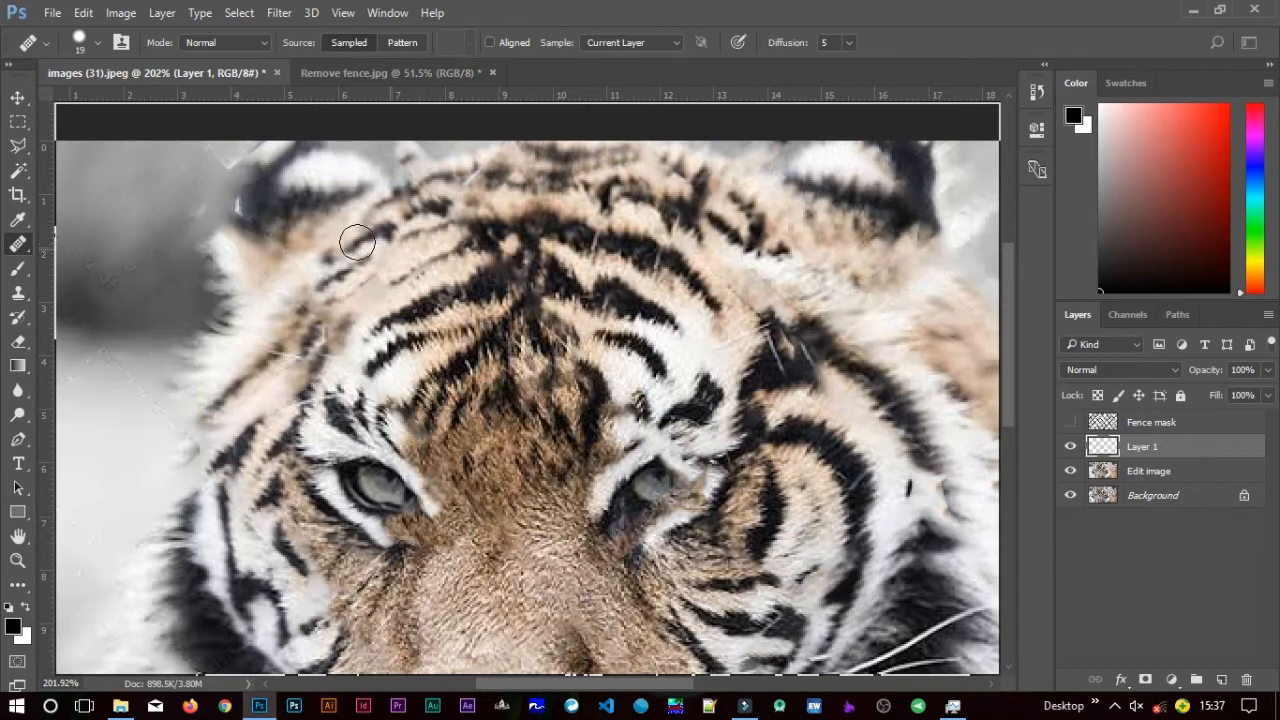
Try to remove the diagonal mark above the left-hand eye on Layer 1 with the Content-Aware Spot Healing Brush.
right_click(20, 247)
click(120, 254)
drag(414, 244, 390, 274)
mouse_move(426, 218)
mouse_down()
mouse_move(446, 210)
mouse_move(392, 240)
mouse_up()
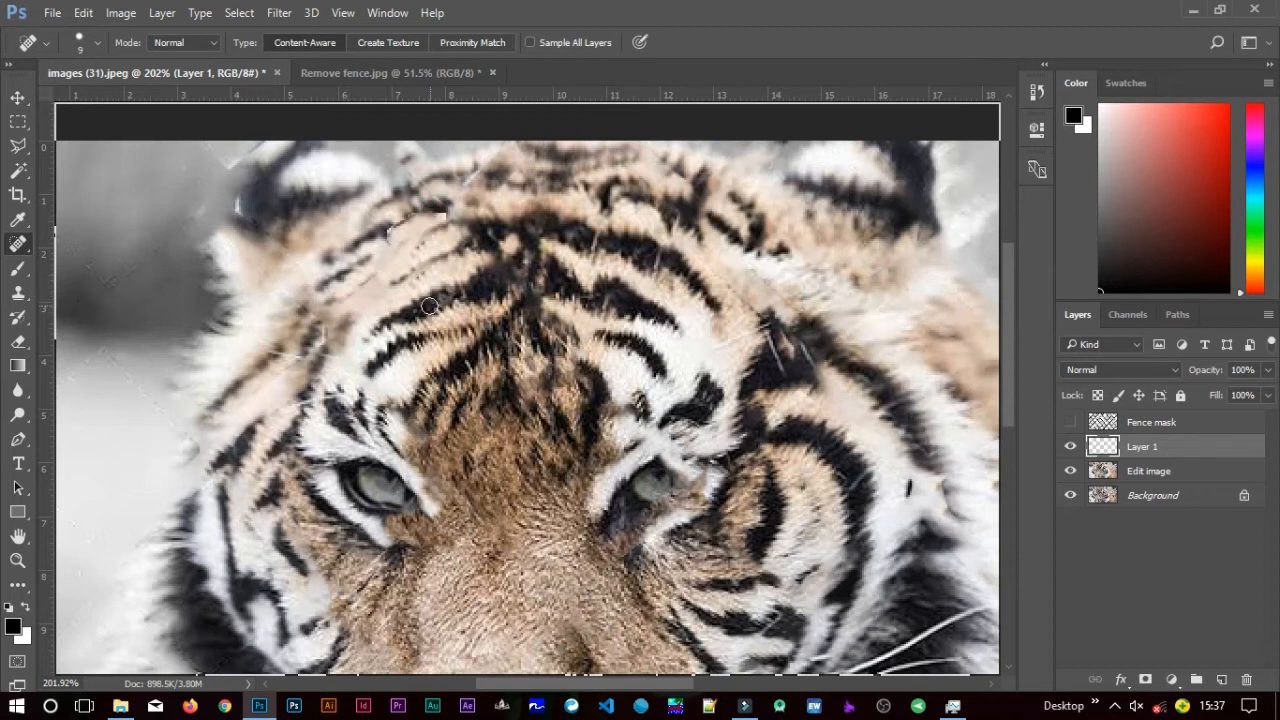
Rebuild the forehead stripes above the left-hand eye on Layer 1 with Clone Stamp, sampling fur from Edit image.
click(18, 292)
click(1142, 471)
alt+click(426, 258)
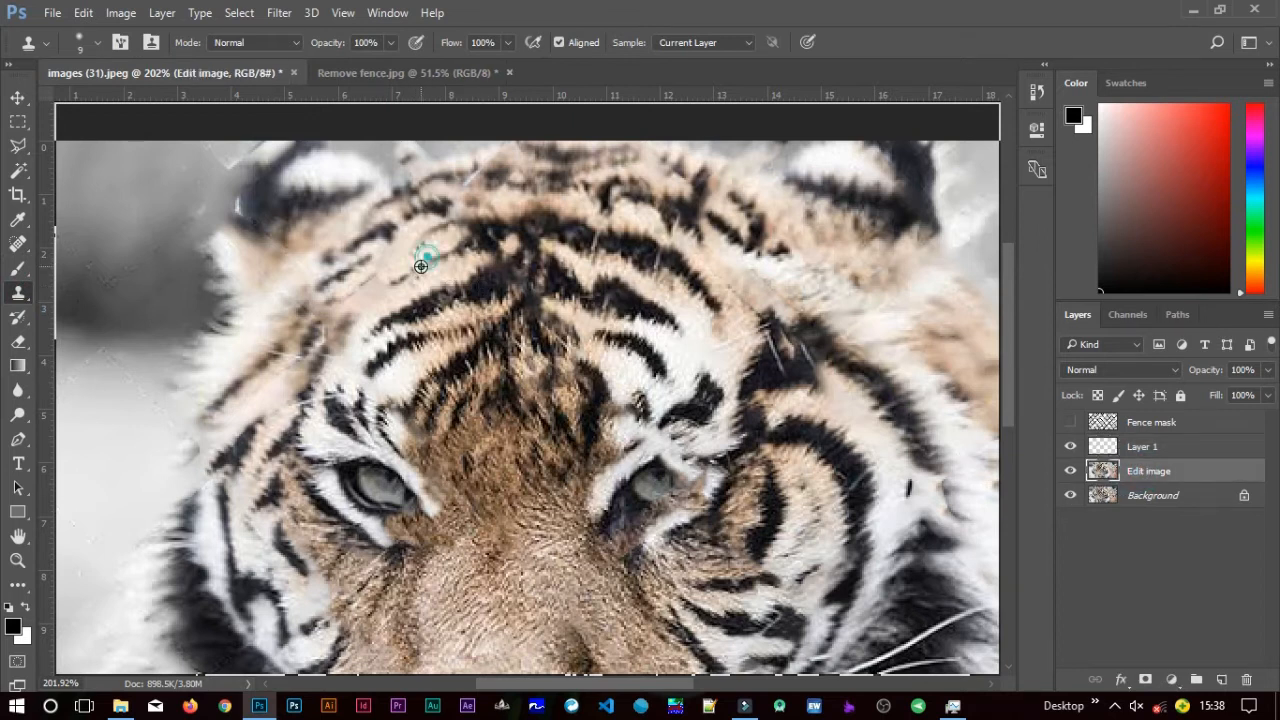
click(1094, 448)
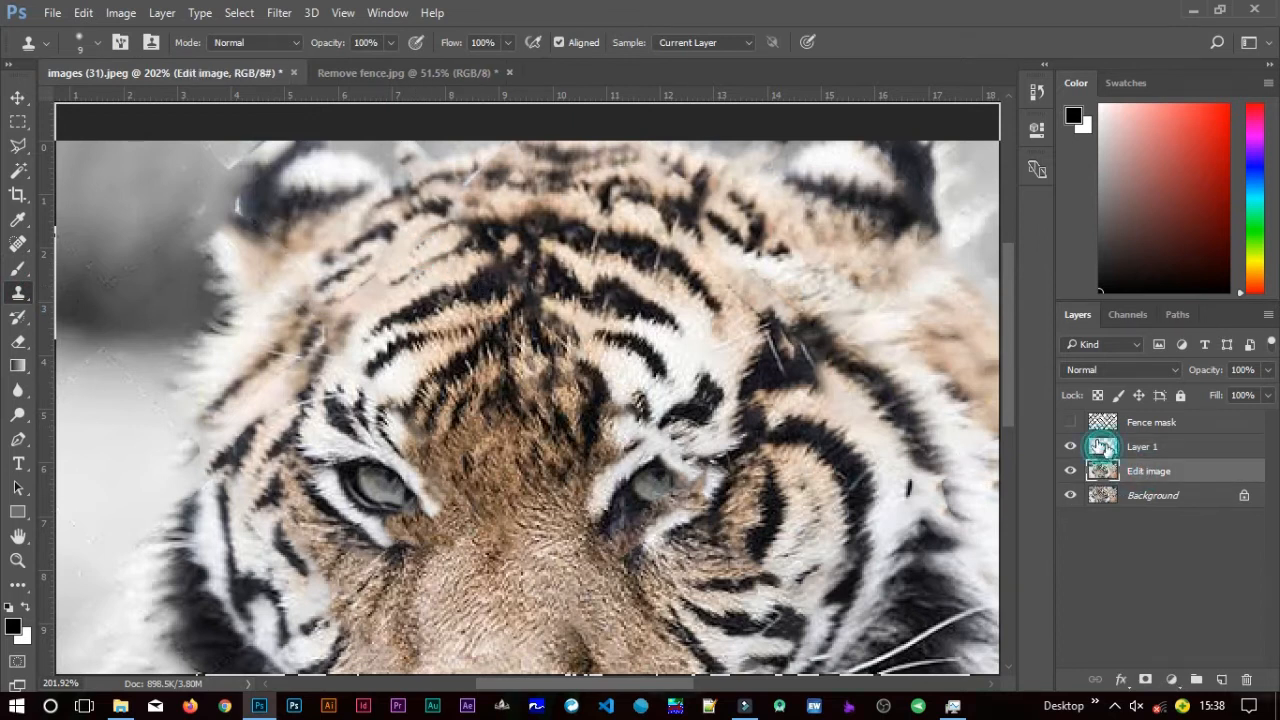
mouse_move(410, 235)
mouse_down()
mouse_move(379, 285)
mouse_move(385, 252)
mouse_up()
drag(416, 209, 343, 322)
drag(398, 288, 352, 329)
mouse_move(428, 293)
mouse_down()
mouse_move(440, 264)
mouse_move(400, 296)
mouse_move(465, 279)
mouse_move(432, 296)
mouse_up()
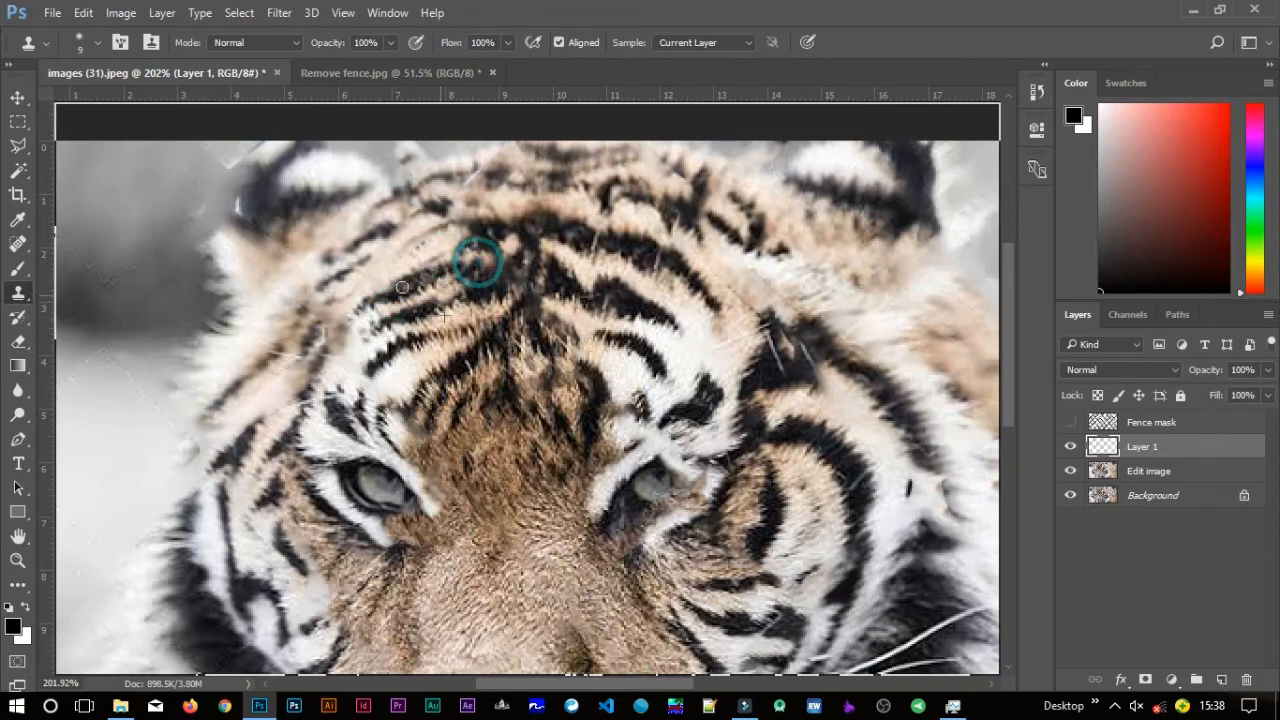
Touch up the middle and left-hand edge of the forehead on Layer 1, using Clone Stamp samples taken nearby.
alt+click(537, 373)
drag(556, 346, 536, 342)
alt+click(349, 321)
click(337, 286)
Clone fur over the leftover fence marks on the left-hand temple on Layer 1, sampling from Edit image.
click(1153, 477)
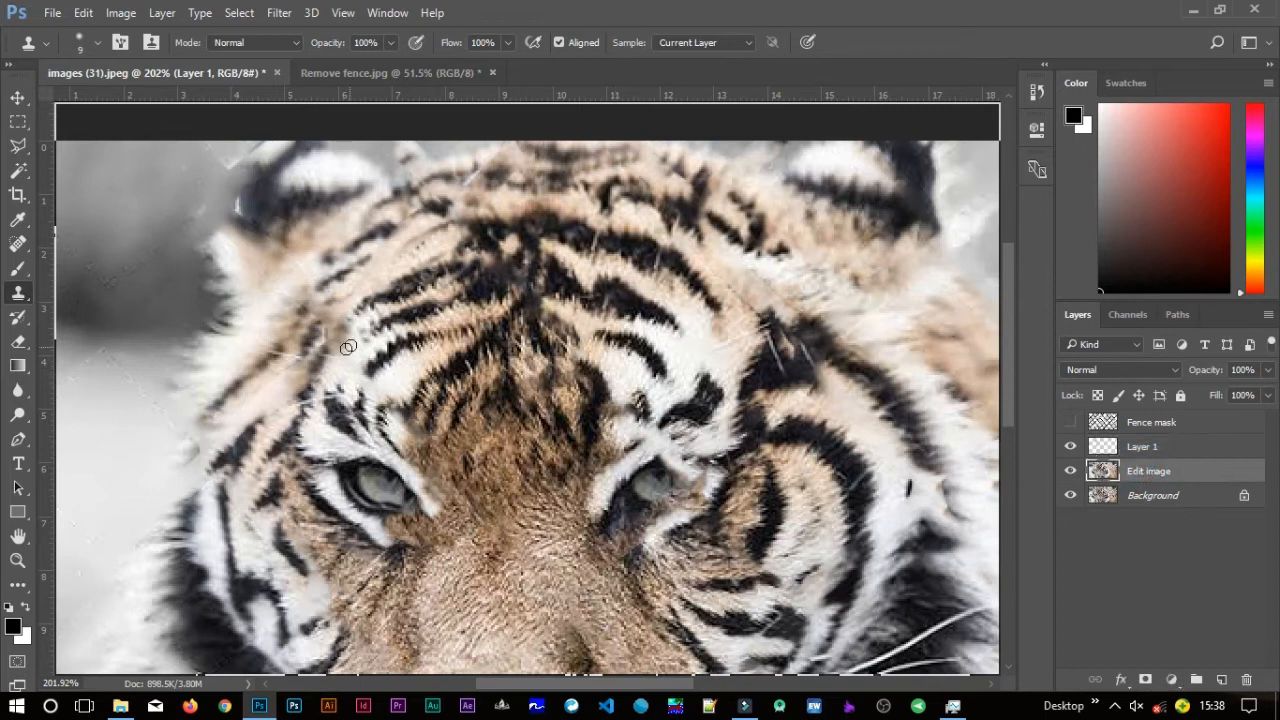
click(434, 307)
click(1115, 447)
click(323, 323)
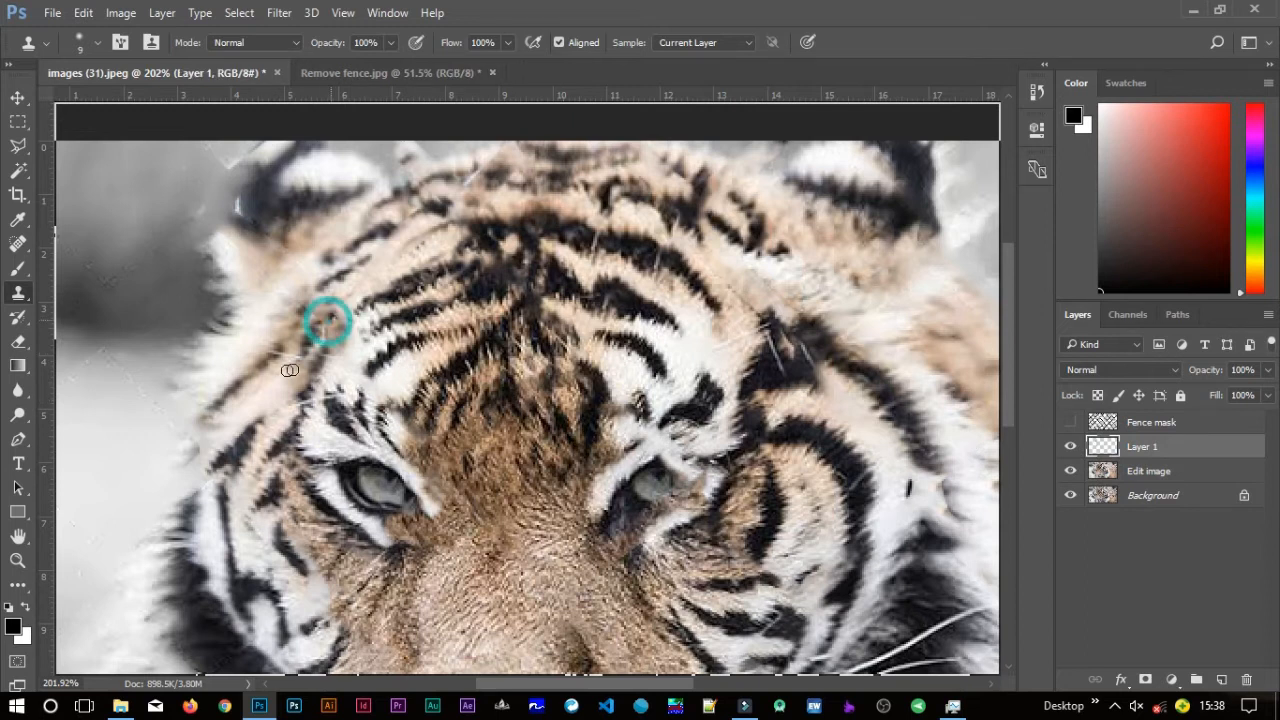
click(298, 352)
mouse_move(243, 396)
mouse_down()
mouse_move(298, 390)
mouse_move(300, 372)
mouse_move(255, 403)
mouse_move(305, 384)
mouse_move(275, 405)
mouse_move(318, 360)
mouse_move(257, 403)
mouse_up()
Clone over the light fence streaks around the dark patch below the right-hand ear on Layer 1, and check the whole photo.
scroll(356, 401, down, 5)
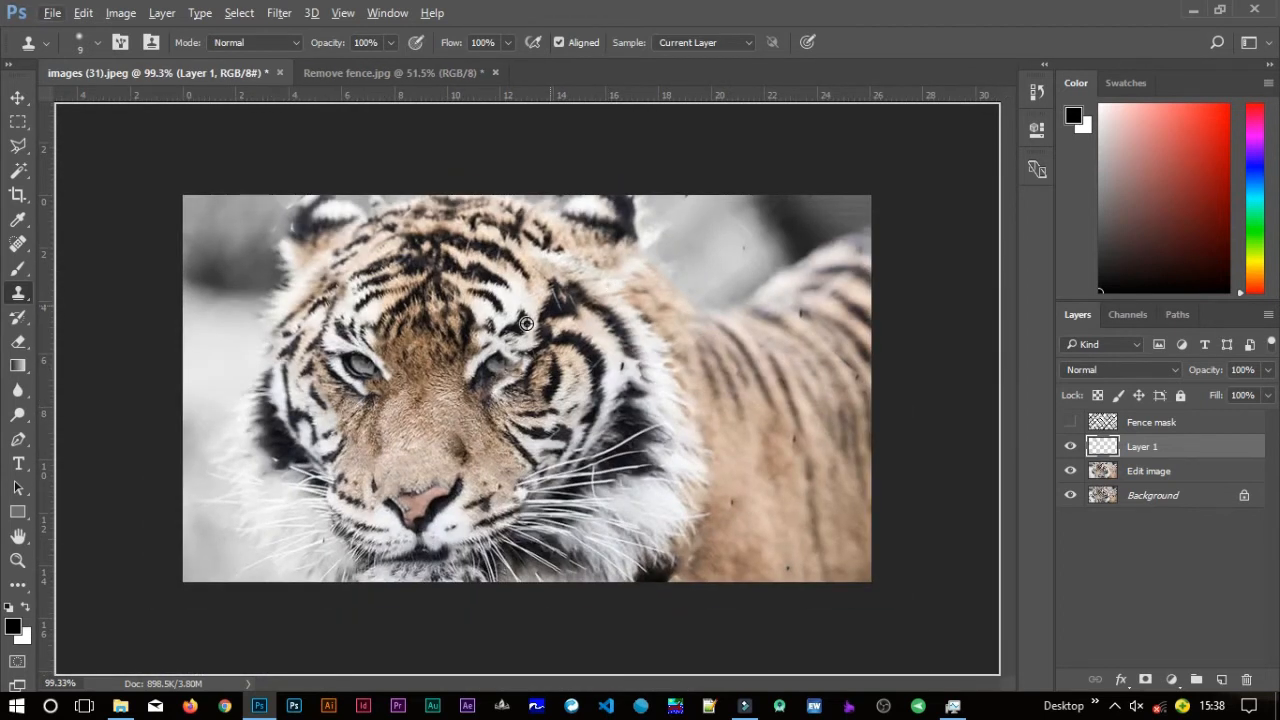
scroll(526, 323, up, 3)
drag(531, 177, 603, 247)
mouse_move(558, 193)
mouse_down()
mouse_move(633, 255)
mouse_move(567, 240)
mouse_move(609, 221)
mouse_move(579, 243)
mouse_move(620, 261)
mouse_up()
click(583, 234)
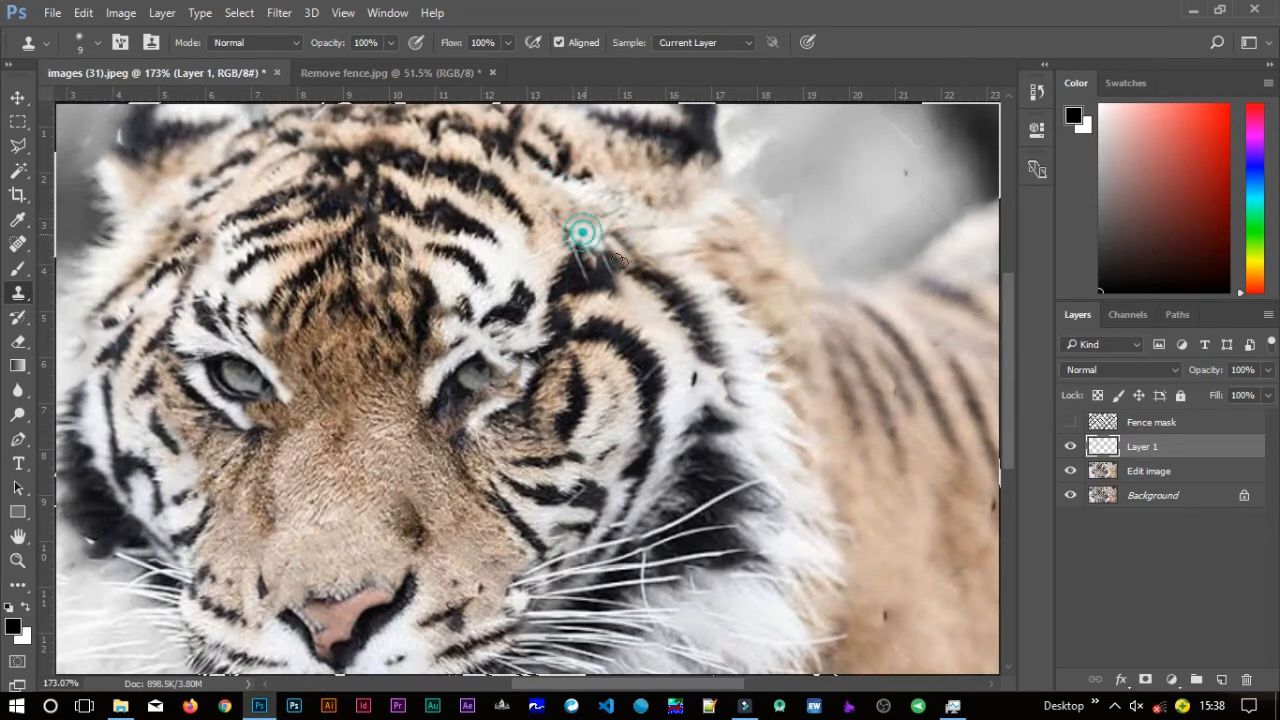
scroll(620, 304, down, 3)
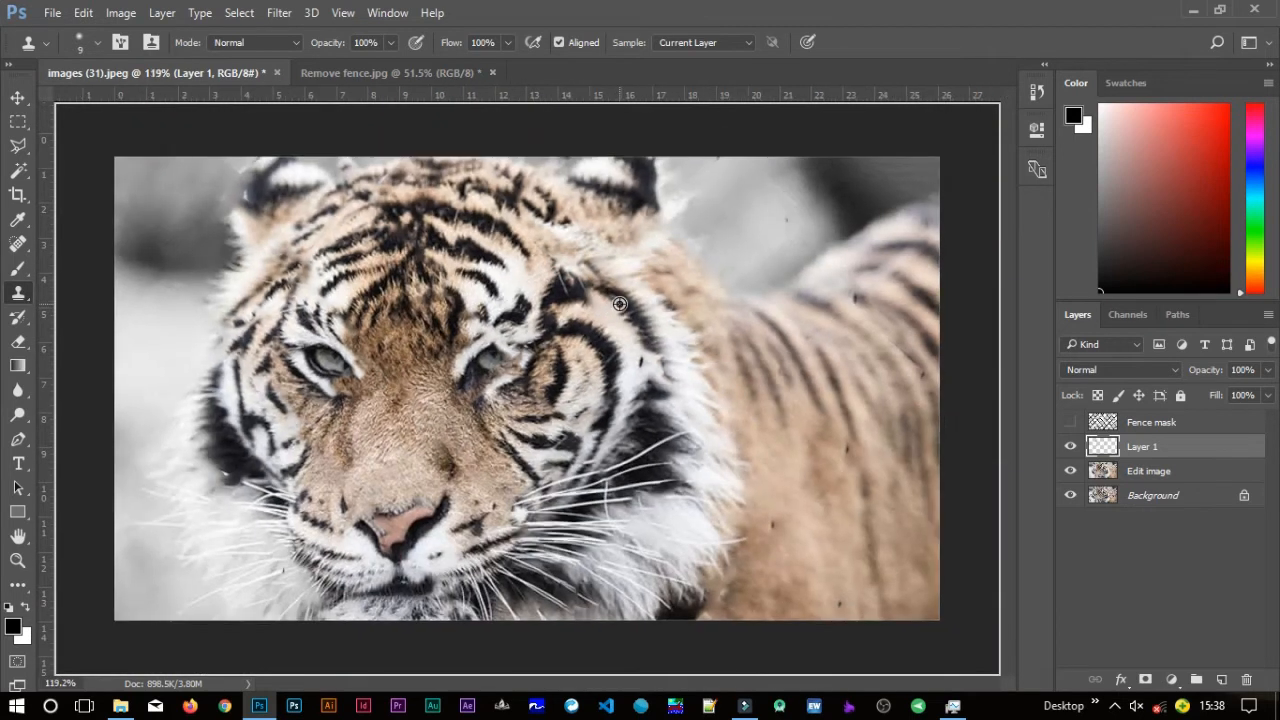
scroll(620, 304, down, 1)
scroll(620, 304, down, 1)
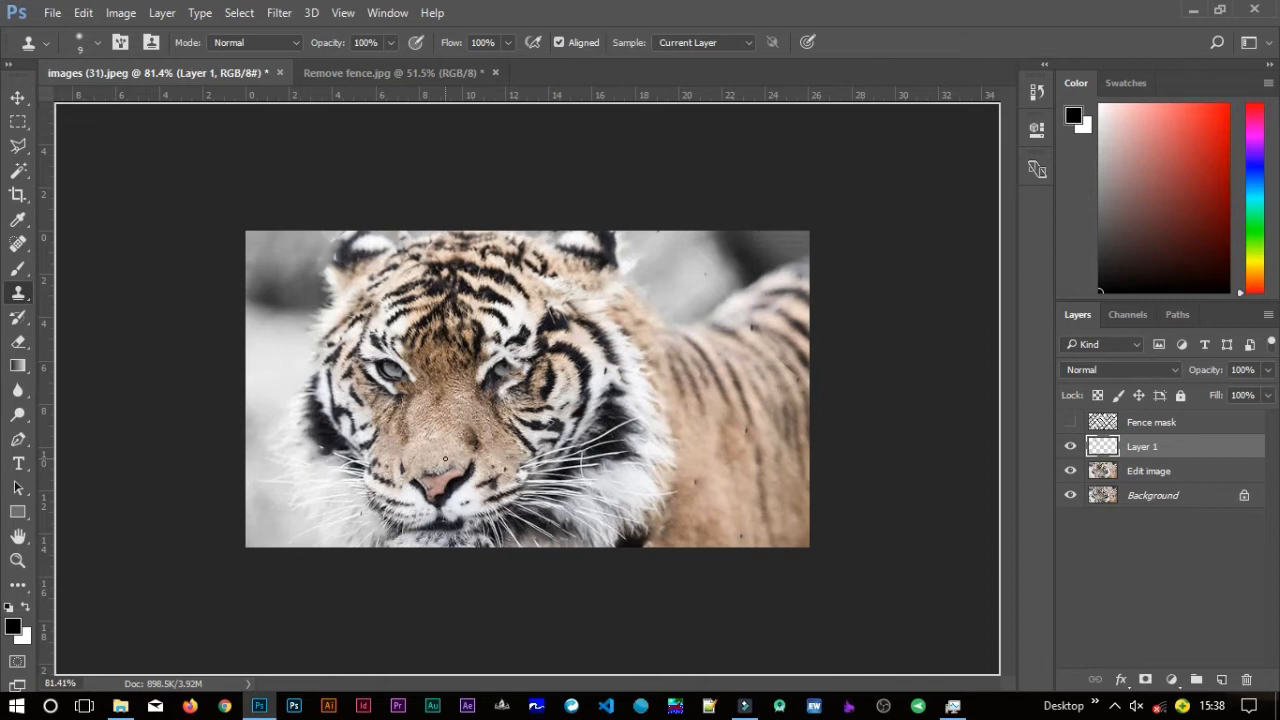
scroll(445, 459, down, 1)
scroll(445, 459, down, 1)
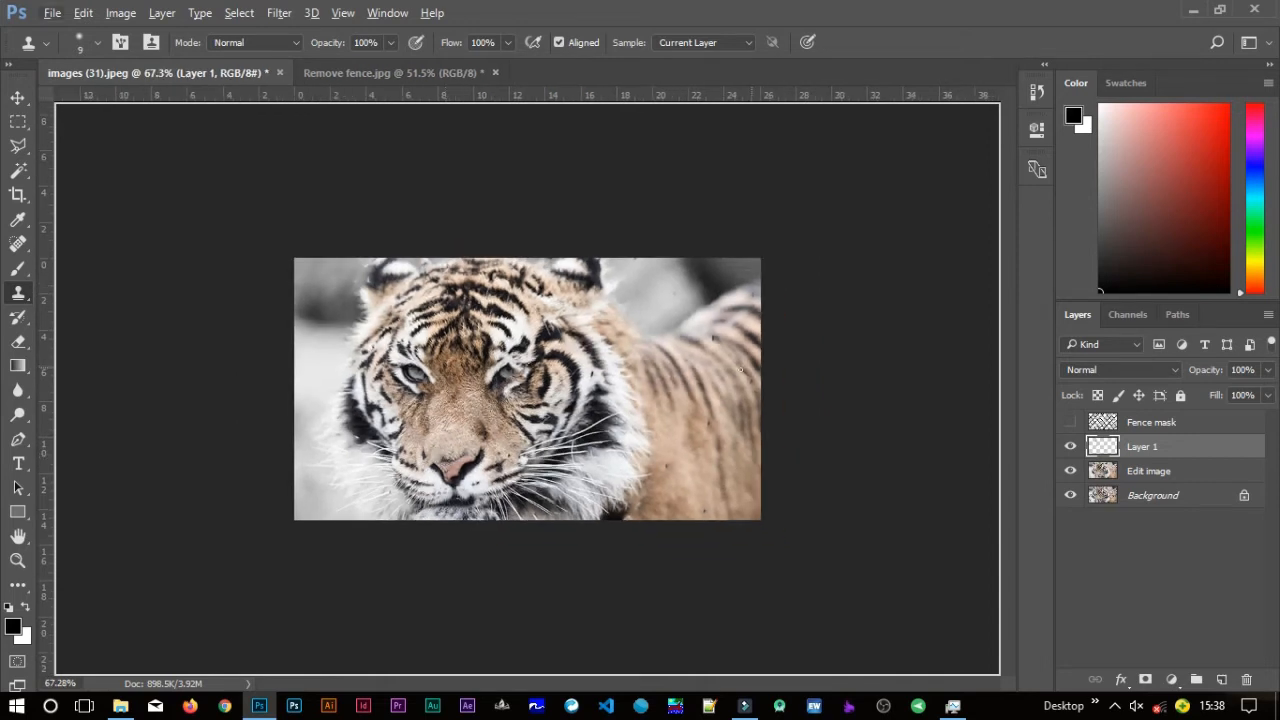
Rebuild the dark outline along the nose's left-hand edge on Layer 1 with Clone Stamp, sampling the dark rim from Edit image.
scroll(334, 313, up, 5)
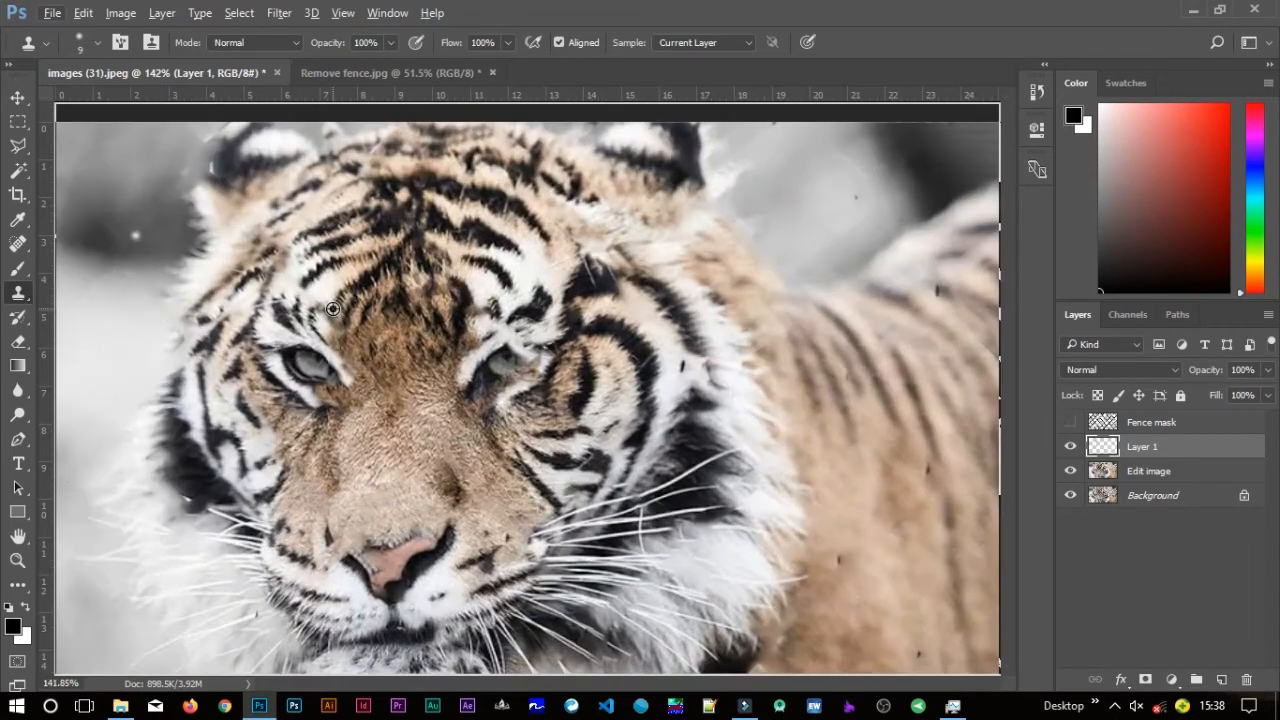
scroll(333, 309, up, 4)
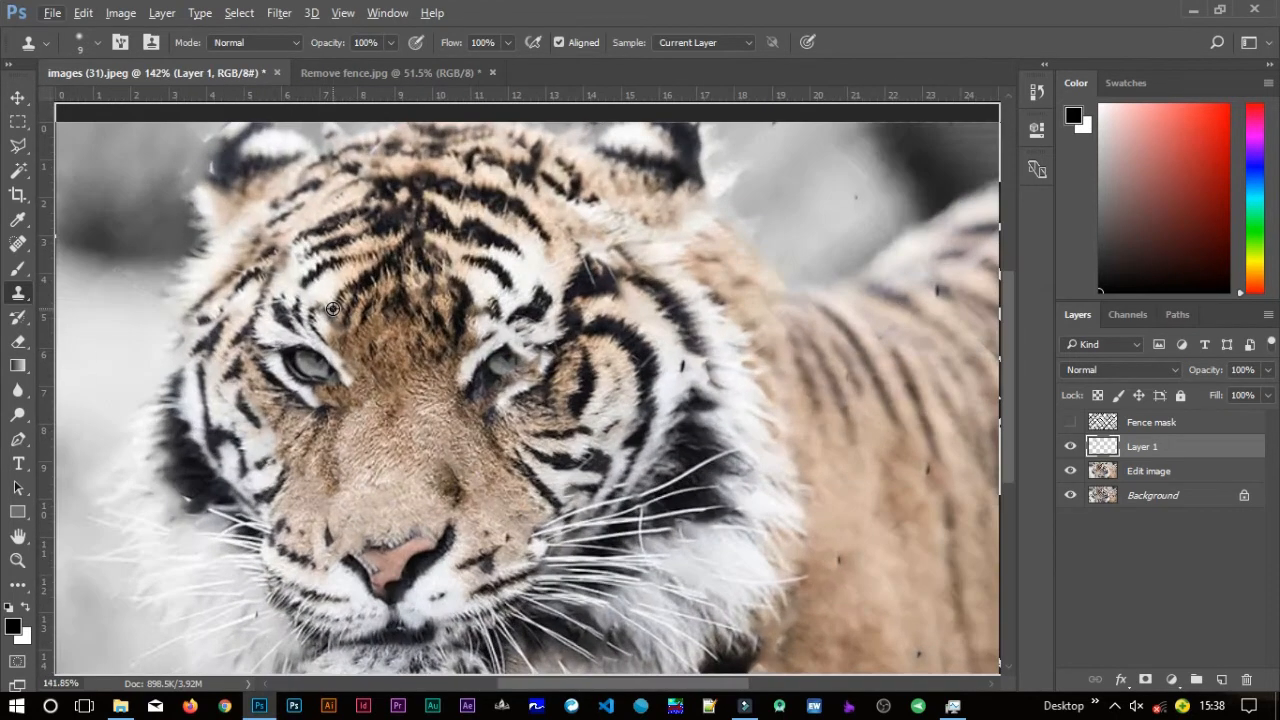
scroll(384, 353, down, 5)
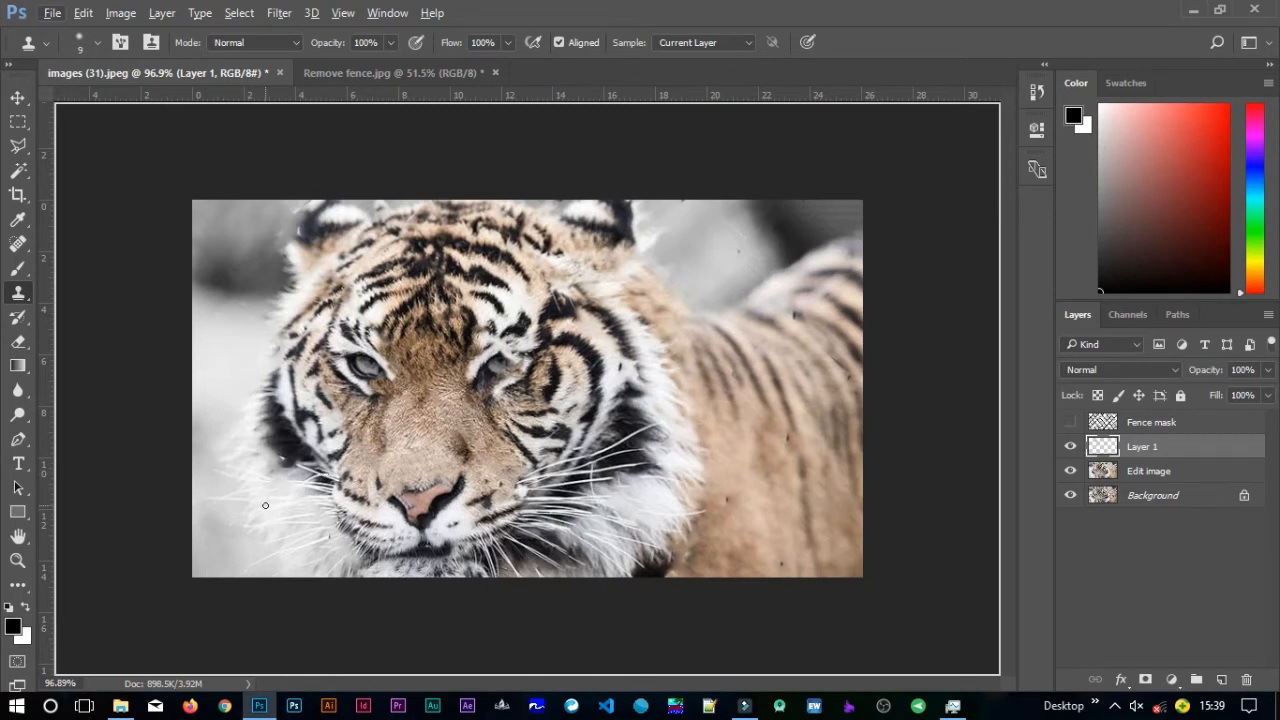
scroll(384, 521, up, 3)
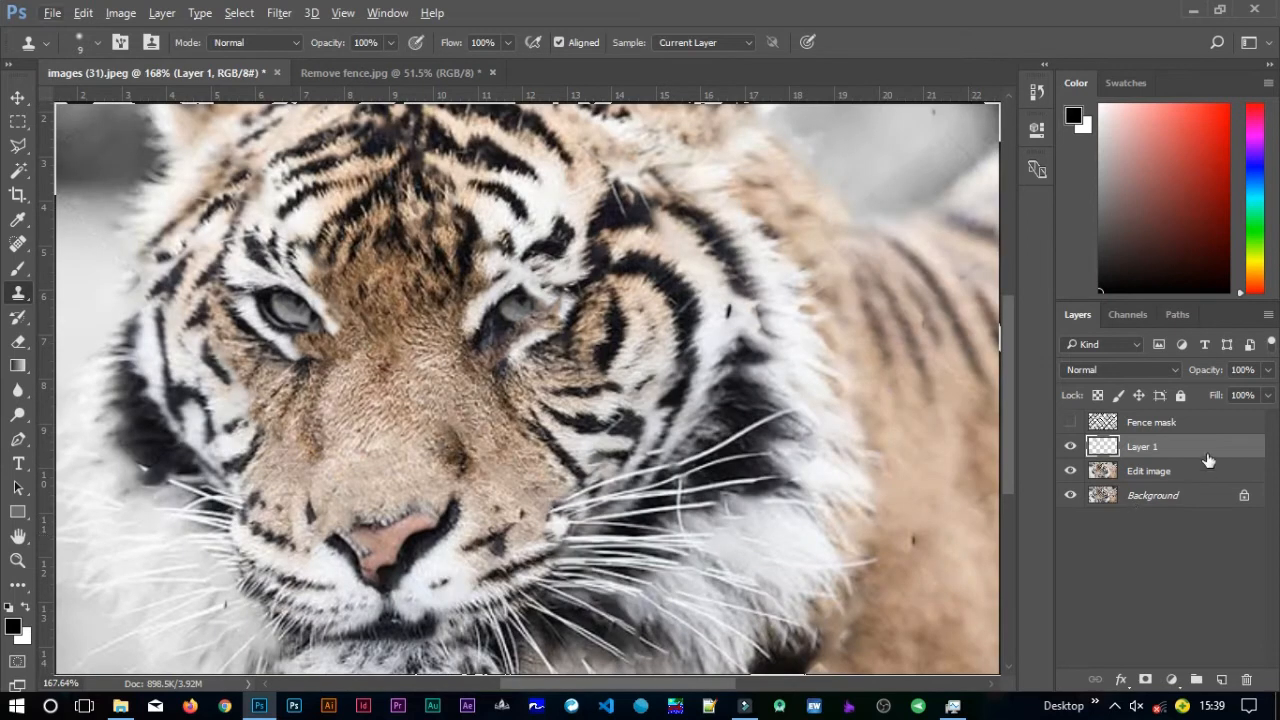
click(1178, 471)
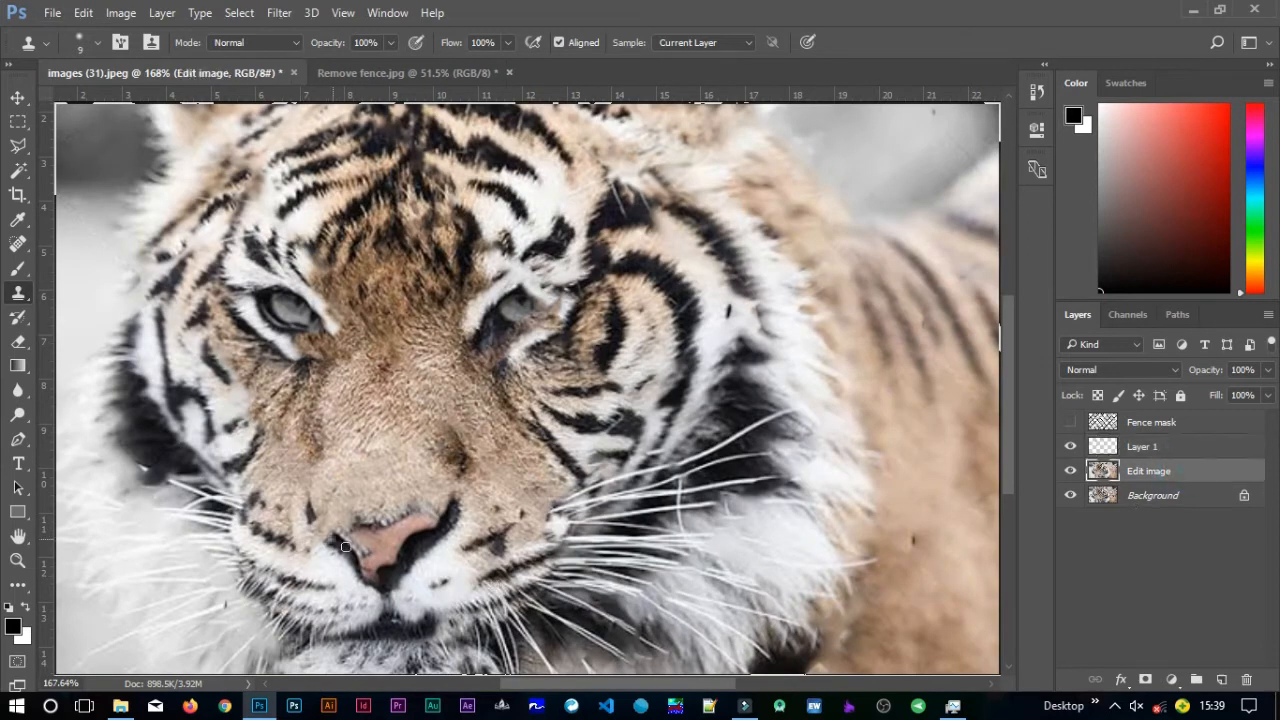
alt+click(339, 546)
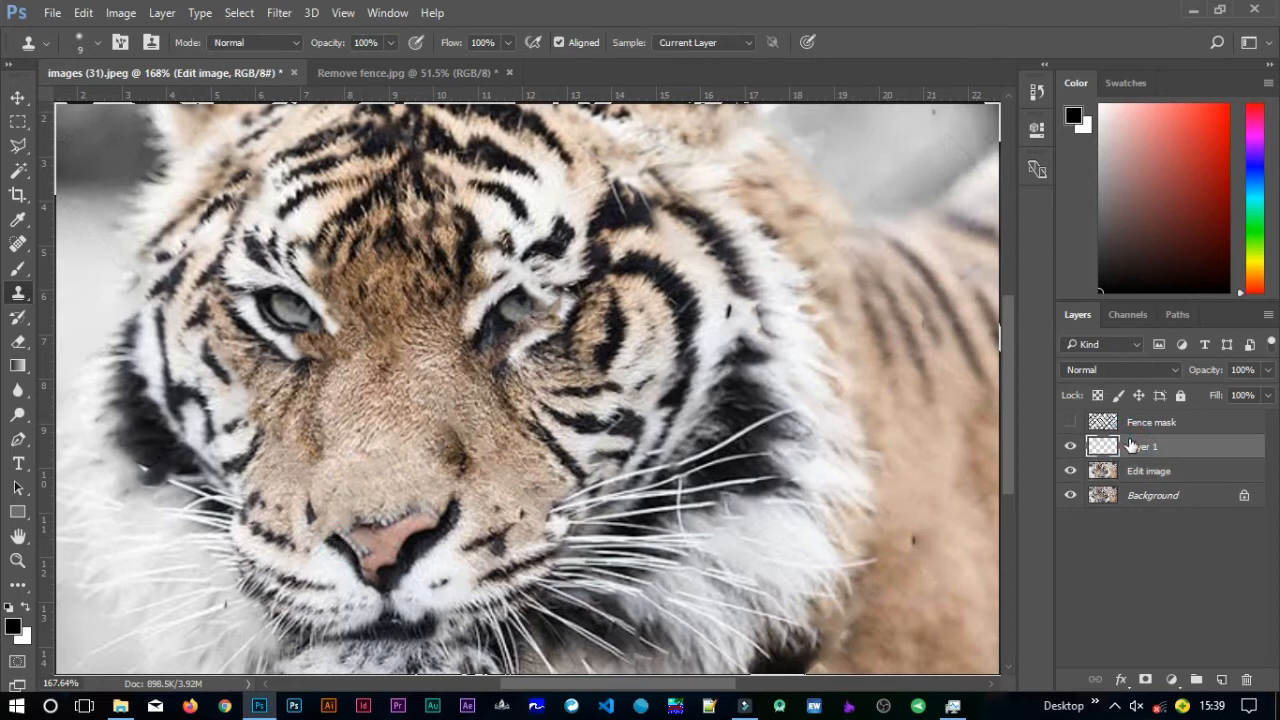
click(1130, 446)
drag(317, 527, 334, 543)
click(314, 526)
click(339, 548)
click(337, 540)
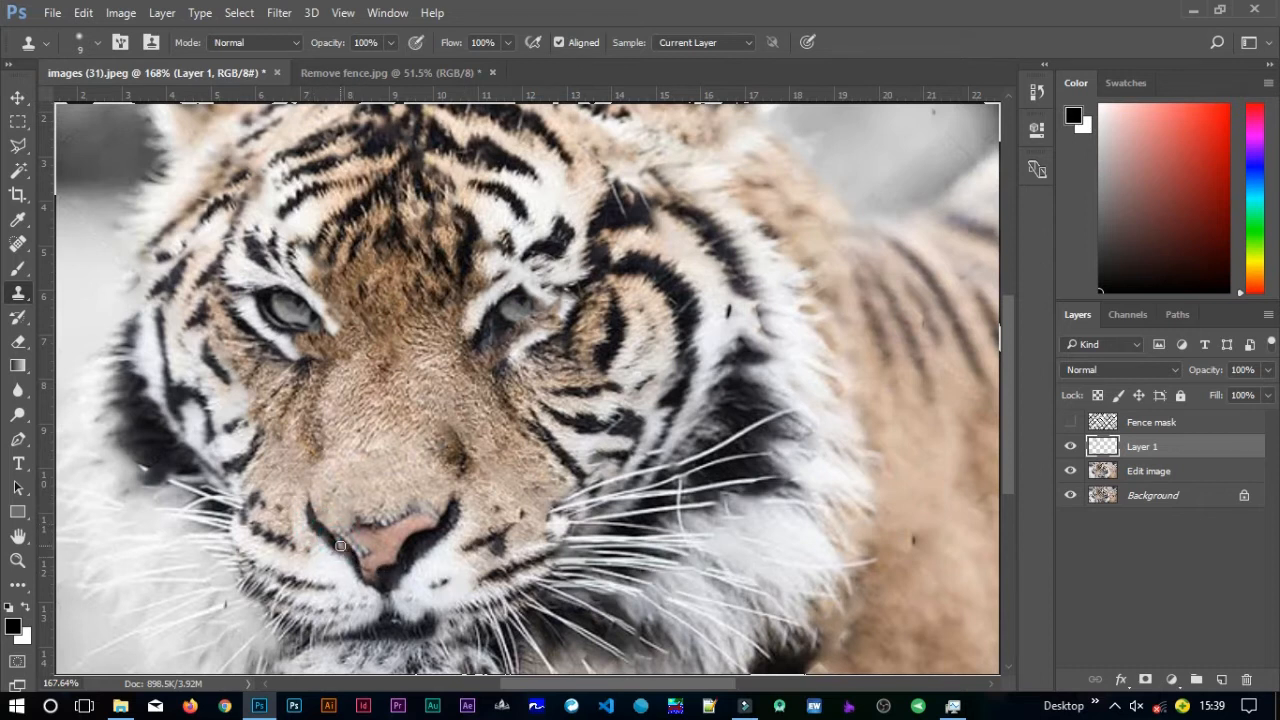
Touch up the dark rim beside the left-hand nostril on Layer 1 with another Edit image sample, and check the whole photo.
click(1131, 476)
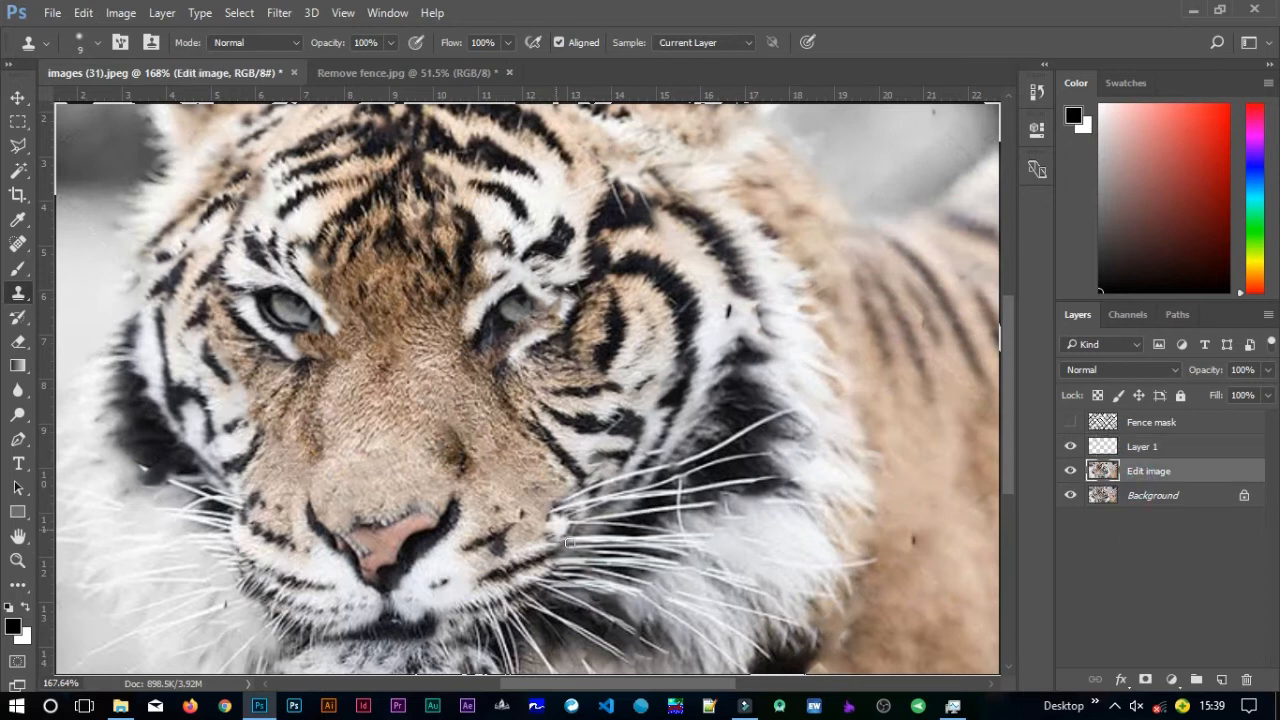
click(339, 543)
click(1134, 450)
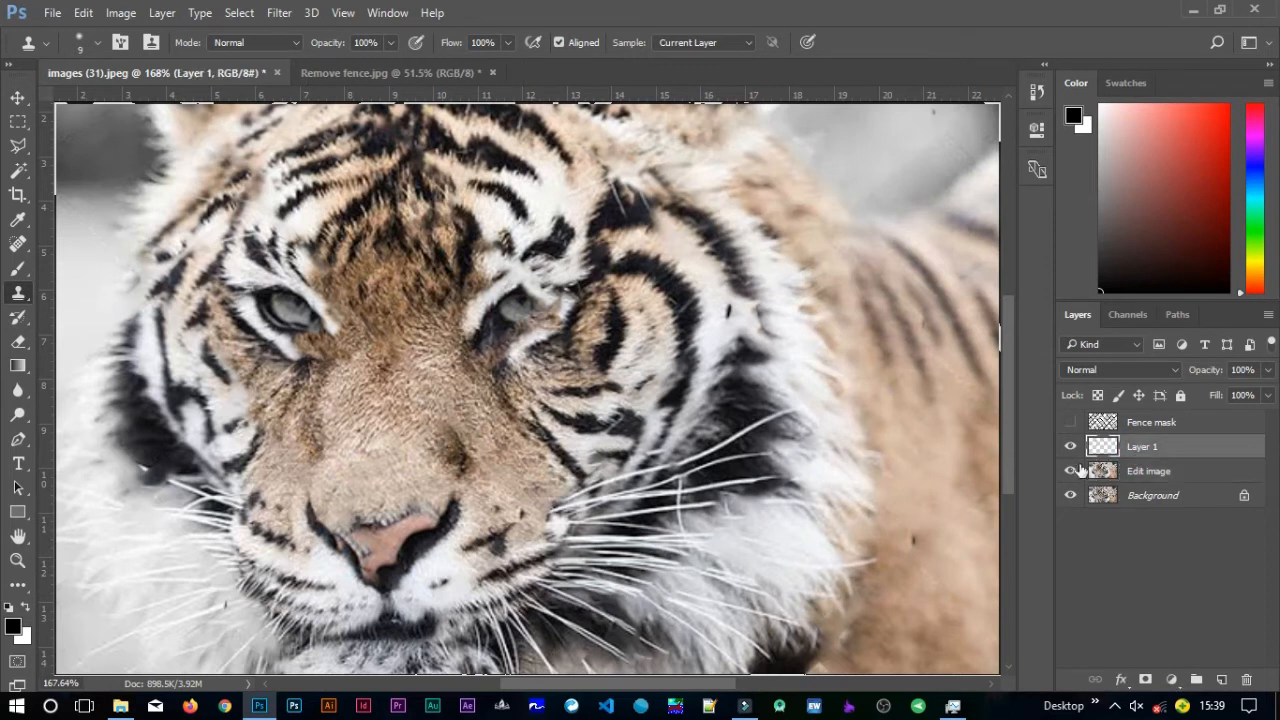
click(339, 542)
click(341, 545)
scroll(395, 560, down, 3)
scroll(405, 565, down, 1)
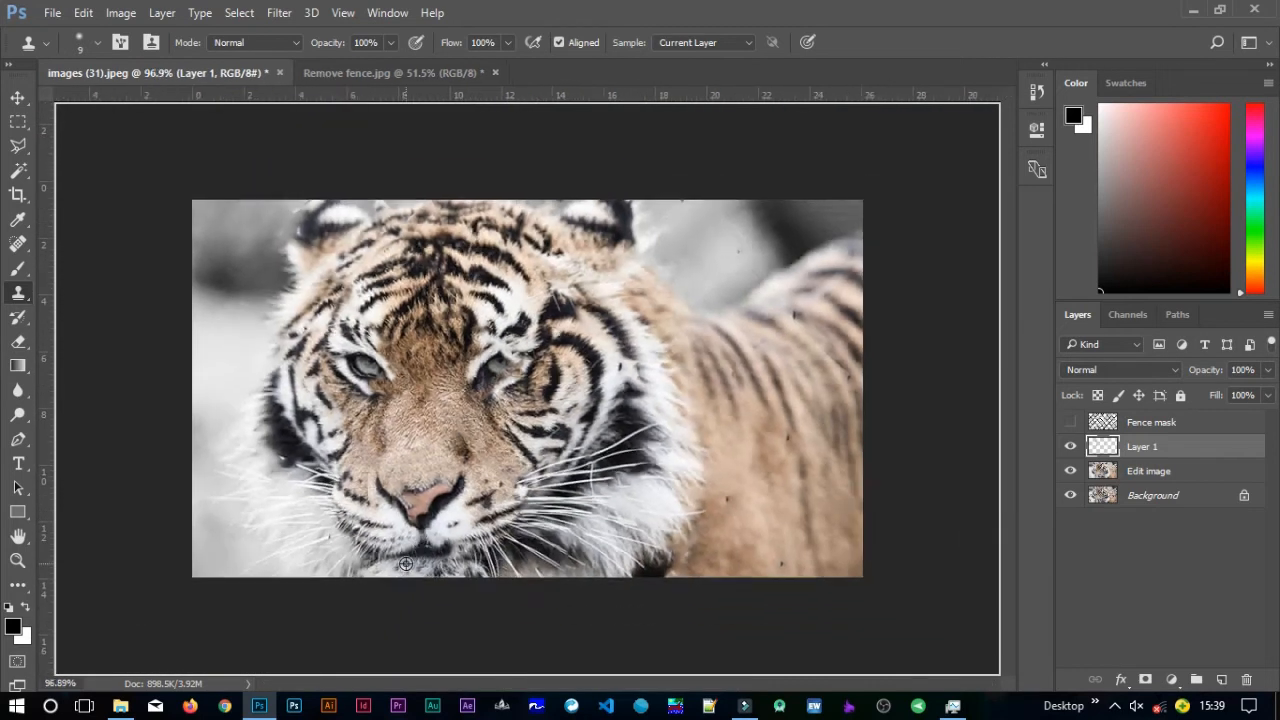
Clone clean pink skin from Edit image over the fence marks on the lower part of the nose on Layer 1.
scroll(425, 532, up, 2)
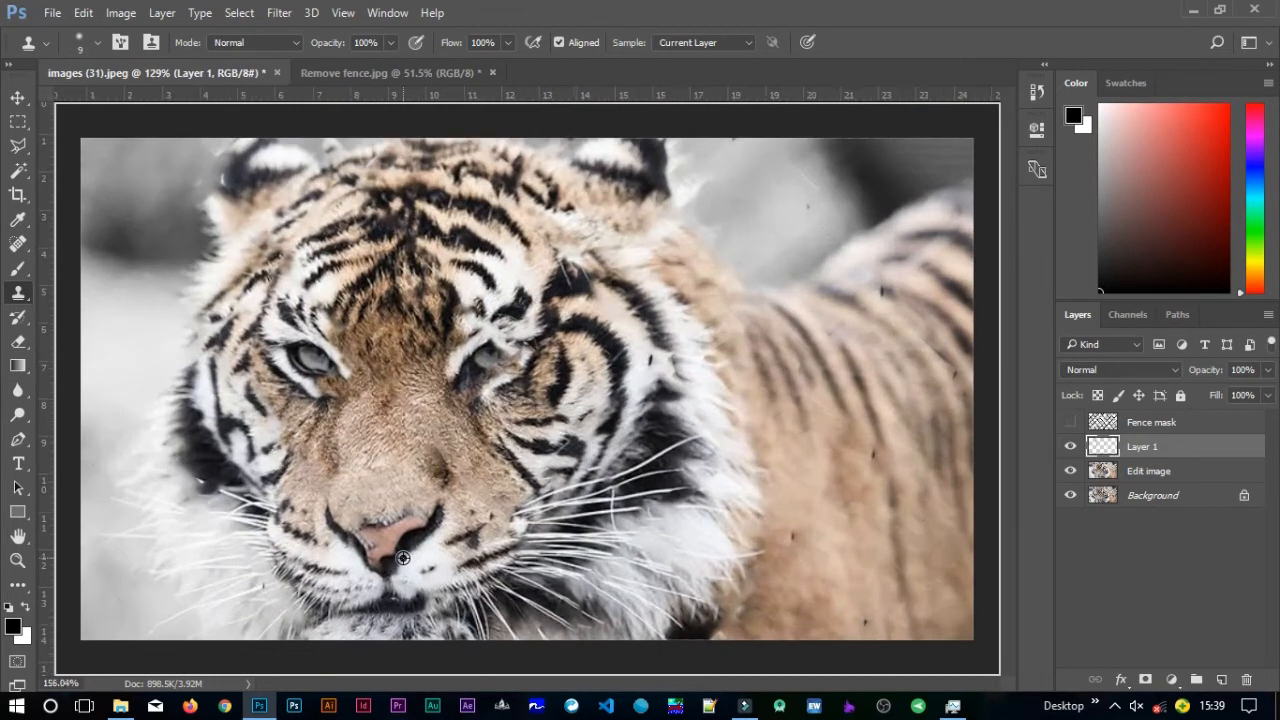
scroll(405, 560, up, 2)
drag(437, 568, 468, 481)
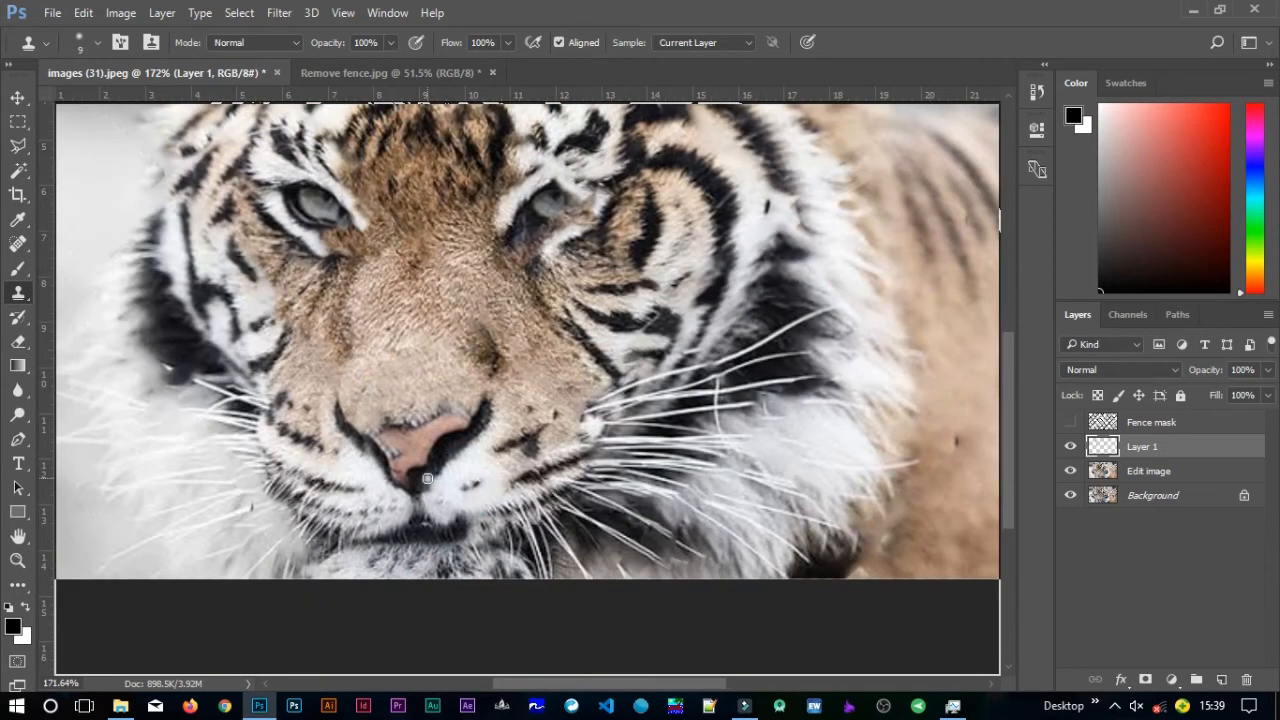
scroll(440, 475, up, 1)
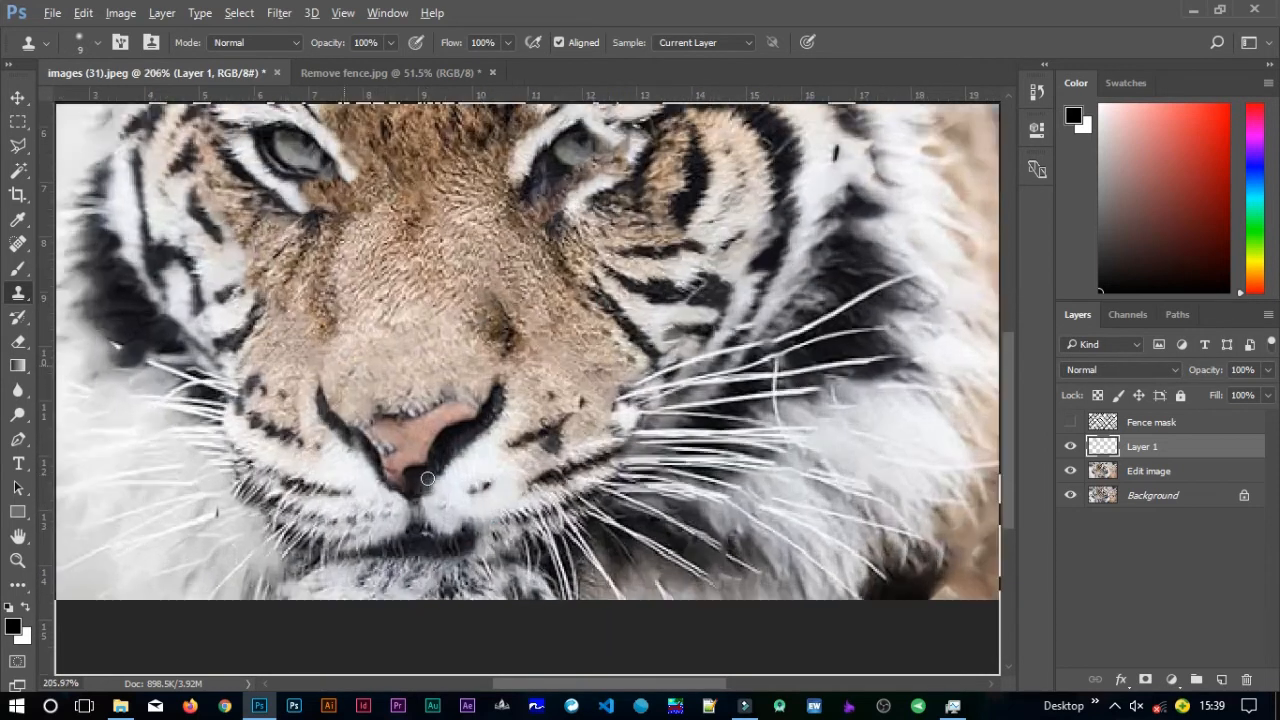
click(1146, 470)
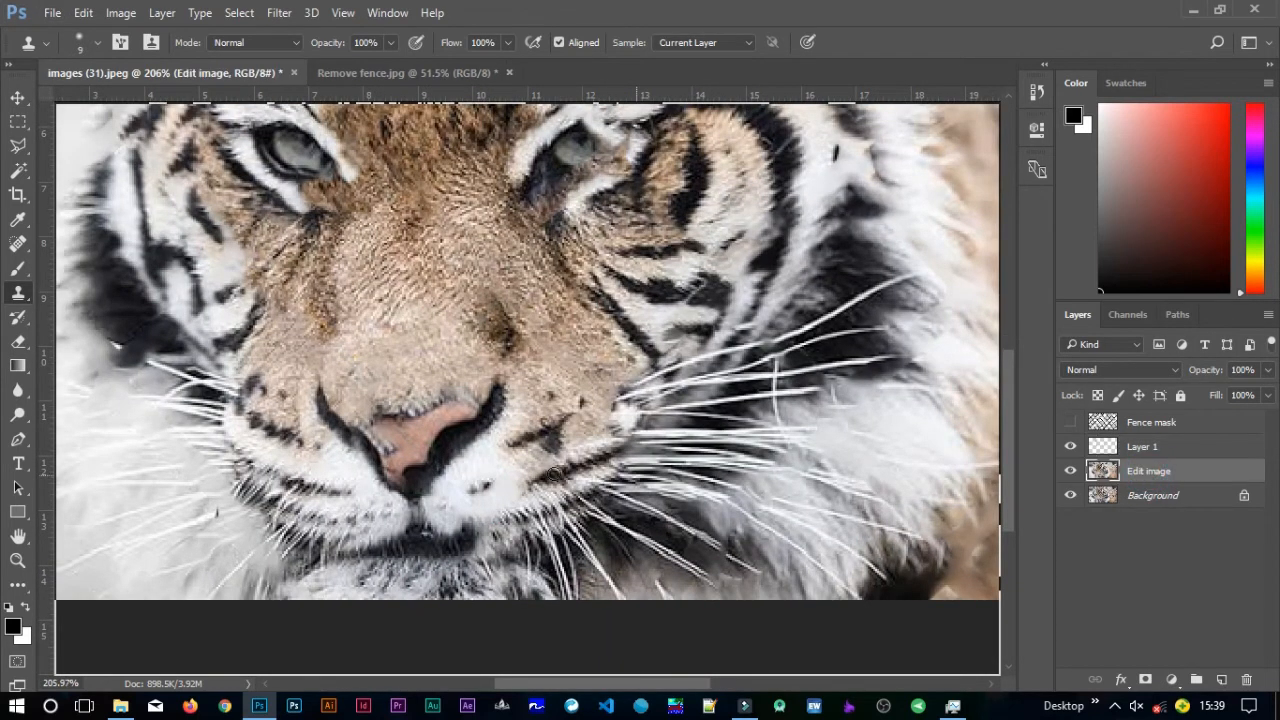
alt+click(416, 450)
click(1130, 447)
click(412, 469)
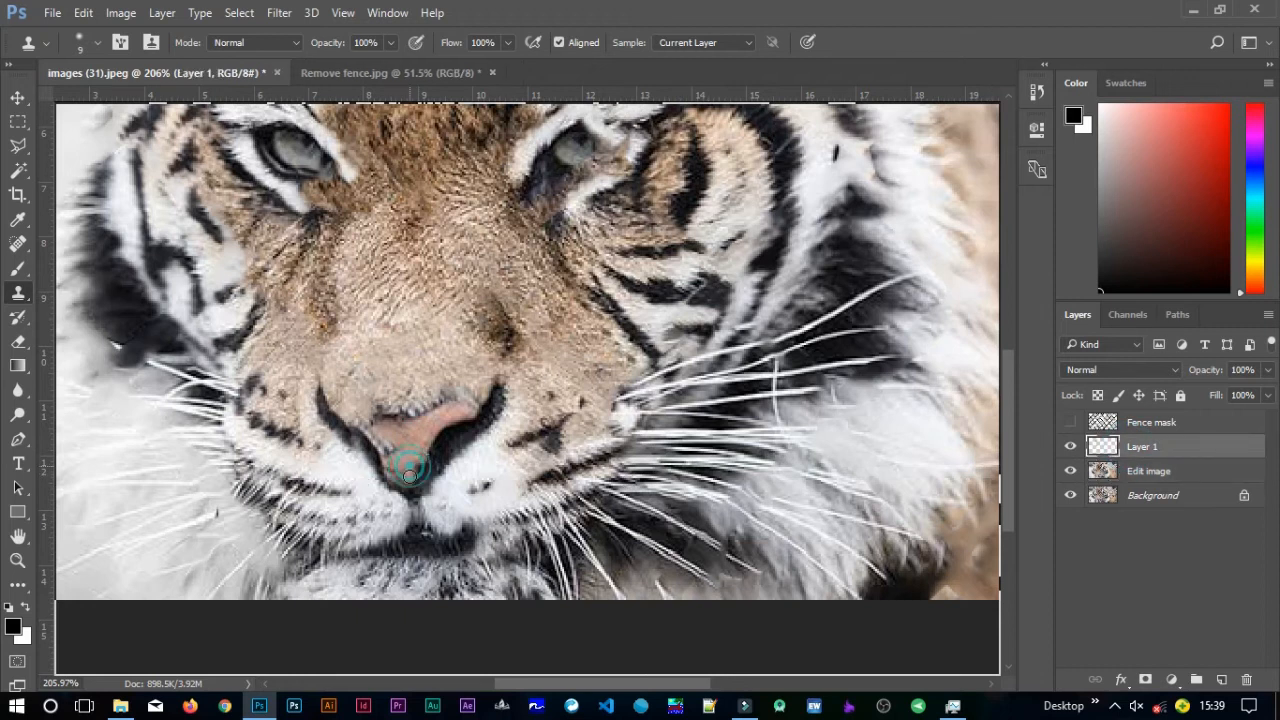
click(424, 465)
click(421, 465)
click(417, 467)
click(415, 478)
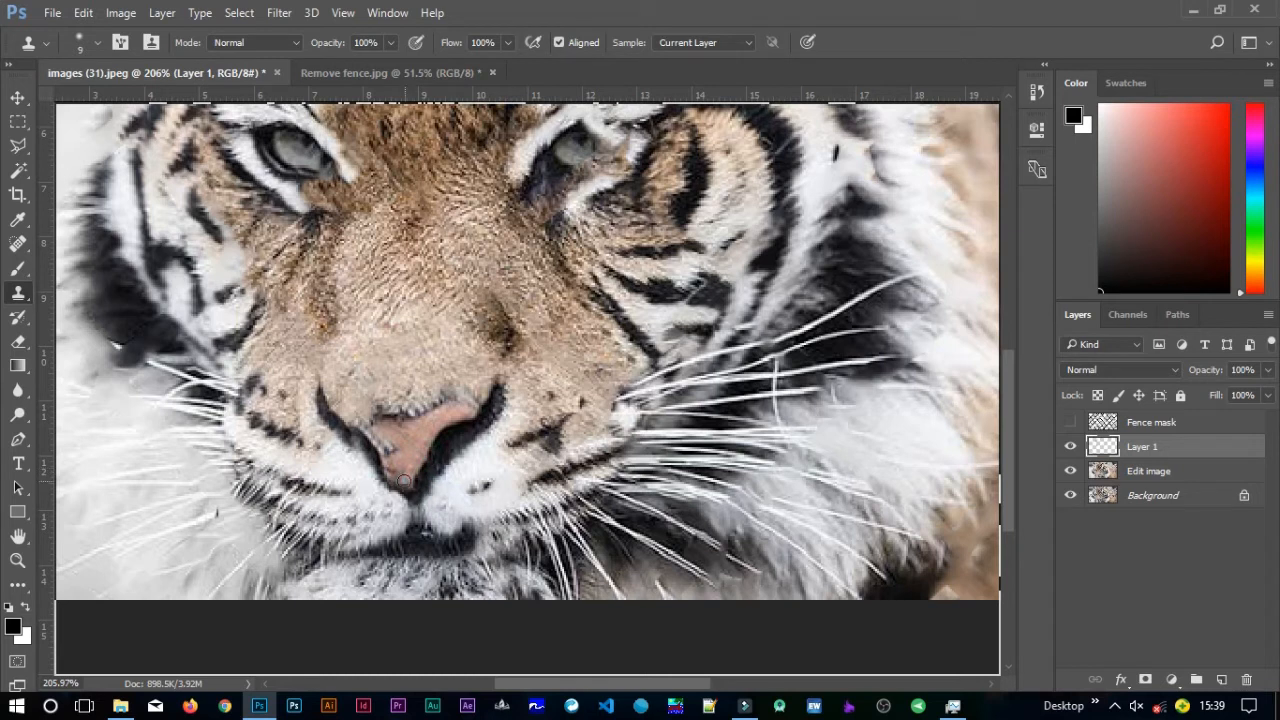
click(390, 462)
click(396, 450)
Cover the dark marks on the upper left-hand part of the pink nose on Layer 1, sampling pink skin from Edit image.
click(1104, 471)
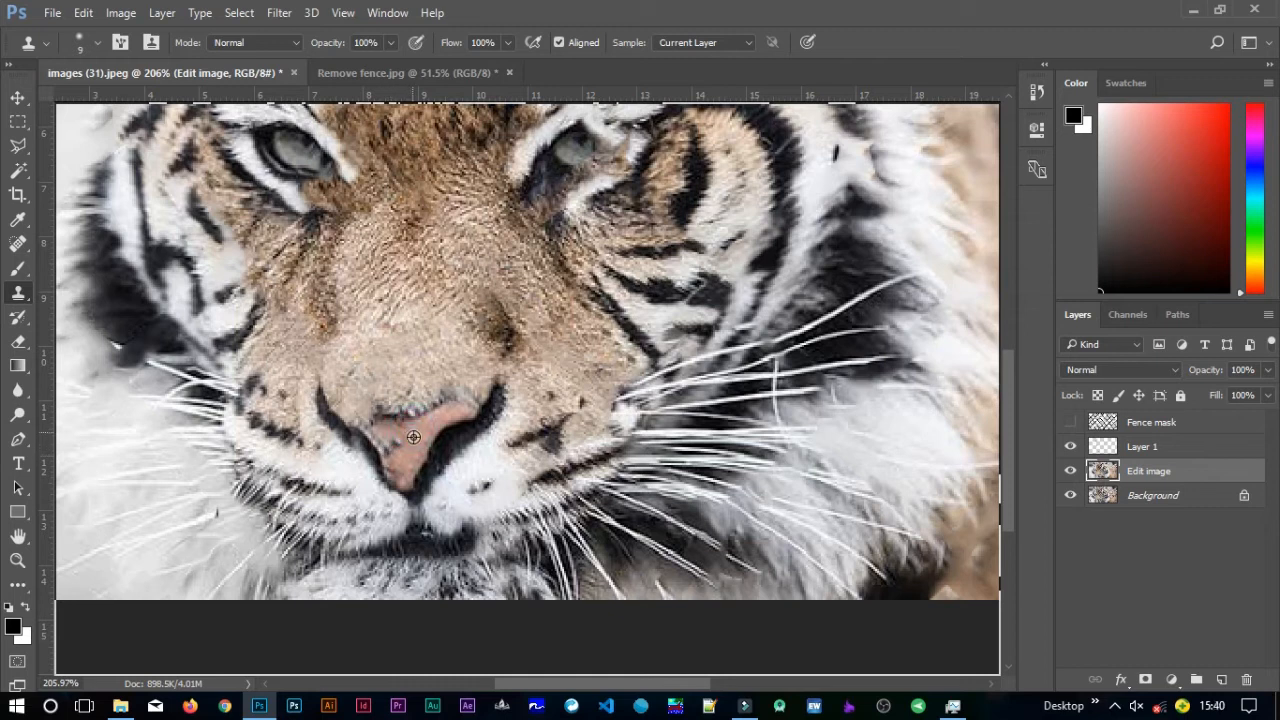
click(1118, 446)
click(1153, 449)
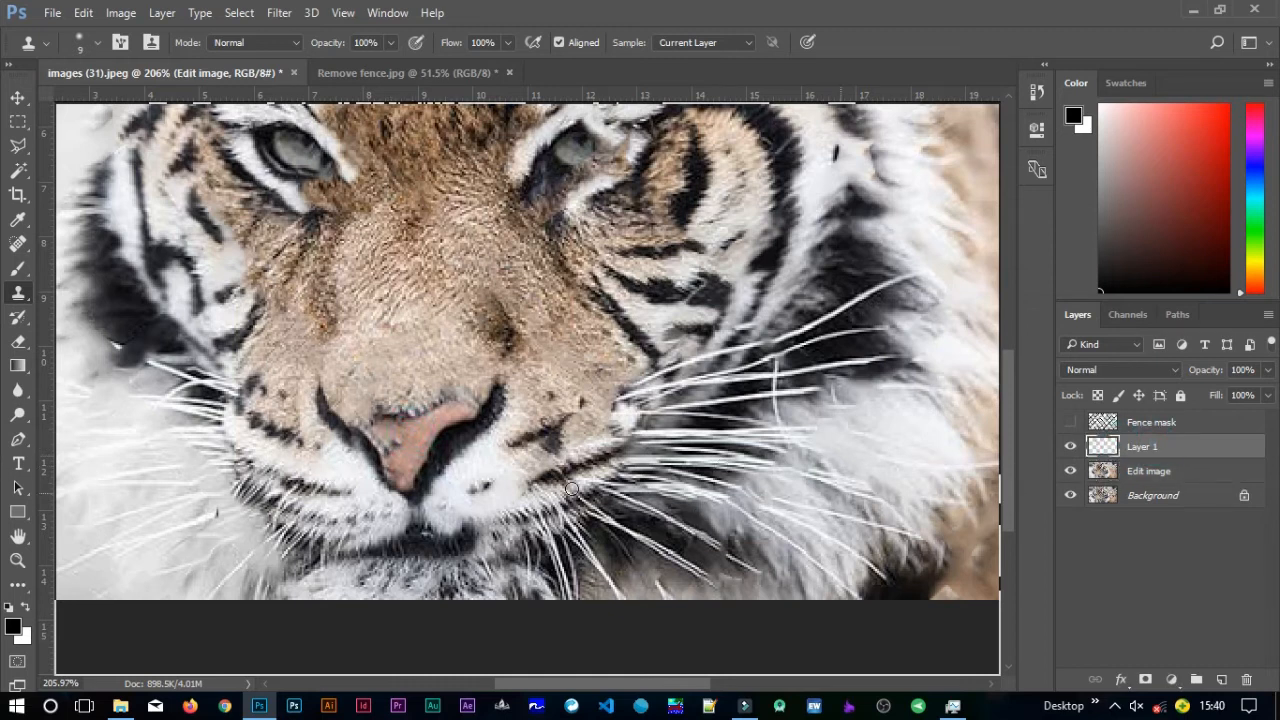
click(376, 431)
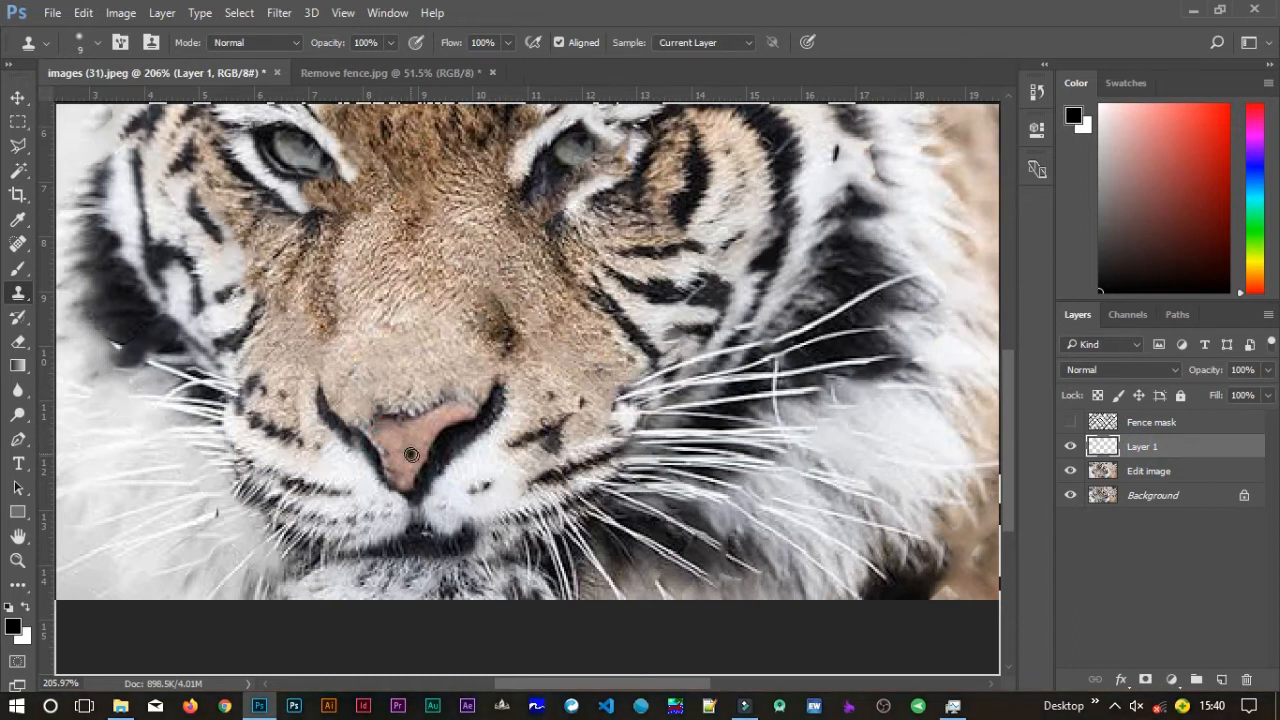
Rebuild the nose's upper left-hand corner and upper edge on Layer 1, cloning from Edit image, and check the whole photo.
click(1105, 472)
click(403, 411)
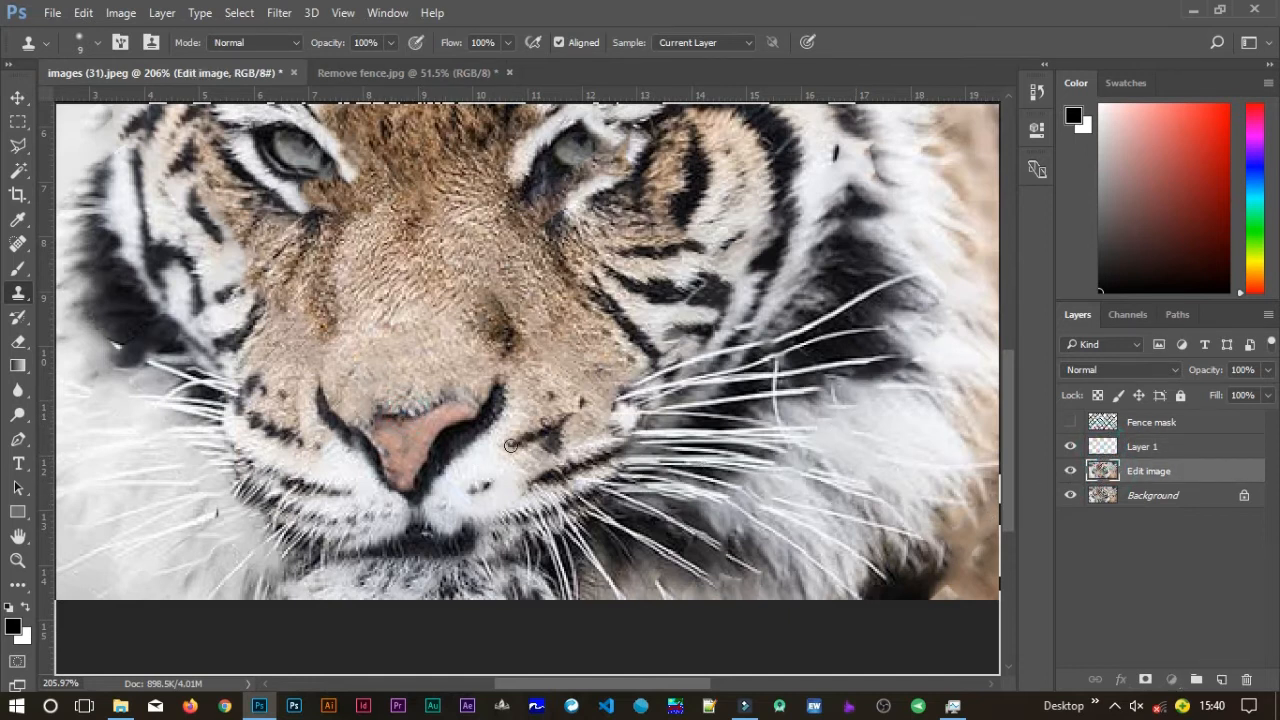
click(1103, 447)
click(367, 410)
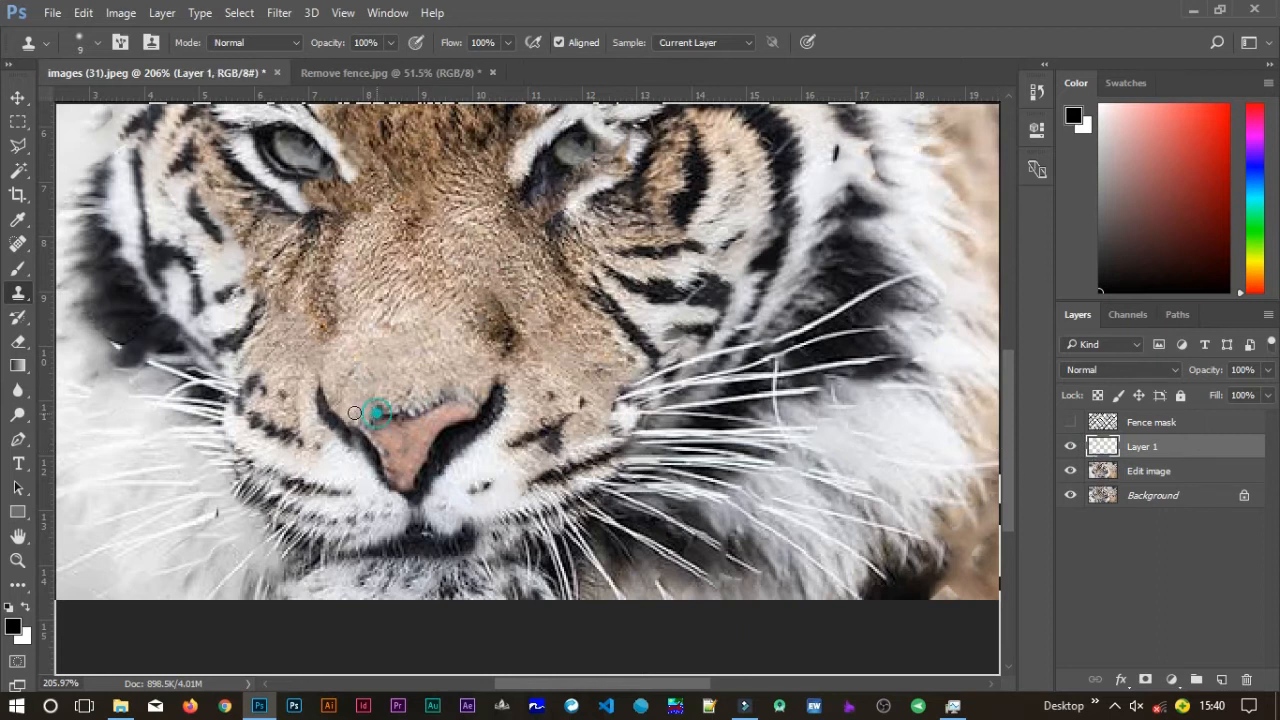
click(363, 416)
click(356, 418)
click(353, 420)
click(353, 419)
click(355, 410)
drag(386, 424, 416, 425)
scroll(466, 486, down, 2)
scroll(466, 486, down, 1)
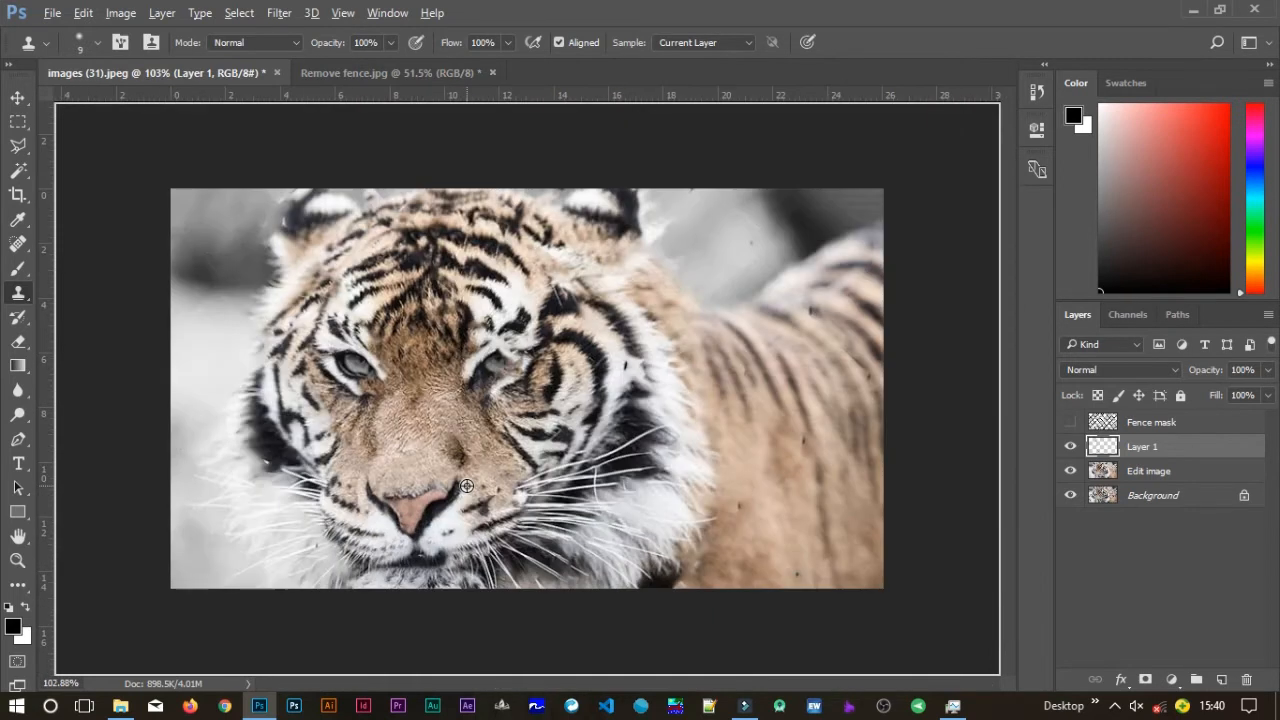
scroll(466, 486, down, 1)
scroll(466, 486, down, 1)
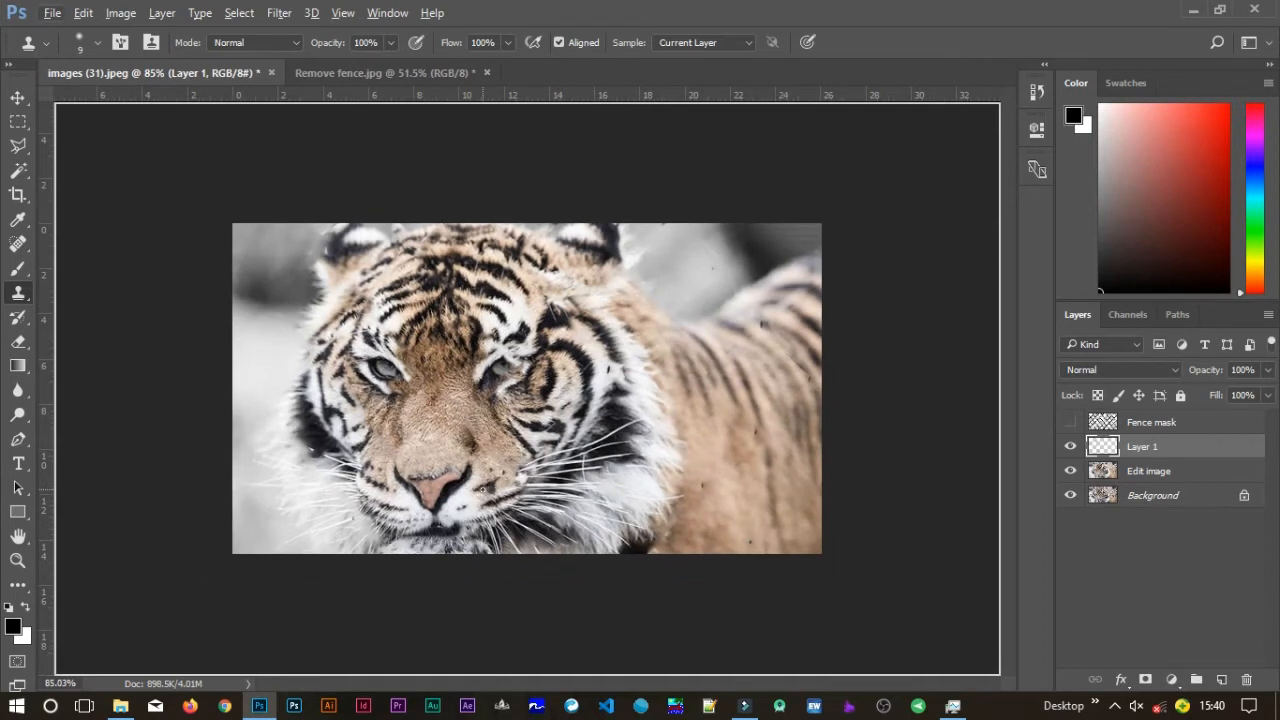
Switch to the Move tool, deselect the layers and toggle Layer 1's visibility to compare the photo with and without the retouching.
key(v)
key(alt+v)
click(883, 540)
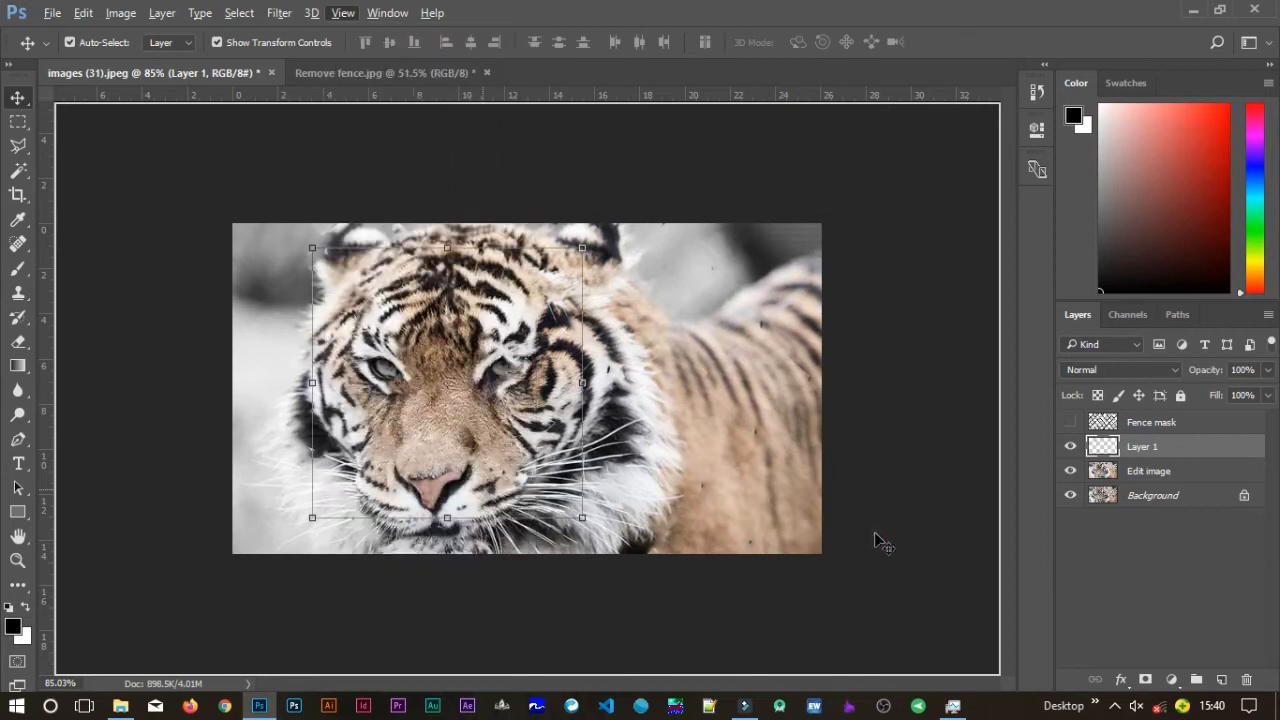
click(1073, 449)
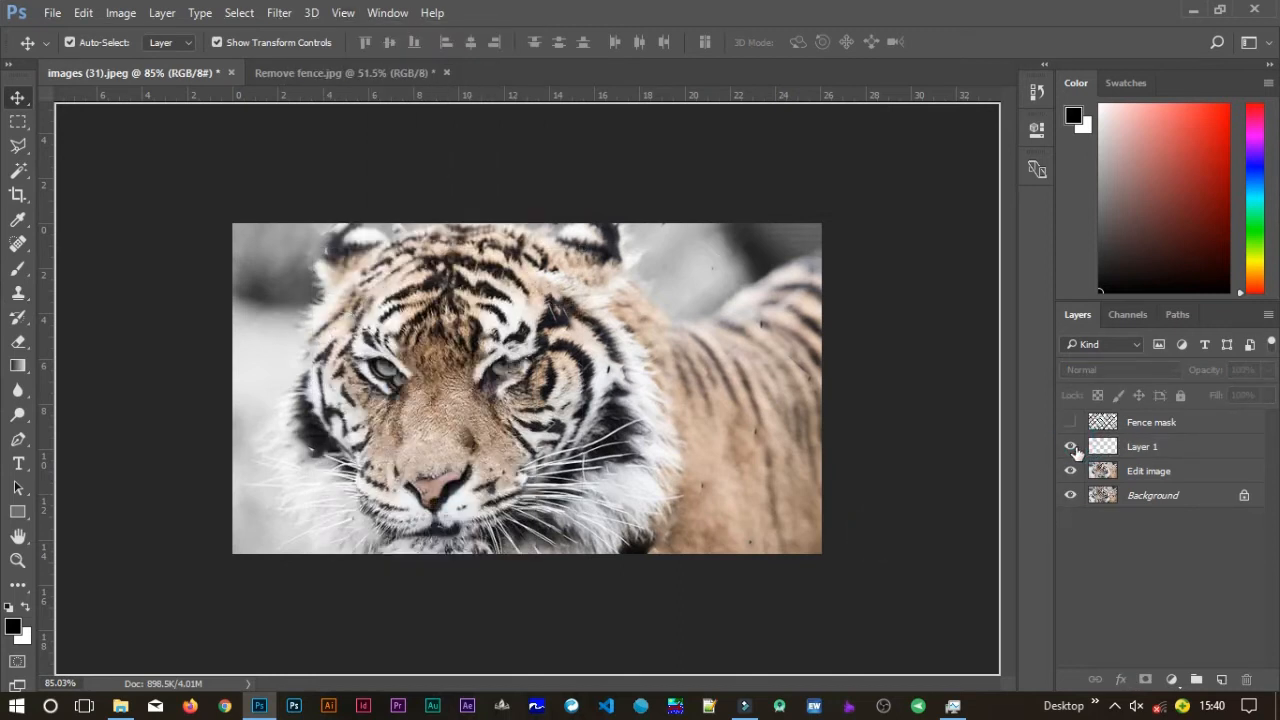
click(1071, 447)
click(1073, 448)
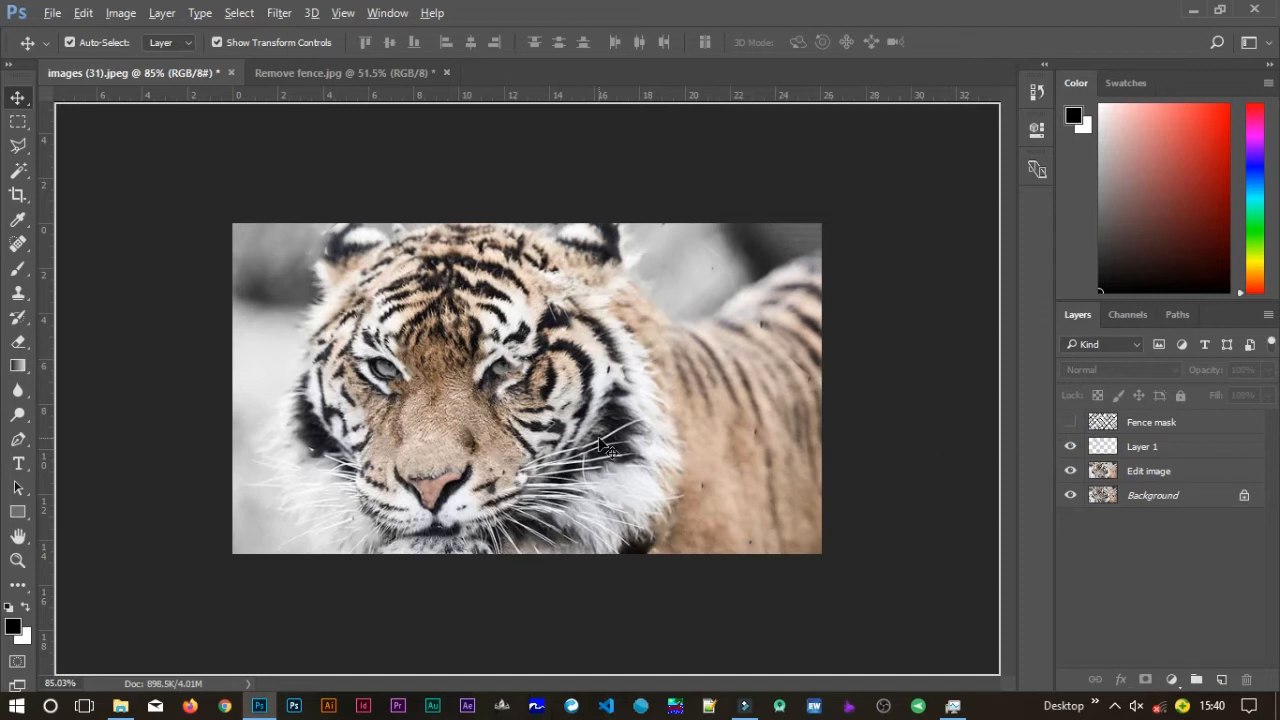
scroll(603, 444, down, 1)
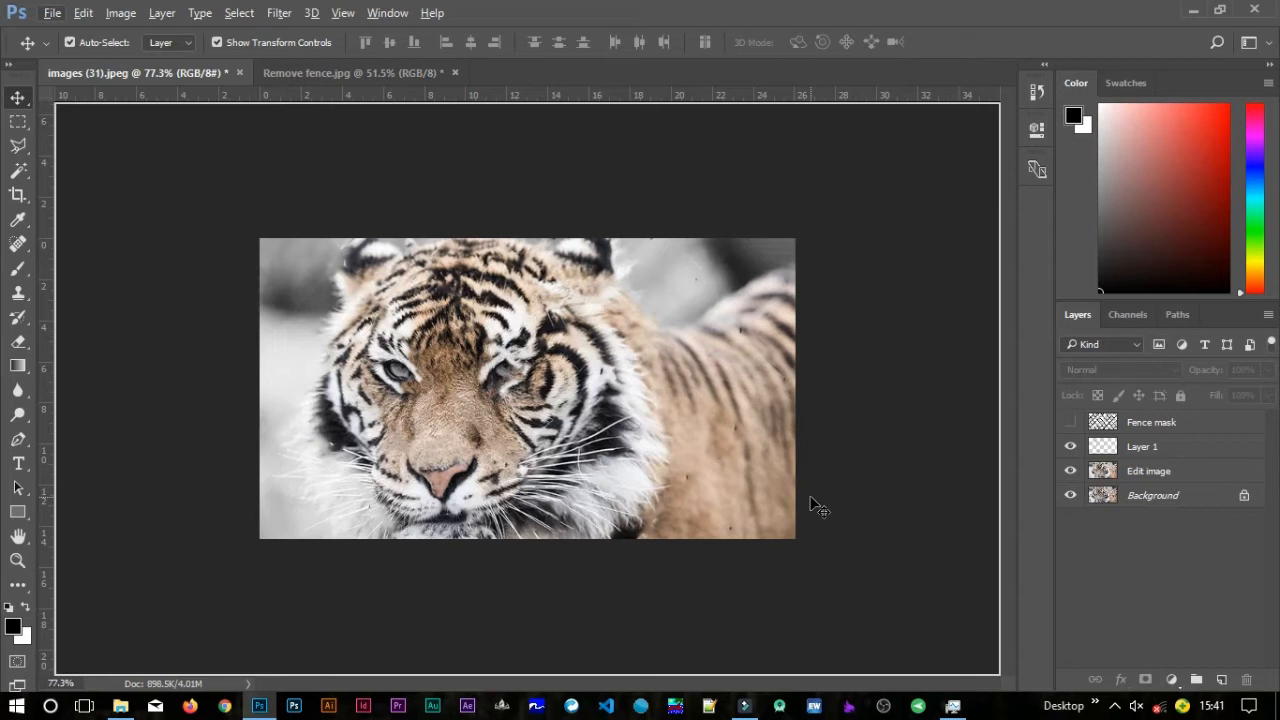
Add a new empty layer above Layer 1 and name it Selective.
click(1138, 446)
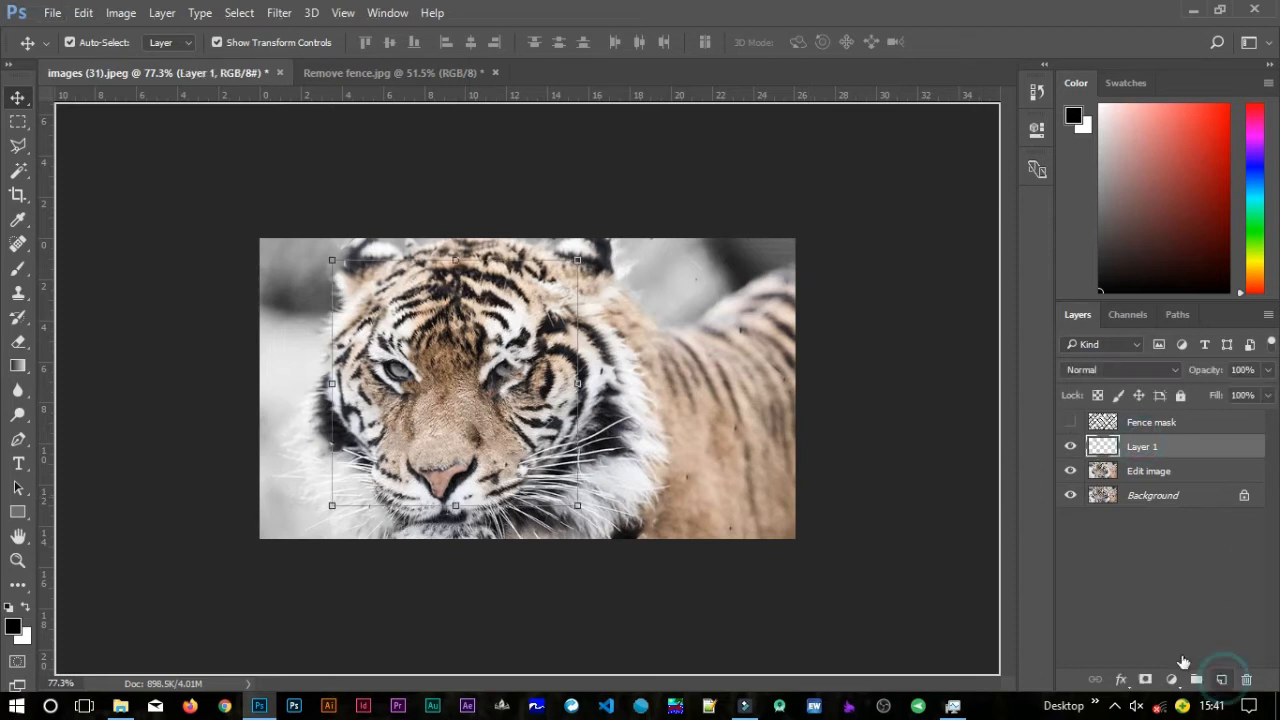
click(1221, 679)
double_click(1140, 447)
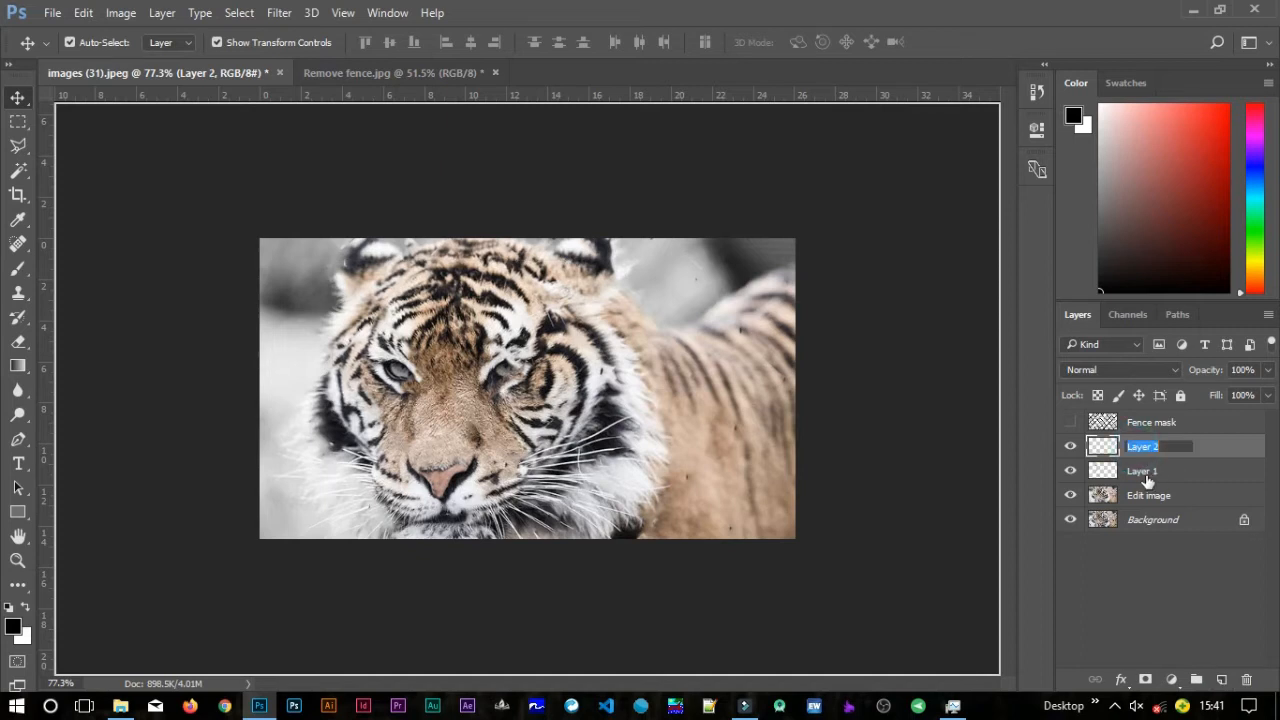
text(Selective)
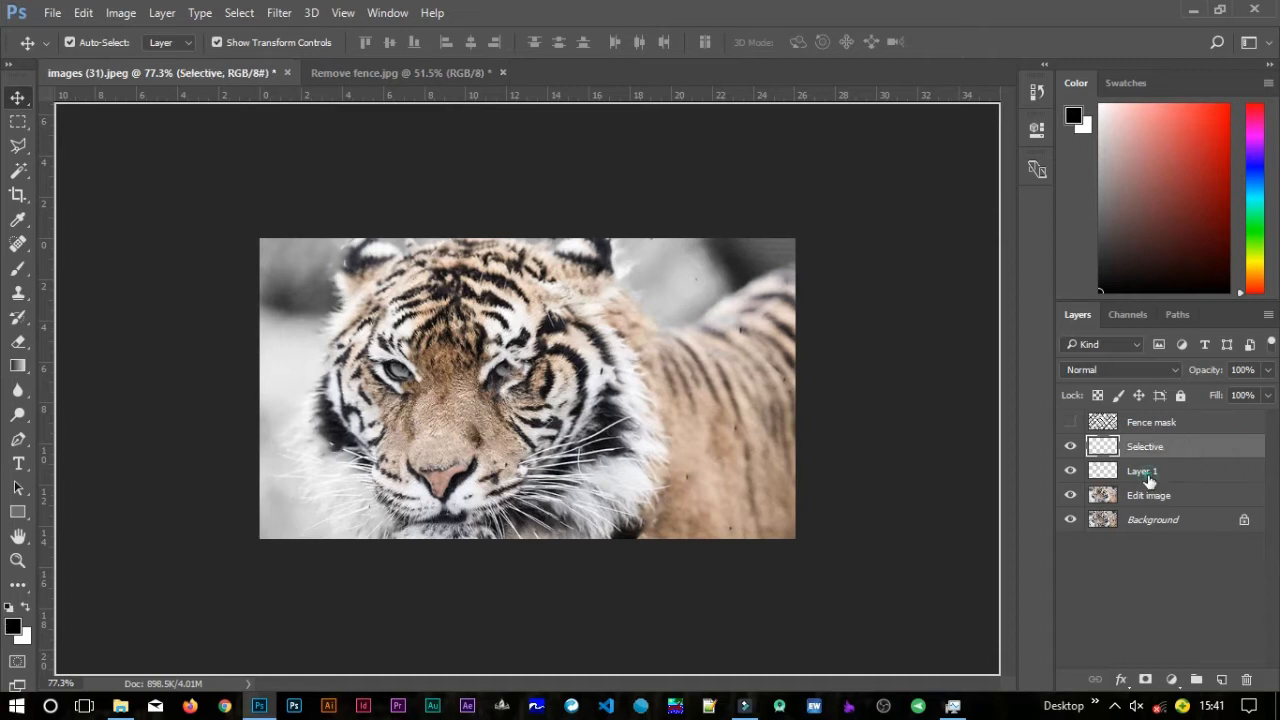
Rename Layer 1 as Edits.
double_click(1145, 471)
text(Edits)
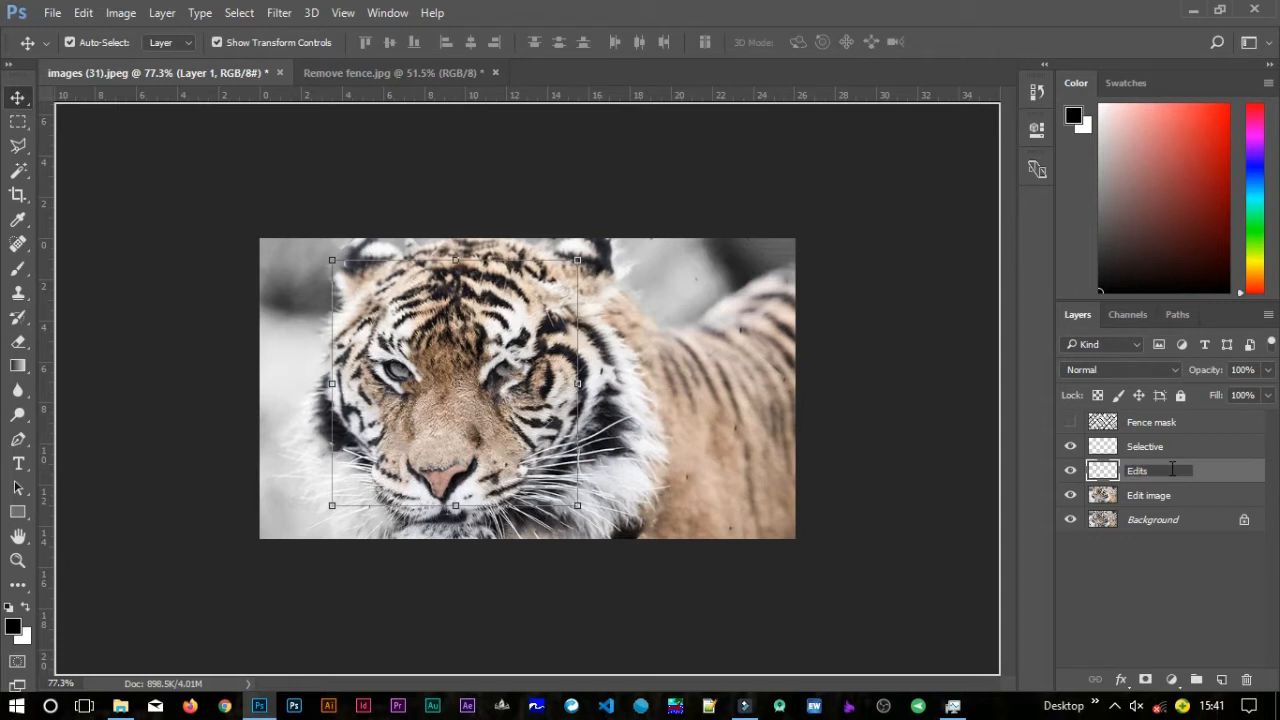
click(1243, 471)
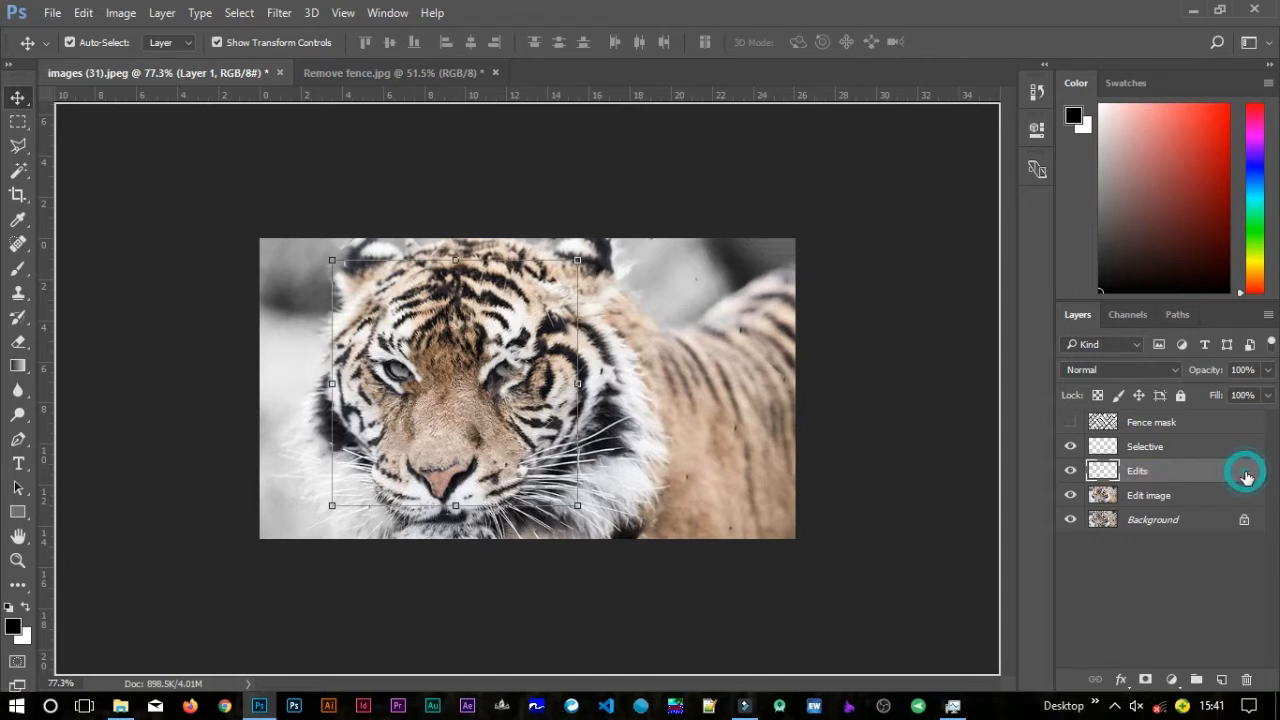
Stamp a merged copy of all visible layers onto the Selective layer and convert it for smart filters.
click(1177, 450)
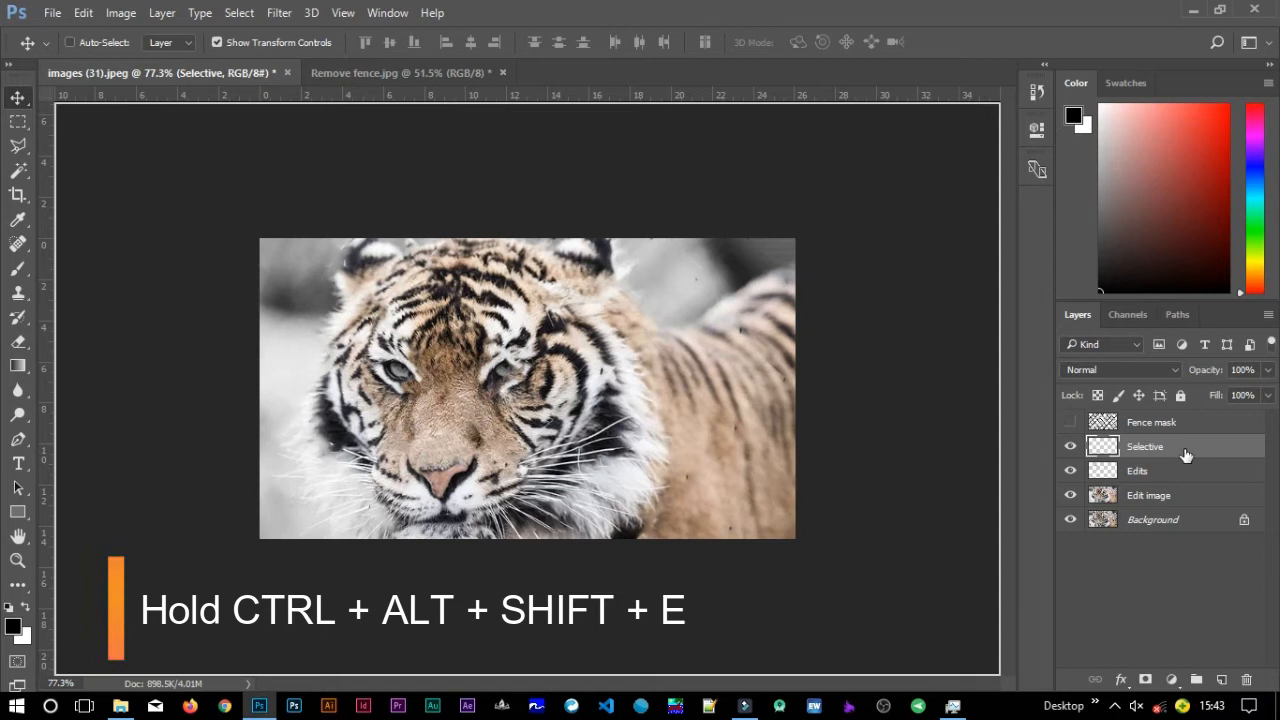
key(ctrl+alt+shift+e)
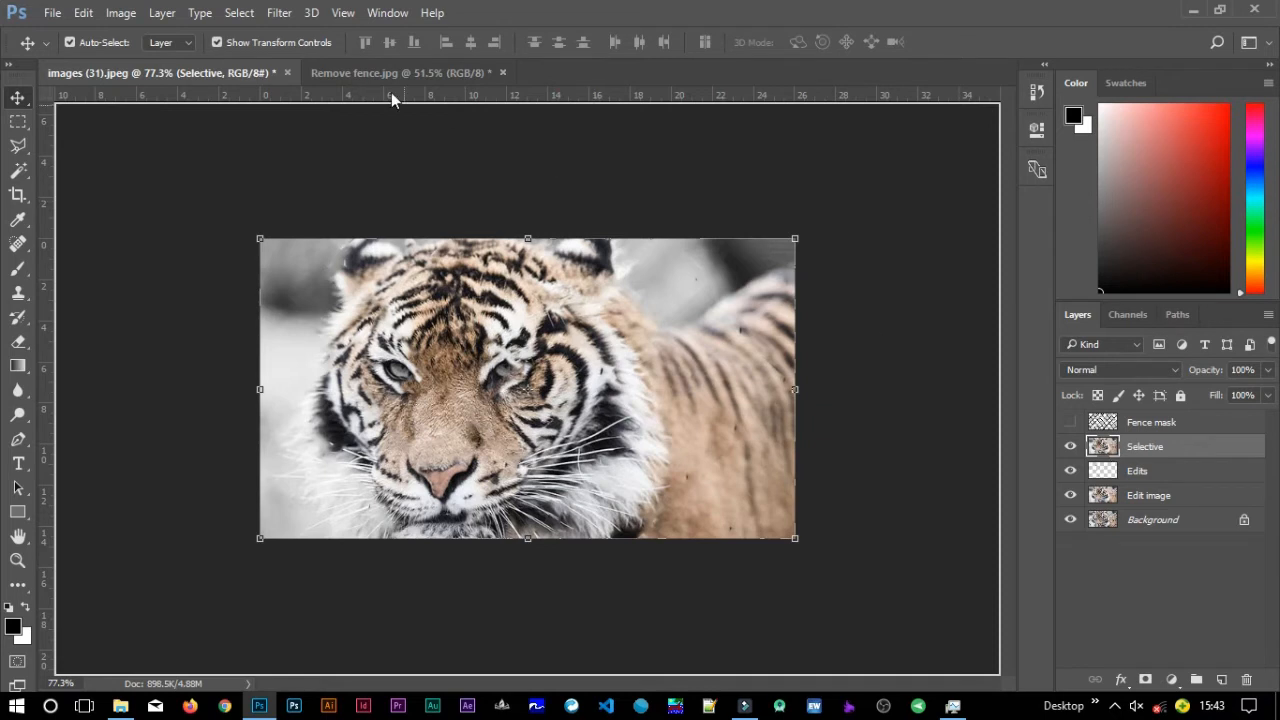
click(279, 13)
click(293, 58)
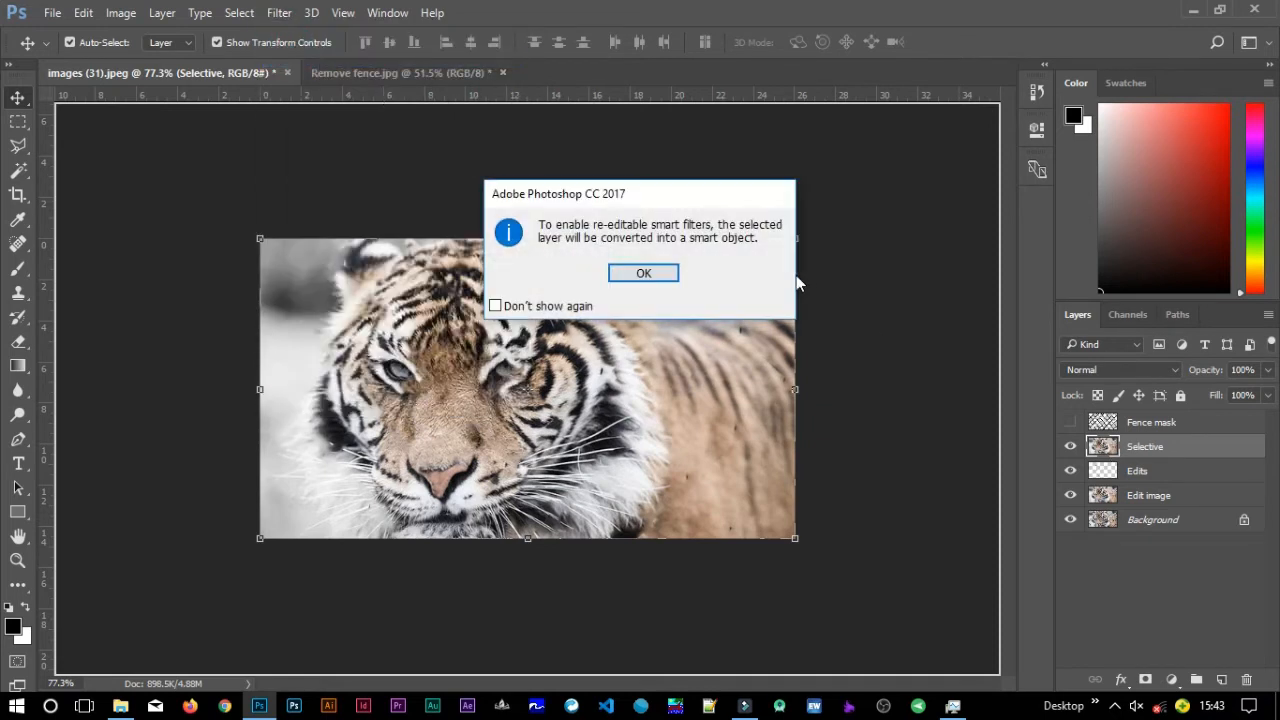
click(643, 273)
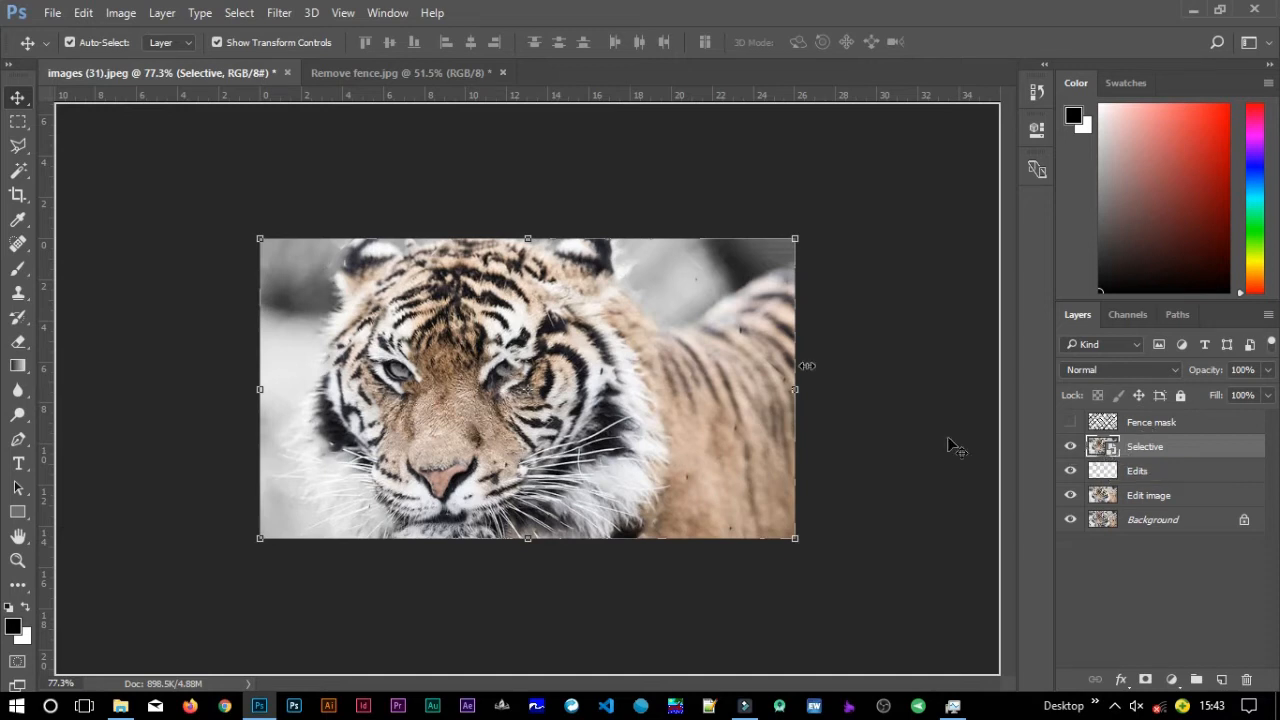
Start a Tilt-Shift blur on the Selective layer, rotate its focus band to vertical and centre it between the tiger's eyes.
click(279, 13)
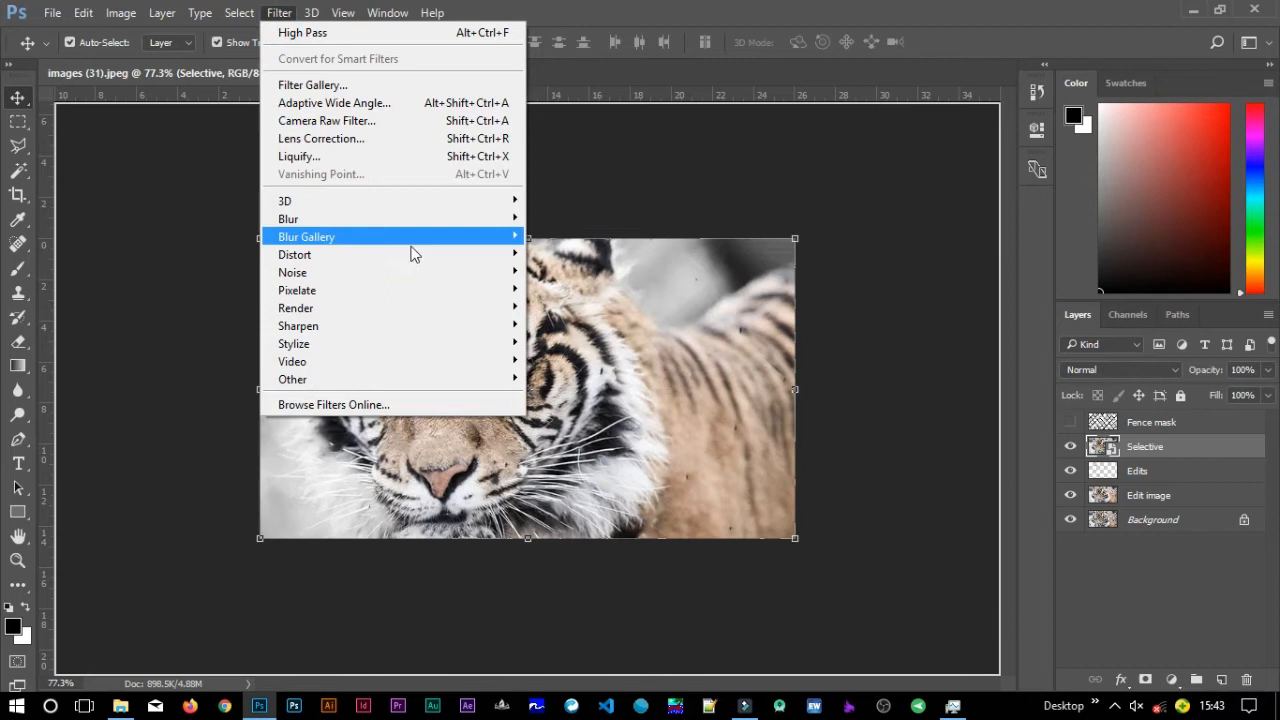
mouse_move(406, 240)
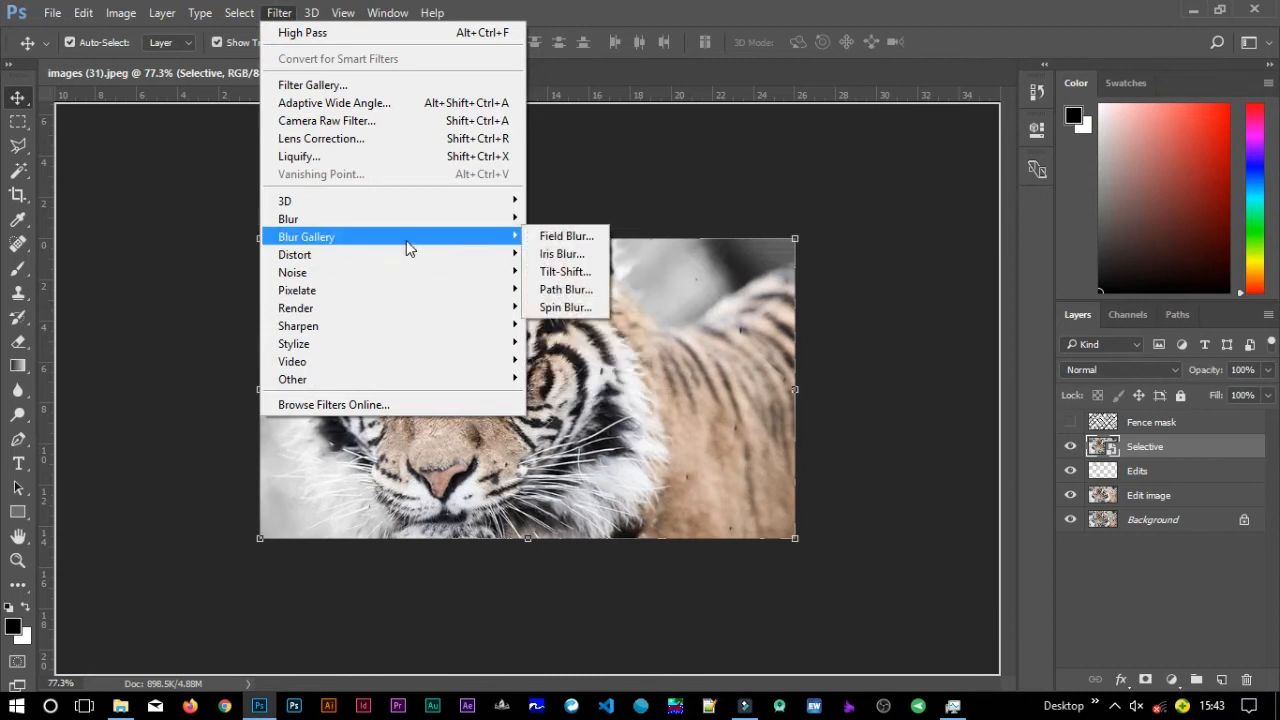
click(597, 271)
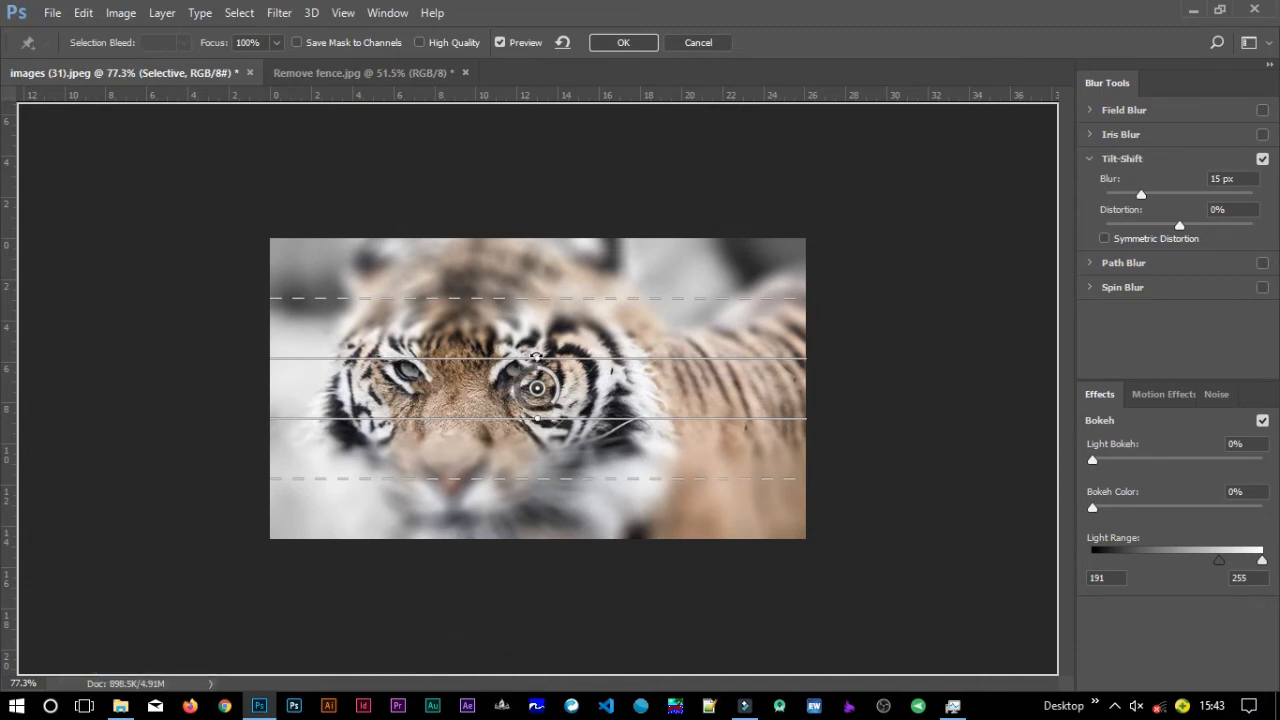
drag(536, 356, 534, 390)
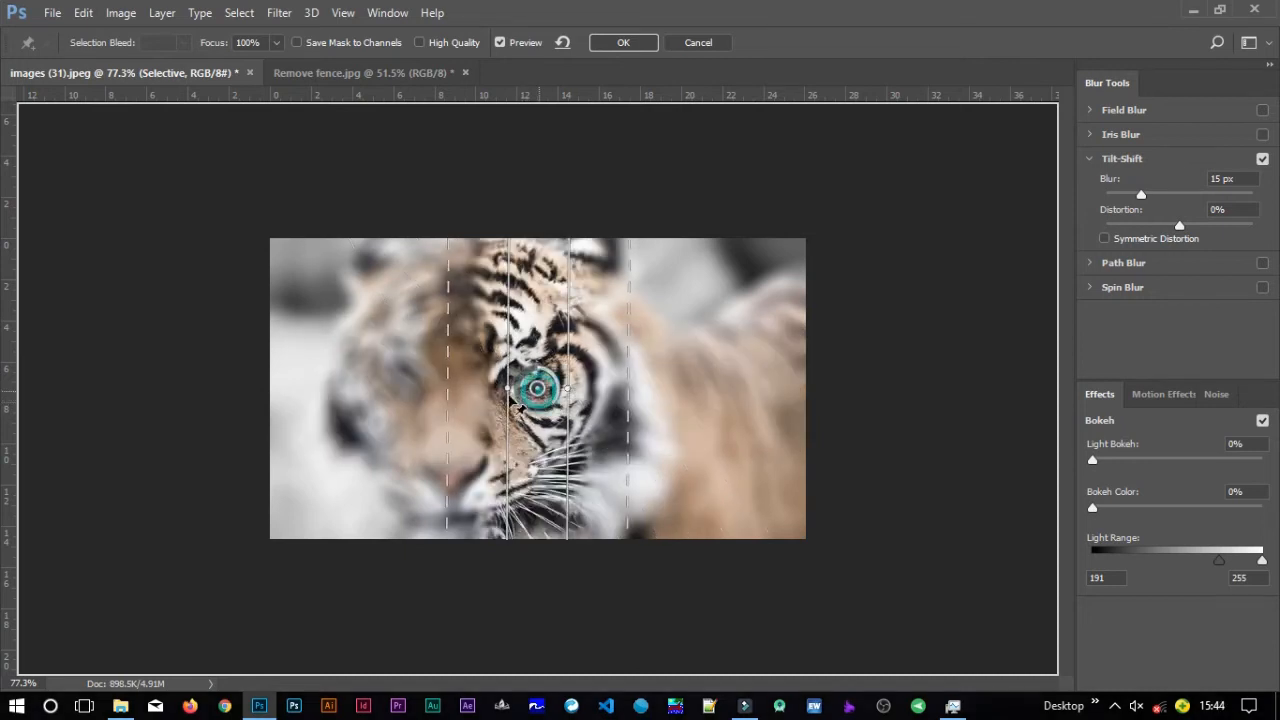
click(476, 374)
mouse_move(475, 374)
mouse_down()
mouse_move(465, 365)
mouse_move(477, 374)
mouse_up()
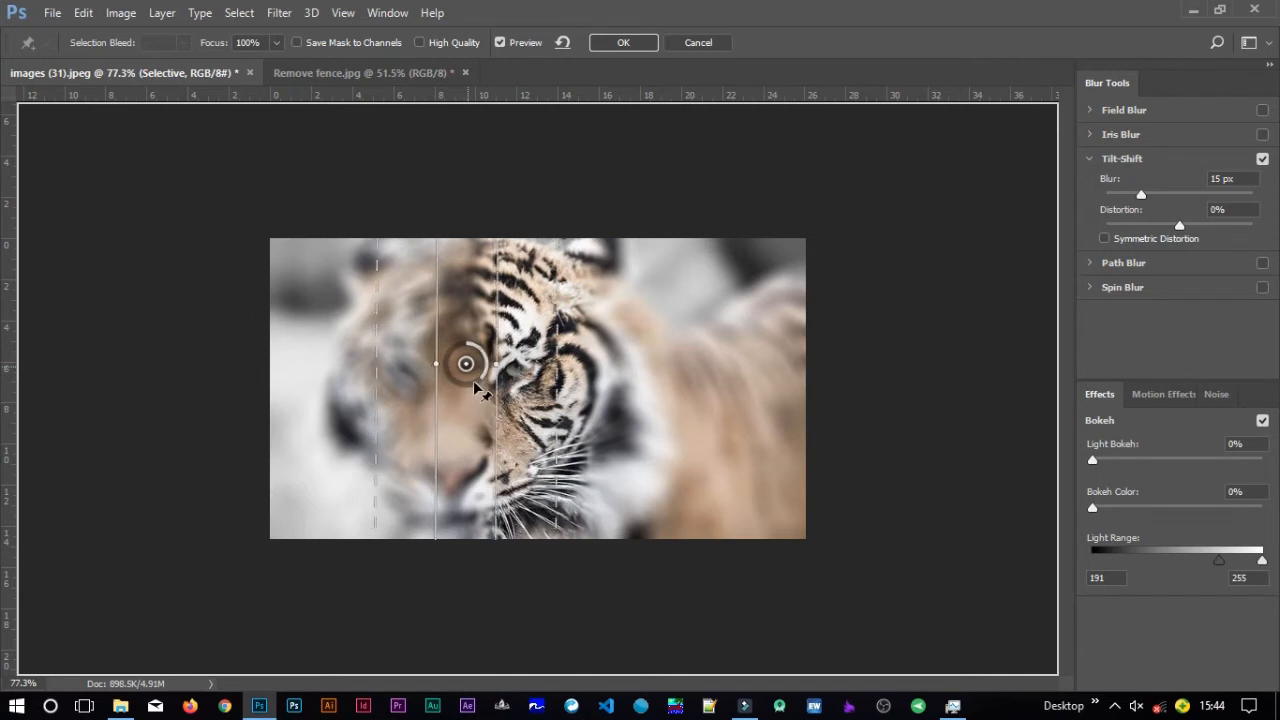
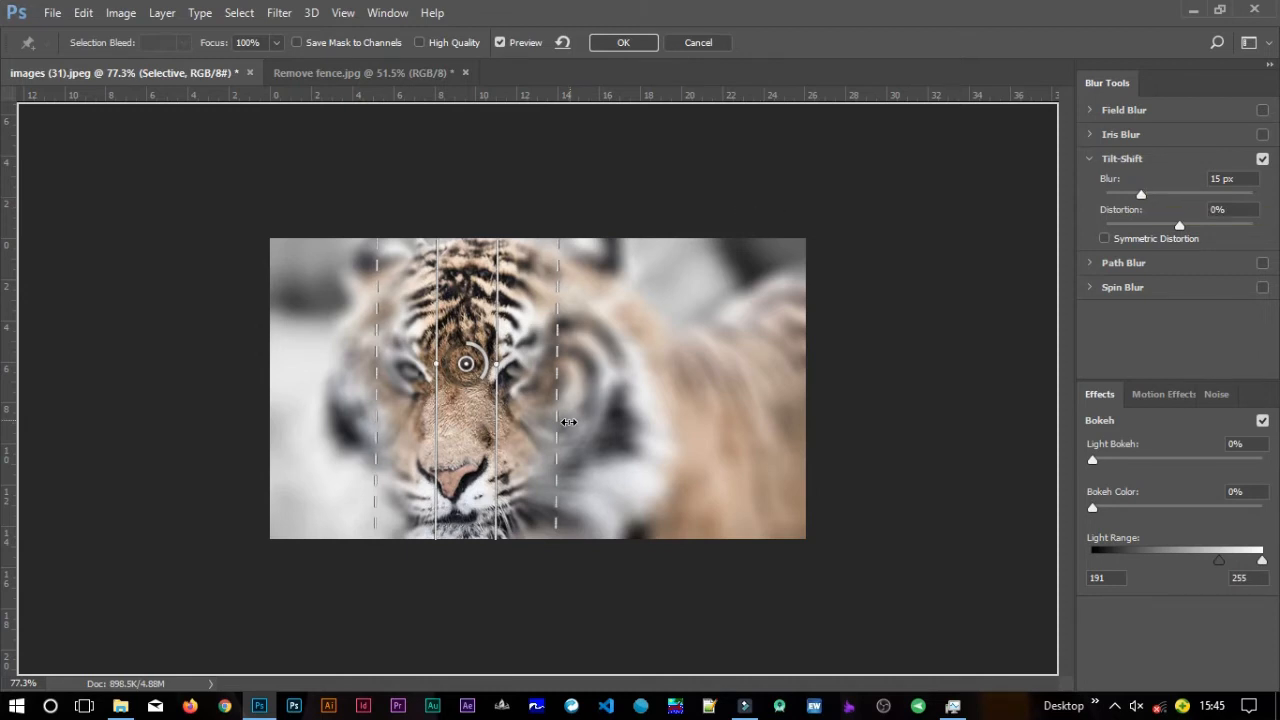
Widen the Tilt-Shift focus band and its transition areas around the tiger's face and set the blur to 6 px.
drag(558, 380, 674, 381)
drag(378, 370, 310, 369)
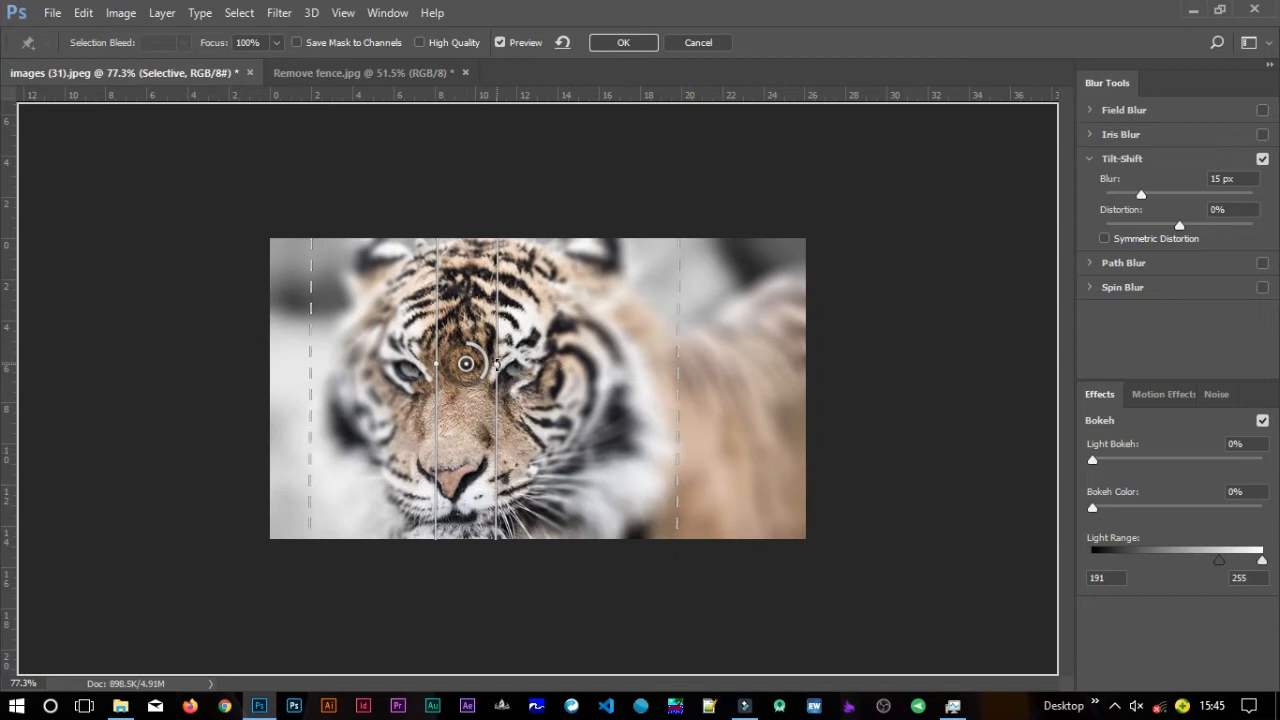
drag(506, 378, 553, 374)
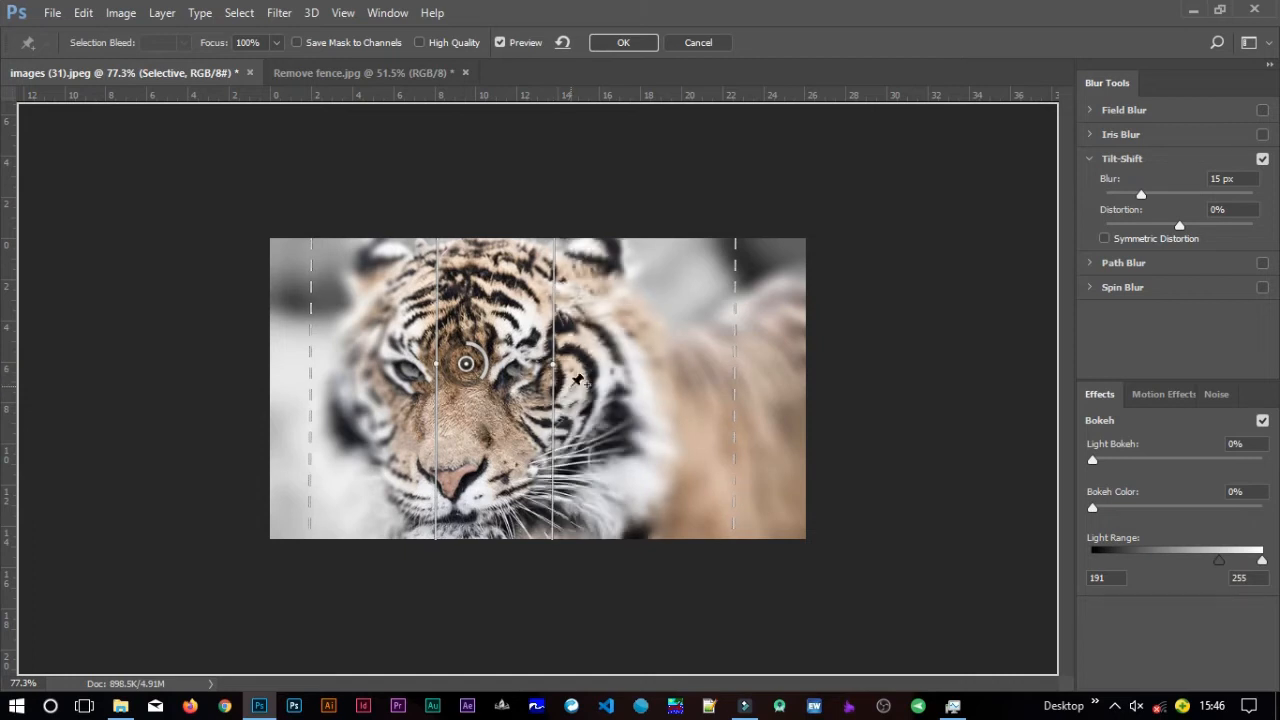
drag(559, 393, 572, 389)
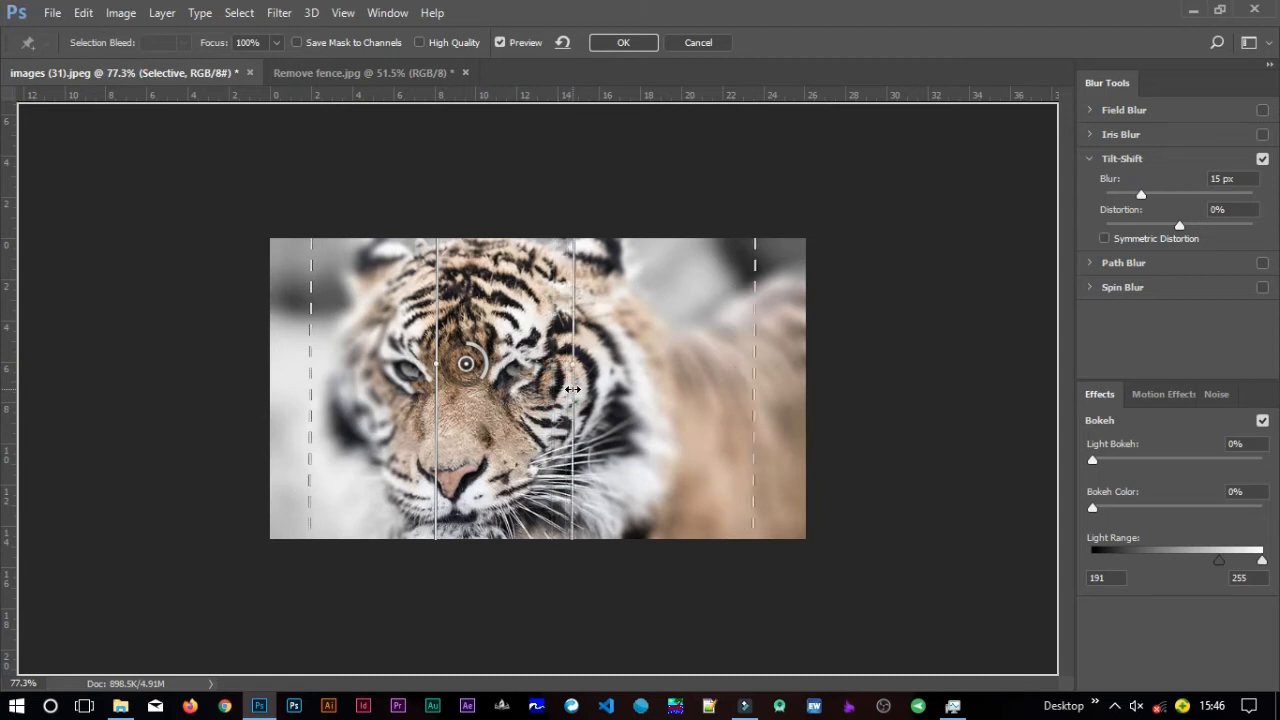
drag(436, 418, 377, 416)
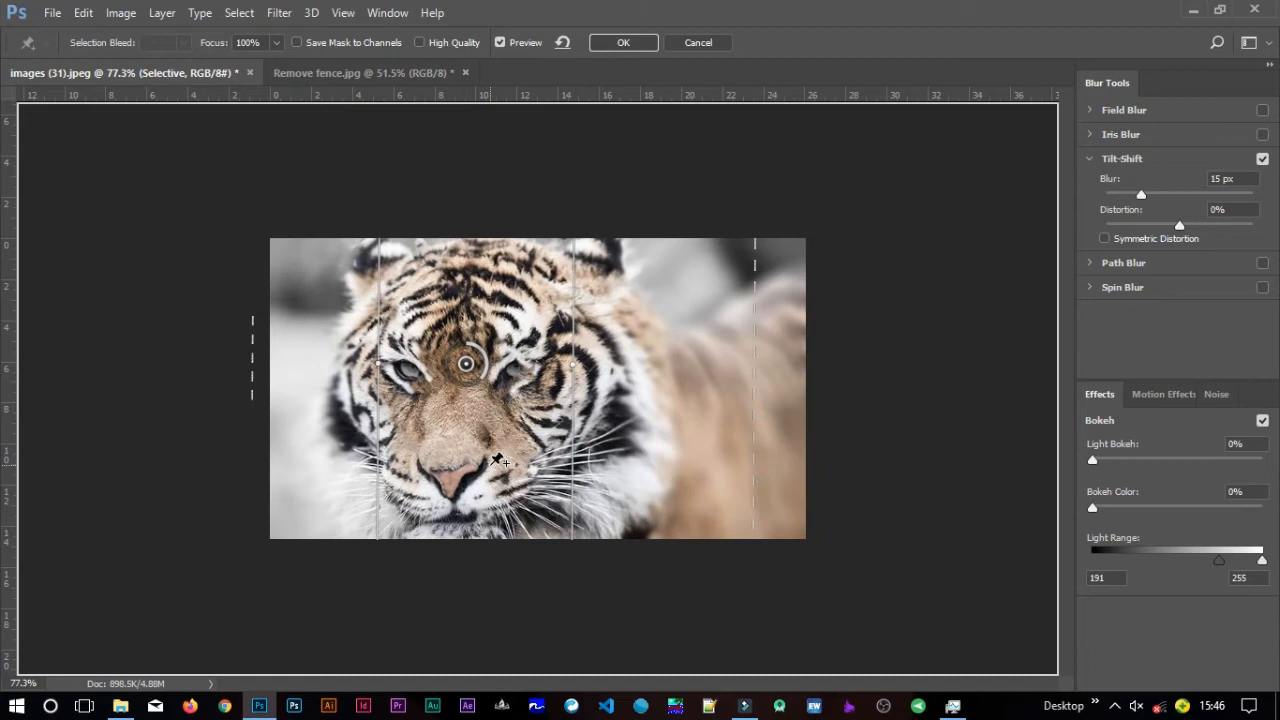
drag(1143, 202, 1147, 199)
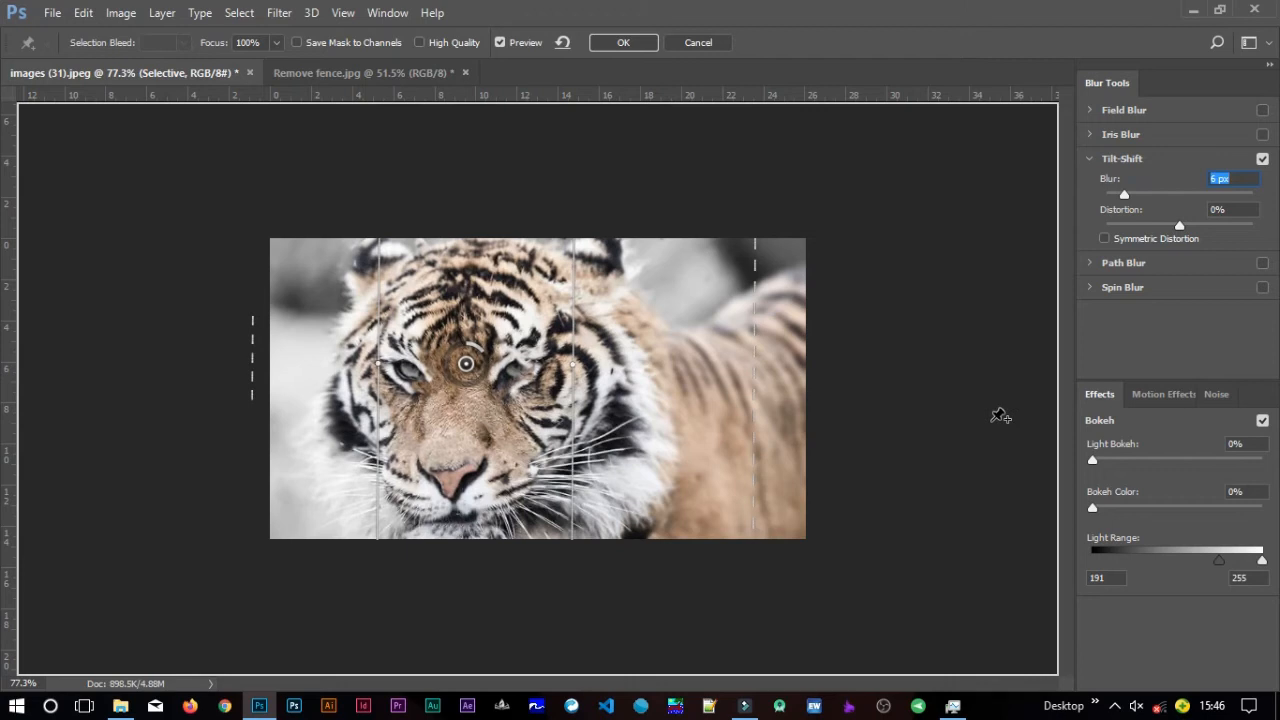
Enable Field Blur in addition to Tilt-Shift and move its pin to the point between the tiger's eyes.
click(1264, 110)
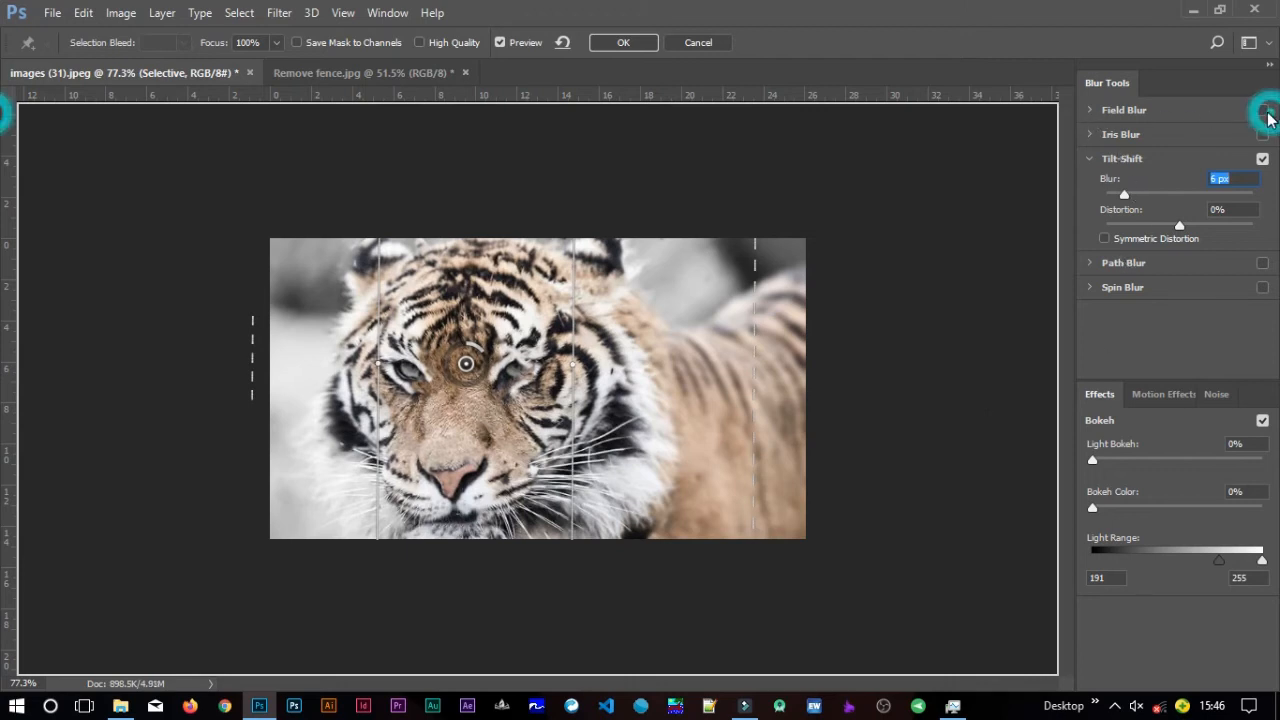
click(1089, 110)
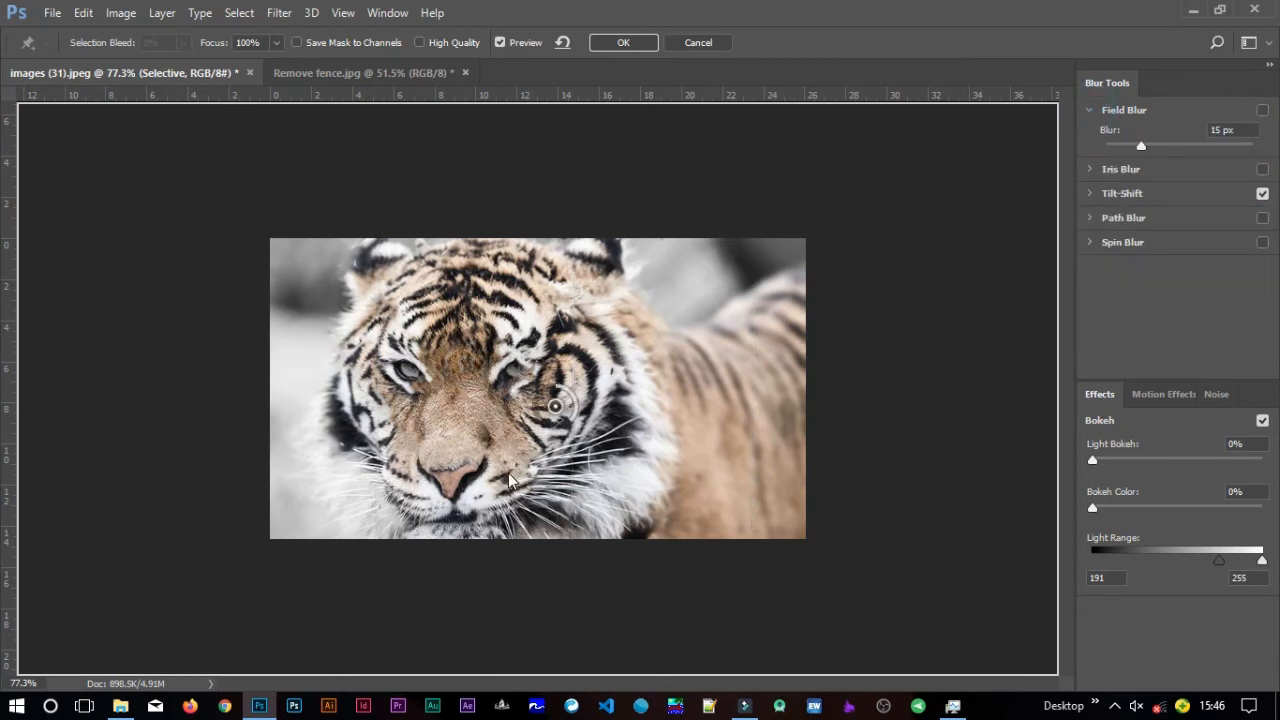
click(1262, 112)
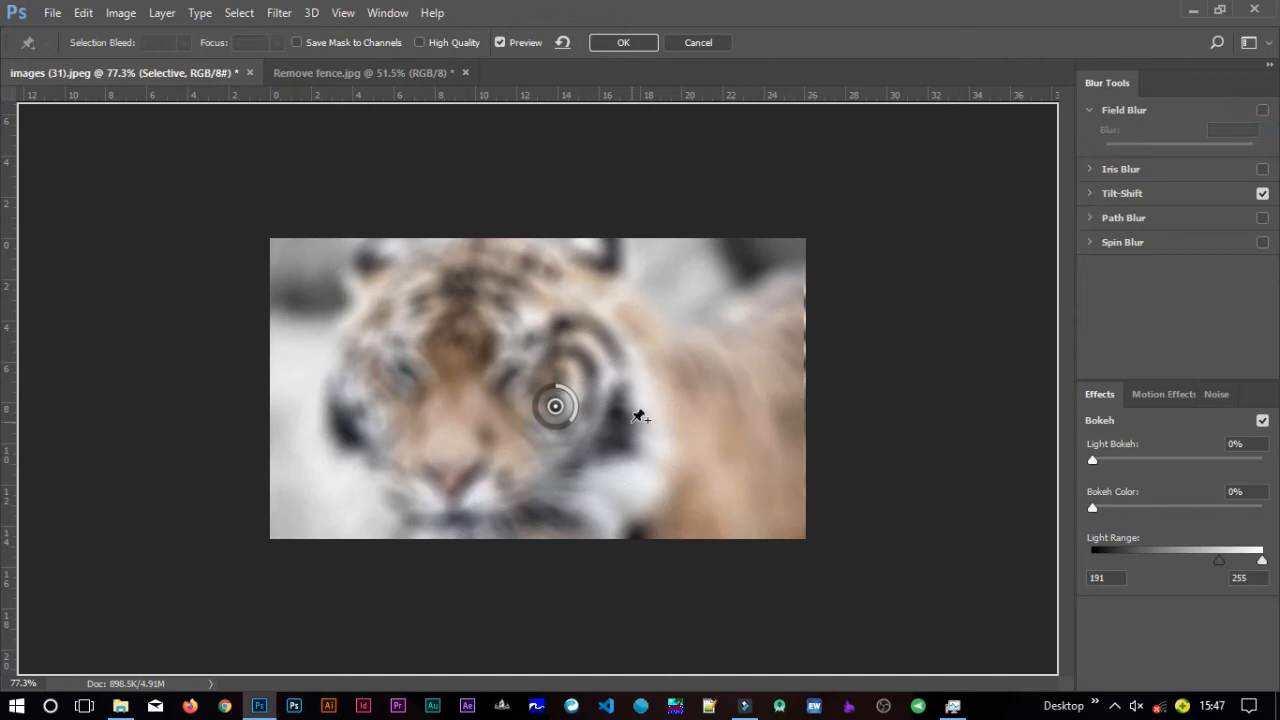
click(1262, 110)
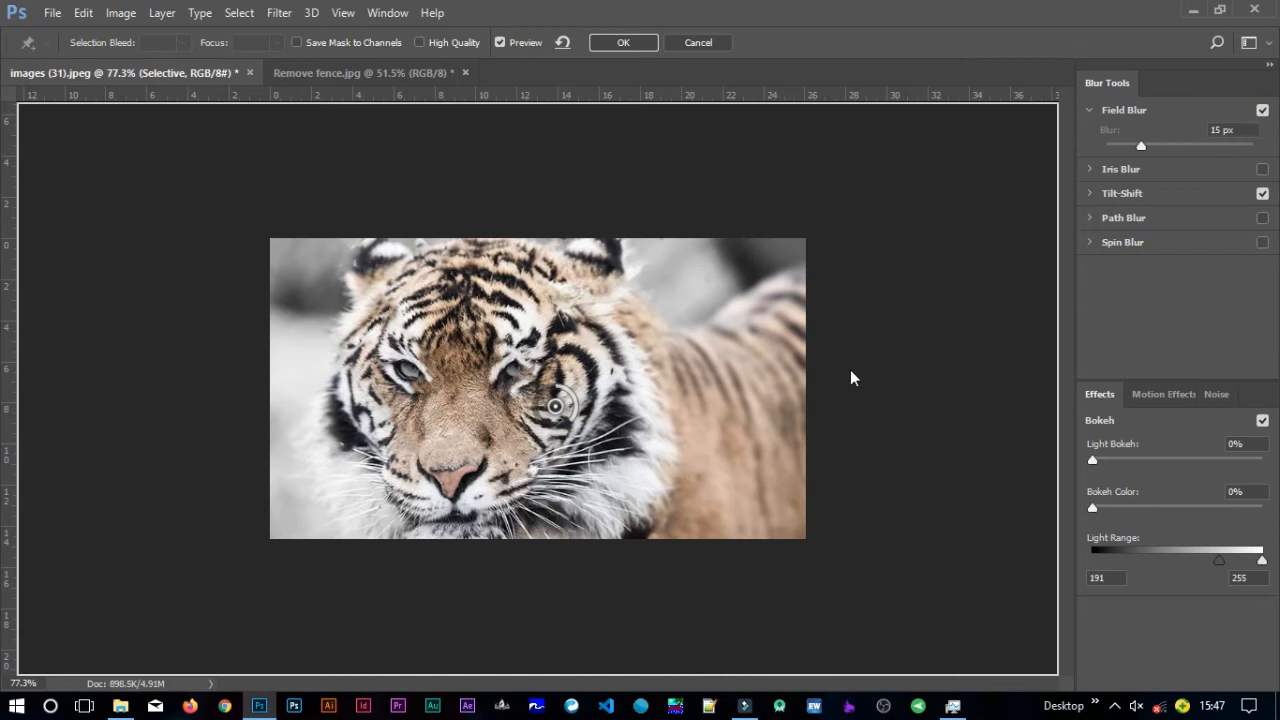
drag(555, 406, 464, 366)
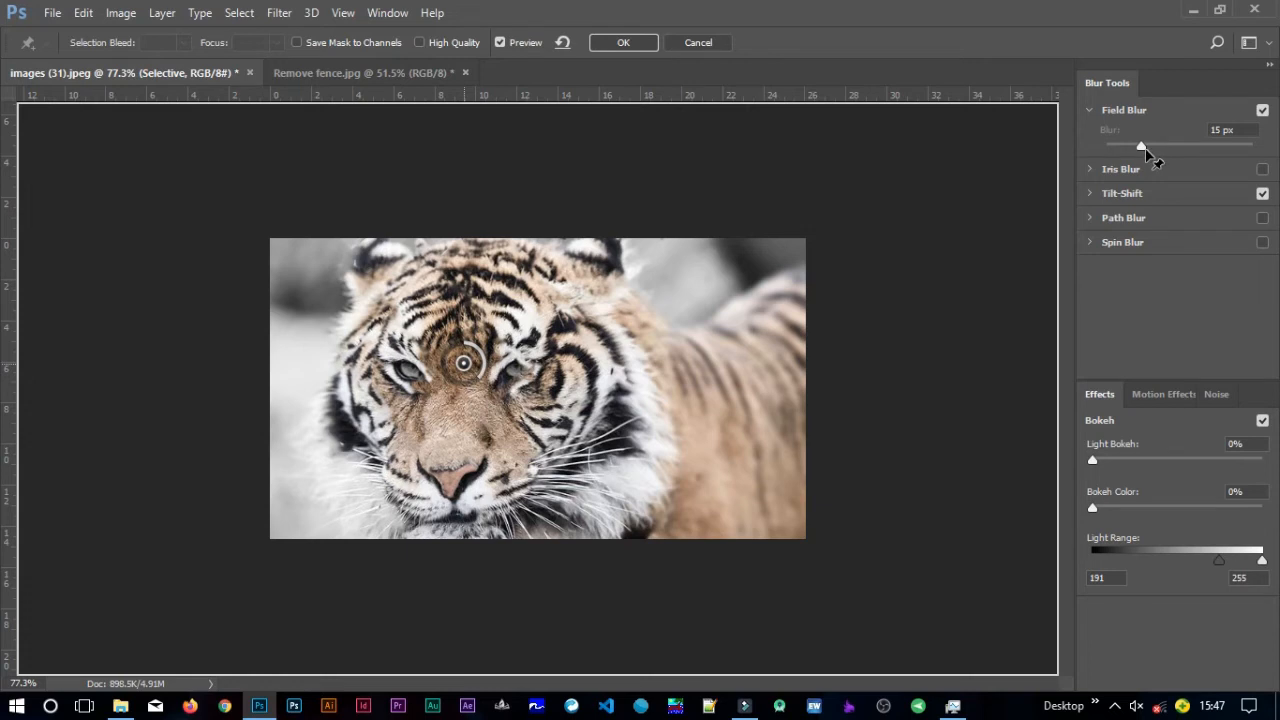
Set the blur of the Field Blur pin between the eyes to 0 px.
click(974, 181)
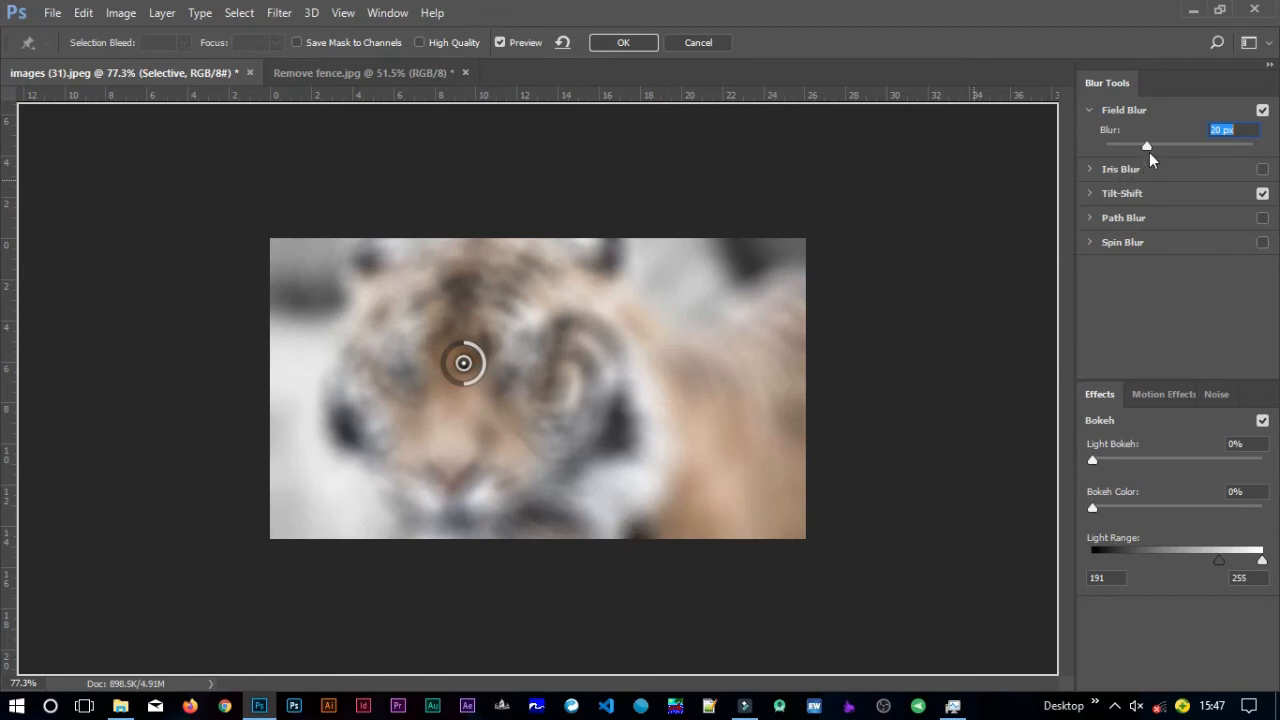
drag(1149, 147, 1100, 150)
double_click(1229, 129)
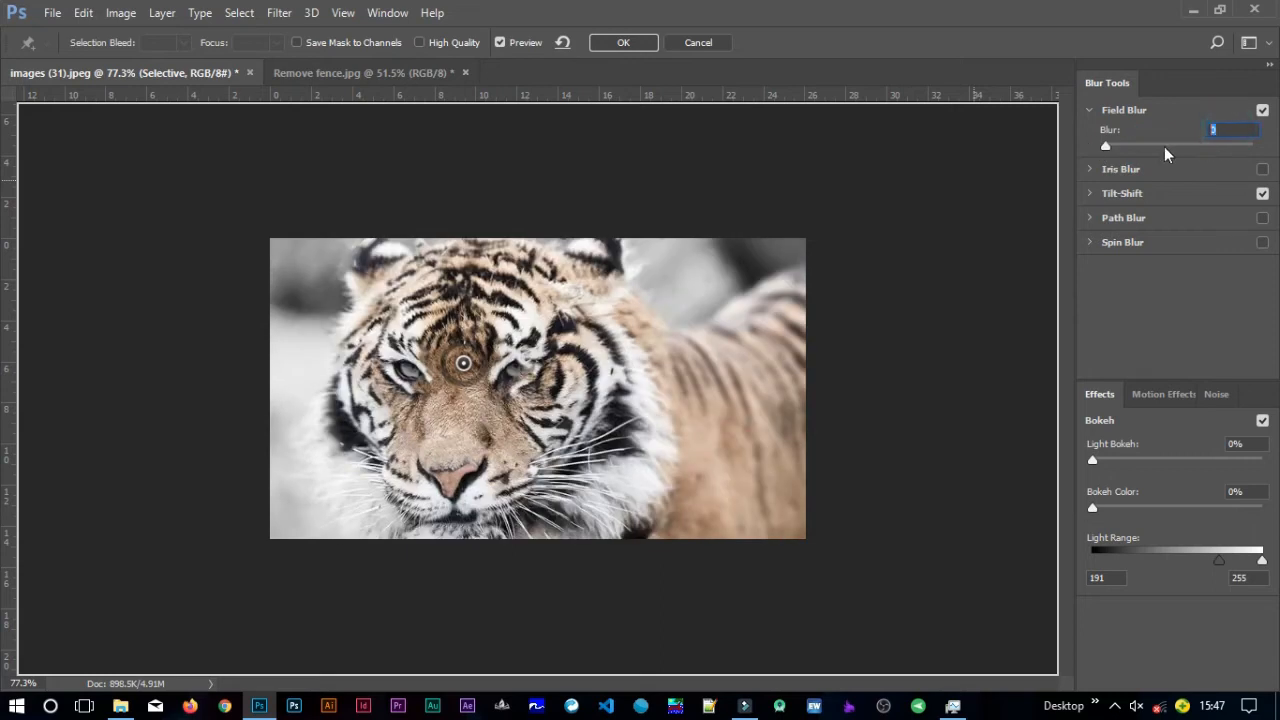
text(15)
Add Field Blur pins on the tiger's nose and beside the left-hand eye, each with 0 px blur.
click(459, 452)
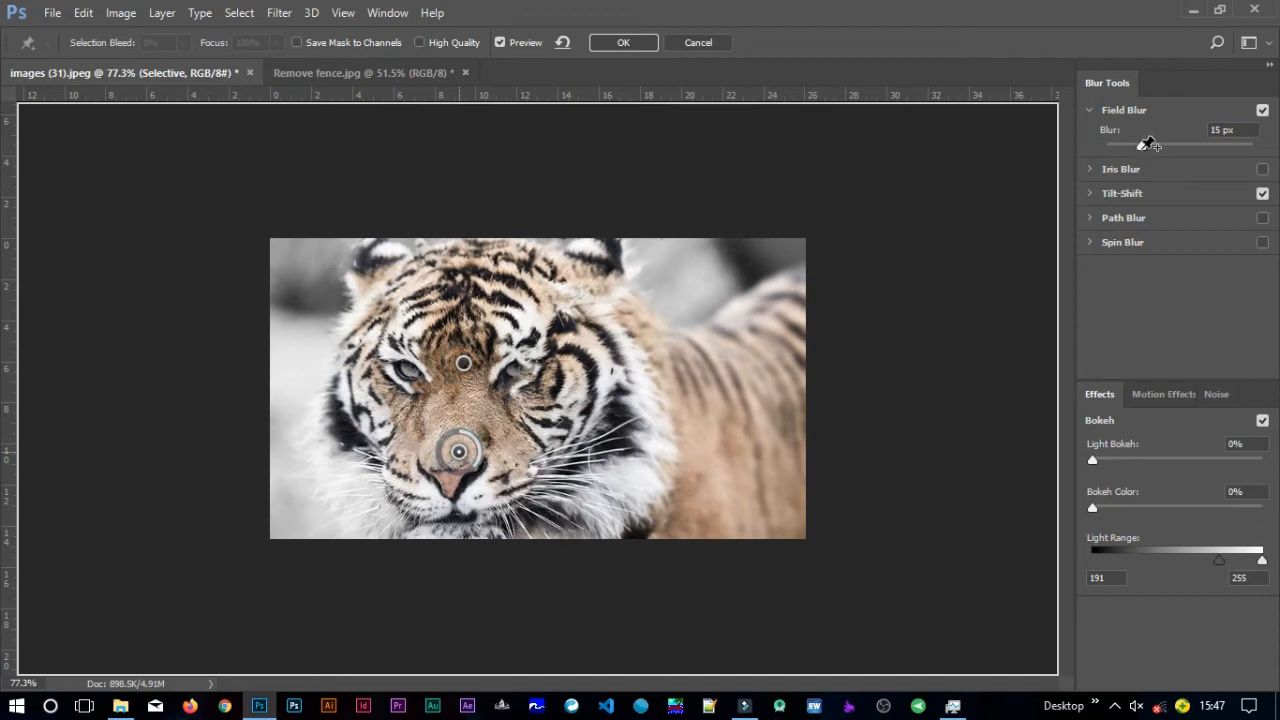
click(1219, 130)
double_click(1219, 130)
text(0)
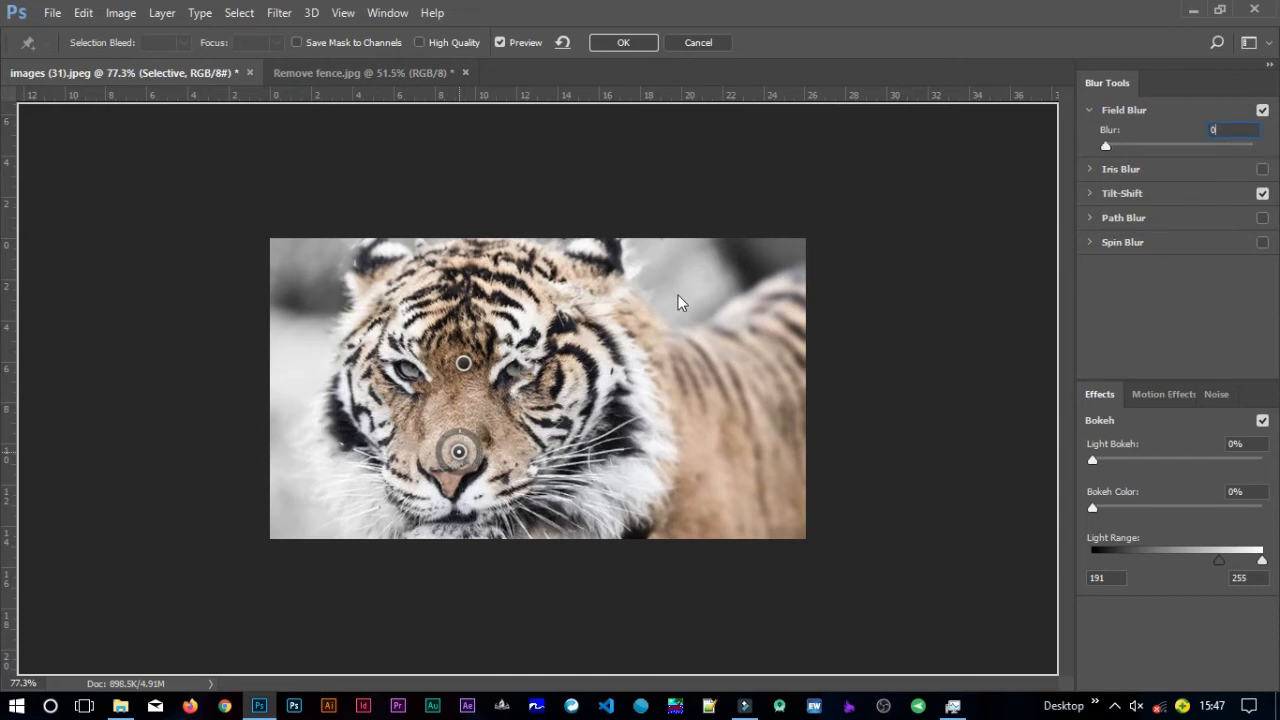
click(370, 379)
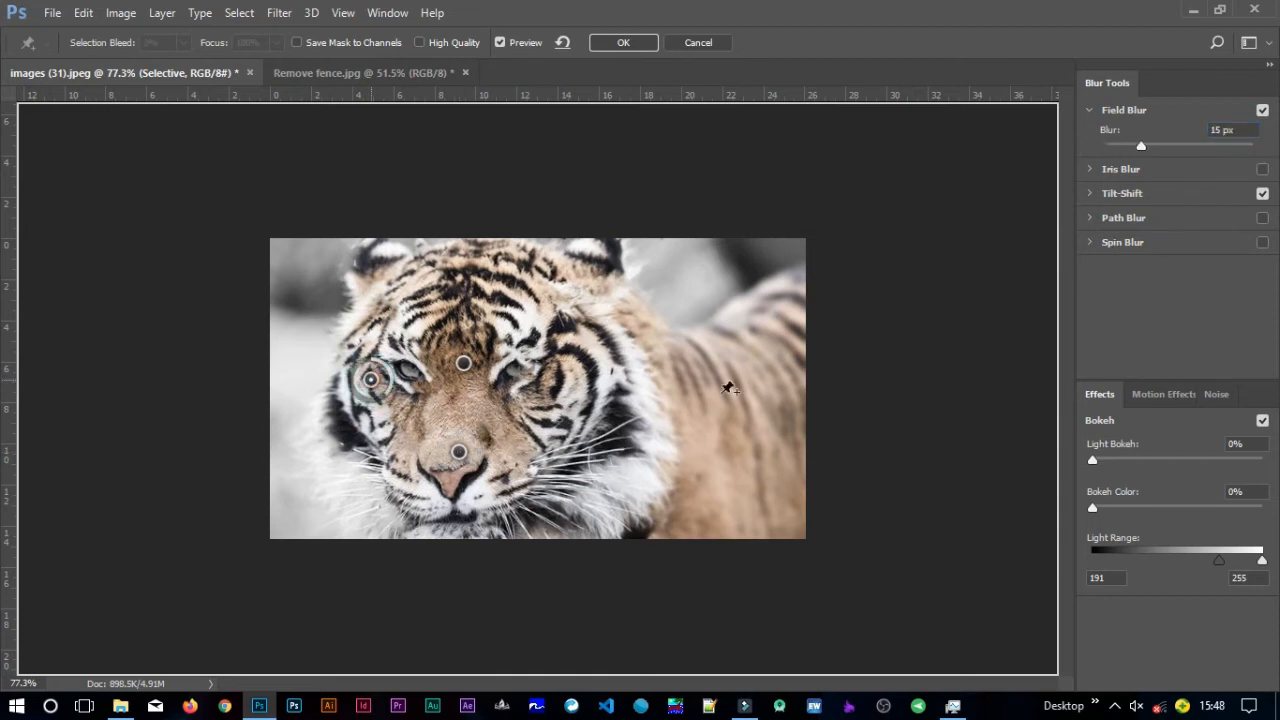
double_click(1245, 130)
text(0)
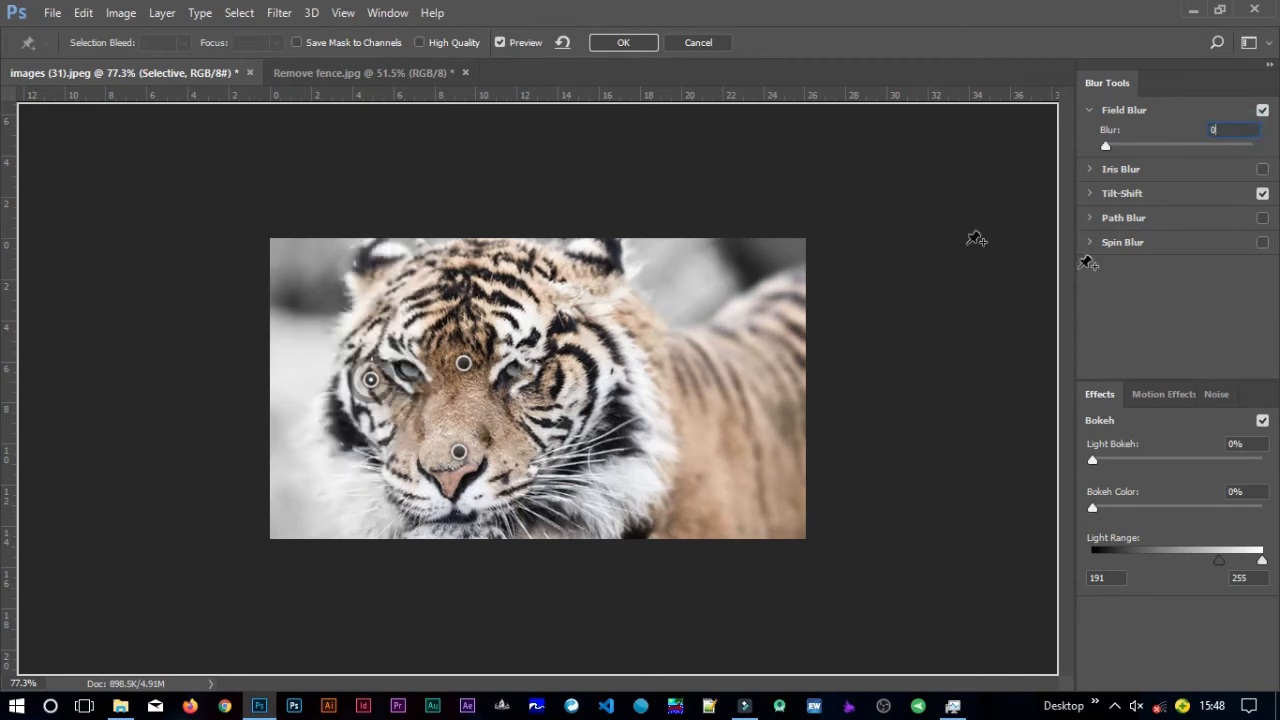
Add a Field Blur pin with 3 px blur on the tiger's forehead and apply the Blur Gallery effects.
click(468, 283)
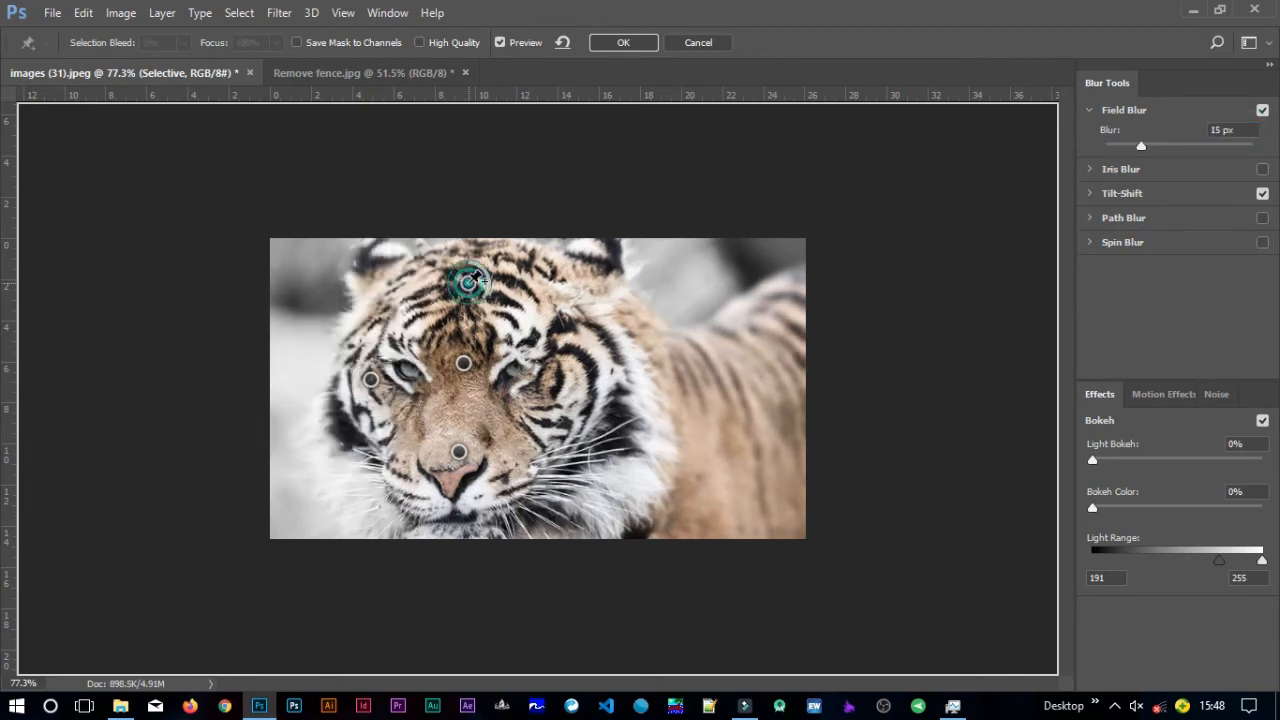
double_click(1245, 132)
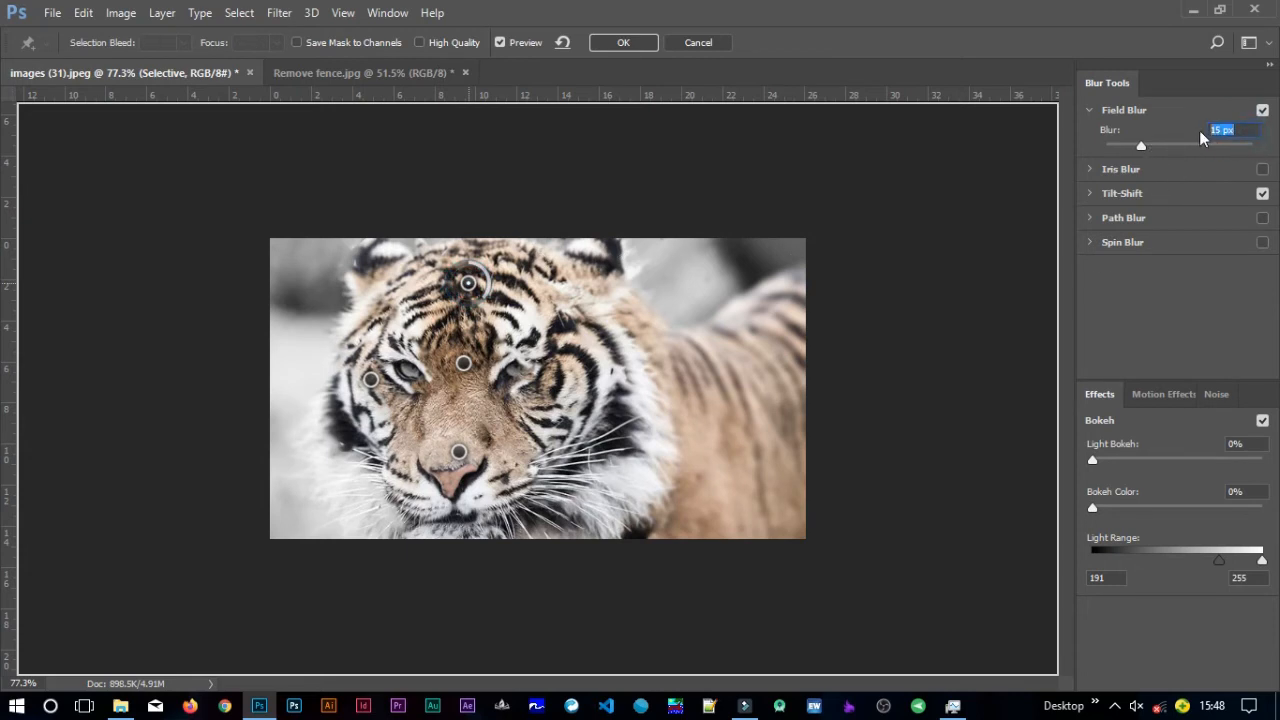
text(3)
key(Return)
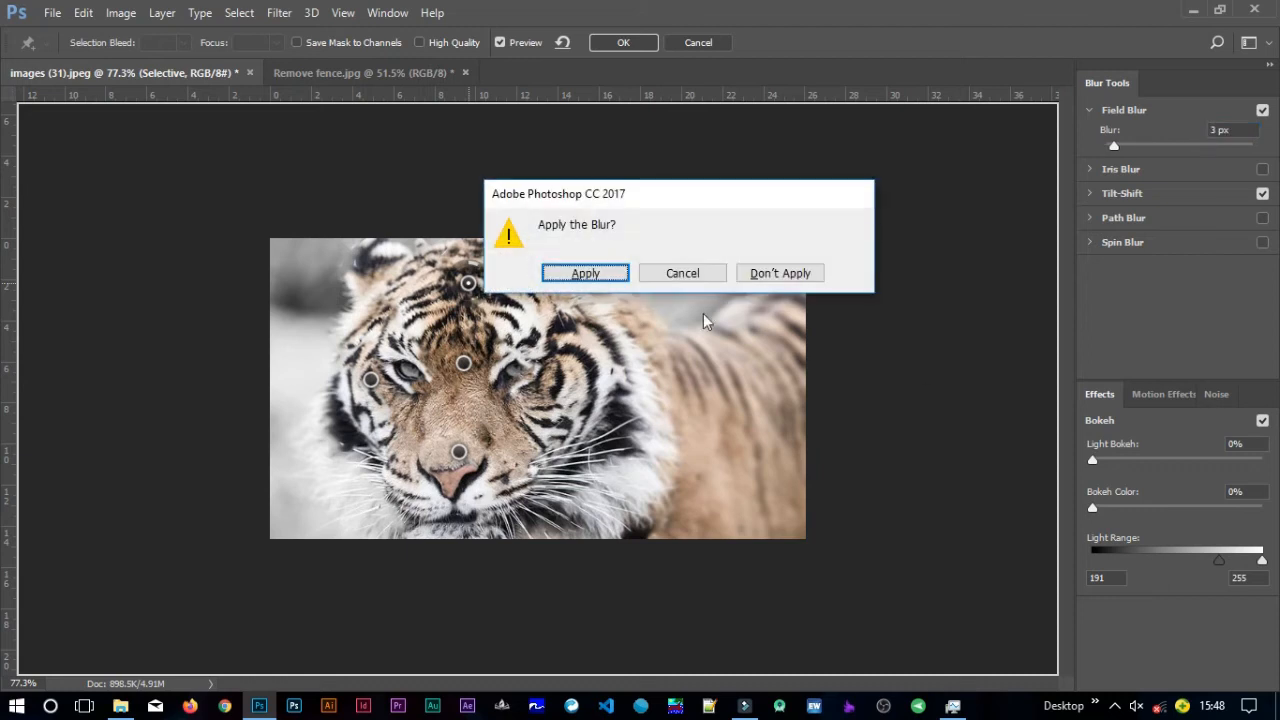
click(652, 277)
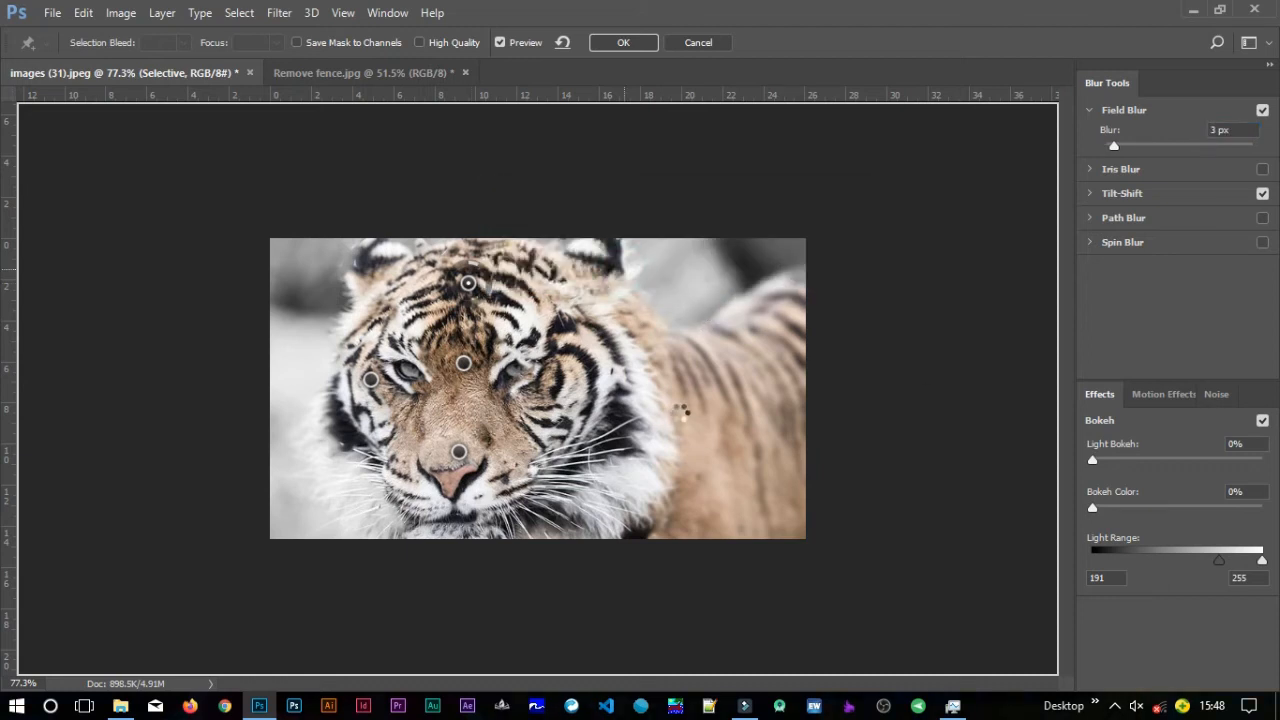
key(Return)
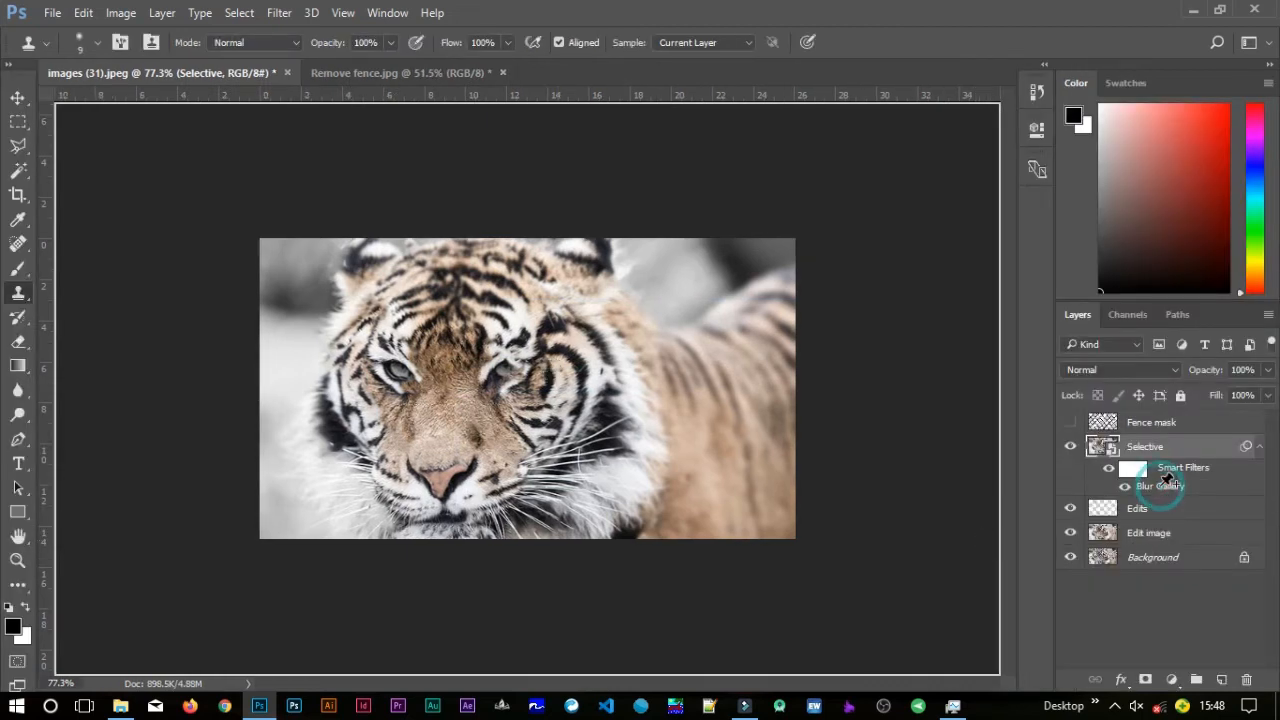
Reopen the Selective layer's Blur Gallery filter and add a Field Blur pin with 2 px blur beside the tiger's right-hand eye.
double_click(1160, 485)
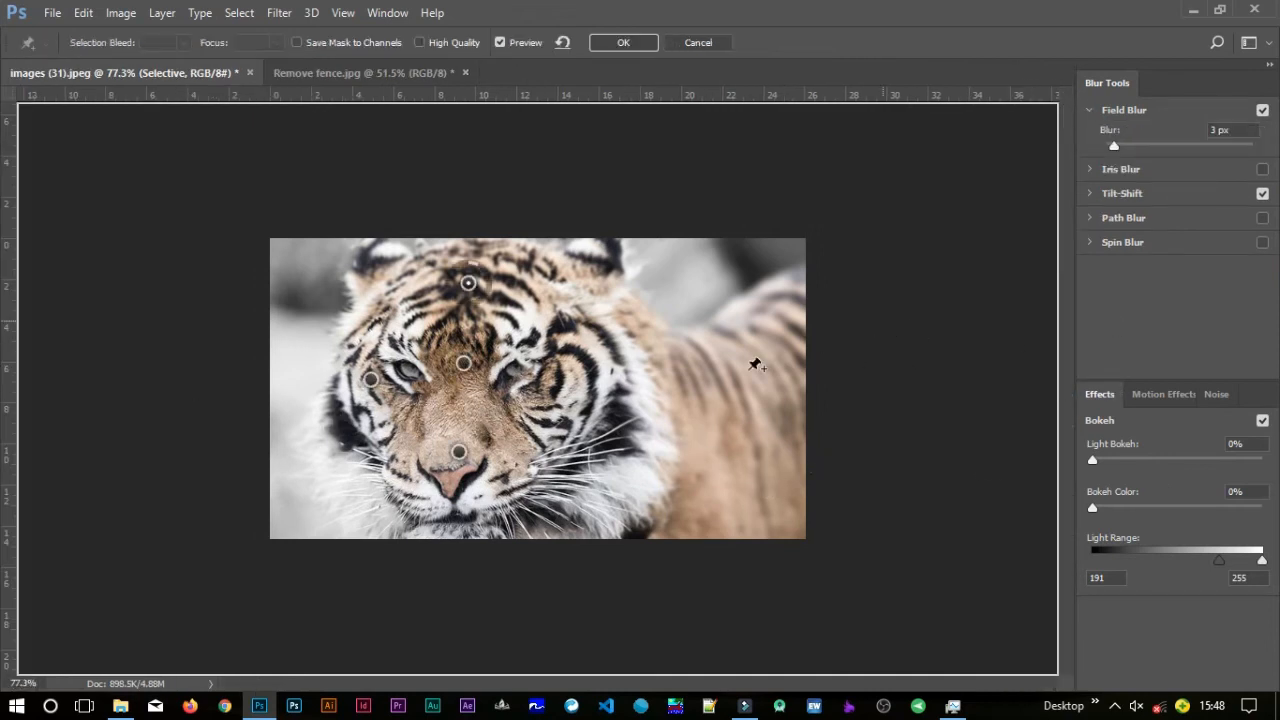
click(584, 358)
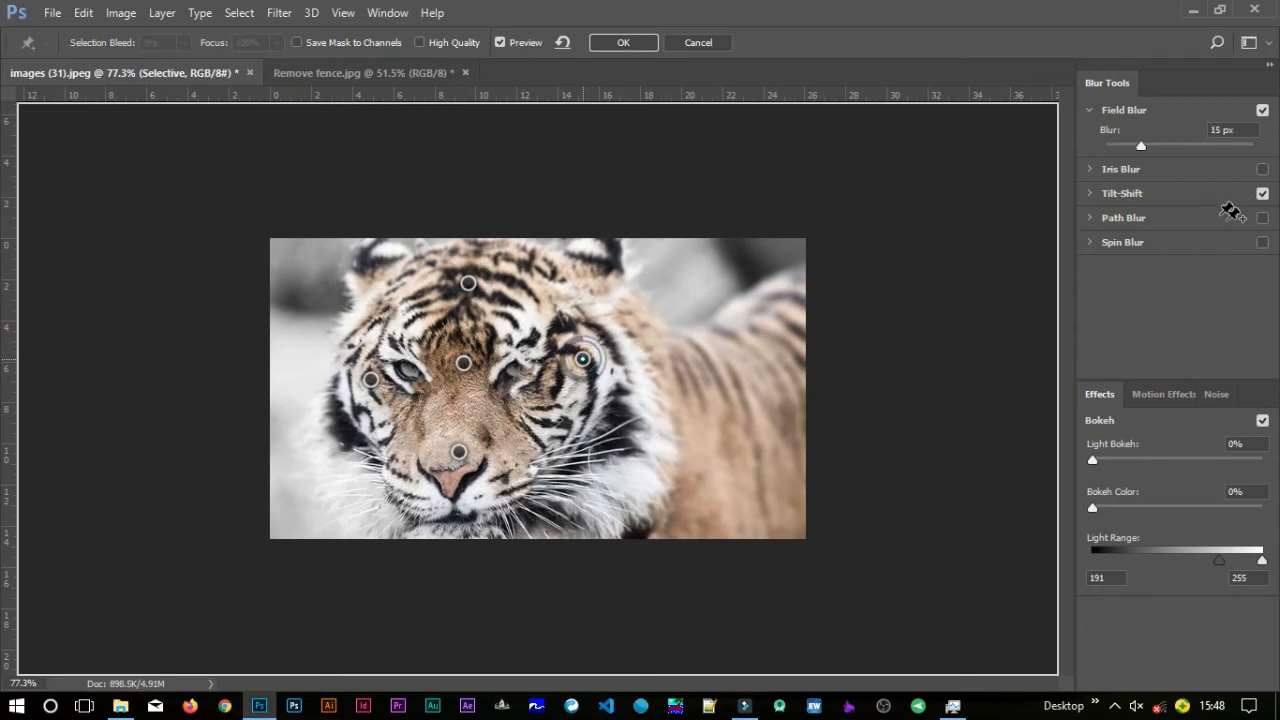
click(1245, 129)
drag(1248, 130, 1204, 136)
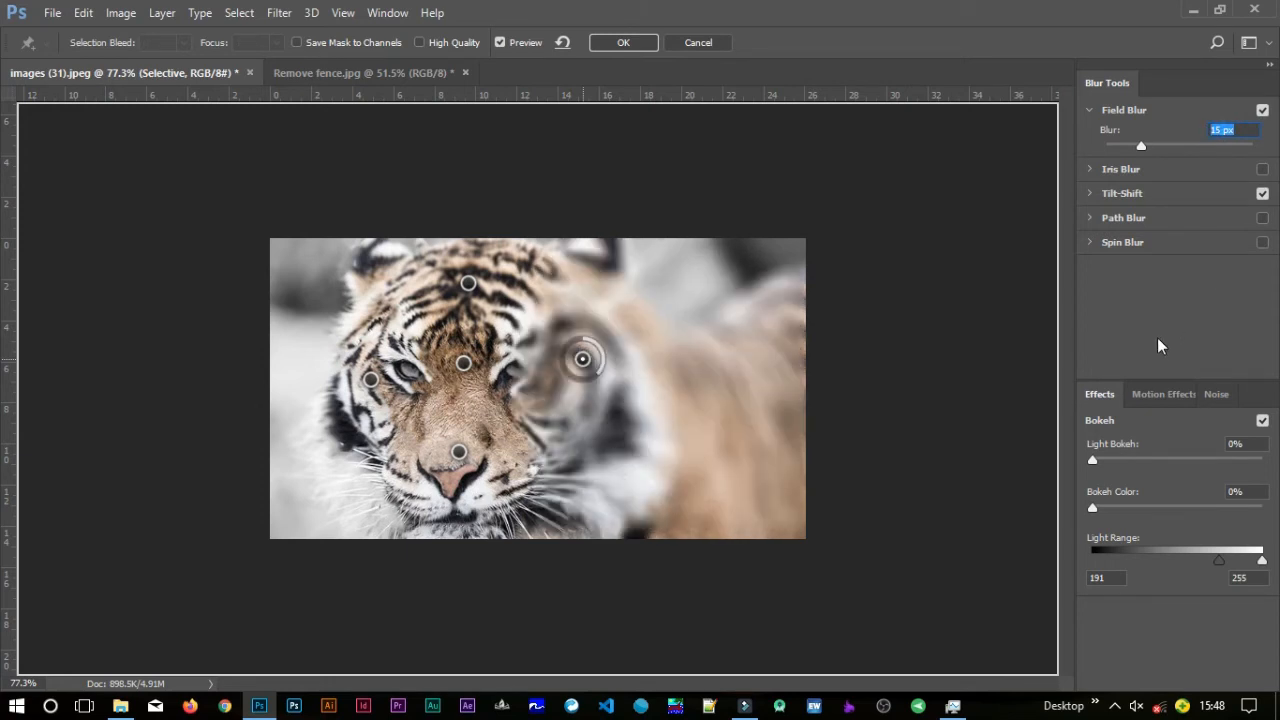
text(1)
text(2)
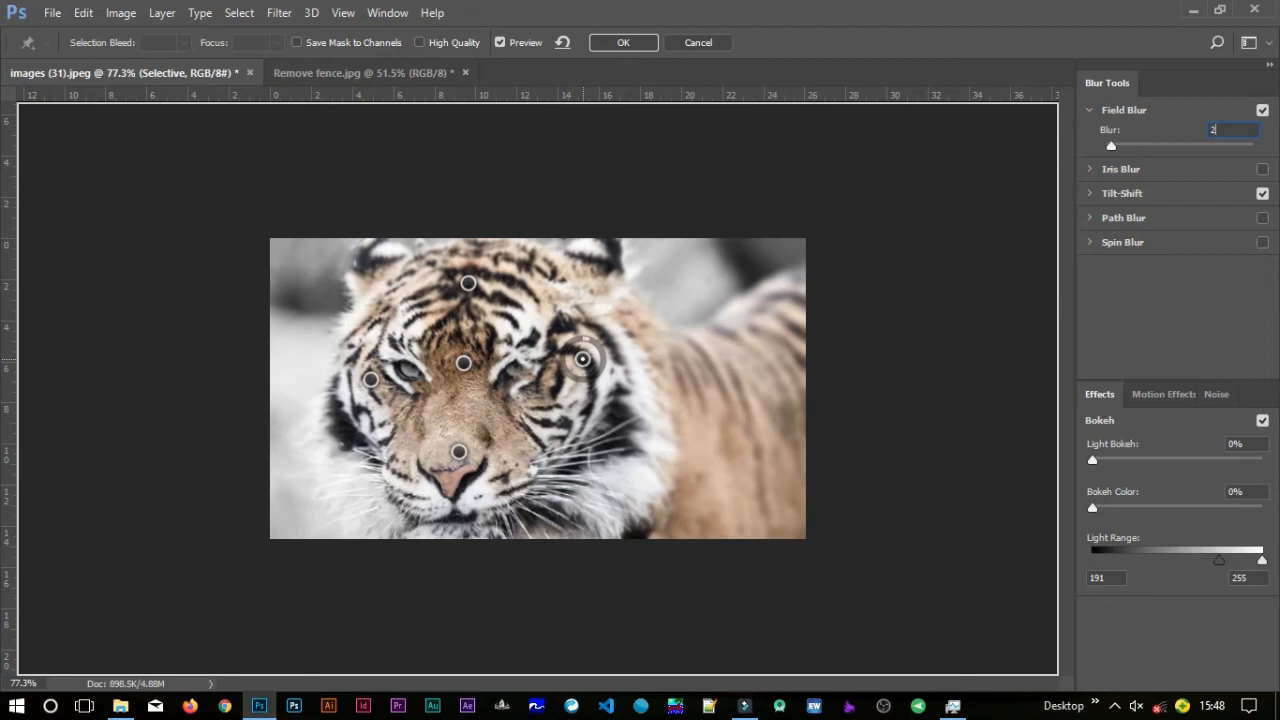
Add a Field Blur pin with 3 px blur on the tiger's right-hand cheek, move the forehead pin slightly upward and apply the blur.
click(612, 432)
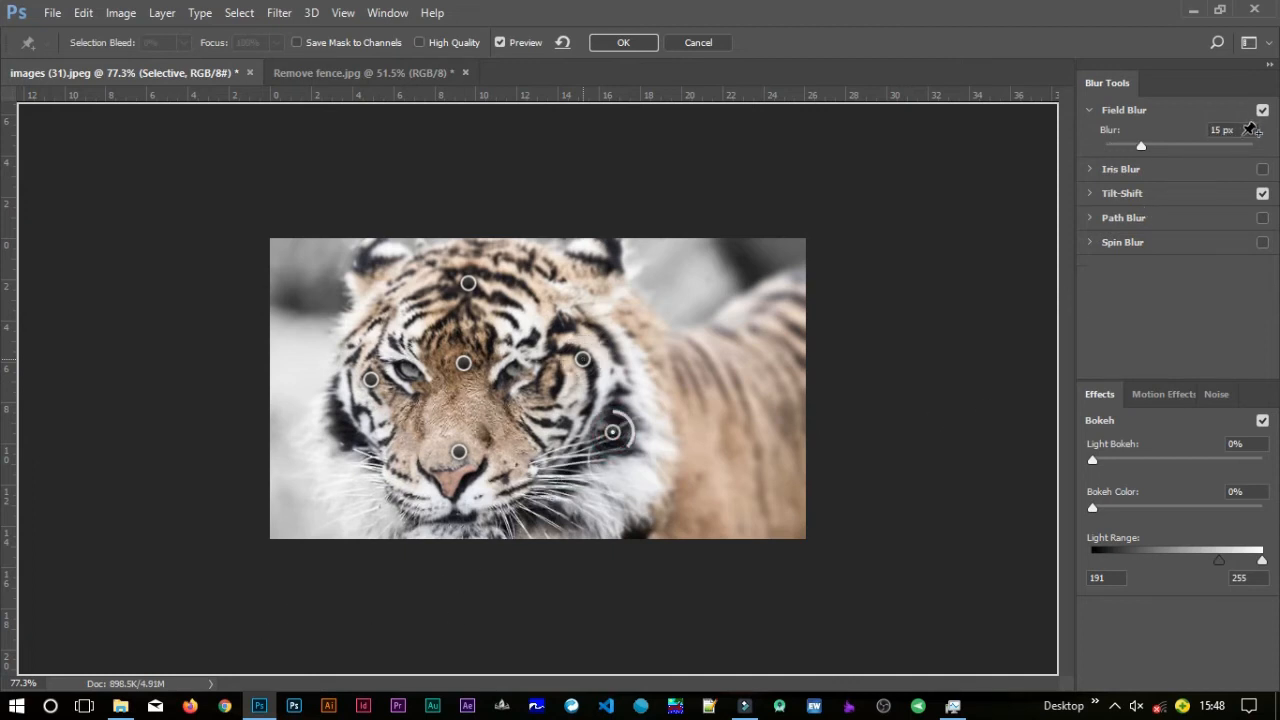
click(1210, 129)
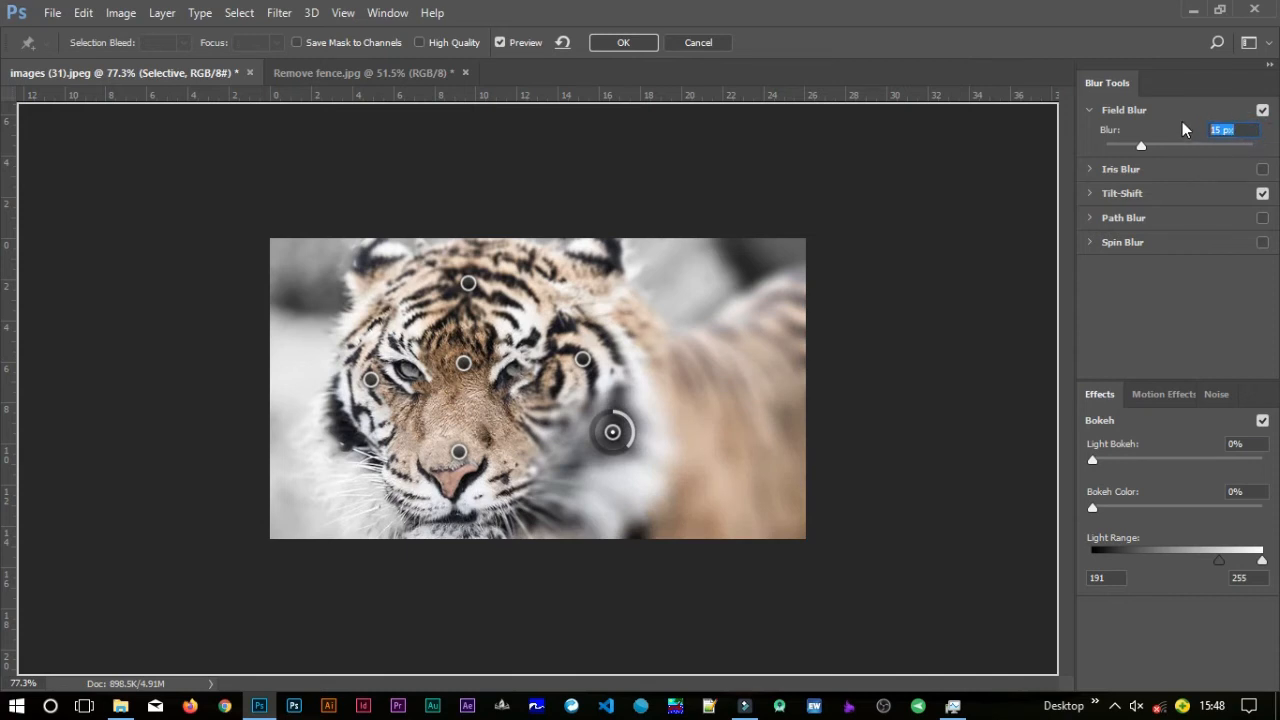
text(11)
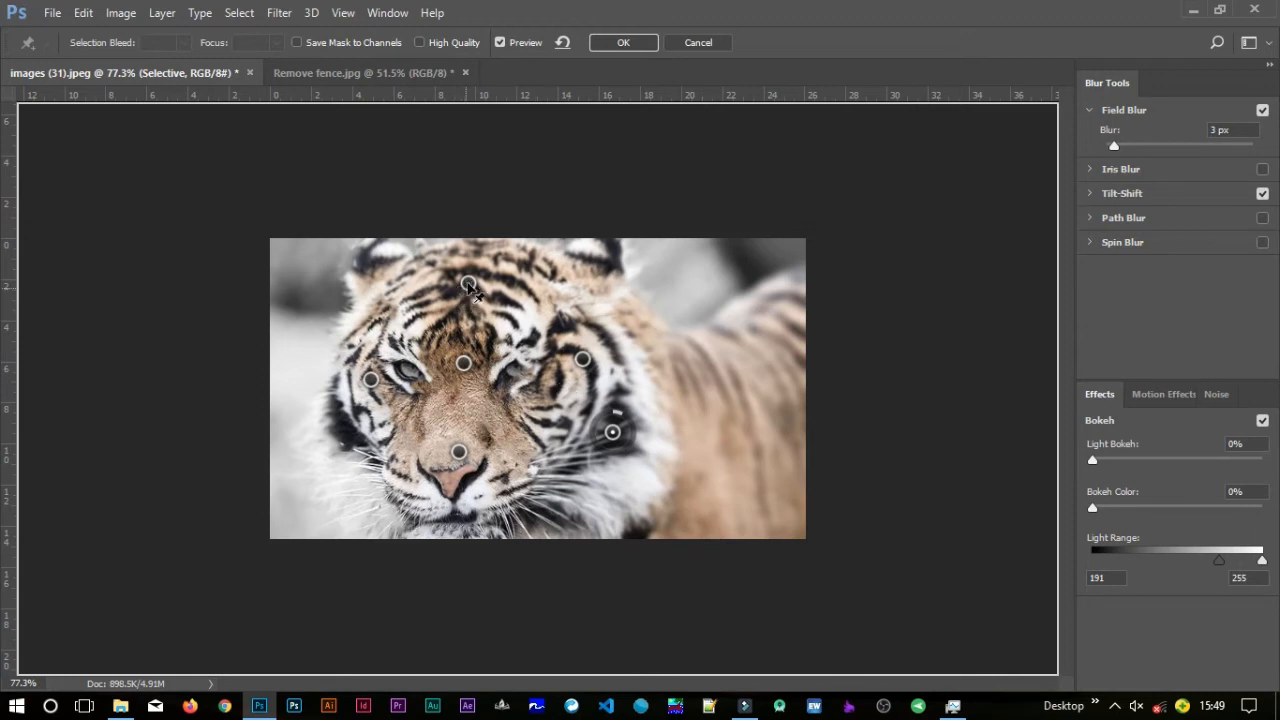
drag(473, 284, 475, 274)
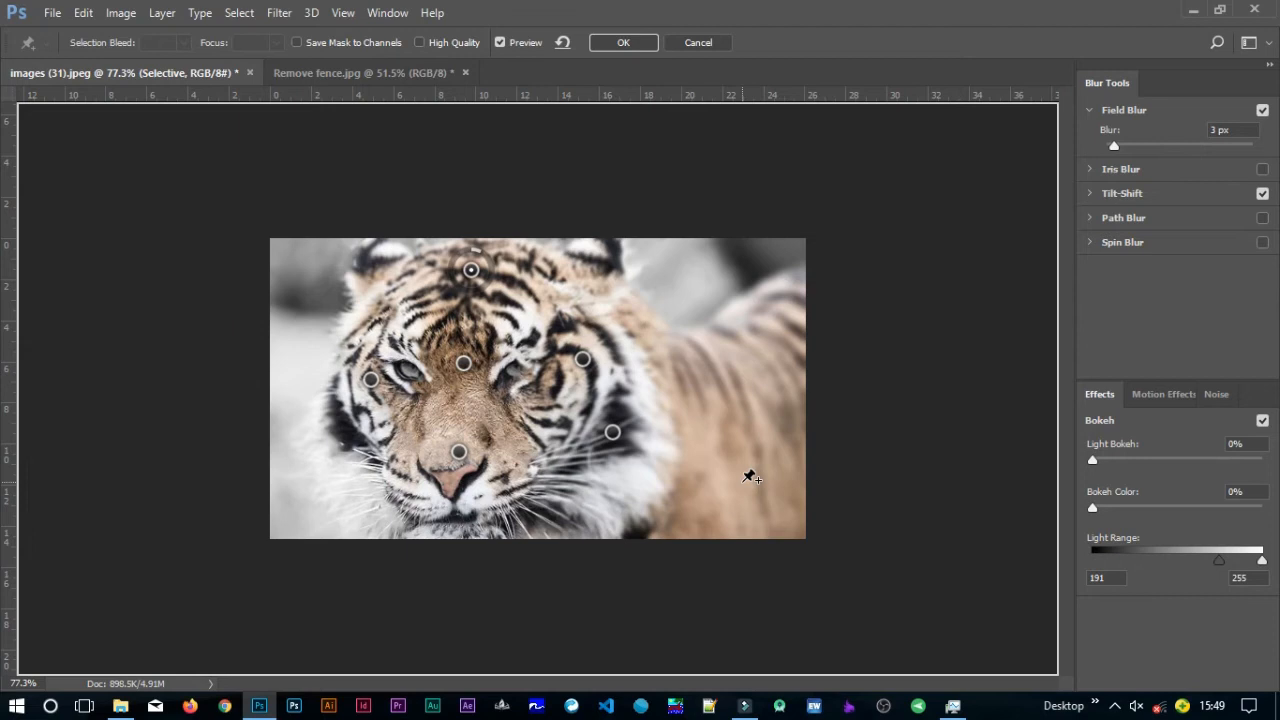
click(626, 42)
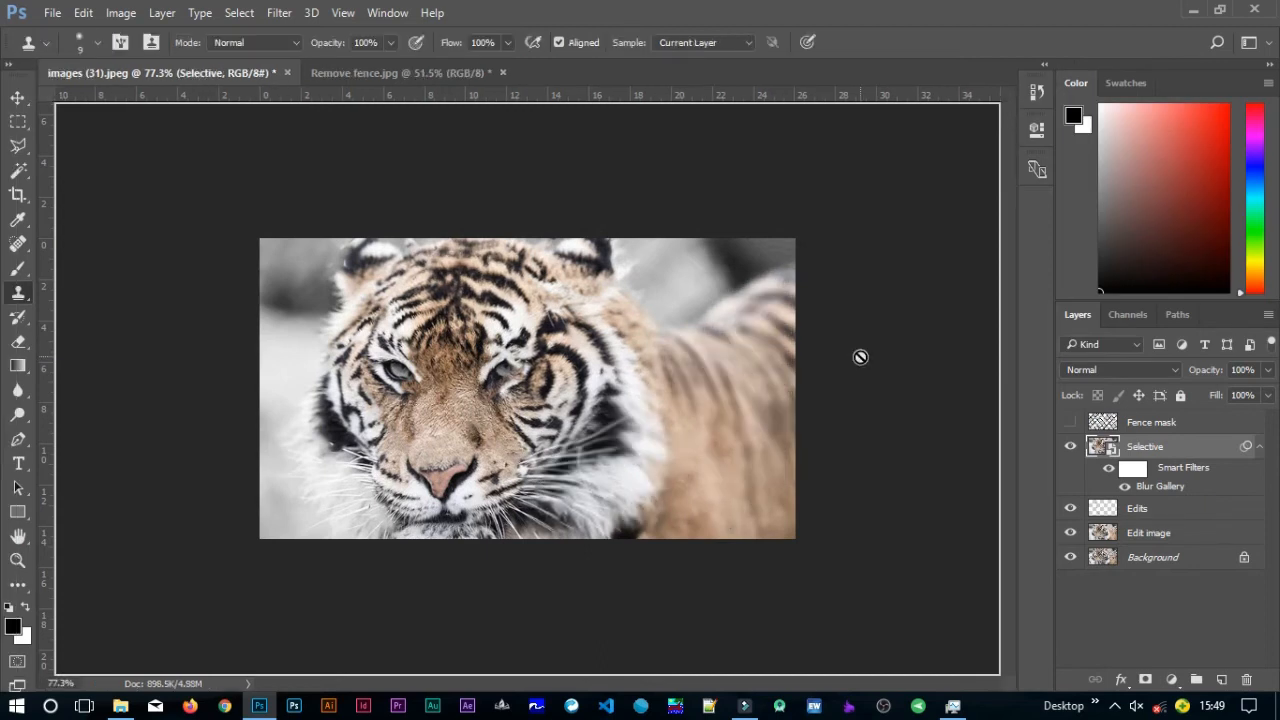
Create a layer named Sharpness directly above the Selective layer and stamp all visible layers into it.
click(1258, 447)
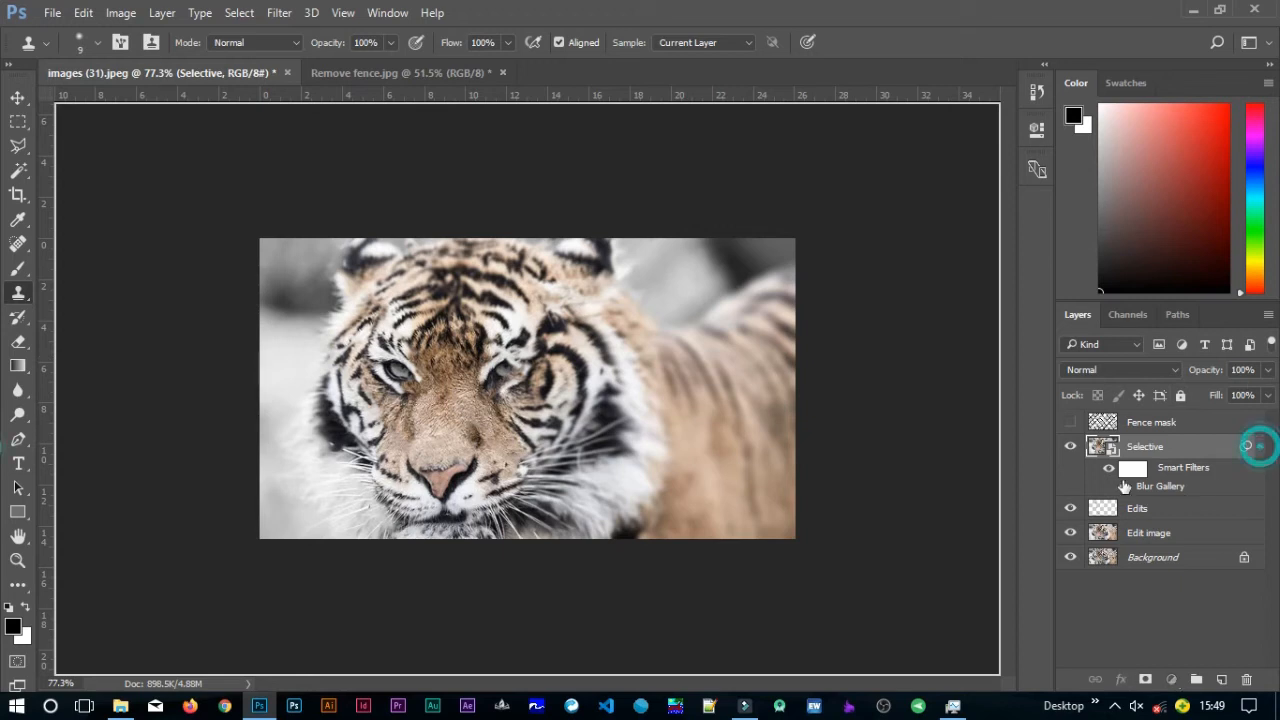
click(1221, 680)
double_click(1150, 450)
text(Sharpn)
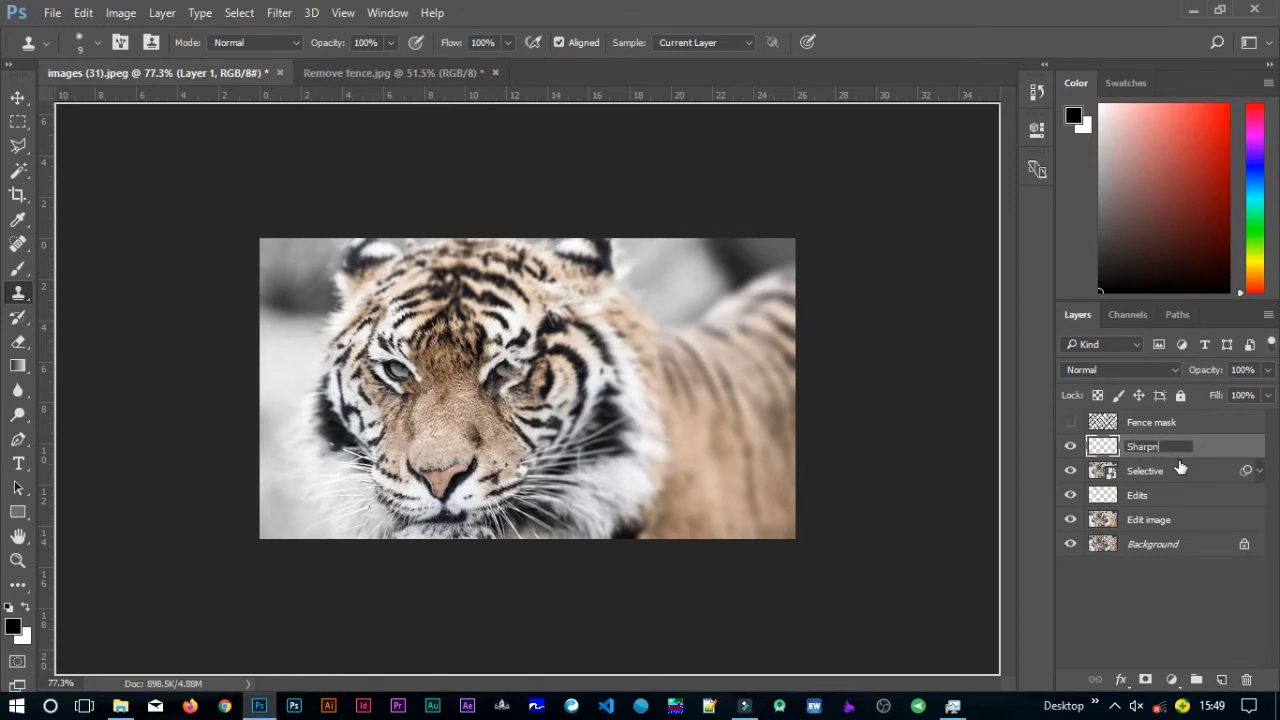
text(ess)
key(Return)
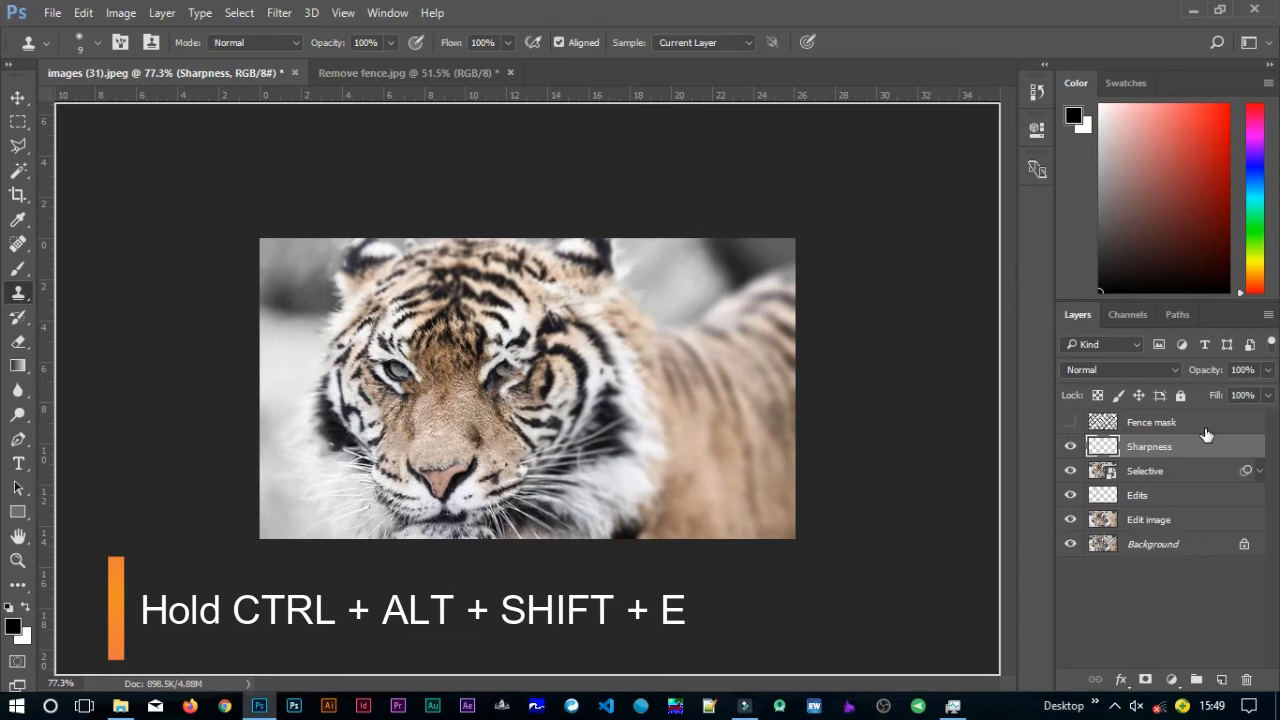
key(ctrl+alt+shift+e)
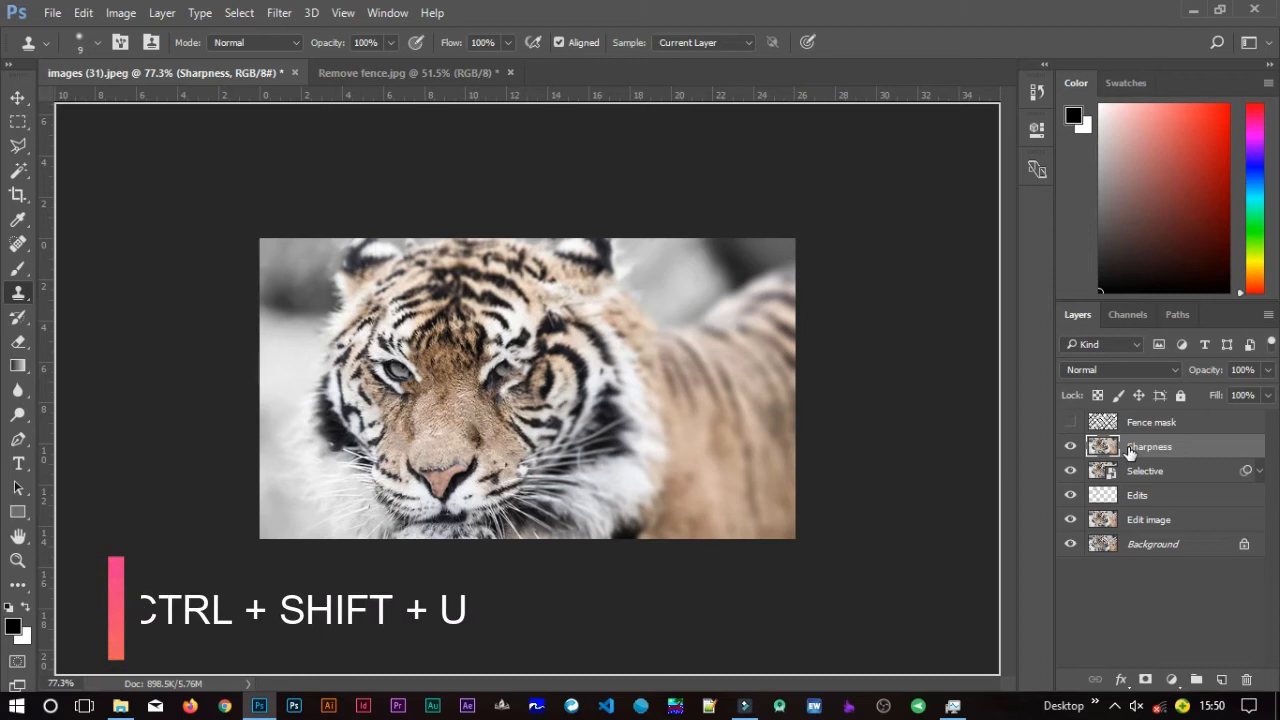
Desaturate the Sharpness layer and convert it for Smart Filters.
key(ctrl+shift+u)
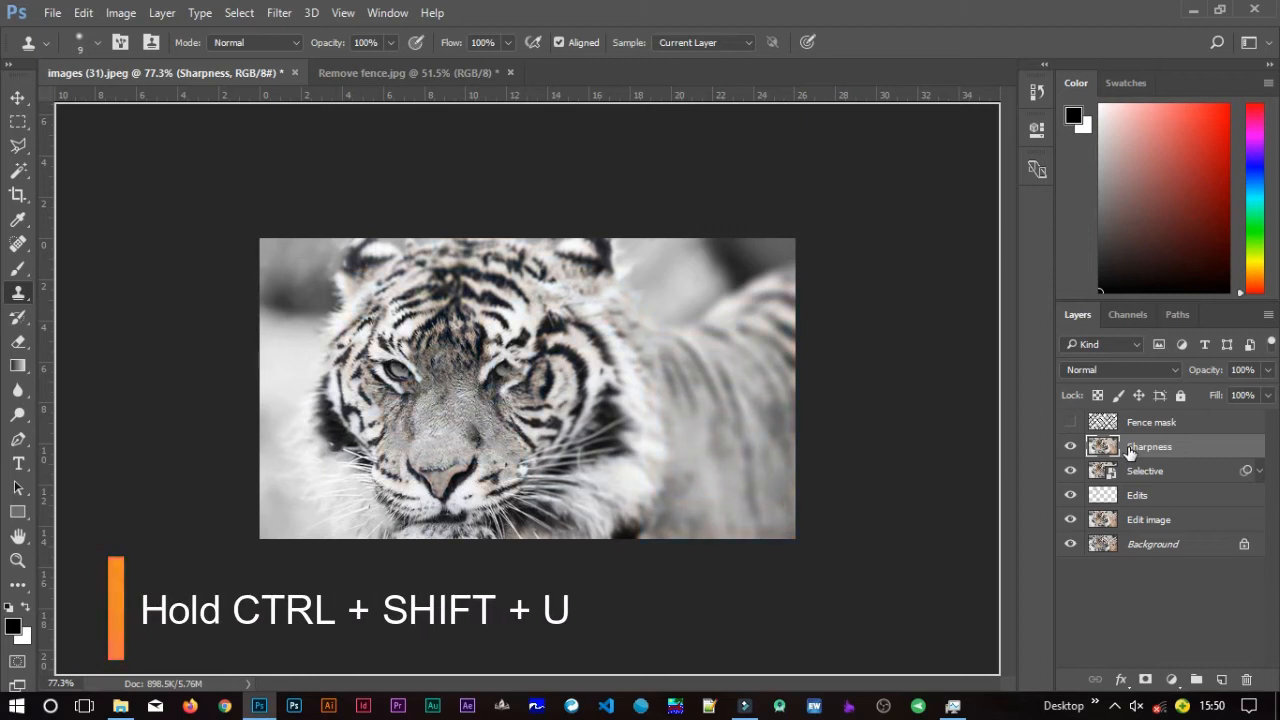
click(274, 14)
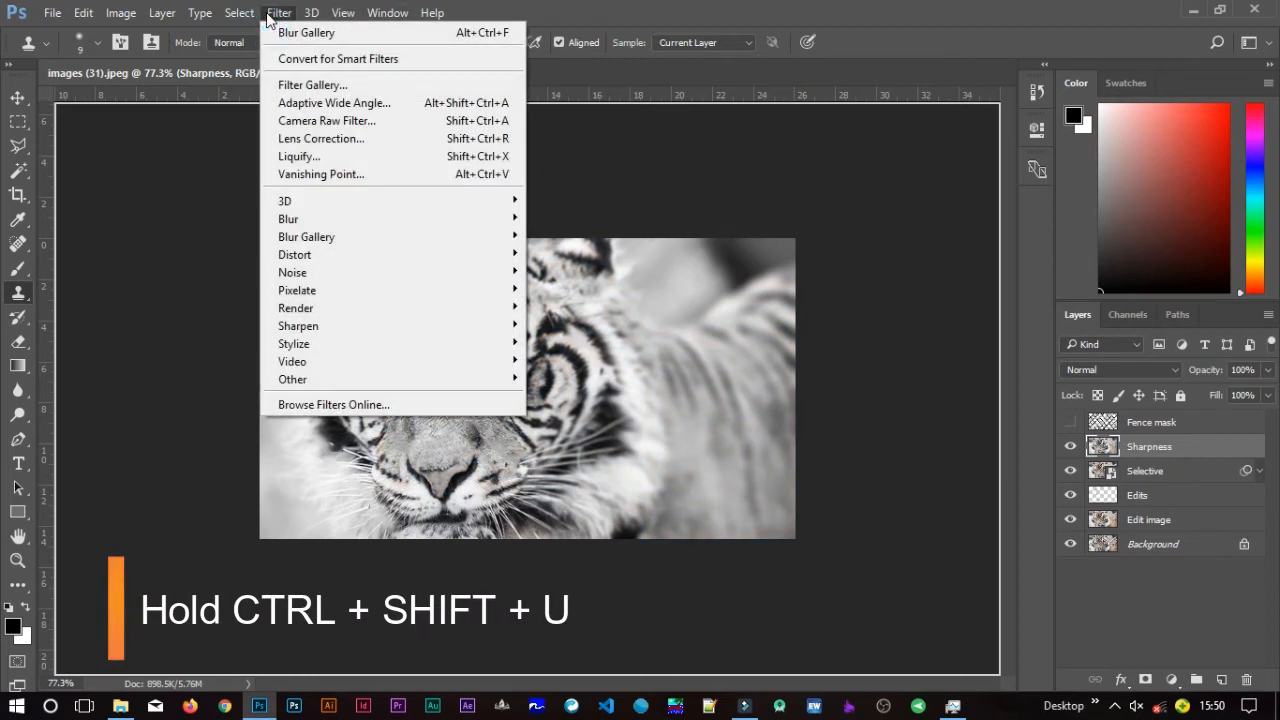
click(384, 62)
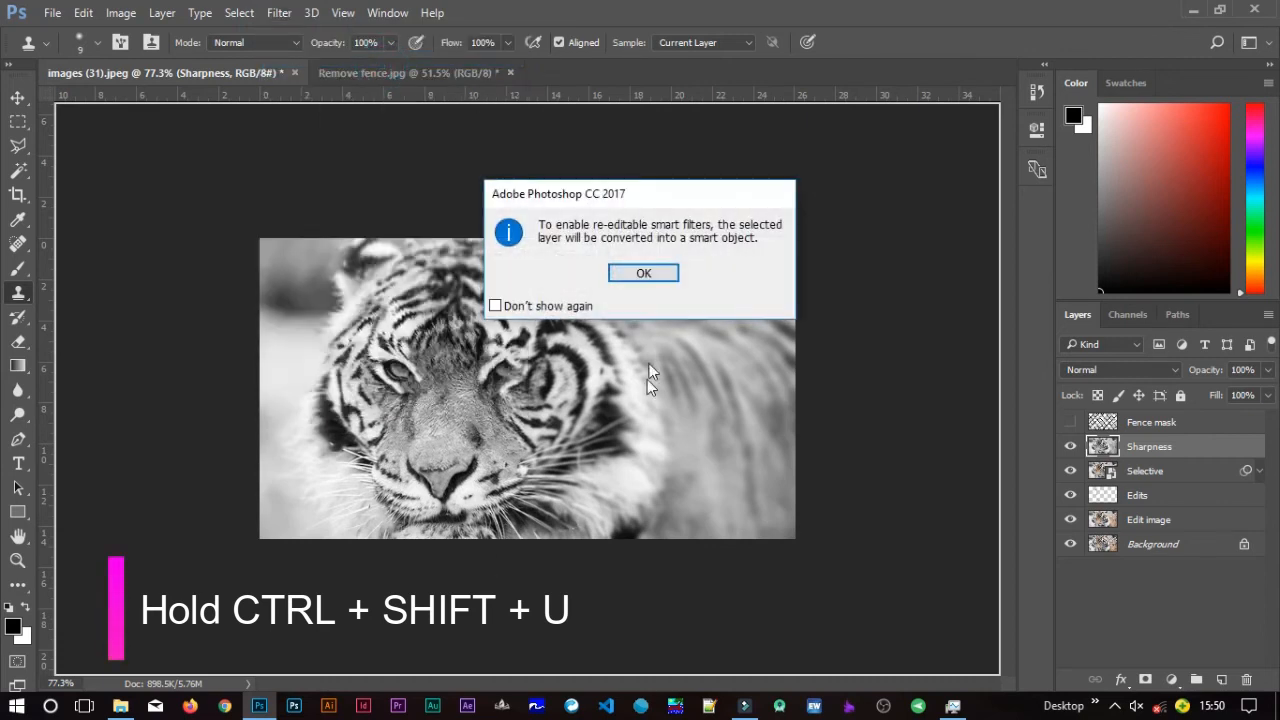
click(643, 283)
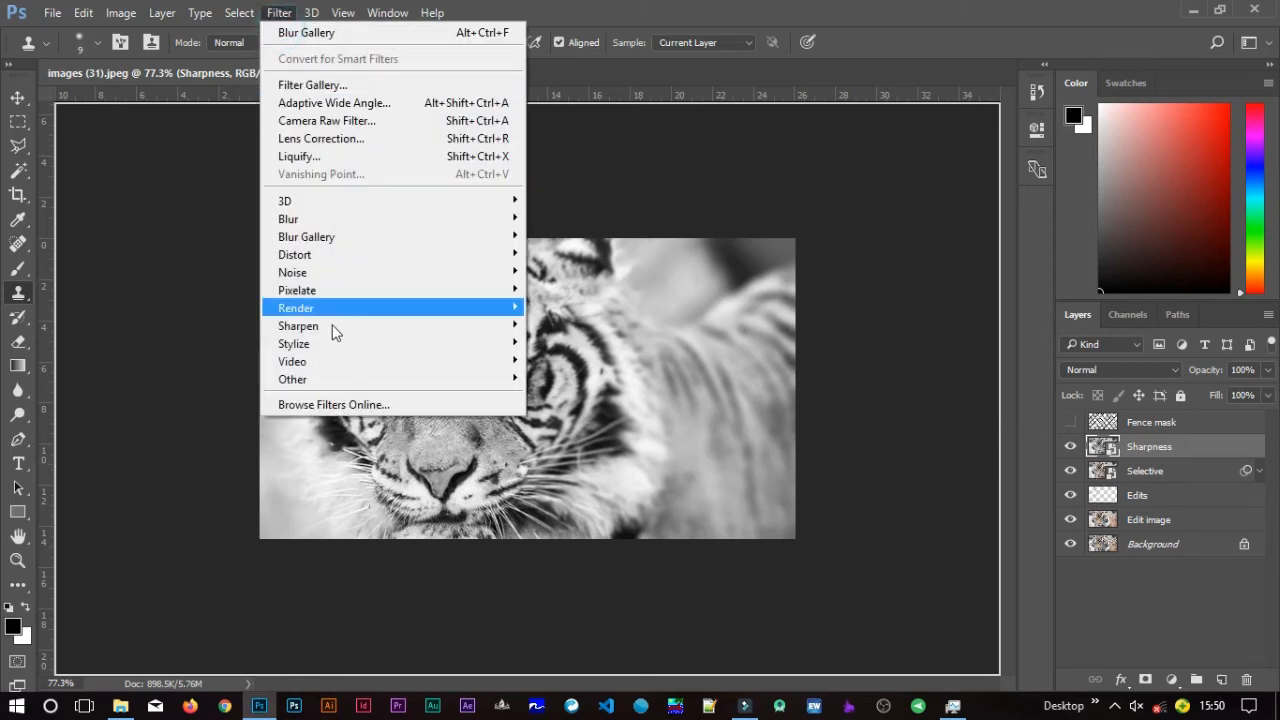
Apply a High Pass filter with a 0.9 pixel radius to the Sharpness layer and set its blend mode to Overlay.
mouse_move(477, 379)
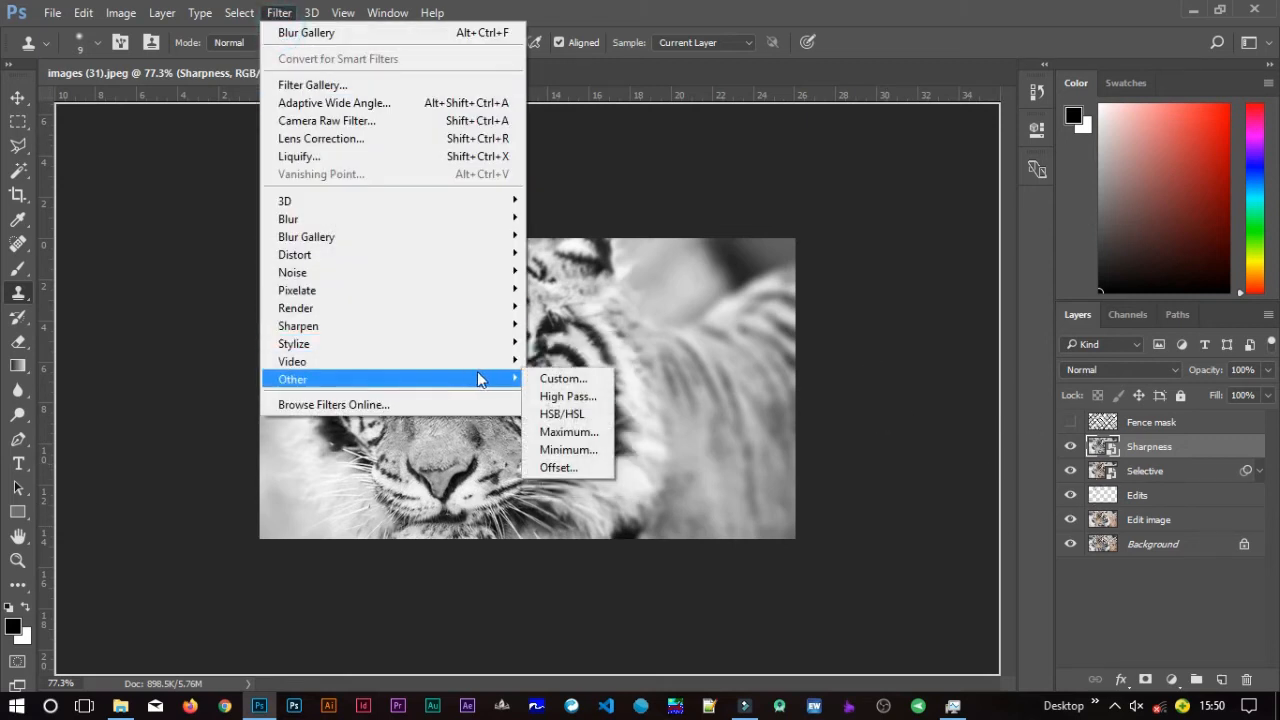
click(563, 403)
drag(735, 120, 802, 131)
drag(703, 417, 637, 420)
drag(802, 135, 856, 135)
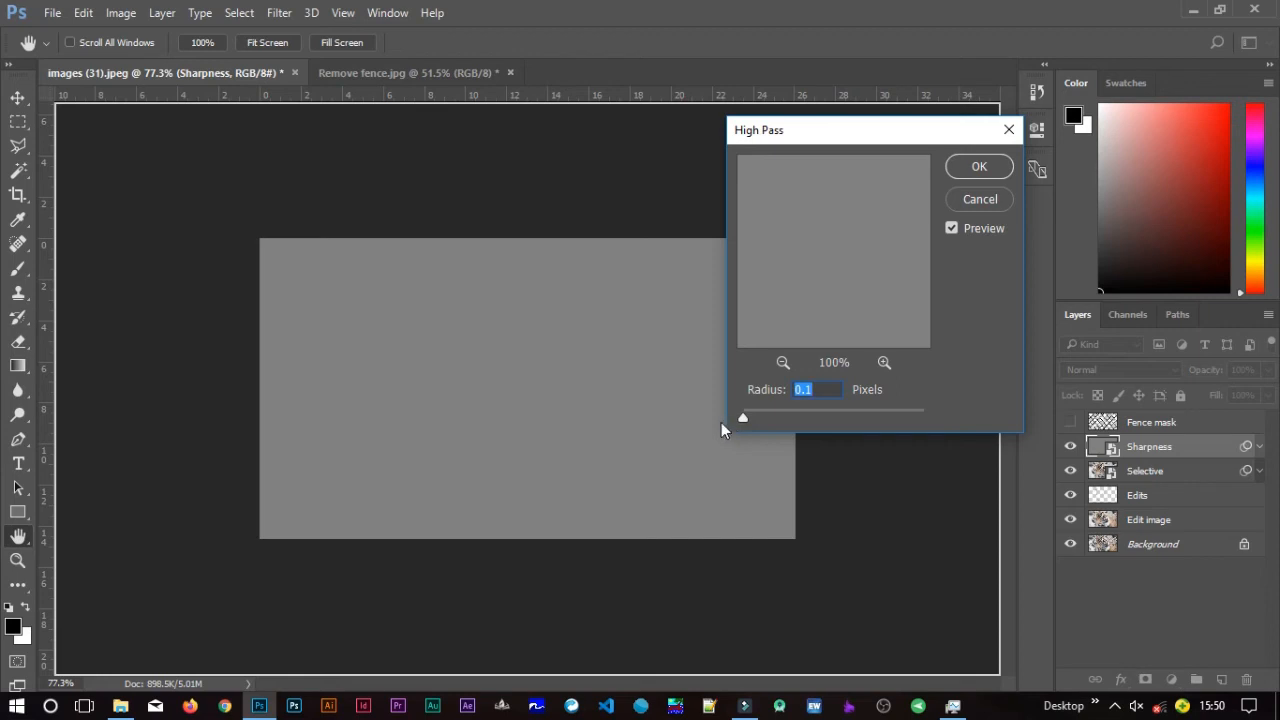
drag(747, 419, 750, 419)
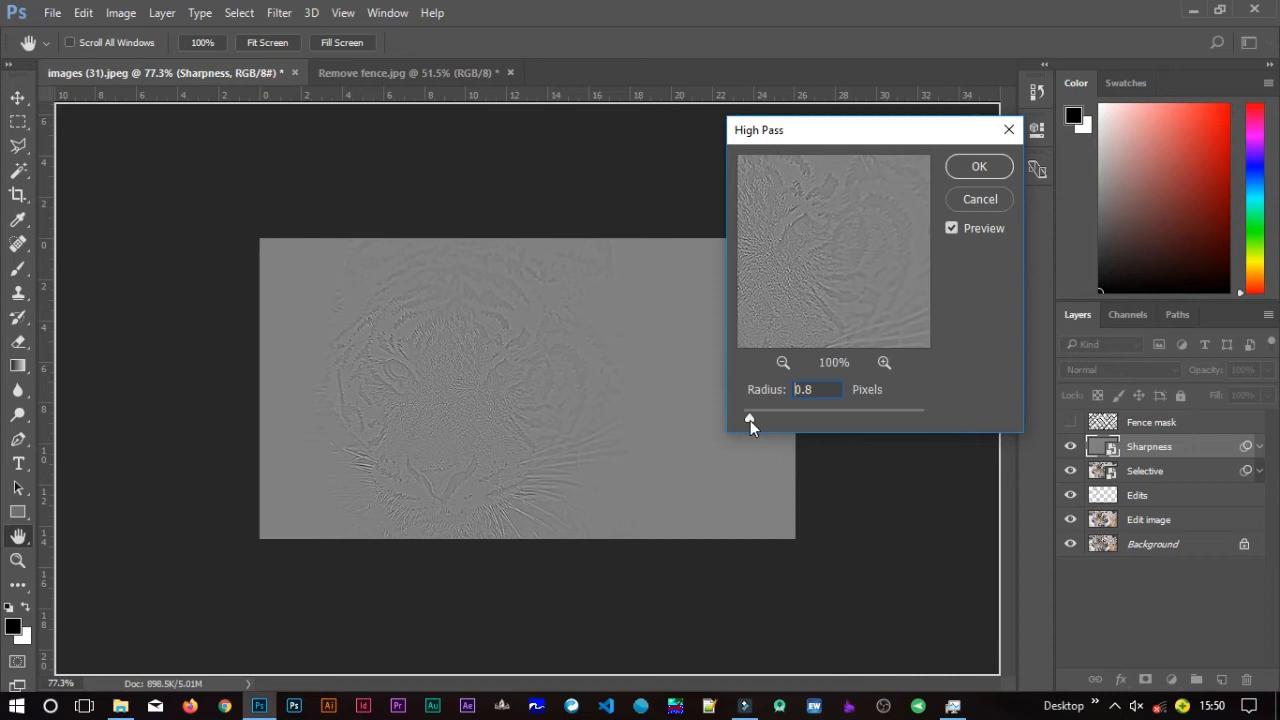
drag(751, 420, 751, 420)
drag(812, 139, 700, 228)
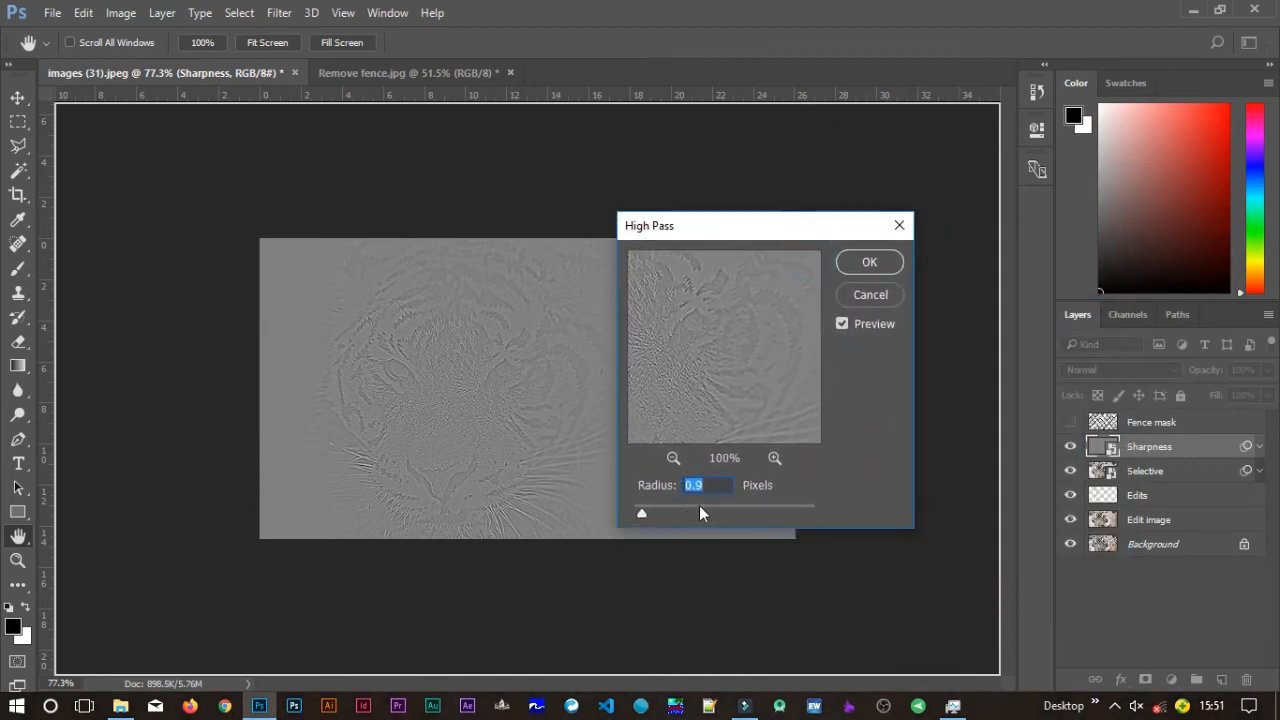
click(866, 262)
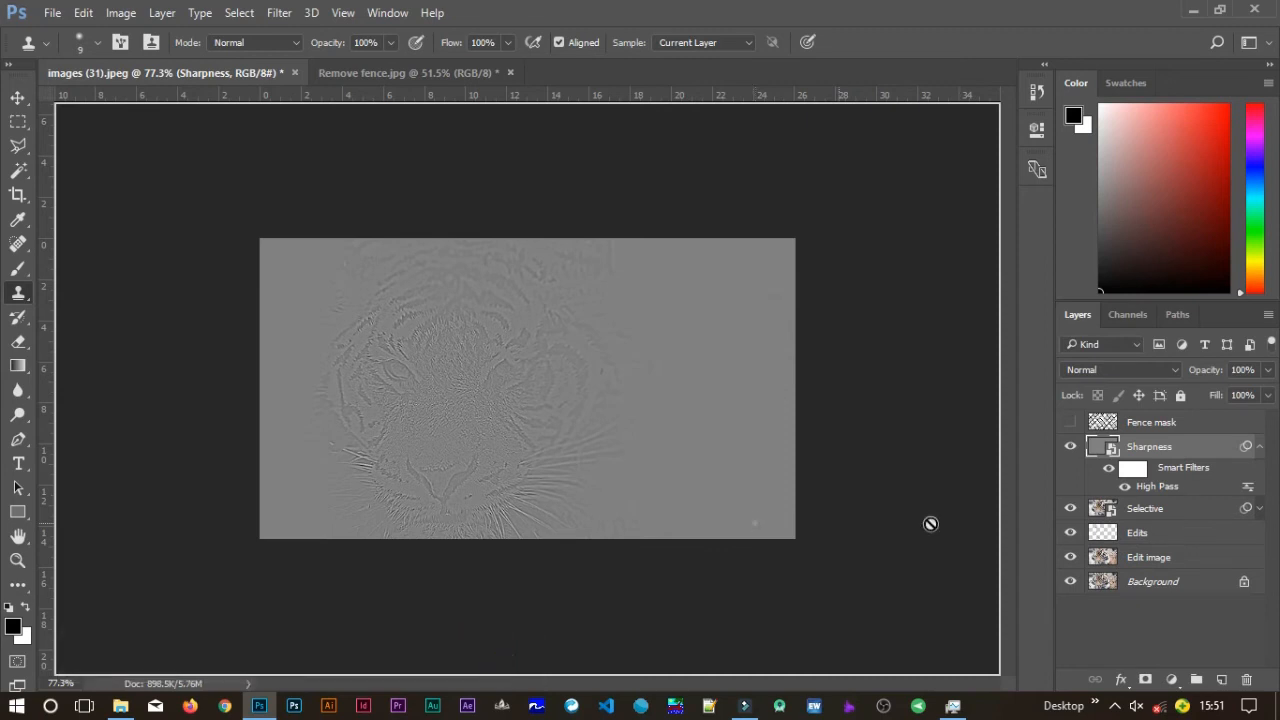
click(1096, 366)
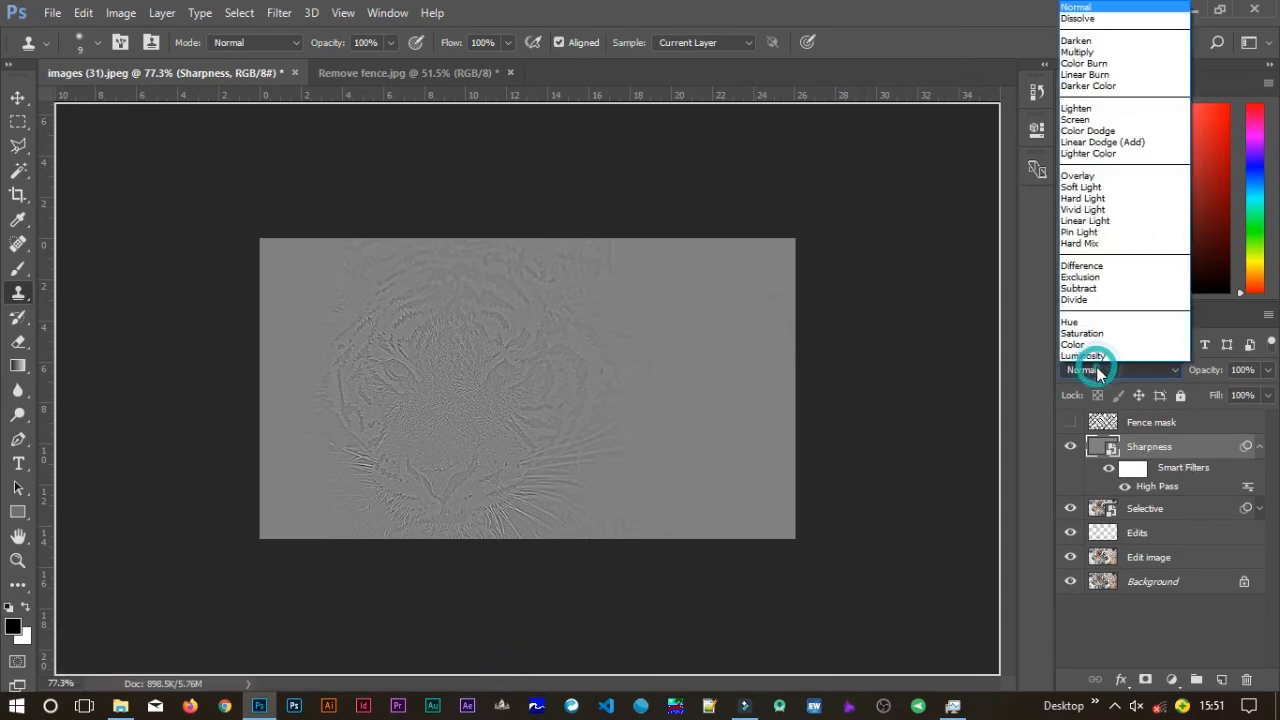
click(1081, 185)
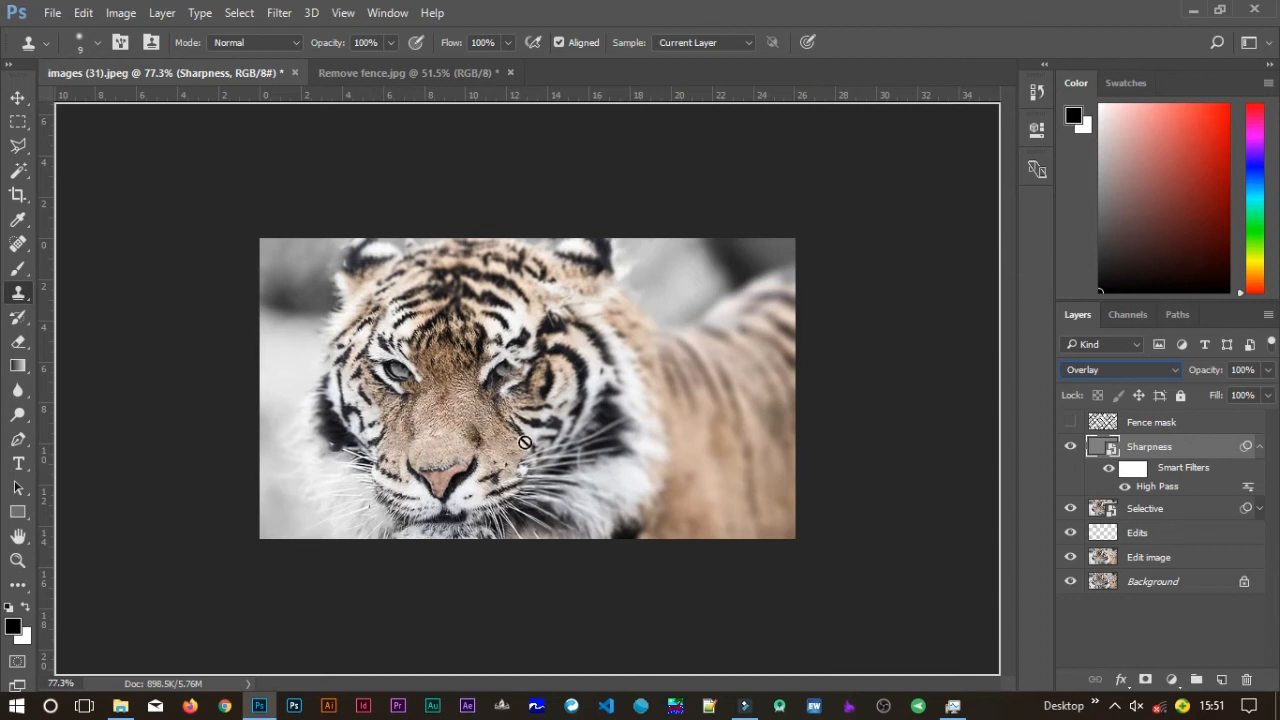
Compare the tiger's face with the Sharpness layer hidden and shown to examine the sharpening effect.
click(20, 97)
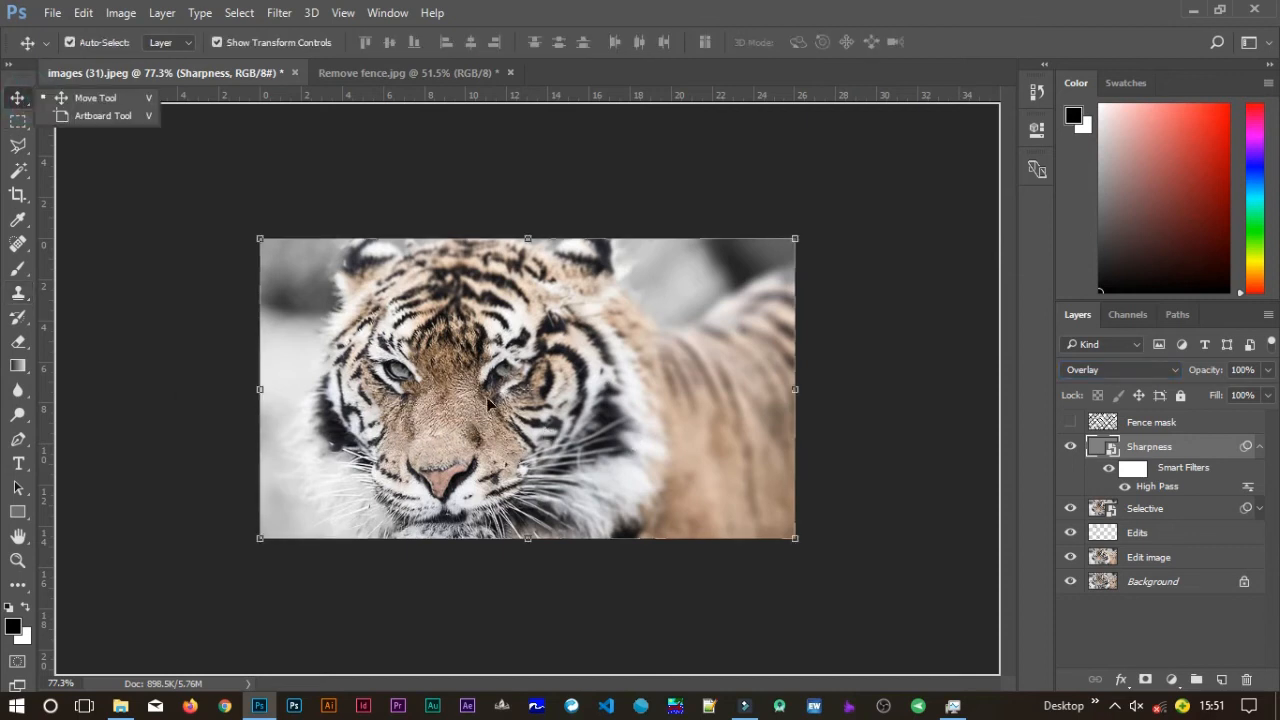
scroll(465, 381, up, 2)
scroll(465, 386, up, 3)
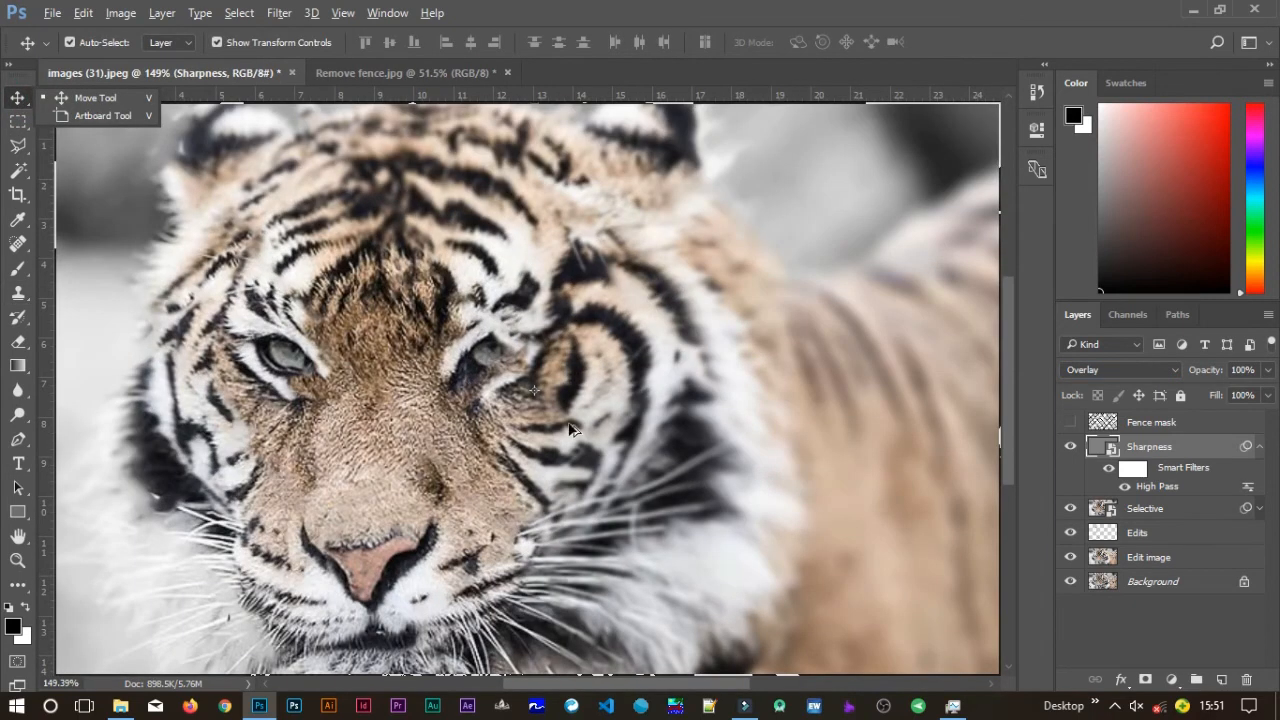
click(1069, 447)
click(1069, 447)
click(1069, 447)
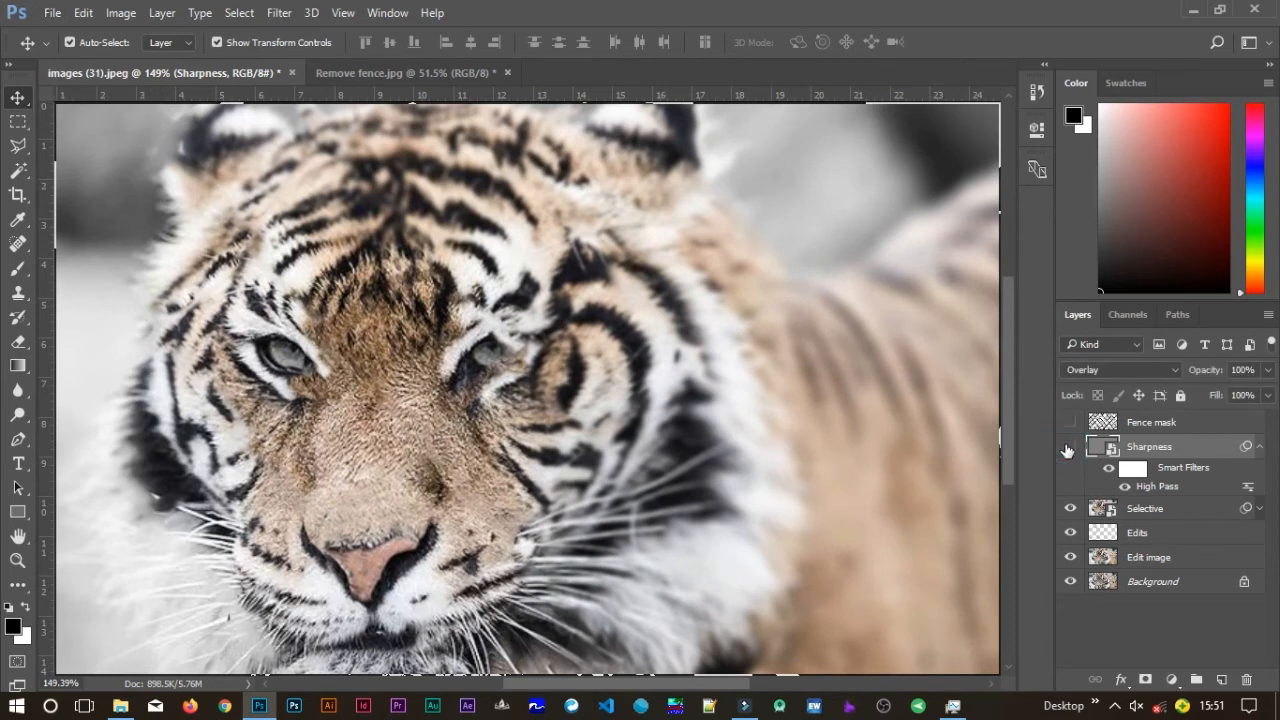
click(1068, 449)
click(1068, 449)
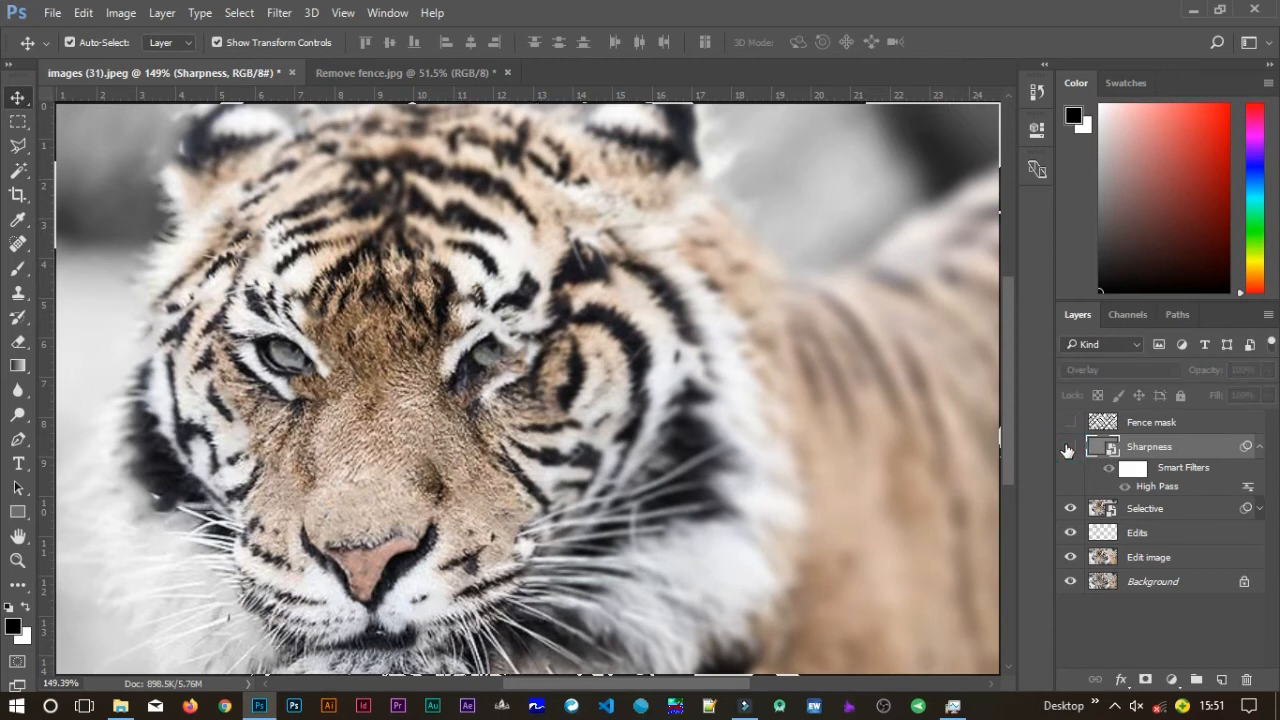
click(1068, 449)
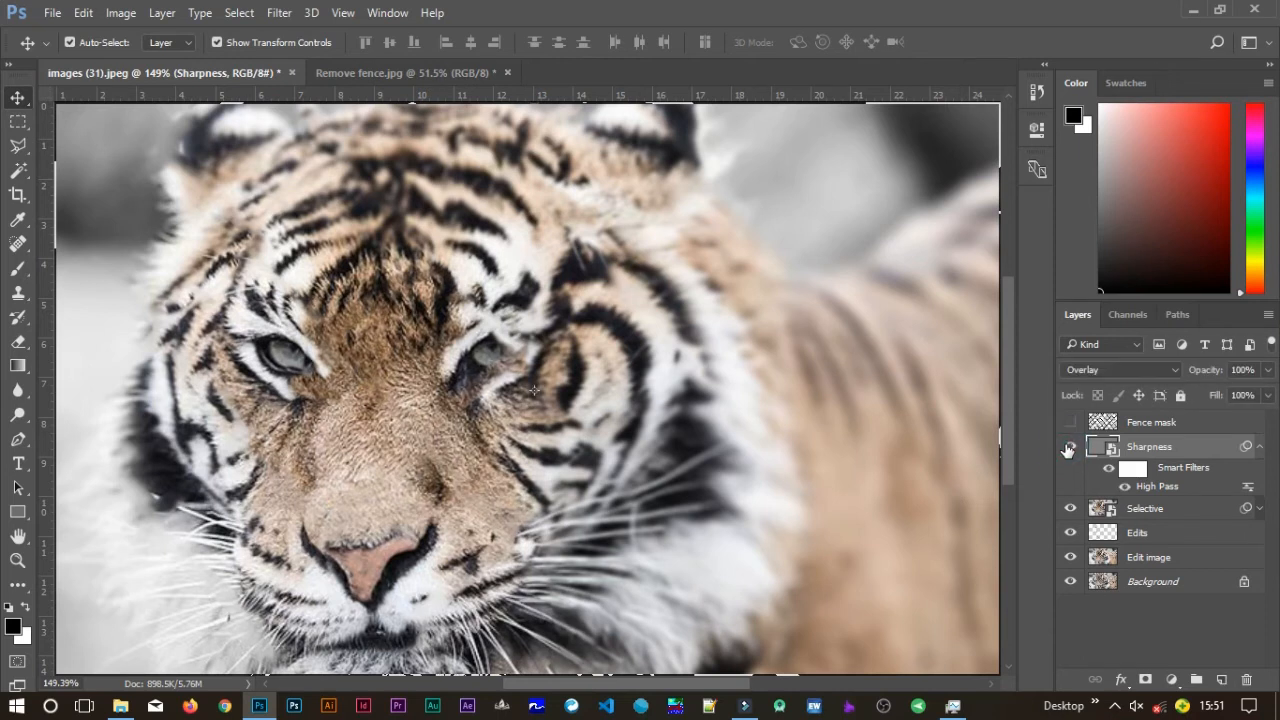
click(1259, 446)
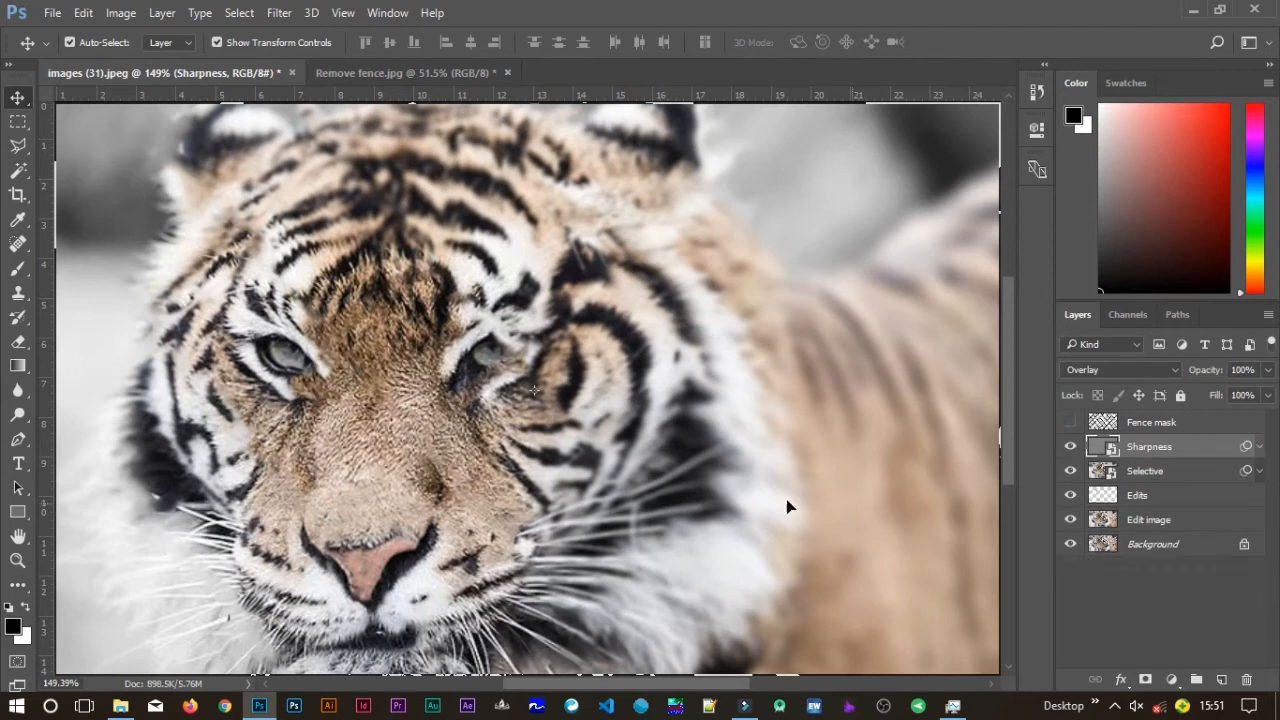
scroll(634, 486, down, 3)
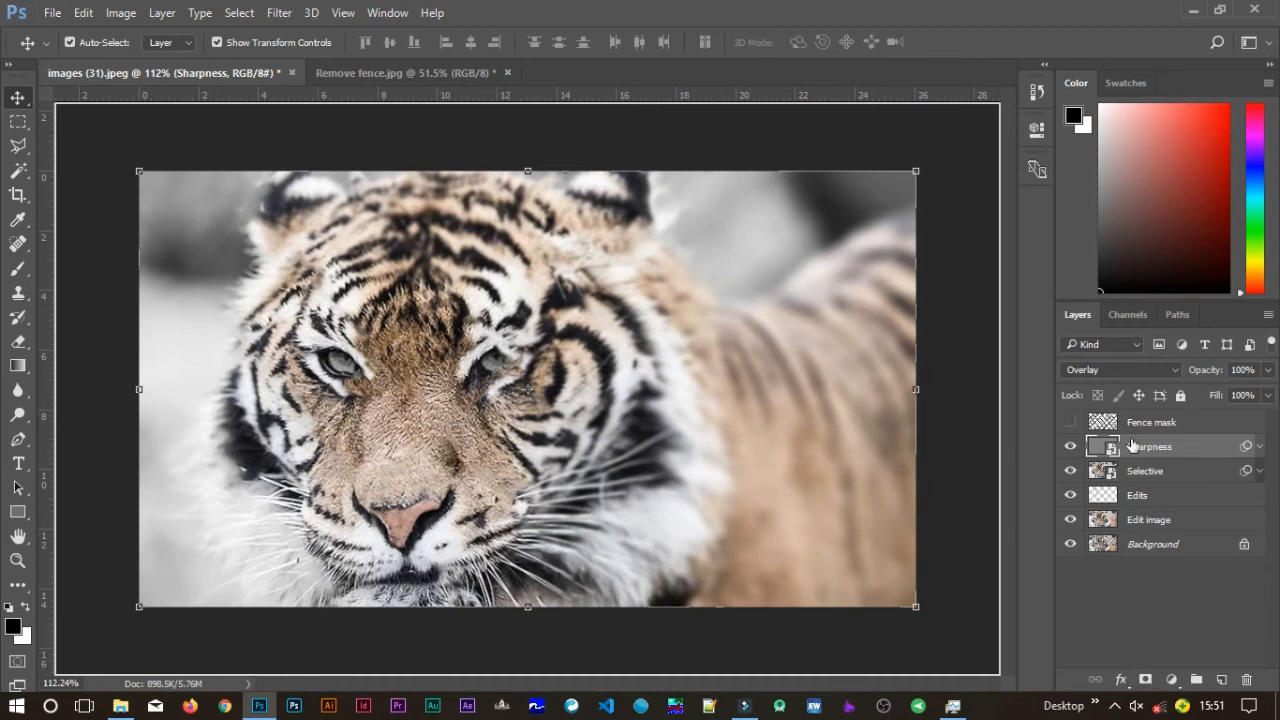
Add a black layer mask to the Sharpness layer and choose a soft round brush with 0% hardness.
click(1146, 680)
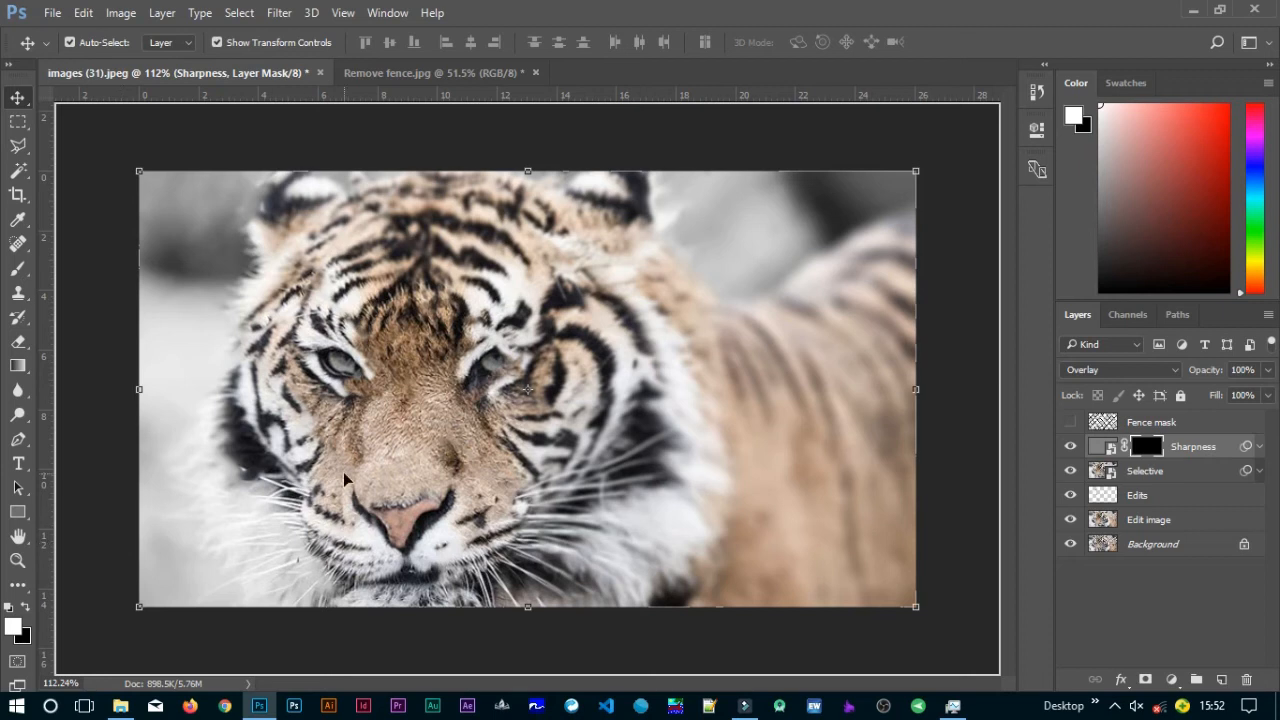
click(17, 268)
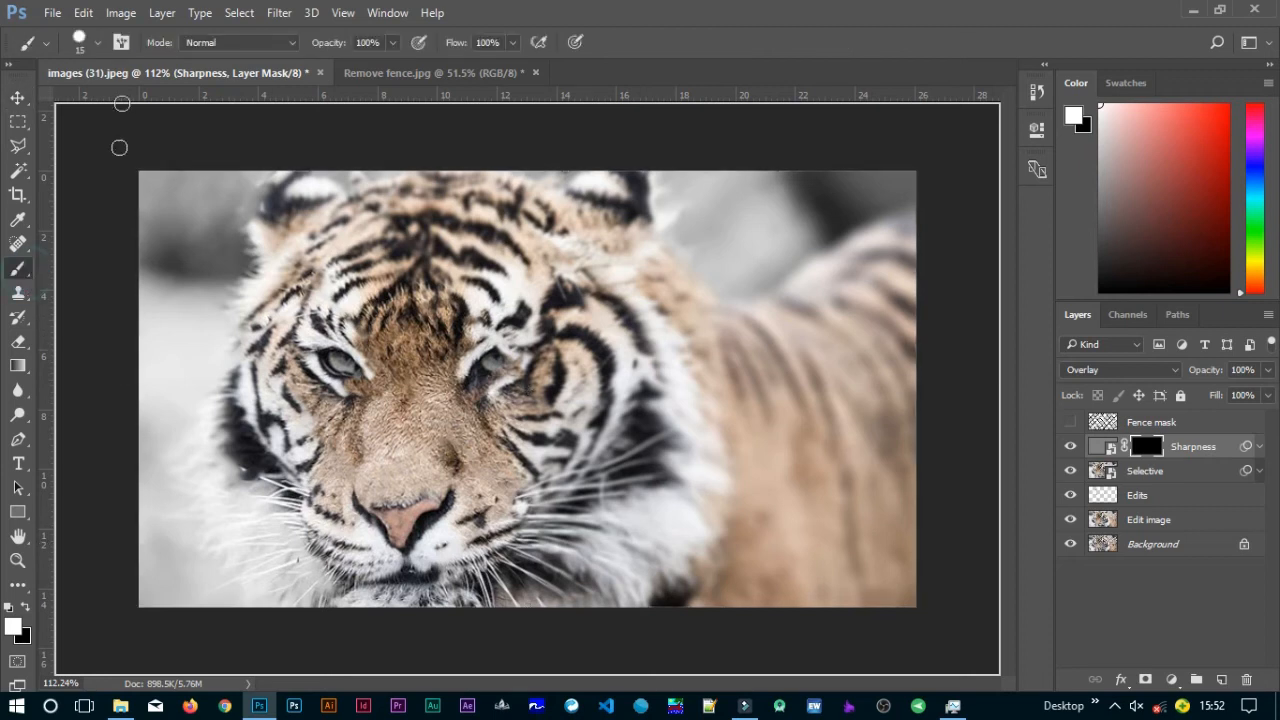
click(97, 40)
click(97, 219)
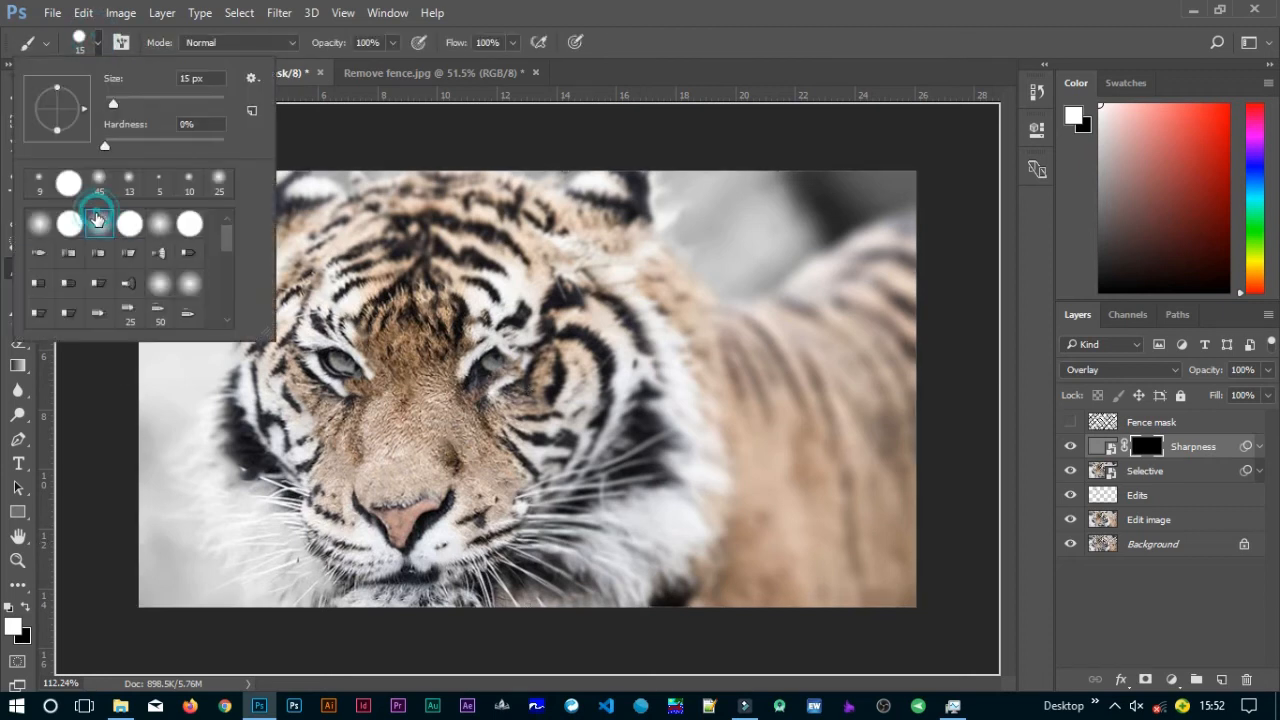
click(106, 148)
click(100, 46)
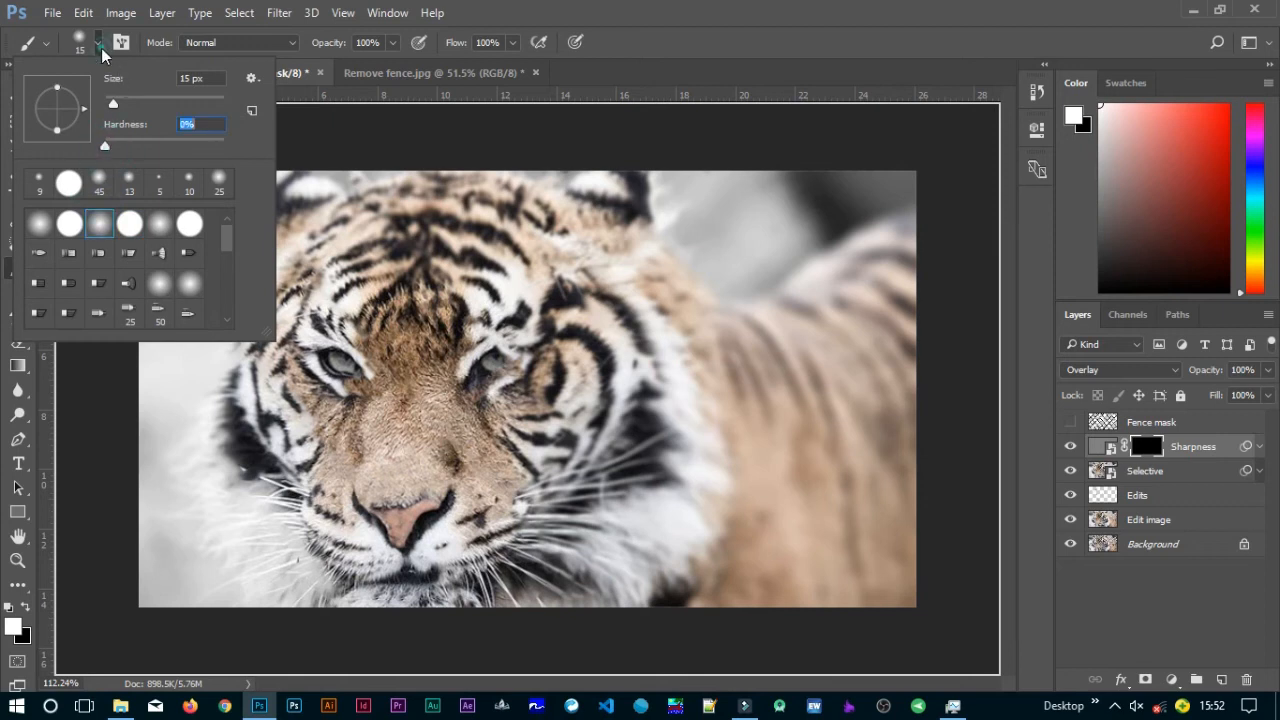
Enlarge the brush to 70 px and paint white over the tiger's face on the Sharpness mask, comparing the layer hidden and shown.
key(bracketright)
key(bracketright)
key(bracketright)
key(bracketright)
key(bracketright)
key(bracketright)
key(bracketright)
key(bracketright)
key(bracketright)
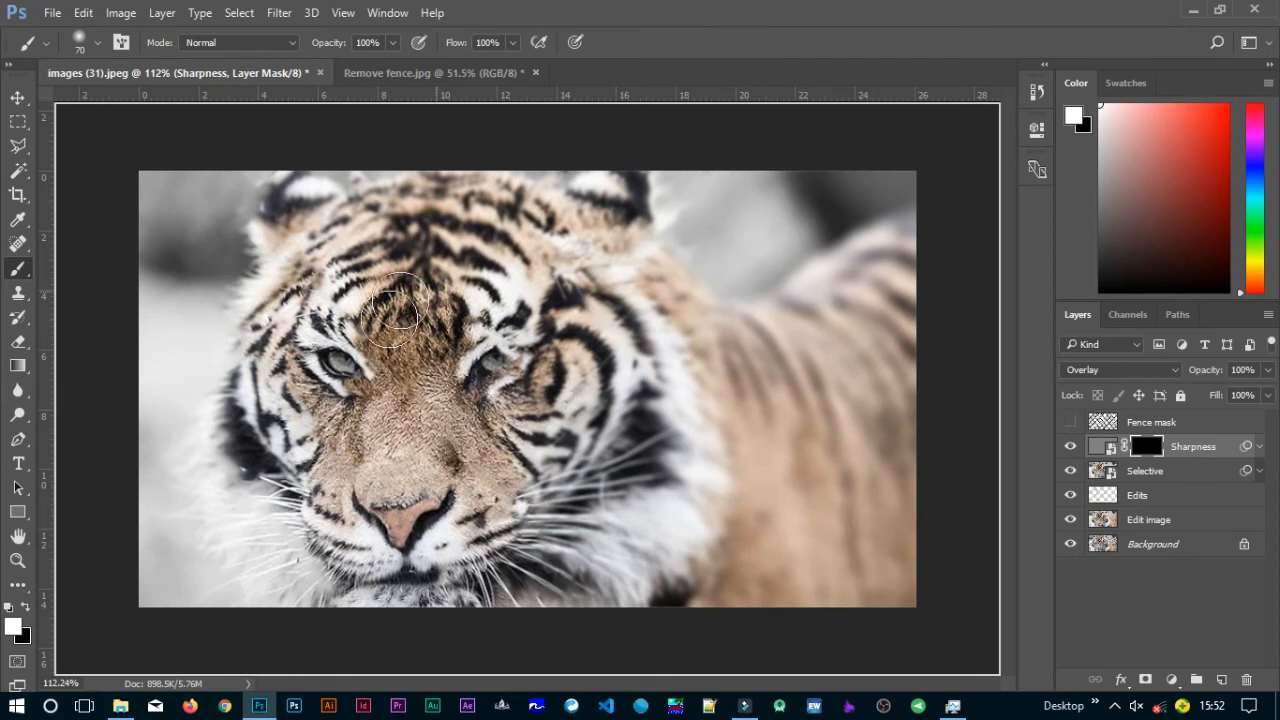
drag(381, 392, 385, 398)
click(1070, 448)
click(1070, 448)
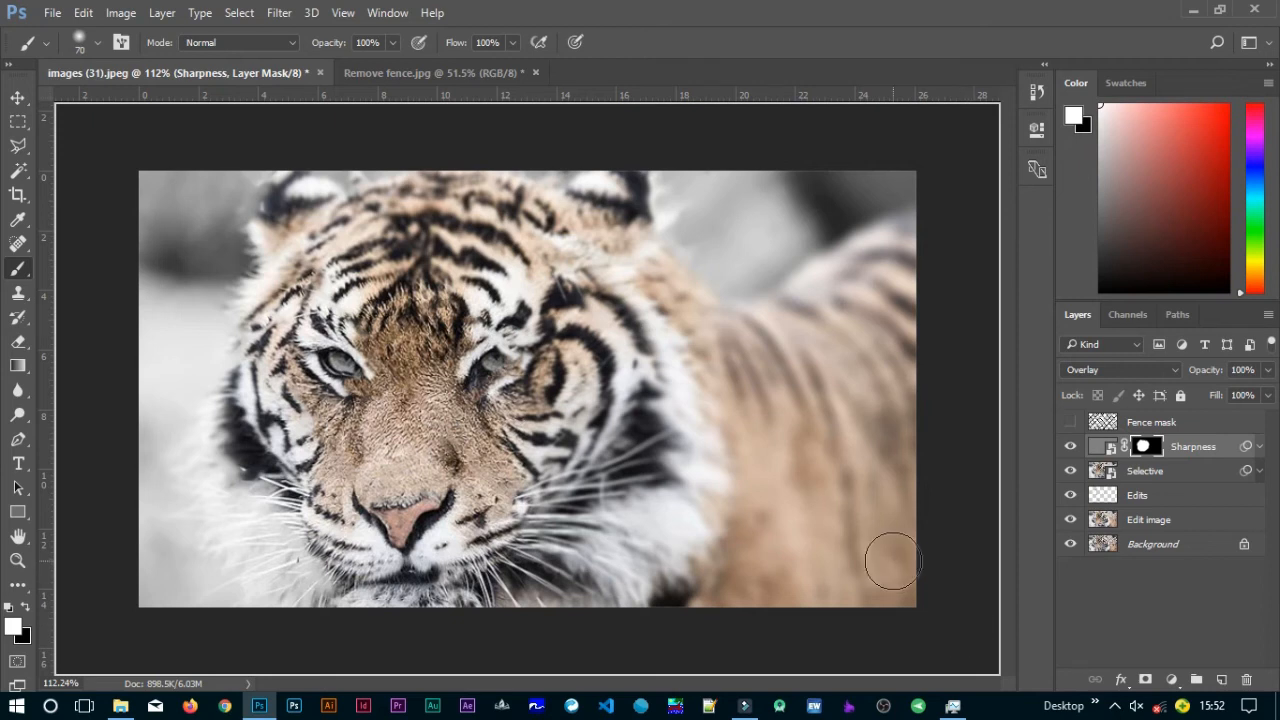
Switch to the Move tool and reselect the Sharpness layer.
key(v)
click(966, 601)
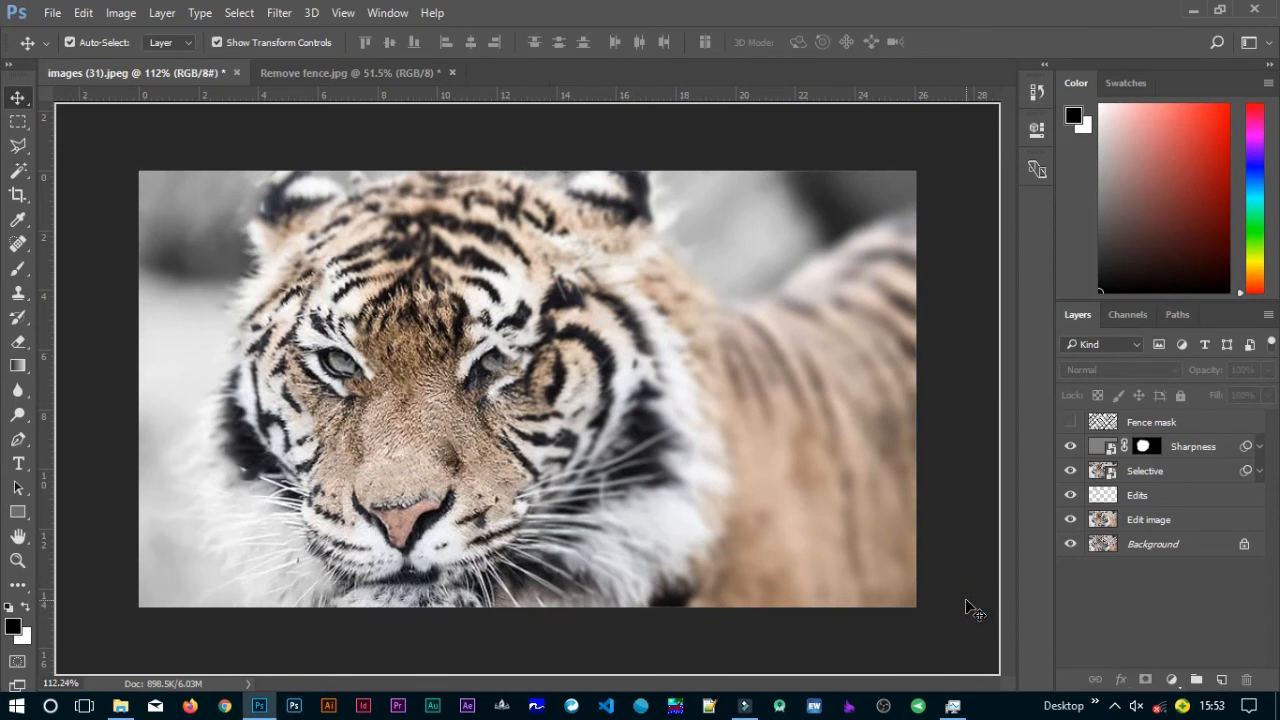
click(1185, 447)
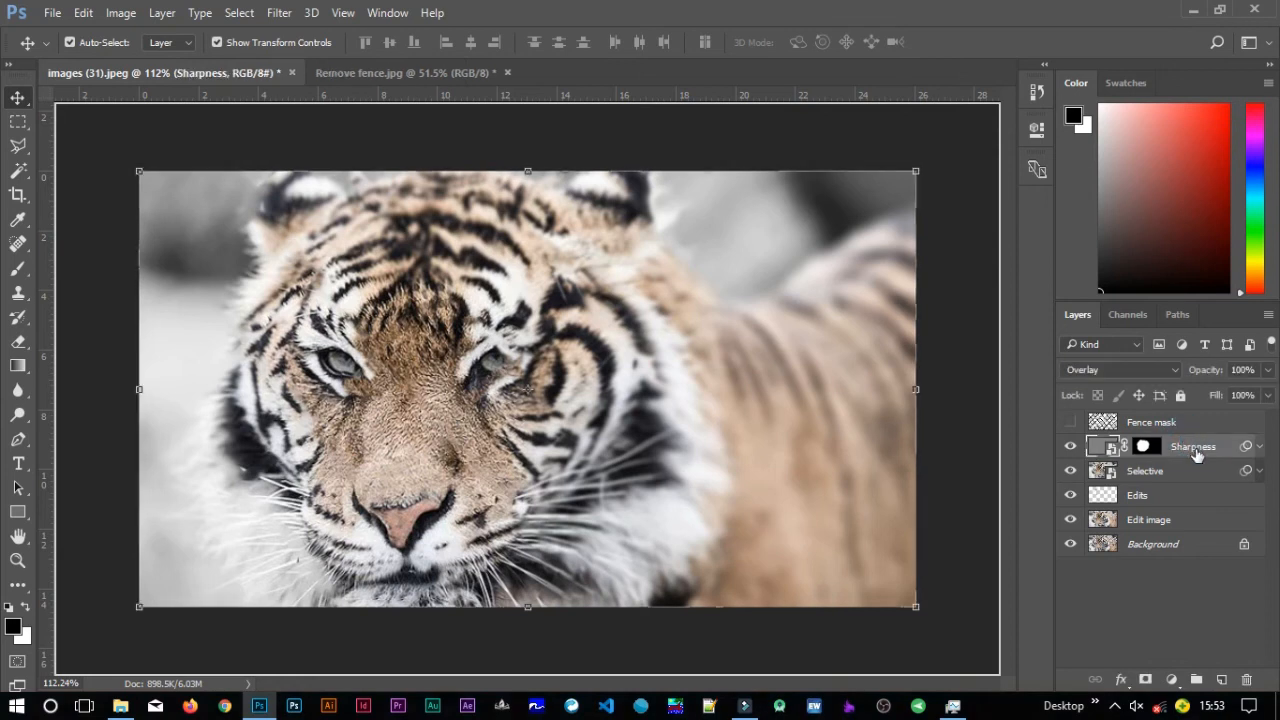
Add a Curves adjustment layer above the Sharpness layer and brighten the highlights by moving the RGB white point slightly inward.
click(1173, 679)
click(1154, 384)
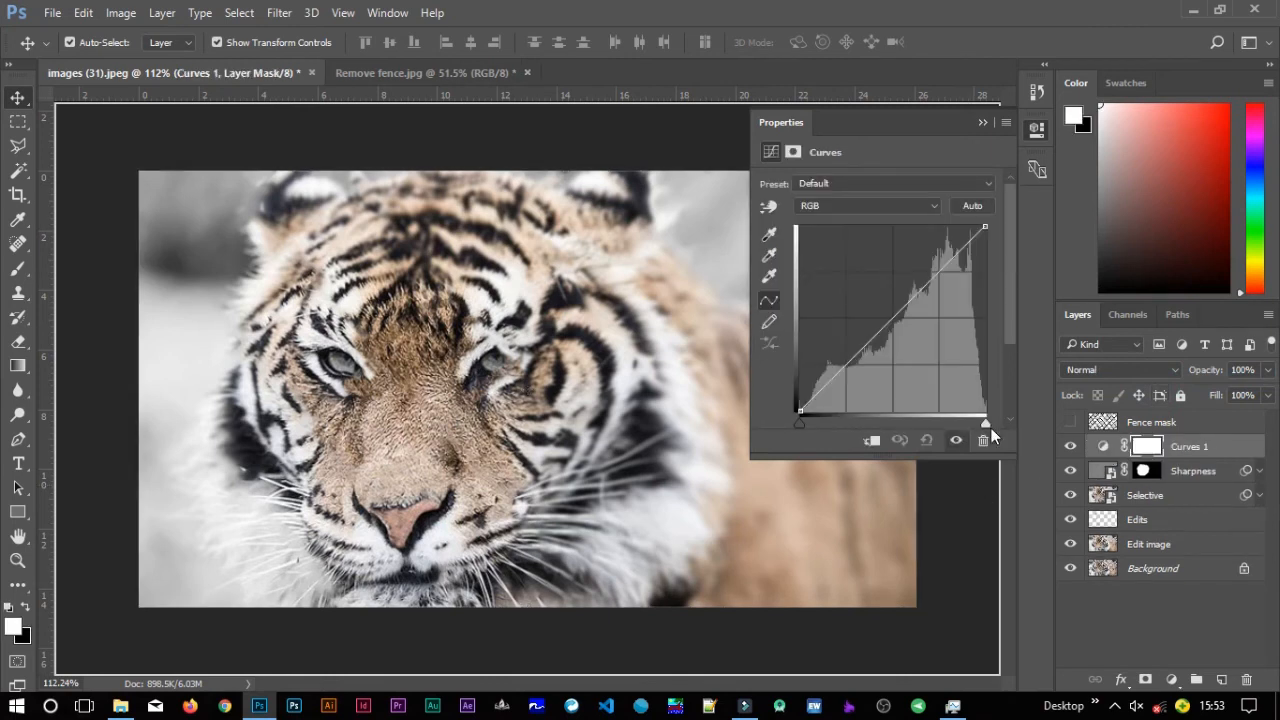
mouse_move(987, 424)
mouse_down()
mouse_move(964, 427)
mouse_move(975, 425)
mouse_up()
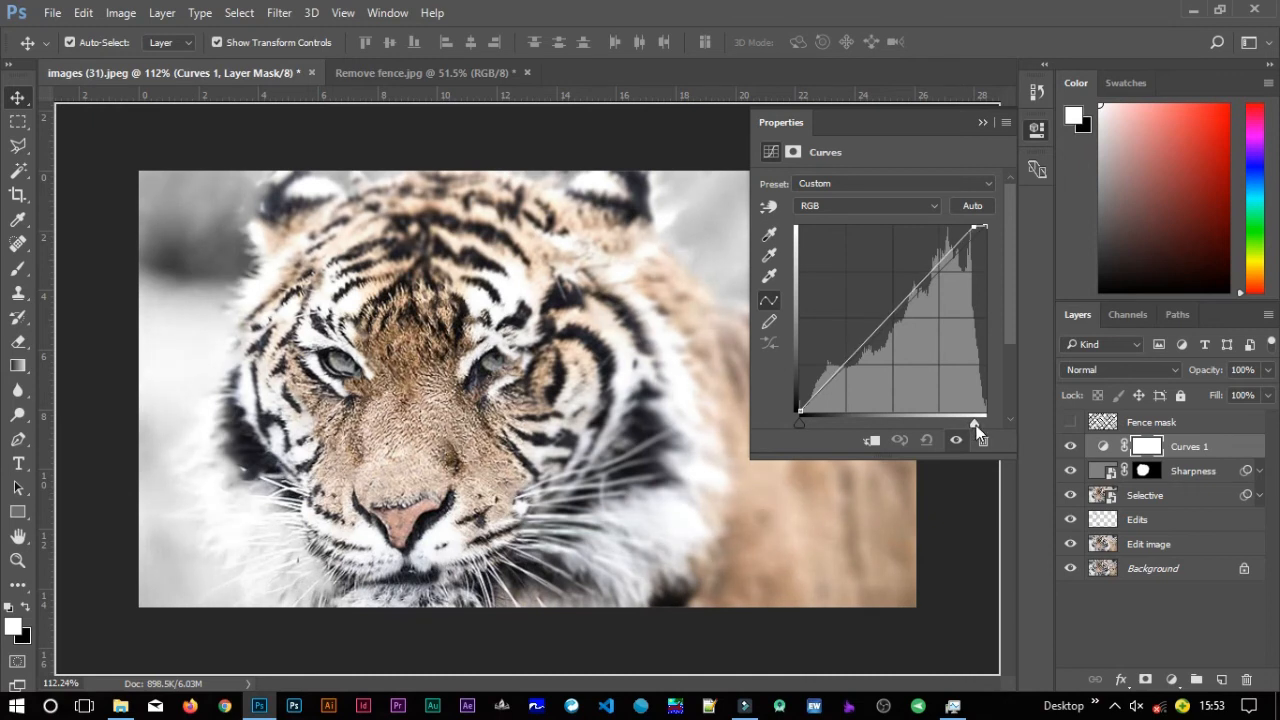
Raise the Red channel curve slightly at the midtones, shadows and highlights to warm the image.
click(823, 206)
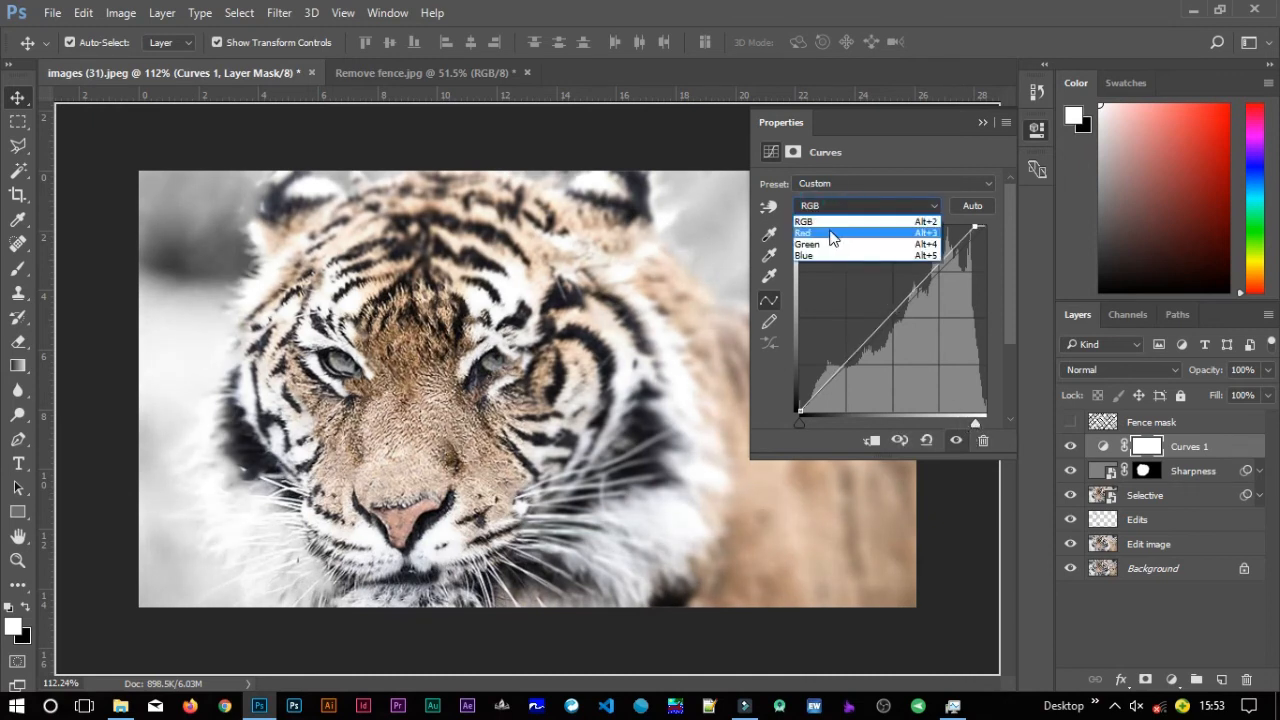
click(829, 221)
click(893, 316)
drag(893, 316, 891, 315)
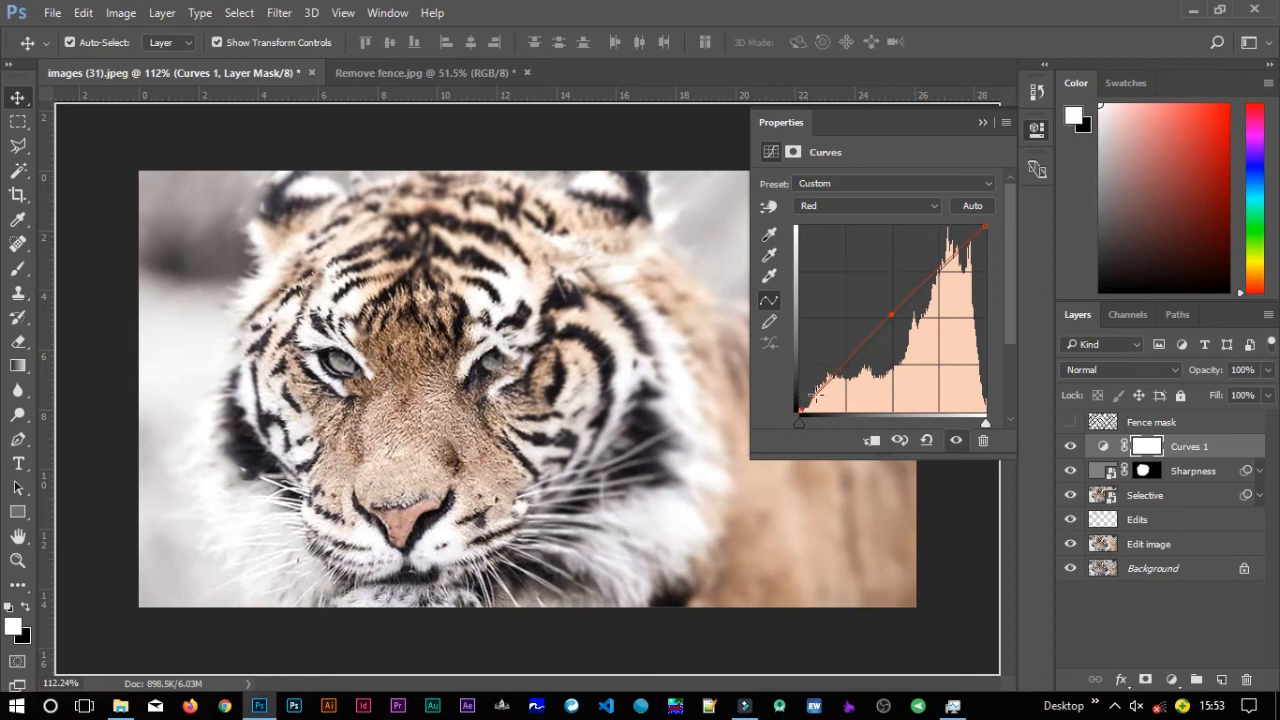
click(814, 394)
drag(814, 394, 813, 392)
click(955, 249)
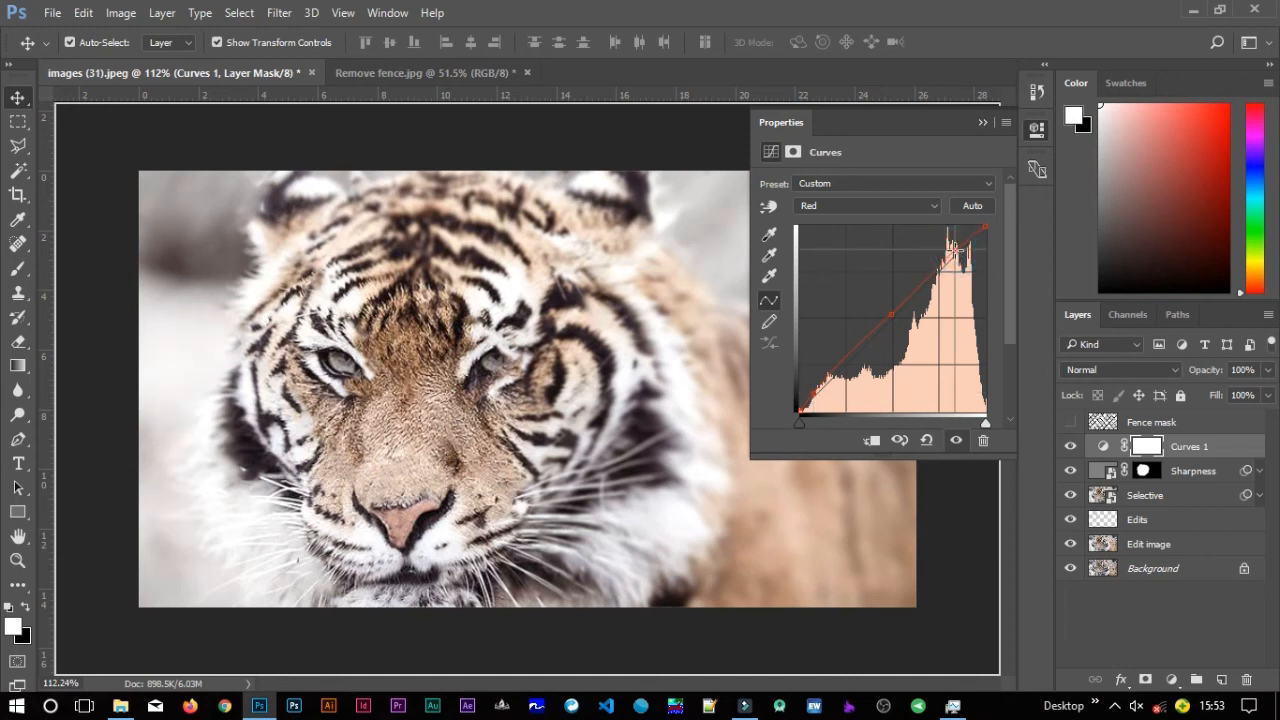
Raise the midtones of the Blue channel slightly on the same Curves layer and collapse its properties.
click(845, 205)
click(828, 253)
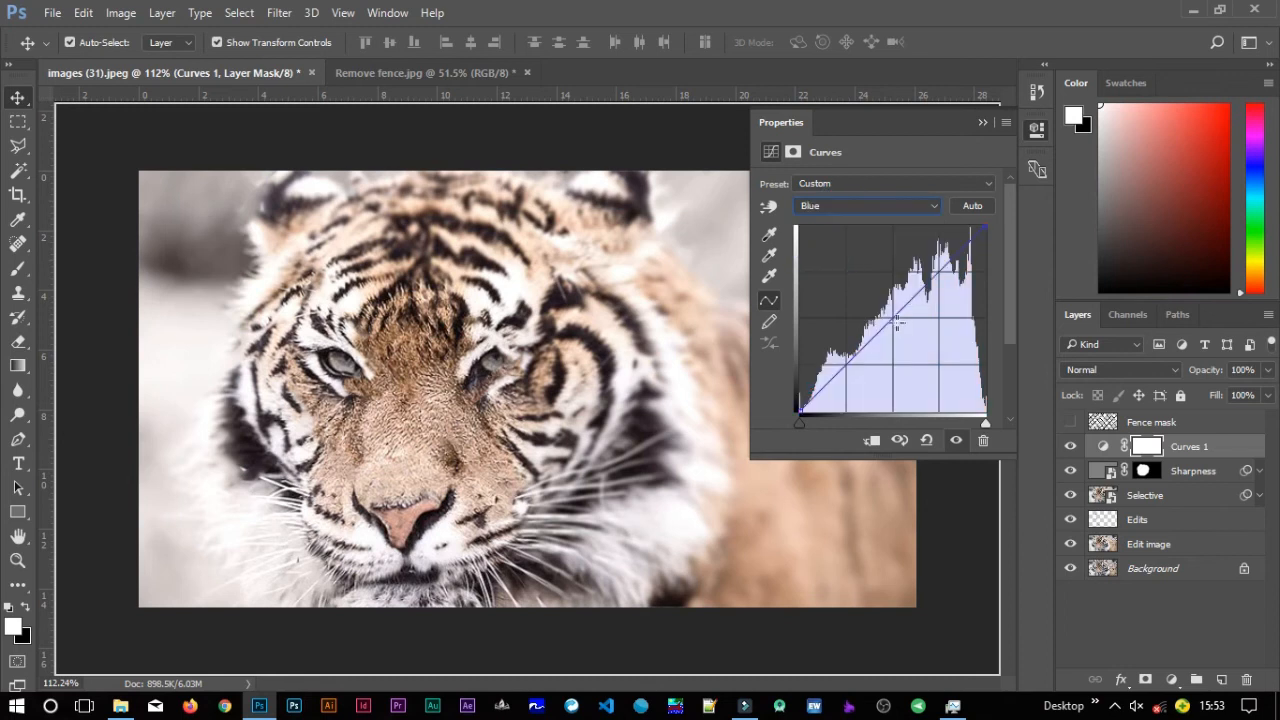
drag(890, 320, 890, 313)
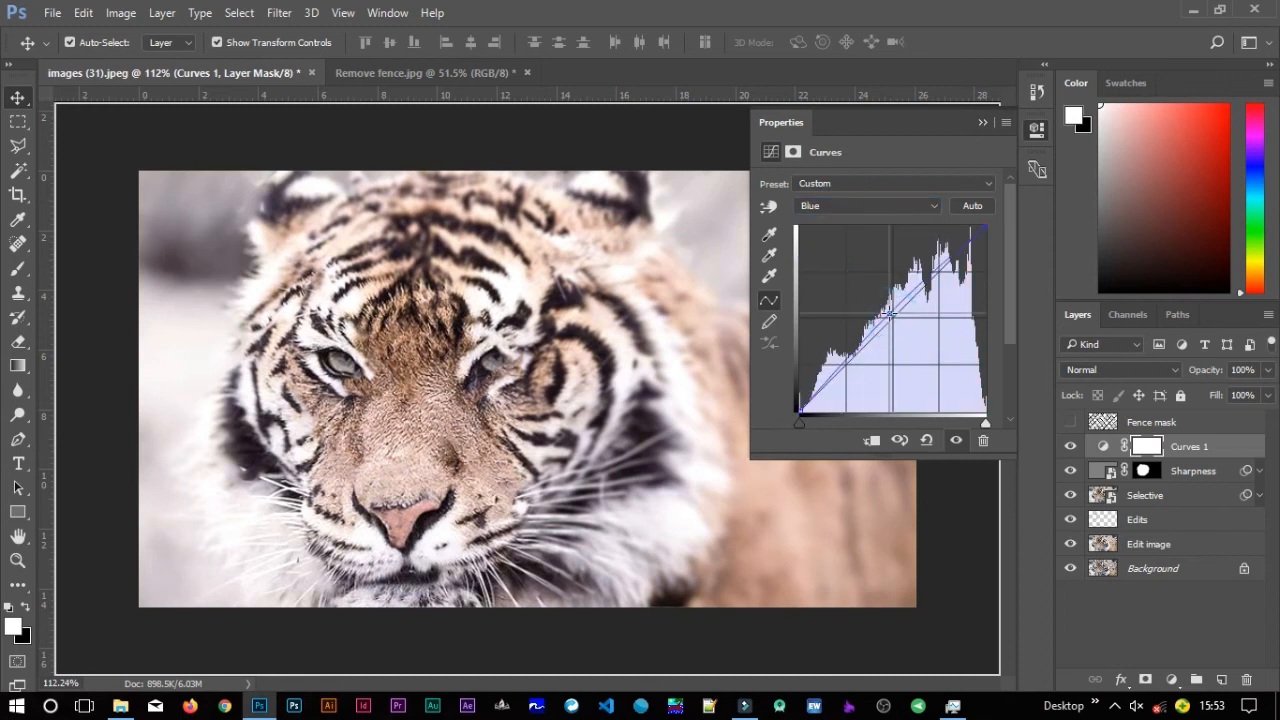
click(982, 122)
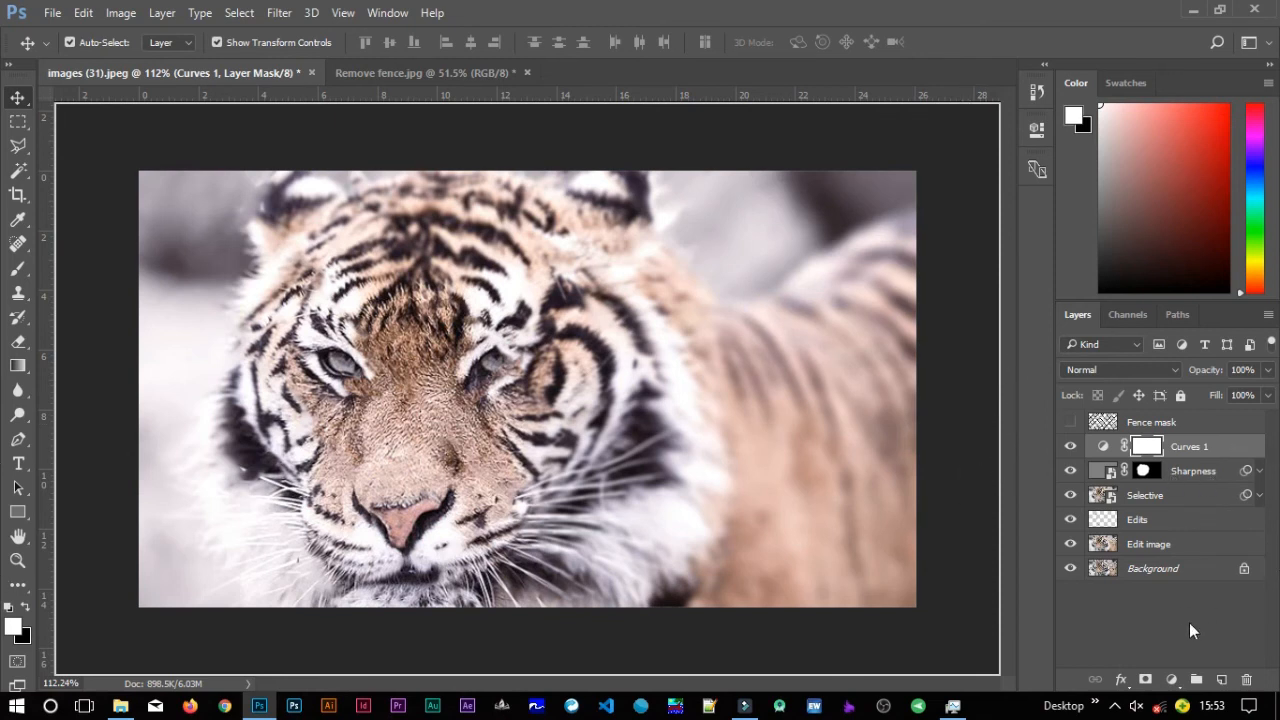
Add a second Curves adjustment layer, lower its RGB shadows slightly and hold the highlights near the diagonal with another point.
click(1171, 679)
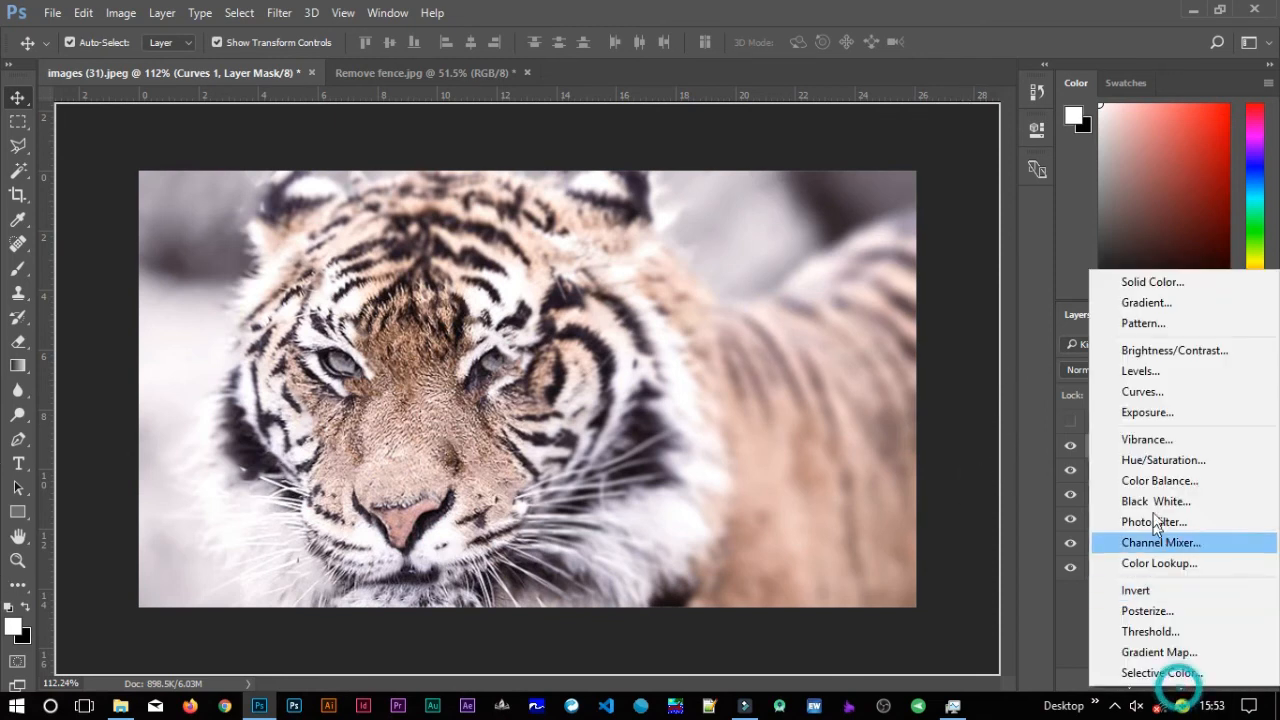
click(1148, 396)
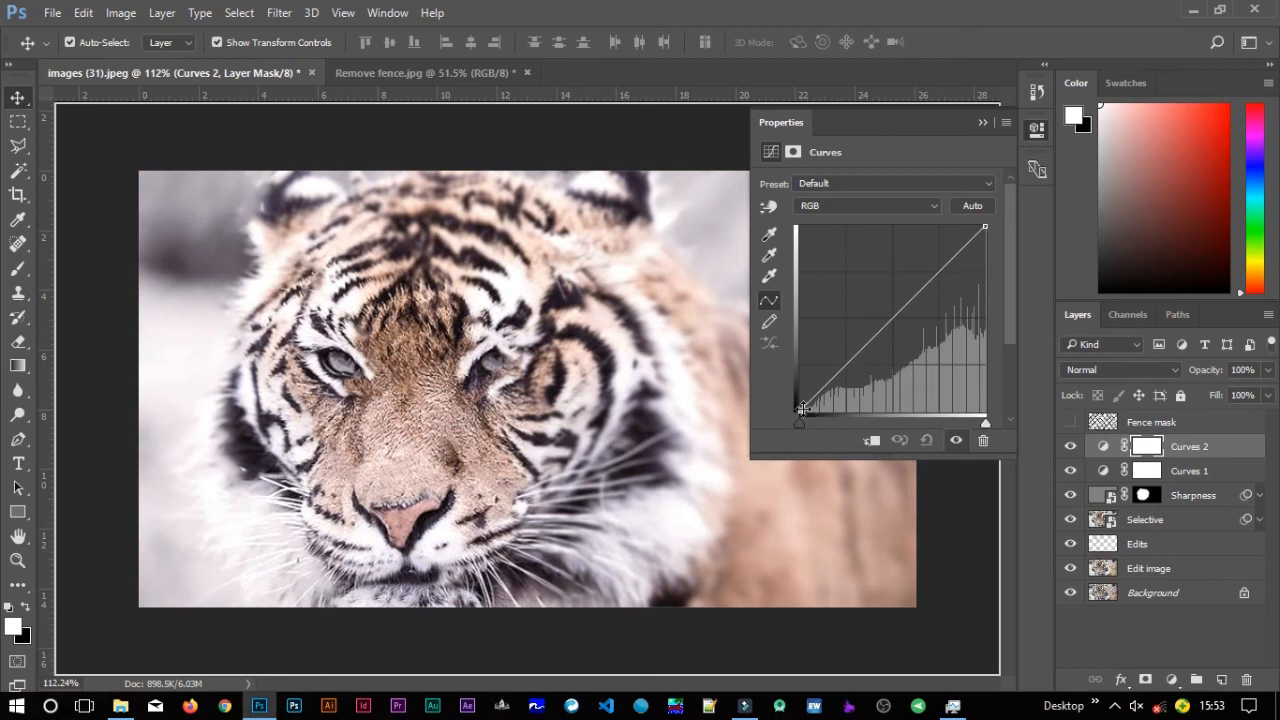
click(827, 383)
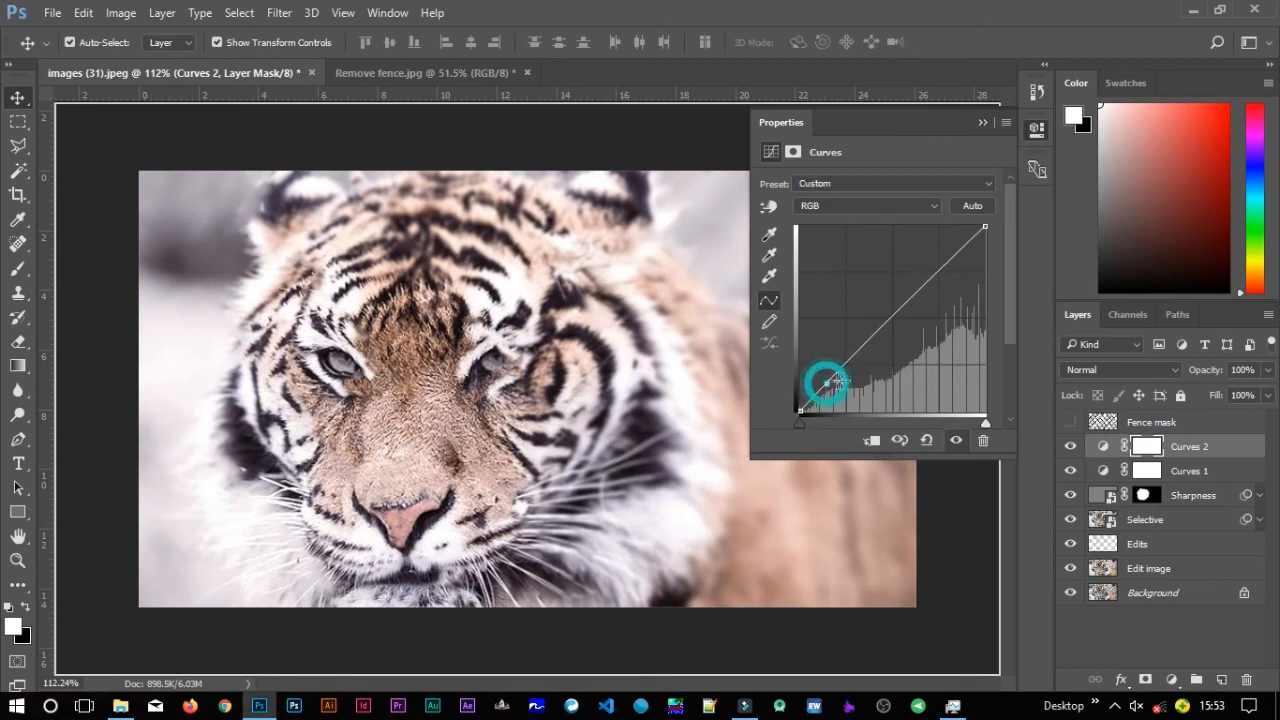
drag(827, 383, 830, 387)
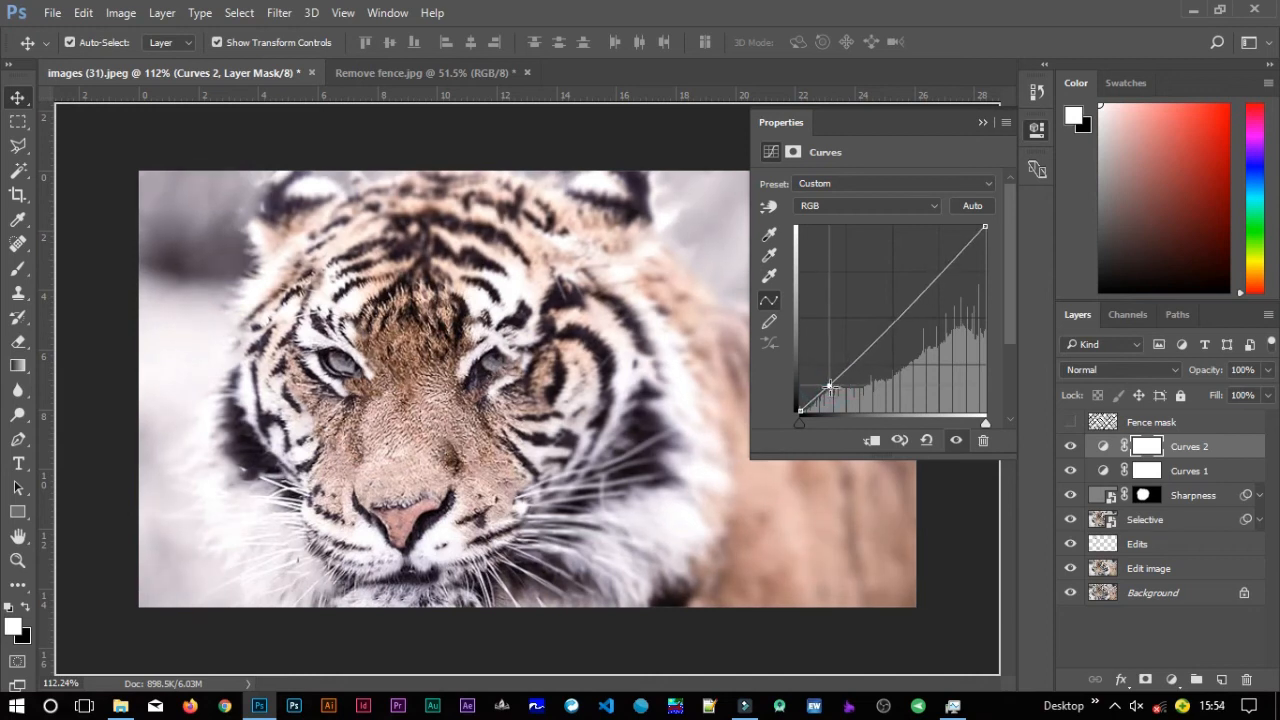
click(958, 252)
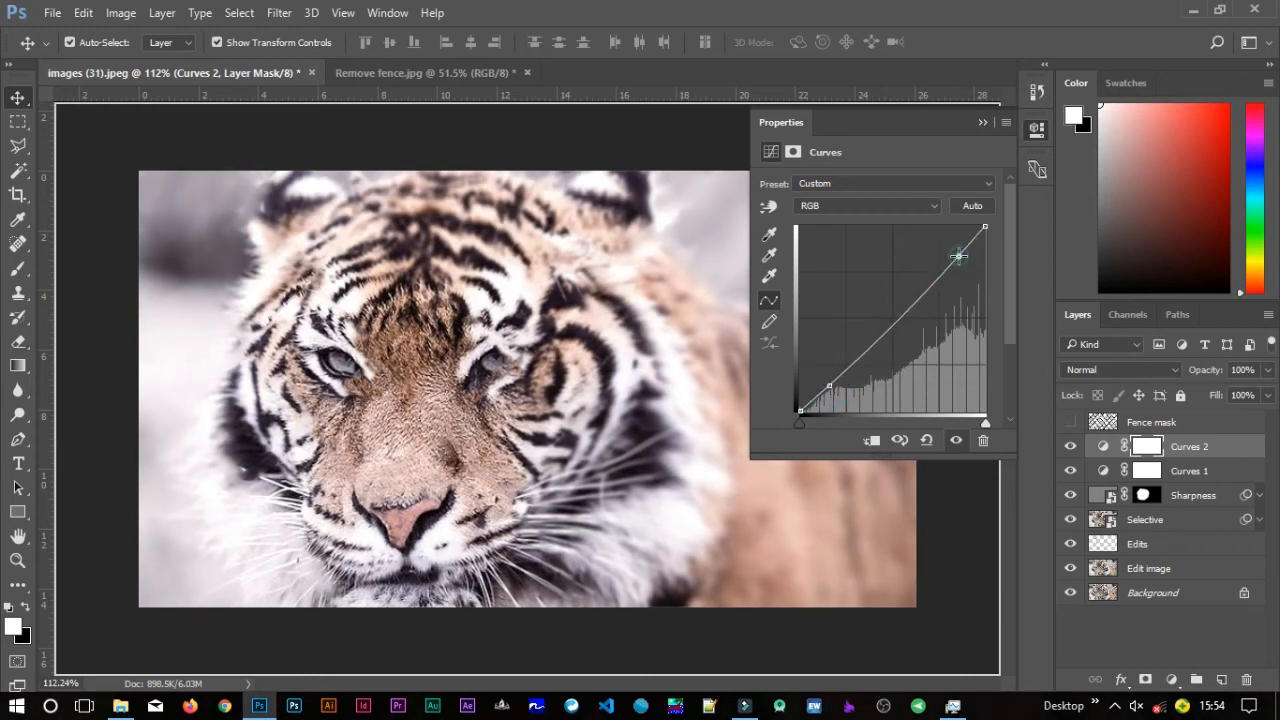
drag(958, 252, 961, 250)
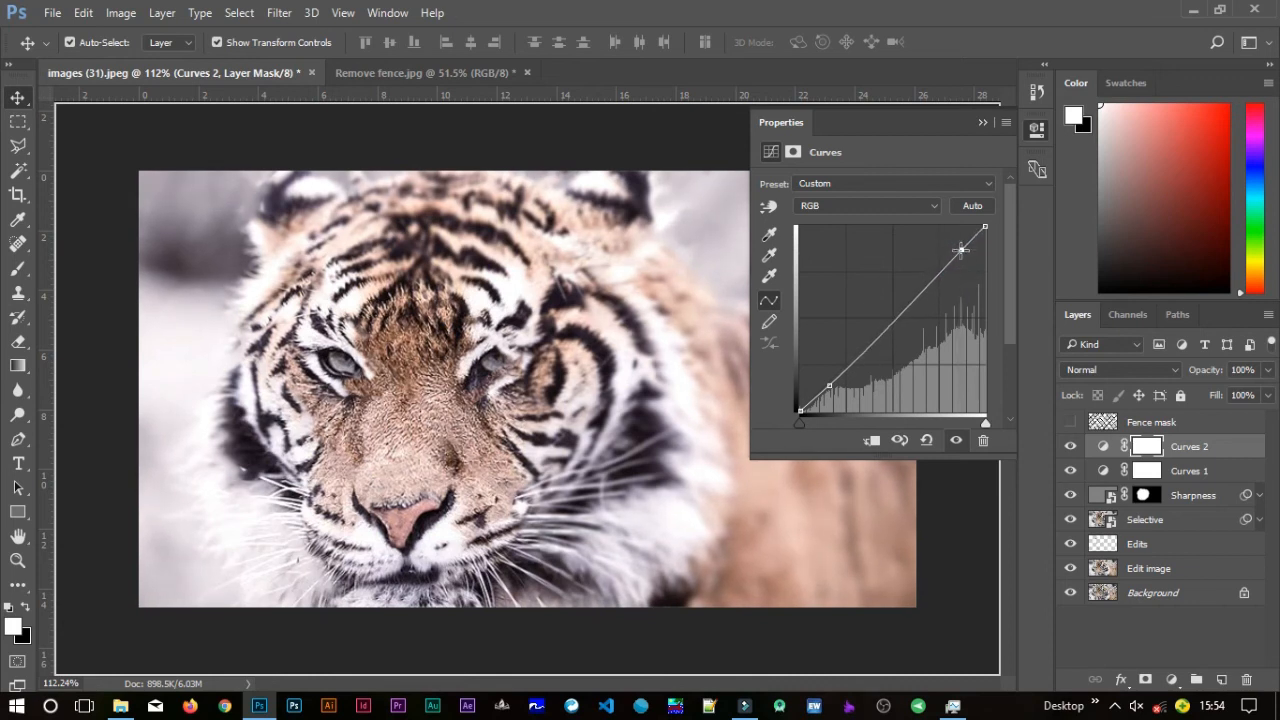
click(982, 122)
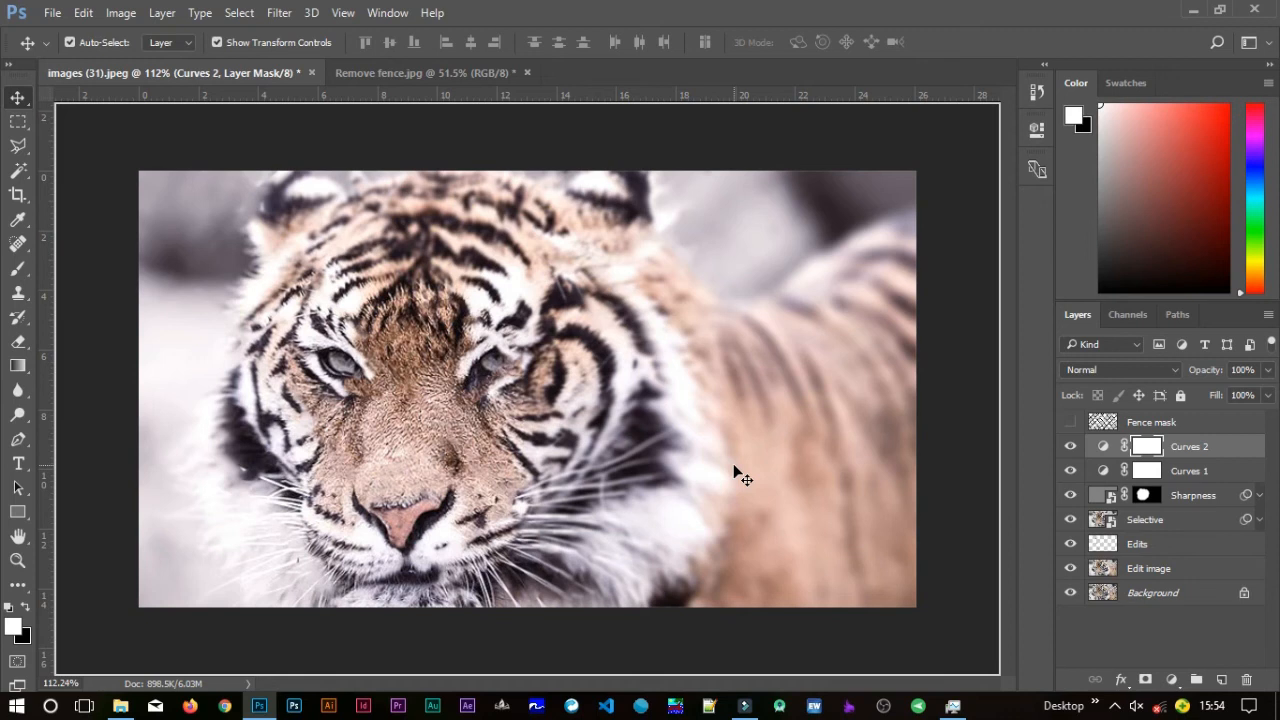
Limit the Curves 1 layer with Blend If on Gray, splitting the Underlying Layer's black slider to 41 / 93.
click(1188, 472)
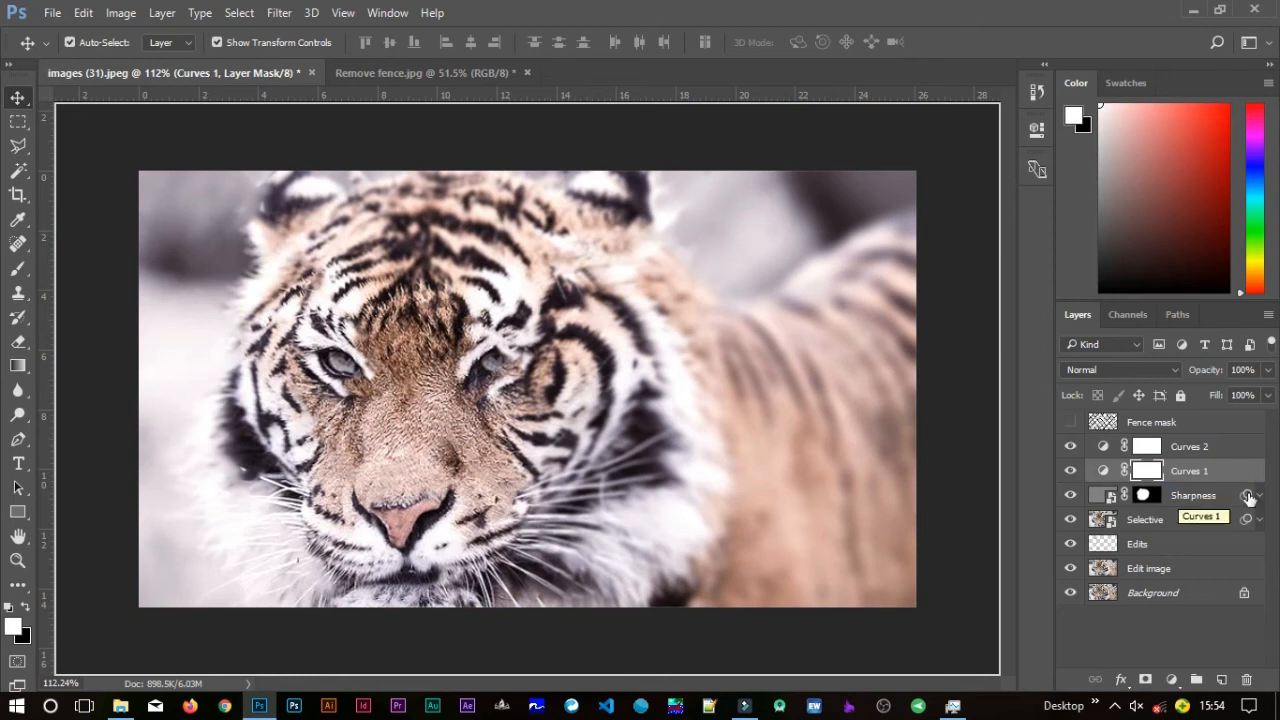
click(1252, 470)
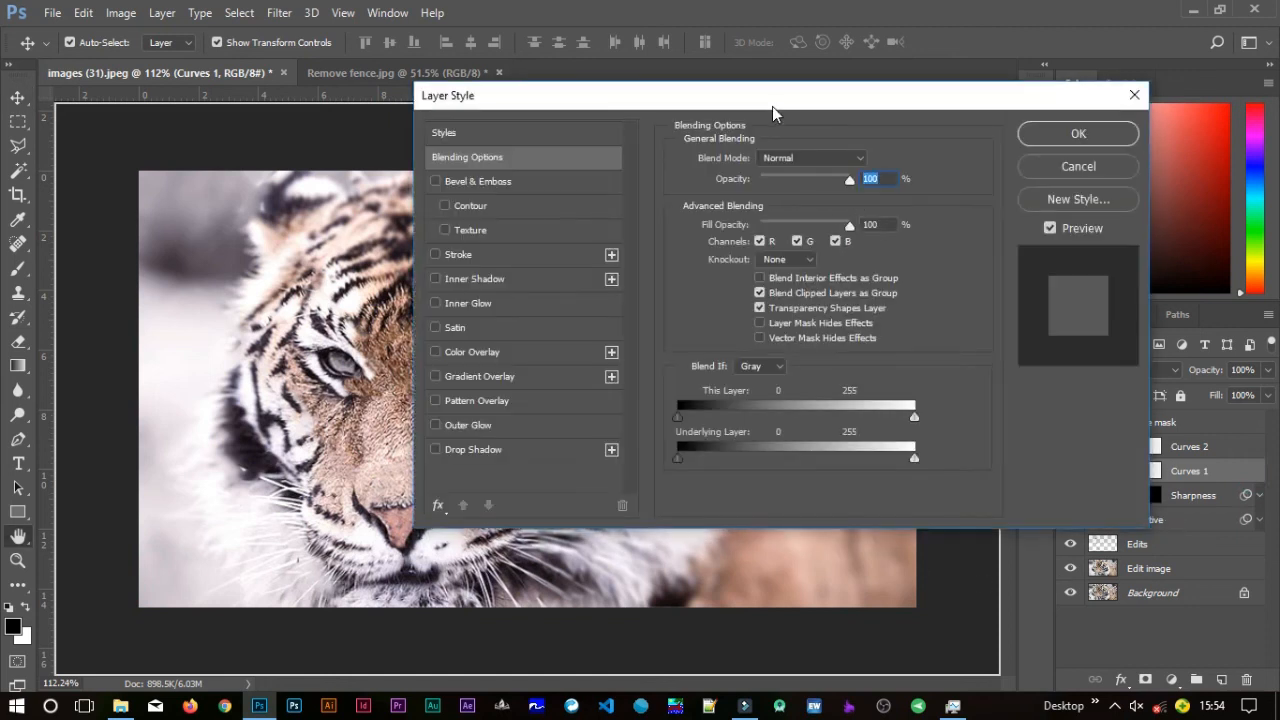
drag(772, 110, 837, 63)
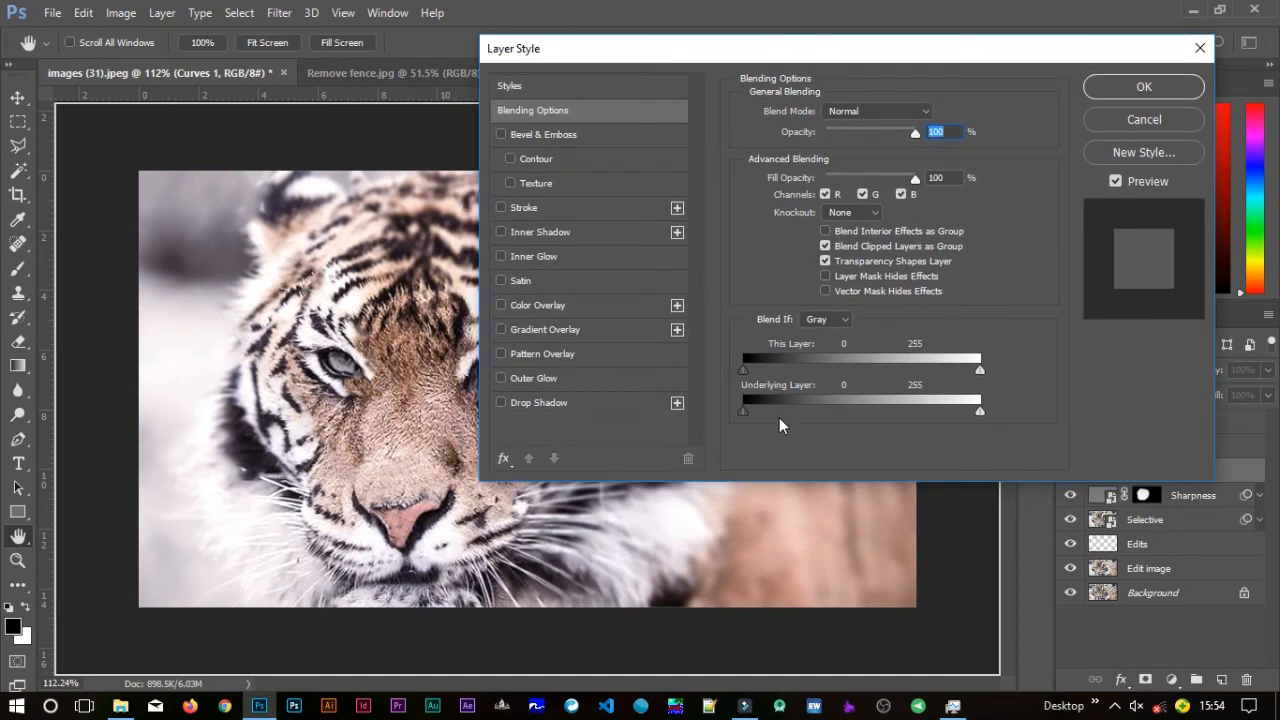
drag(753, 62, 917, 69)
drag(911, 418, 974, 416)
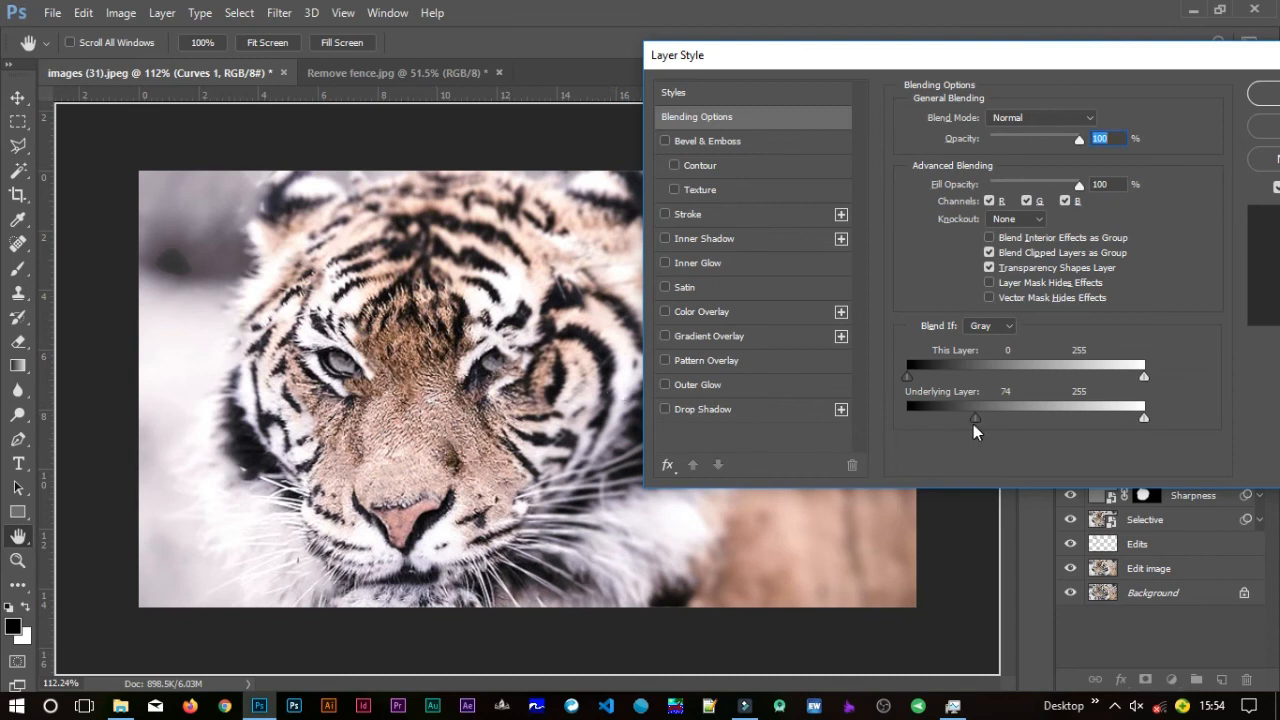
mouse_move(972, 419)
mouse_down()
mouse_move(930, 420)
mouse_move(990, 423)
mouse_up()
drag(942, 420, 994, 419)
drag(1036, 62, 707, 62)
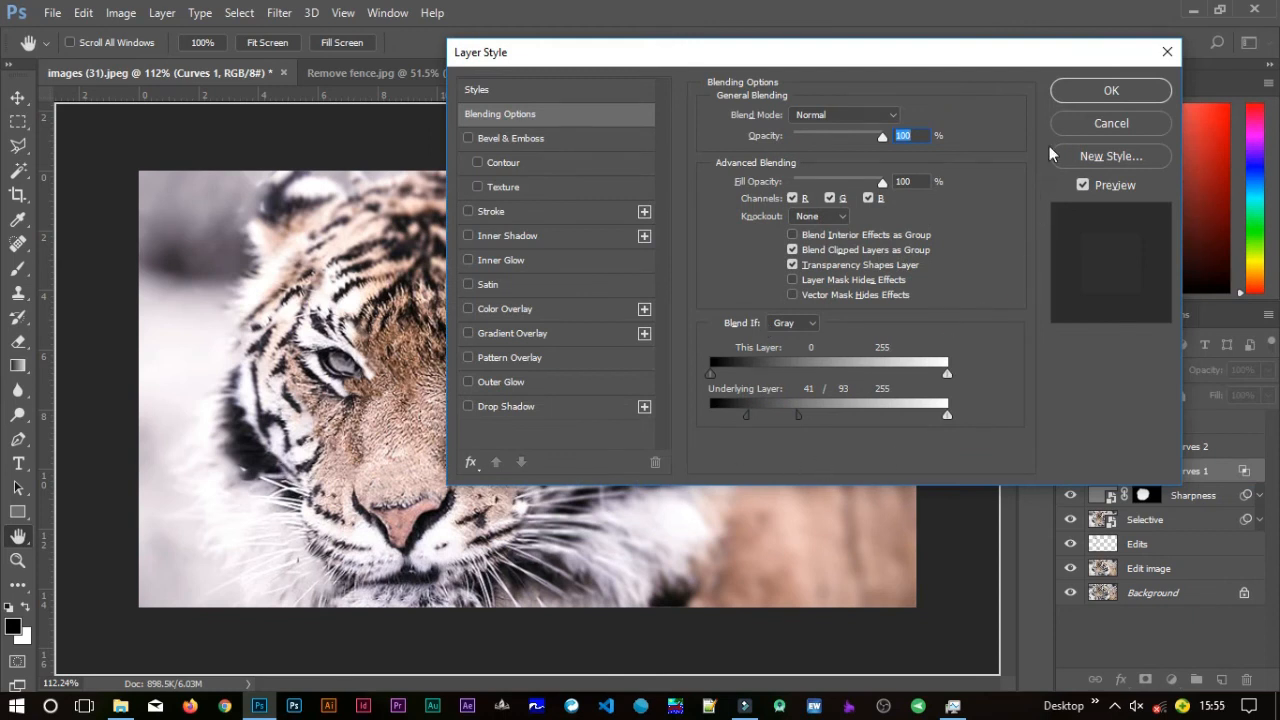
click(1110, 90)
Split the Underlying Layer's white Blend If slider to 185 / 233 for Curves 2, and compare the edit with the Background alone.
click(1251, 449)
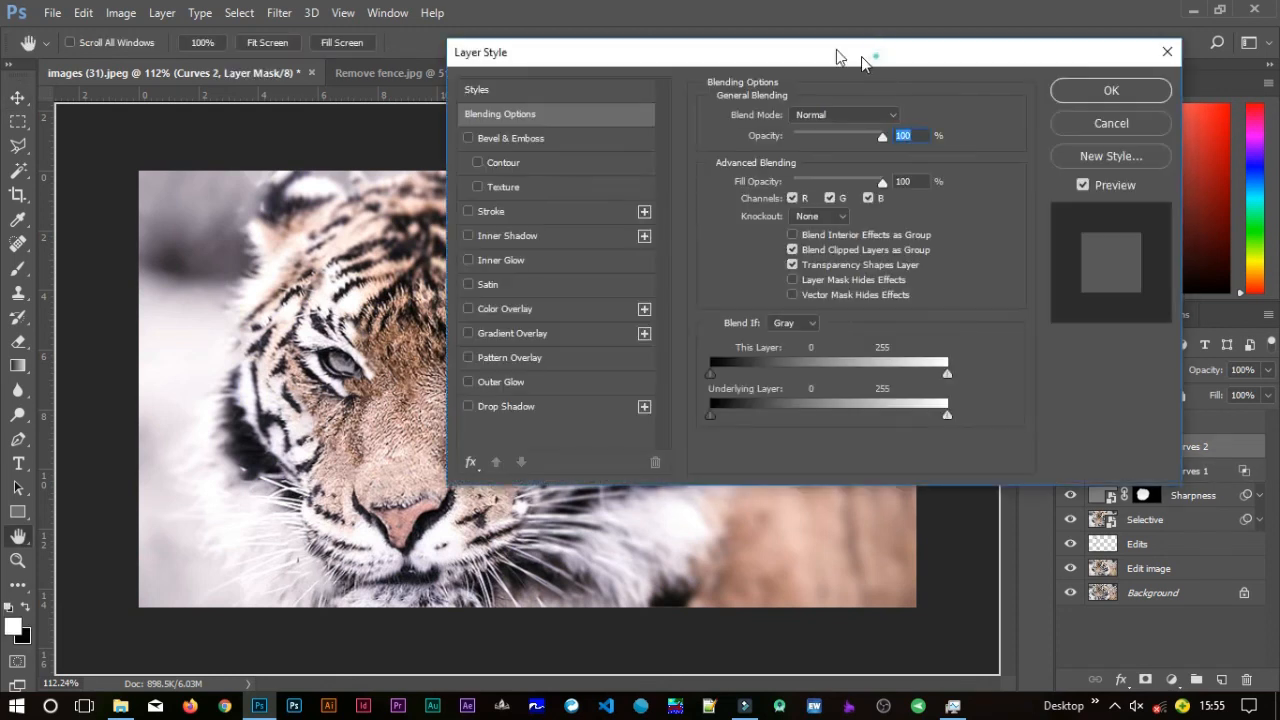
drag(861, 56, 814, 48)
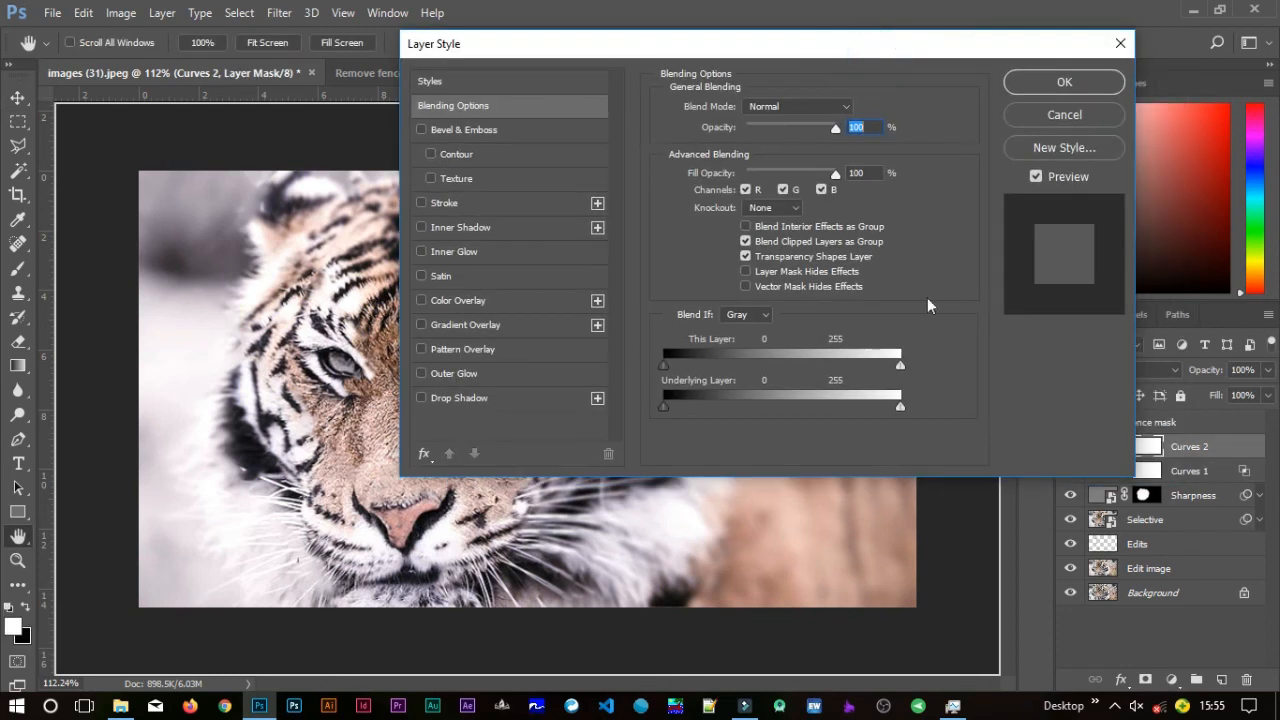
click(898, 407)
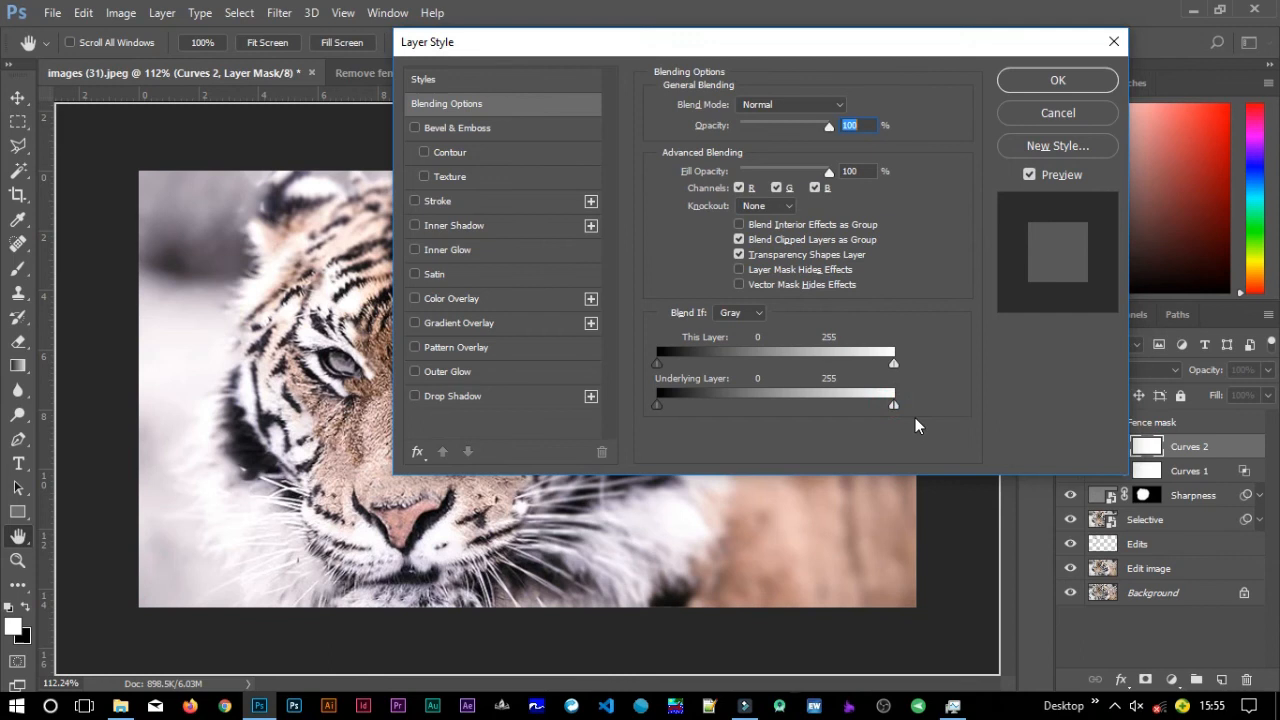
drag(891, 408, 841, 413)
drag(766, 36, 987, 83)
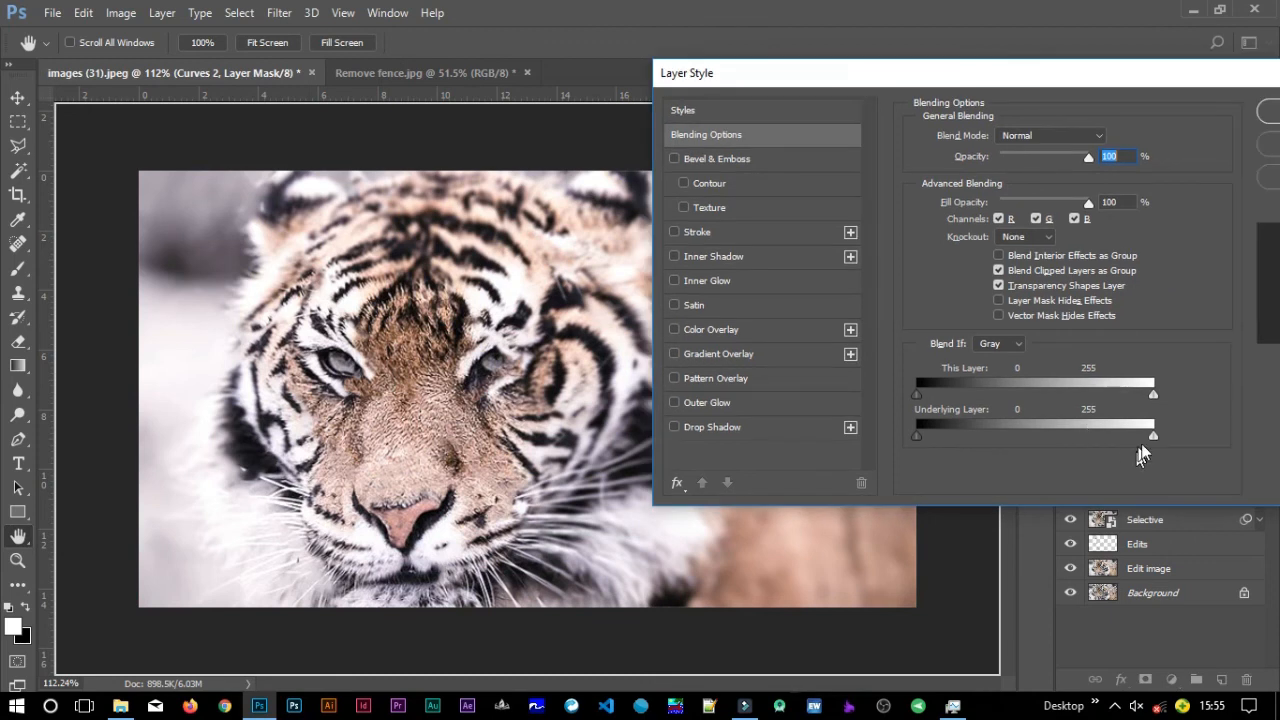
mouse_move(1153, 437)
mouse_down()
mouse_move(1121, 438)
mouse_move(1148, 437)
mouse_up()
drag(1111, 437, 1155, 445)
drag(1106, 437, 1100, 439)
drag(1103, 436, 1086, 437)
drag(1038, 86, 774, 97)
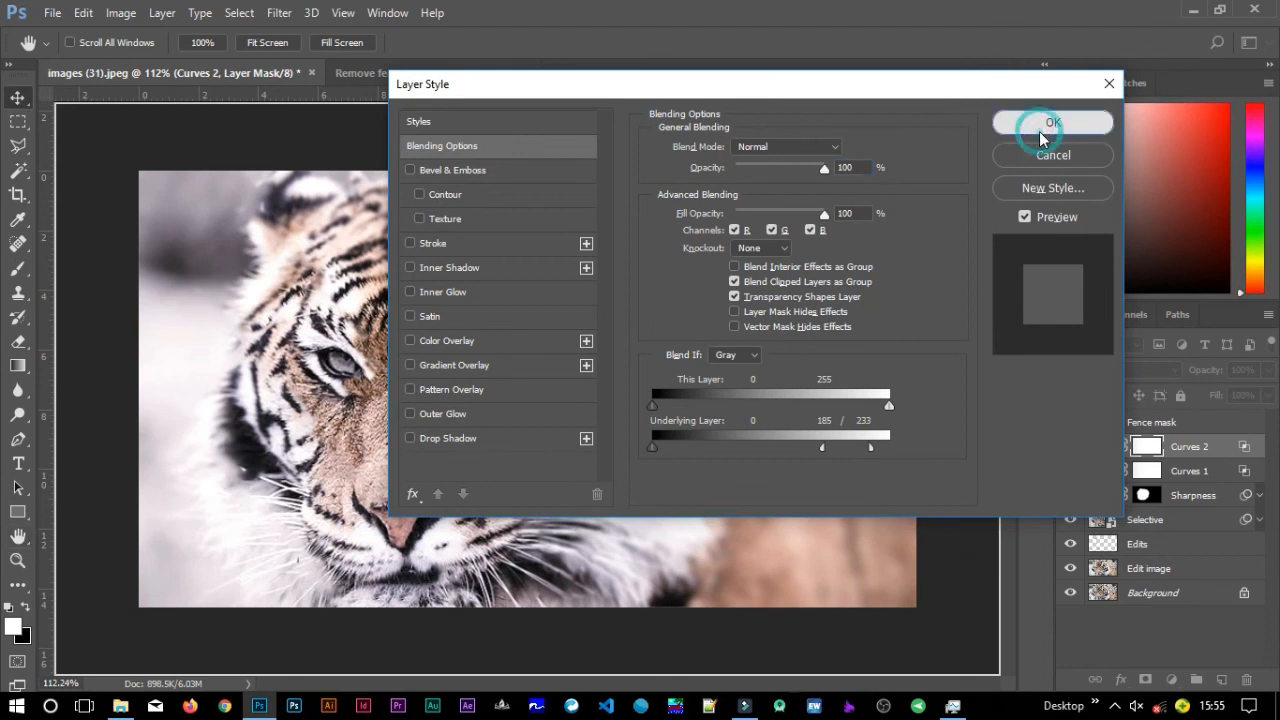
click(1041, 126)
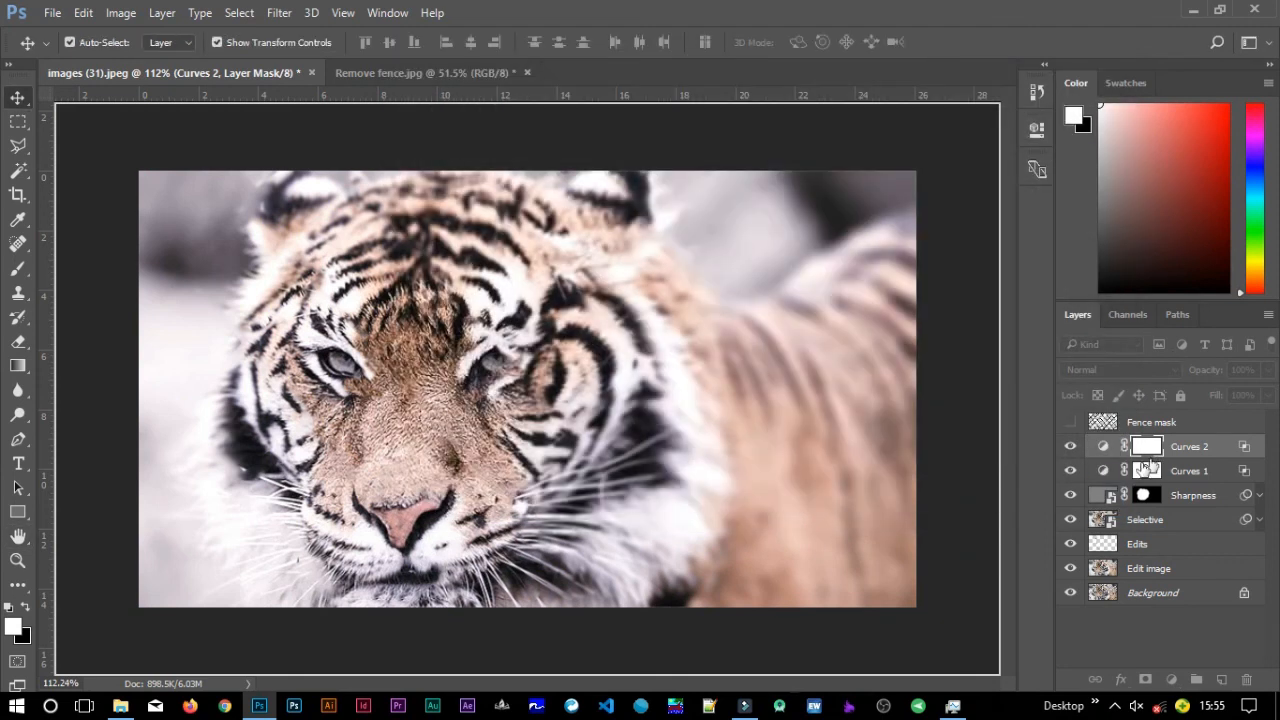
alt+click(1071, 596)
alt+click(1071, 596)
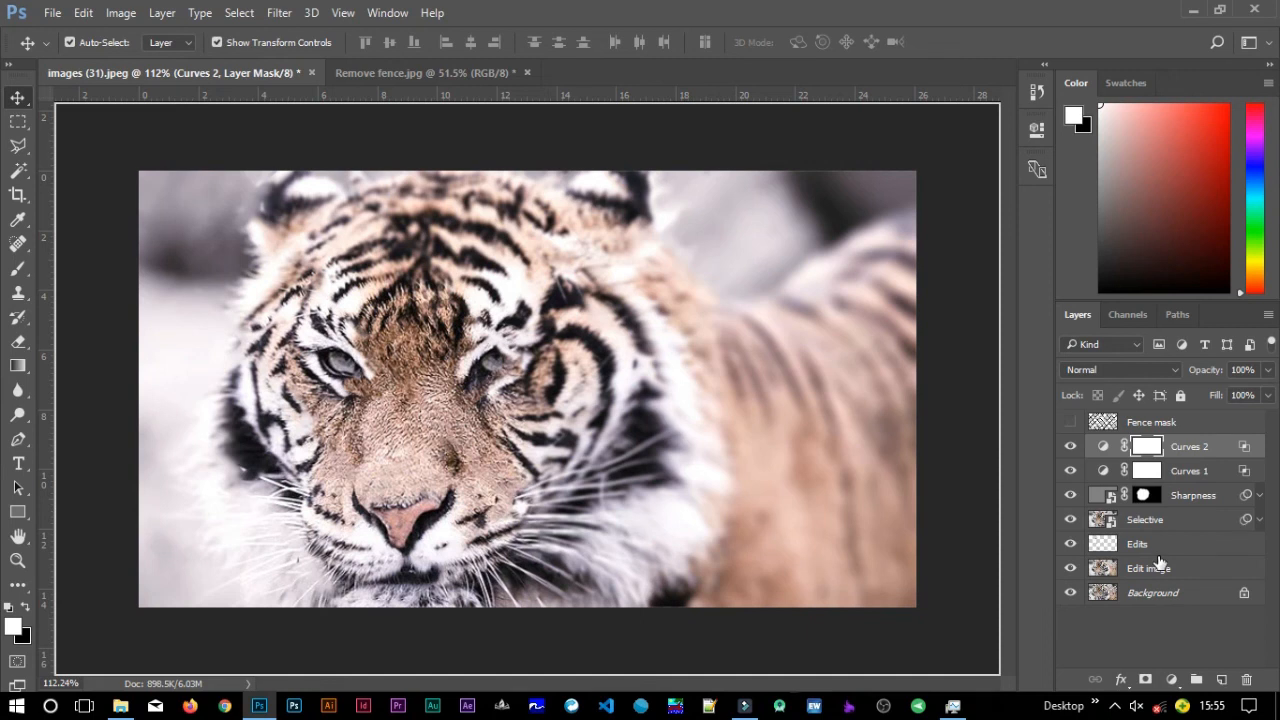
Add a Levels adjustment layer above Curves 2 with RGB input levels of 15, 0.89 and 254.
click(1175, 681)
click(1162, 361)
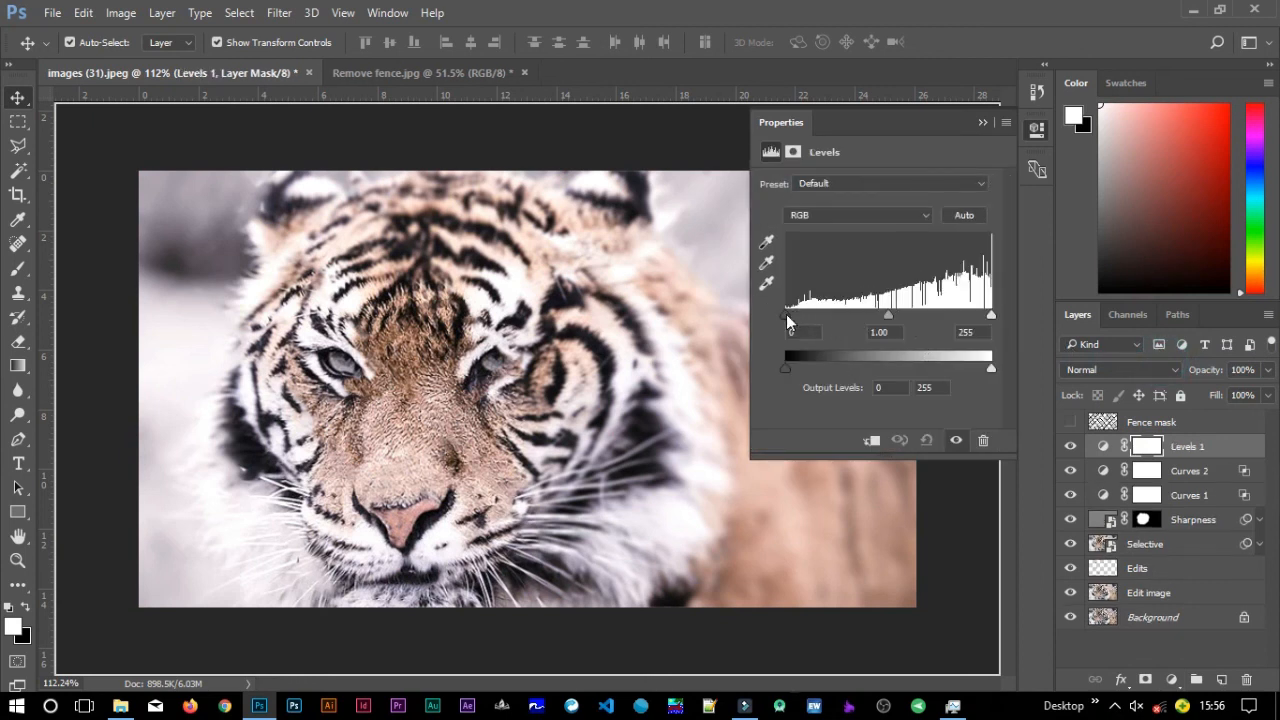
drag(787, 320, 798, 318)
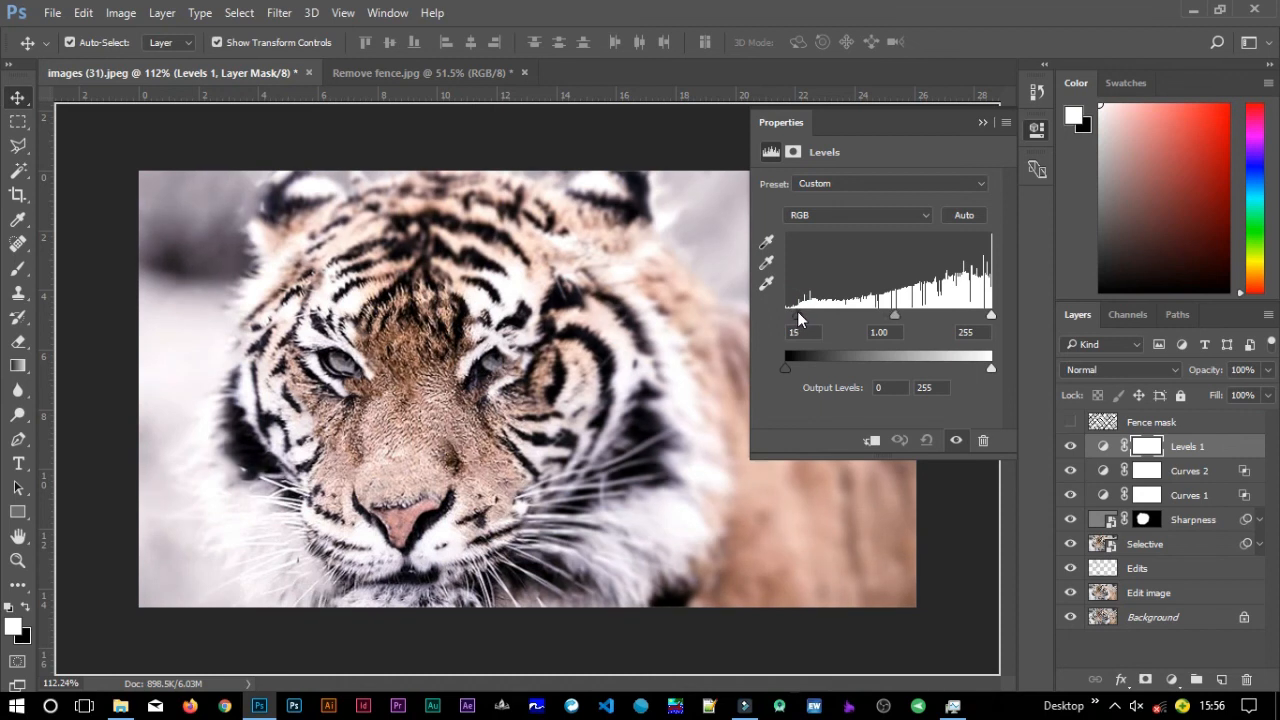
drag(894, 317, 914, 316)
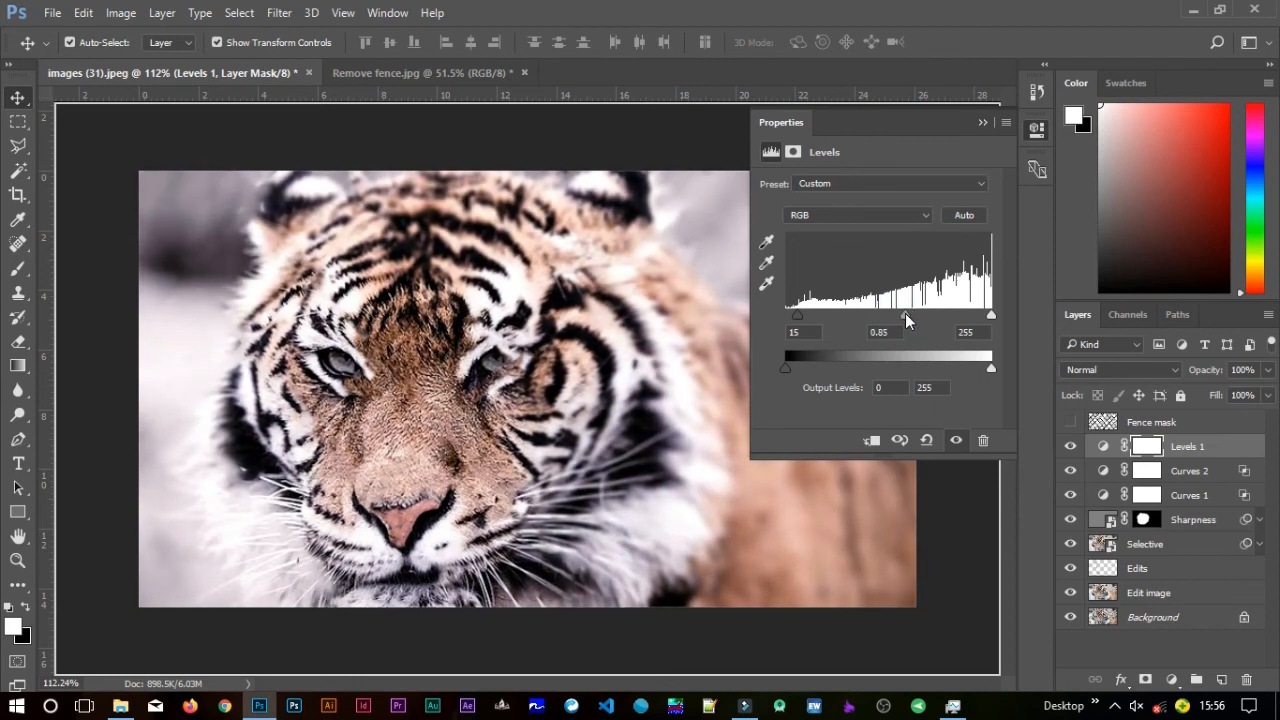
drag(906, 318, 904, 318)
mouse_move(909, 316)
mouse_down()
mouse_move(859, 312)
mouse_move(903, 309)
mouse_up()
mouse_move(992, 315)
mouse_down()
mouse_move(936, 322)
mouse_move(991, 319)
mouse_up()
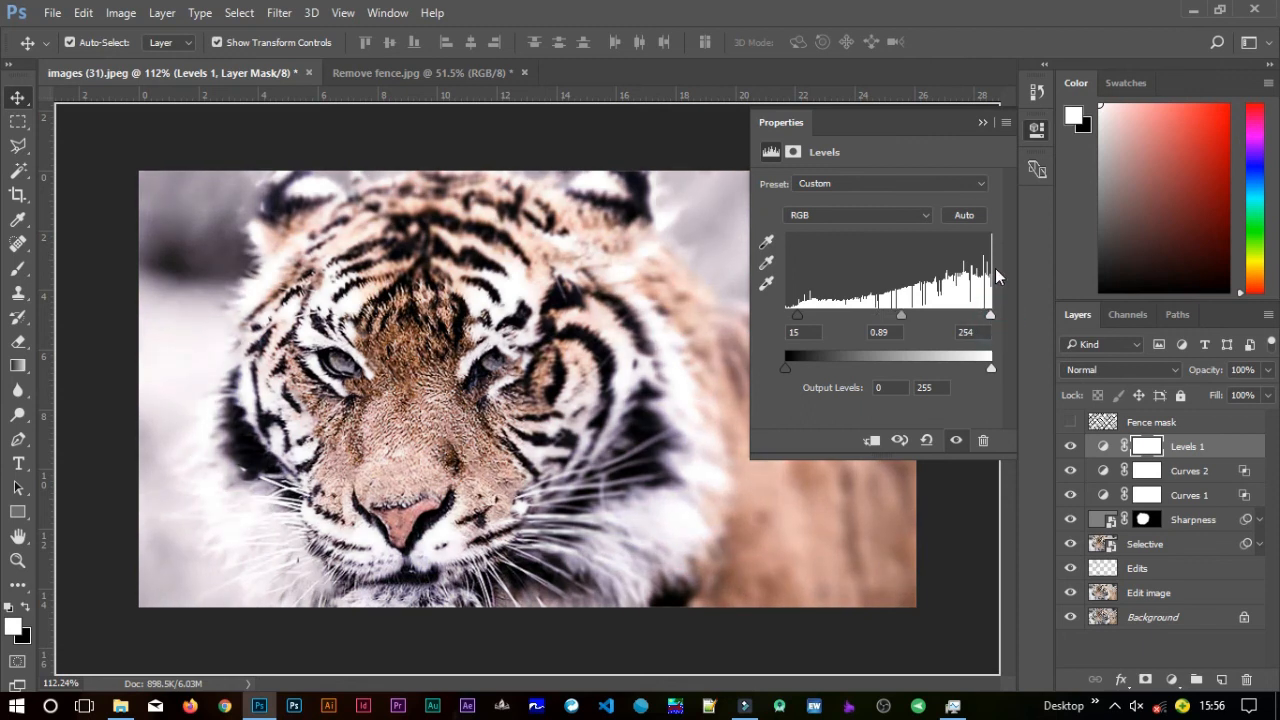
click(983, 124)
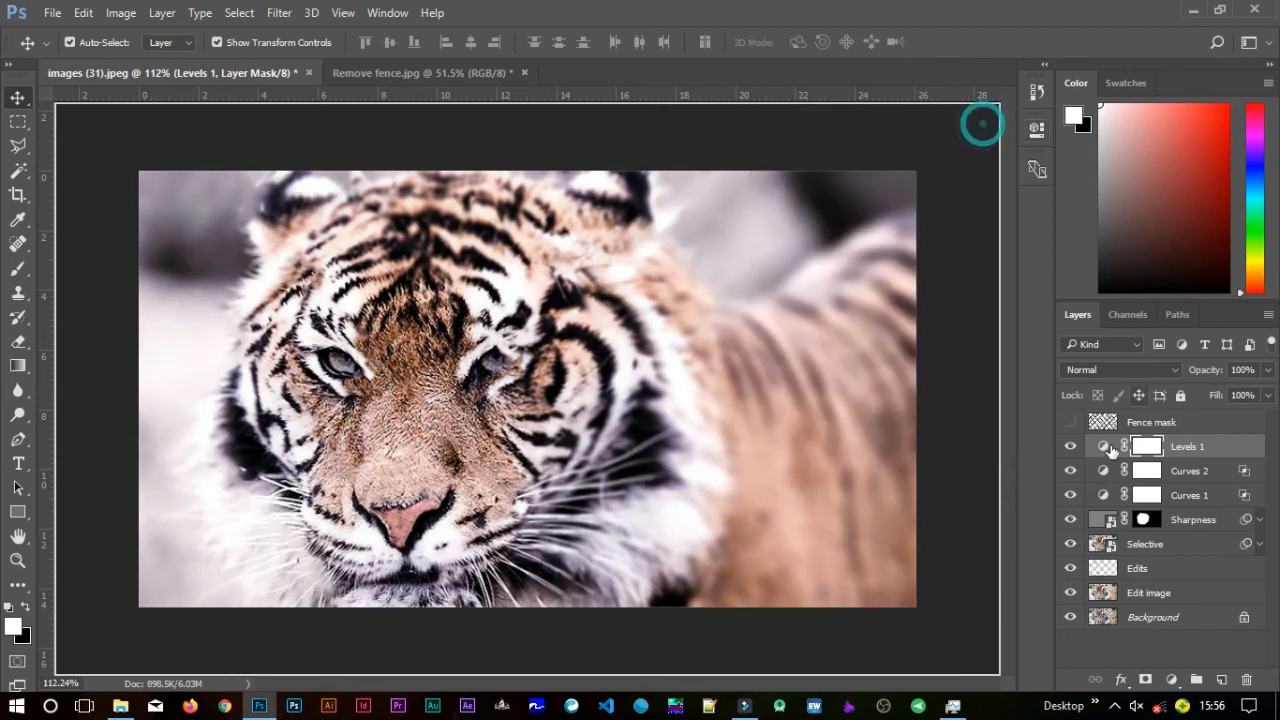
Compare the edited image with the original Background alone and select the hidden Fence mask layer.
alt+click(1070, 619)
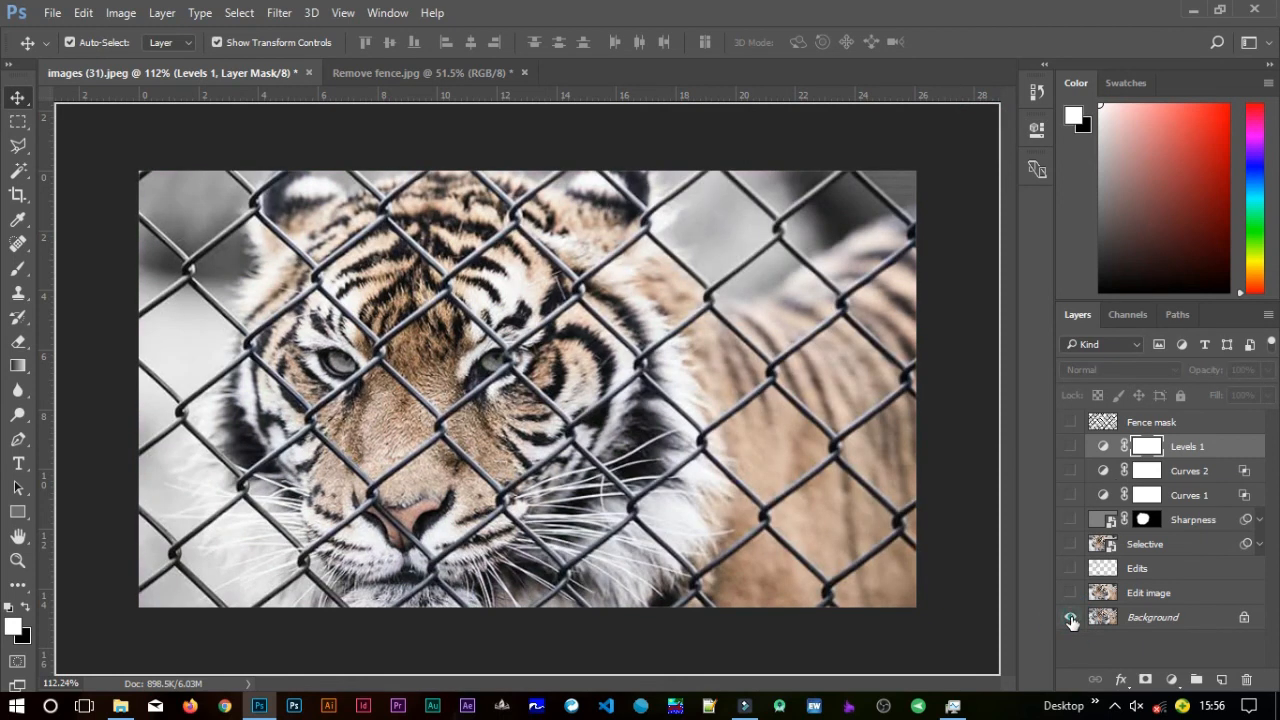
alt+click(1070, 619)
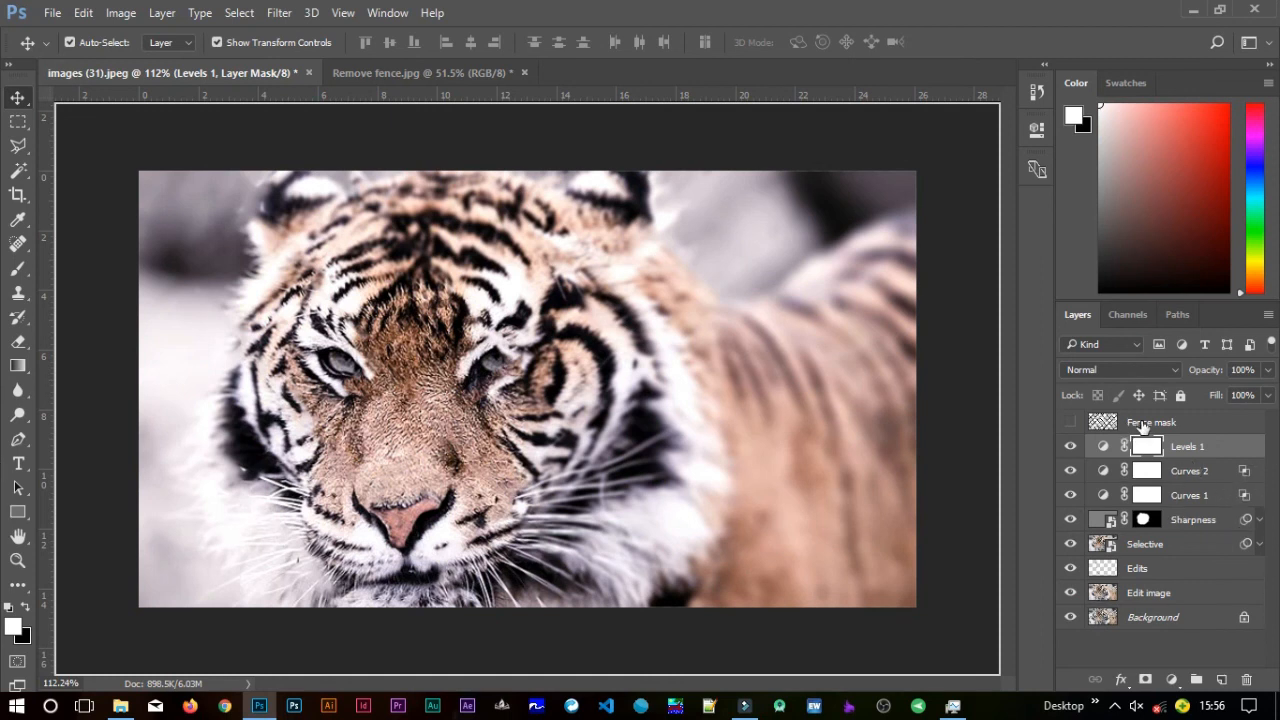
click(1172, 424)
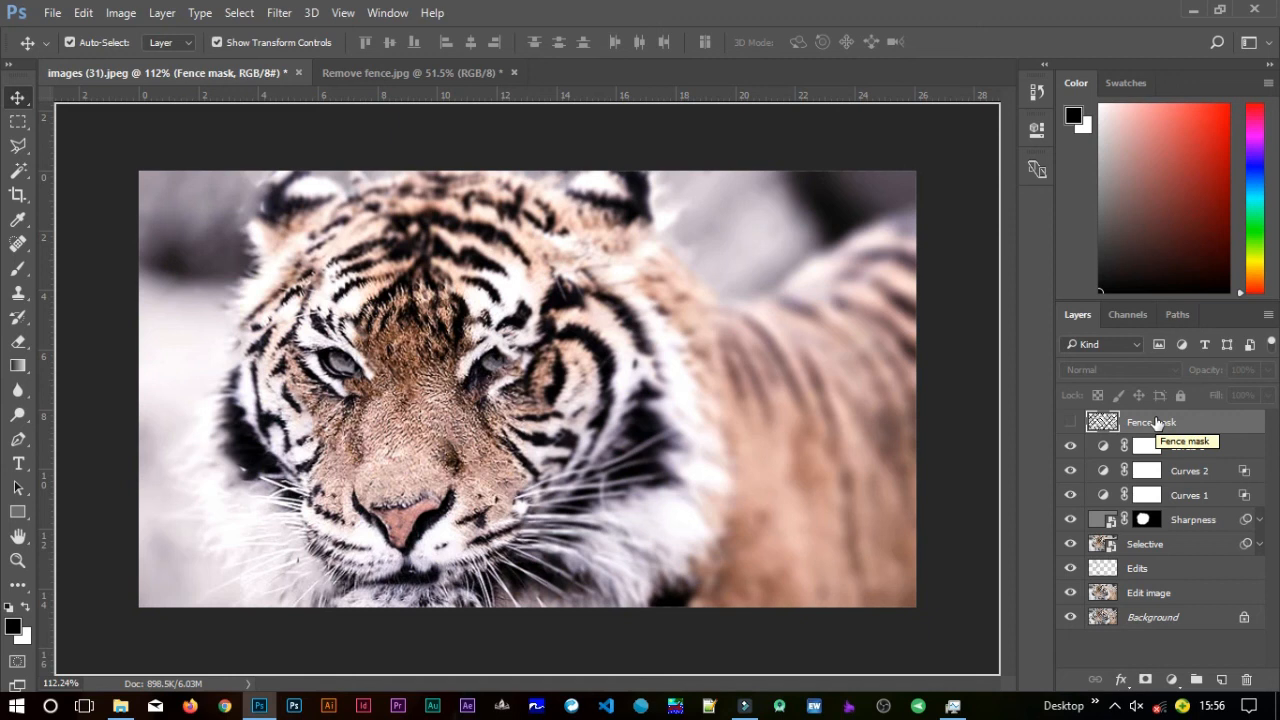
Group all layers from Fence mask down to Edit image, leaving Background out, and name the group Changes.
shift+click(1160, 595)
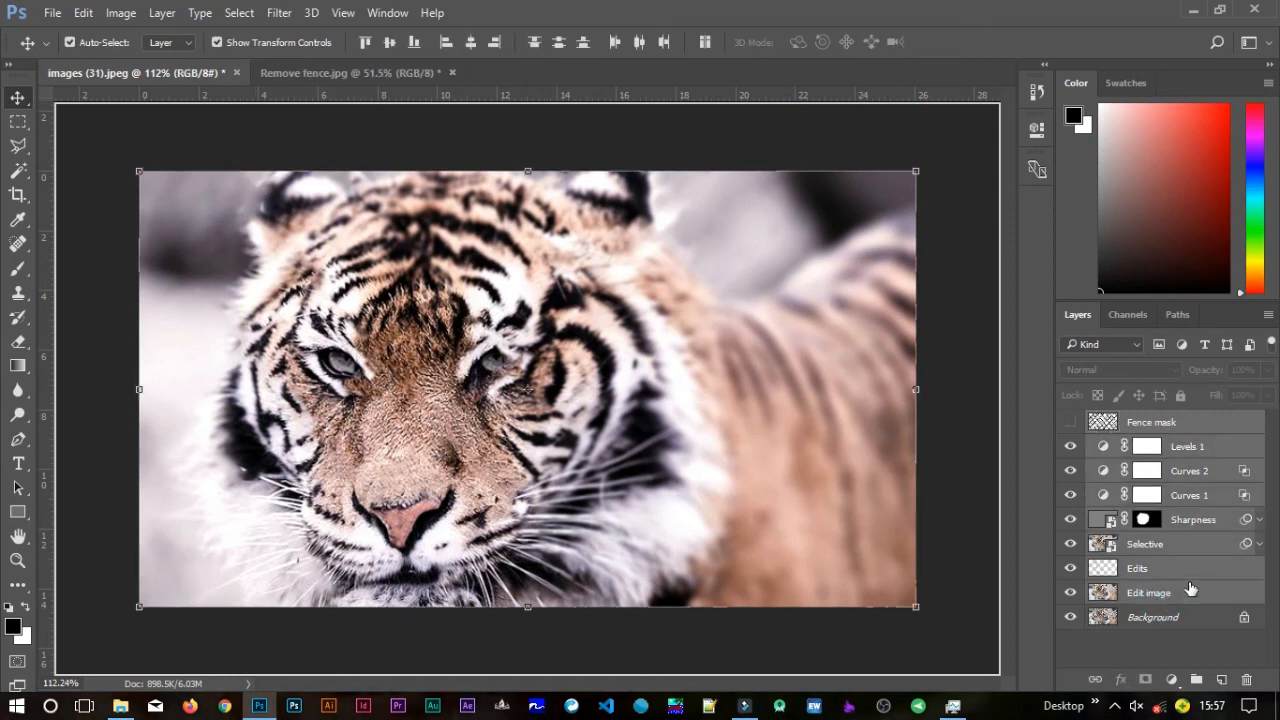
drag(1170, 590, 1197, 682)
double_click(1141, 421)
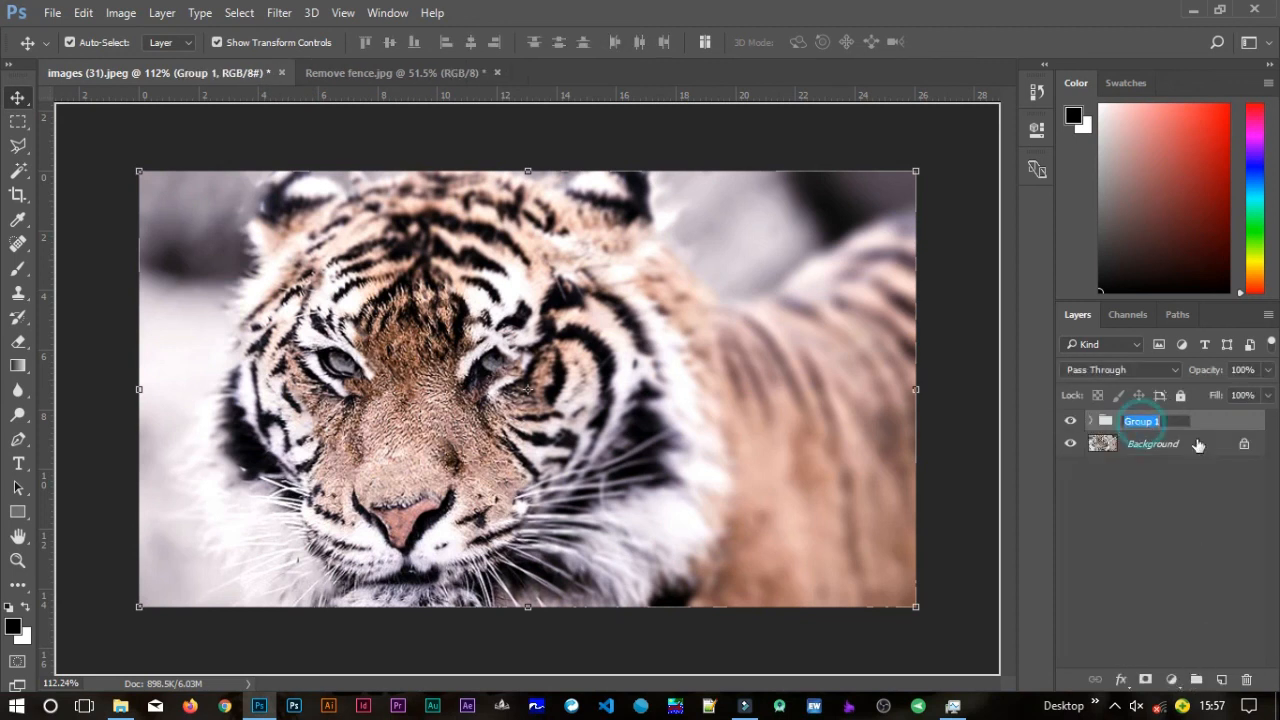
text(Chan)
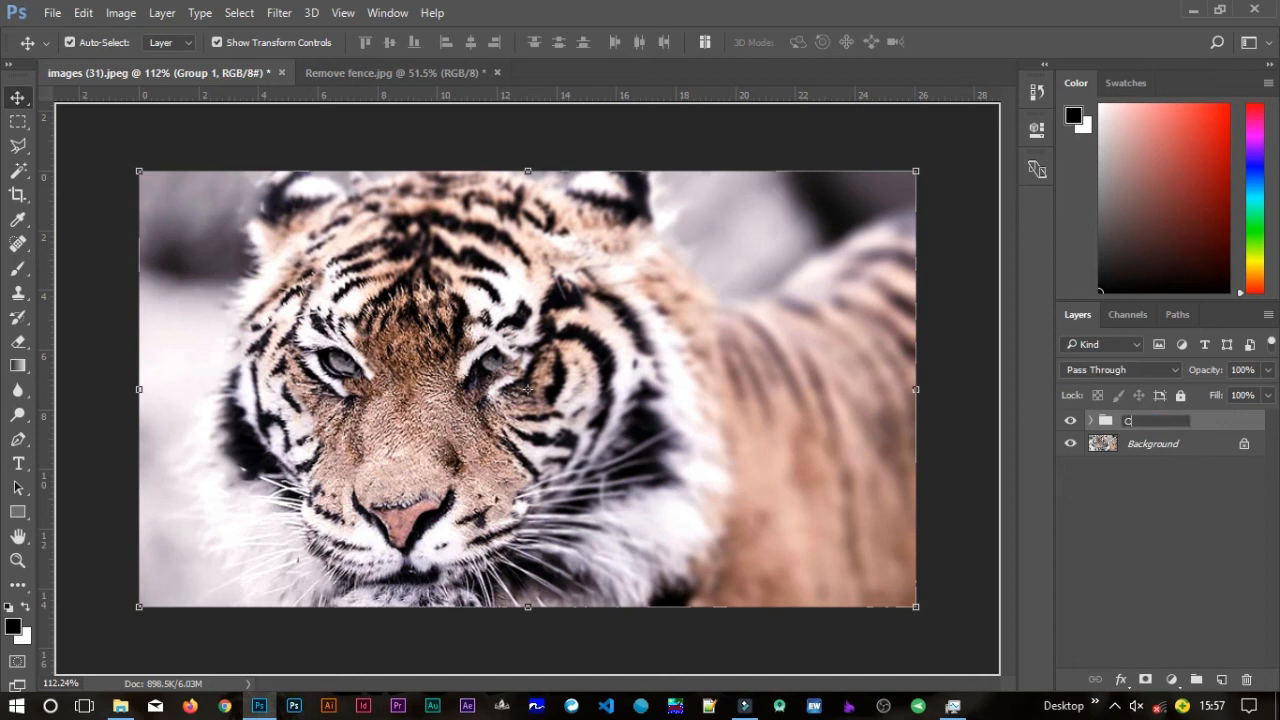
text(s)
click(1212, 420)
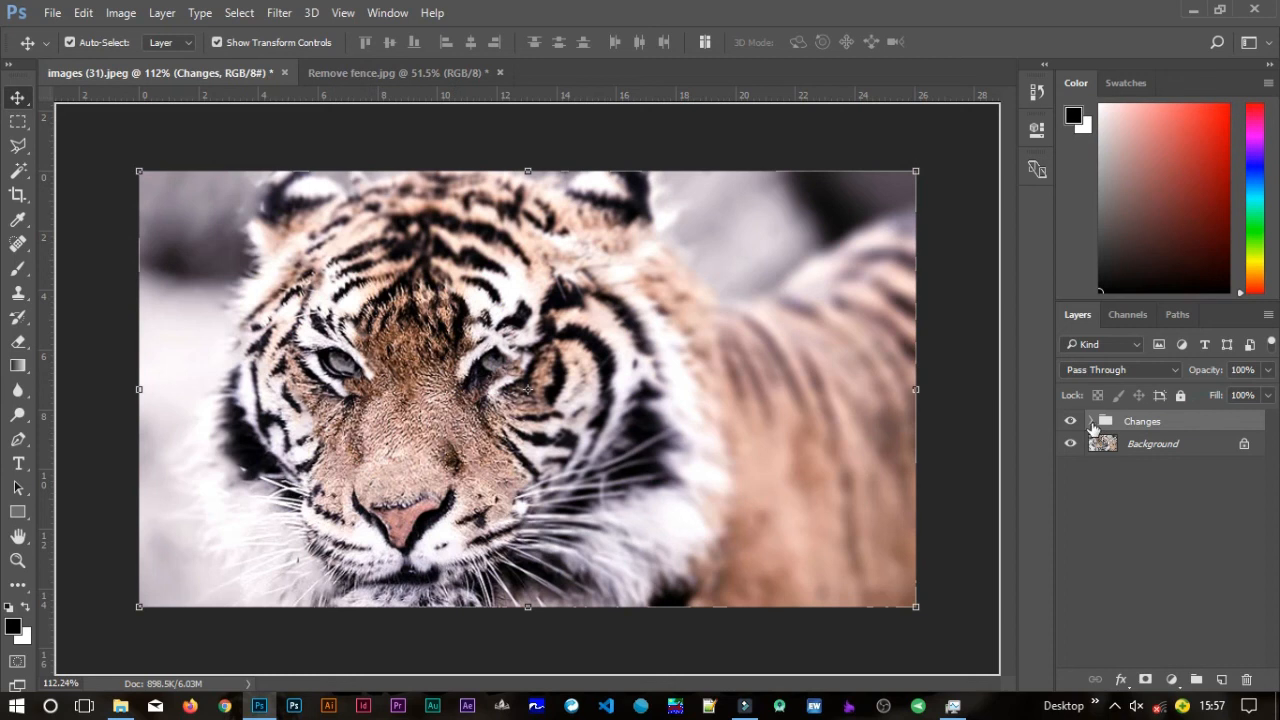
Hide and reshow the Changes group to compare the edit with the original photo, and deselect the group.
click(1070, 423)
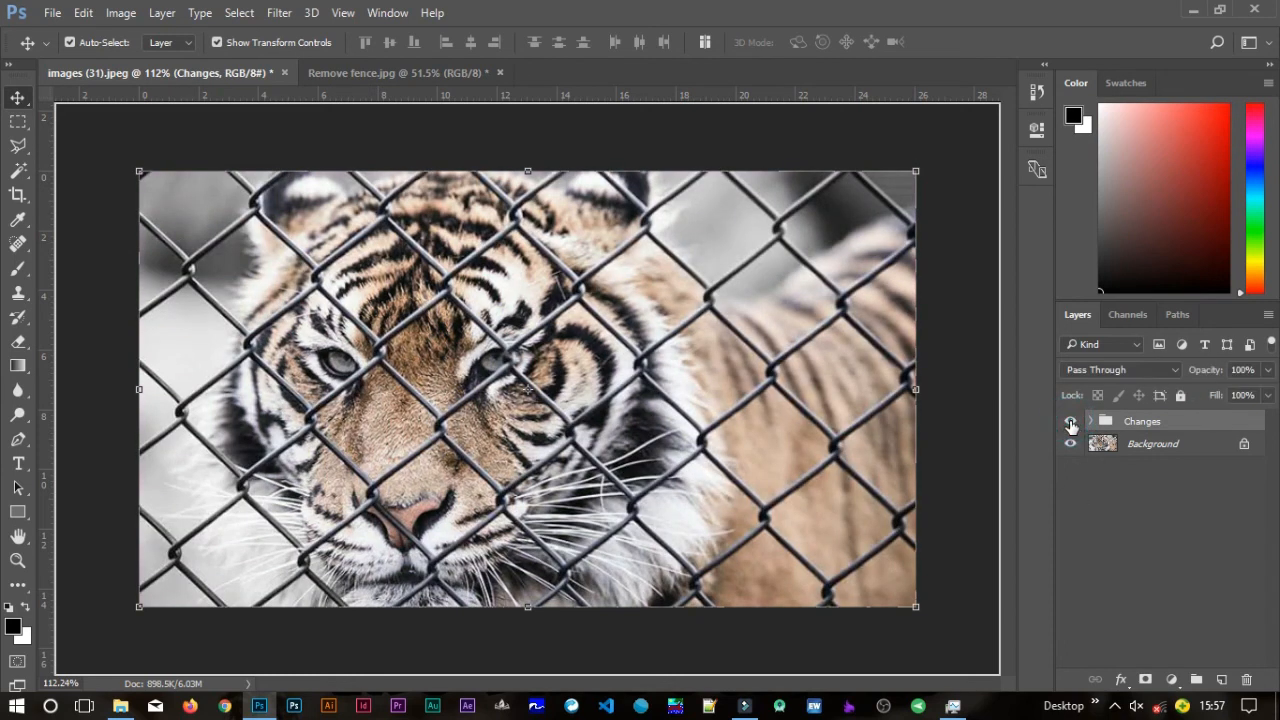
click(1070, 421)
click(964, 520)
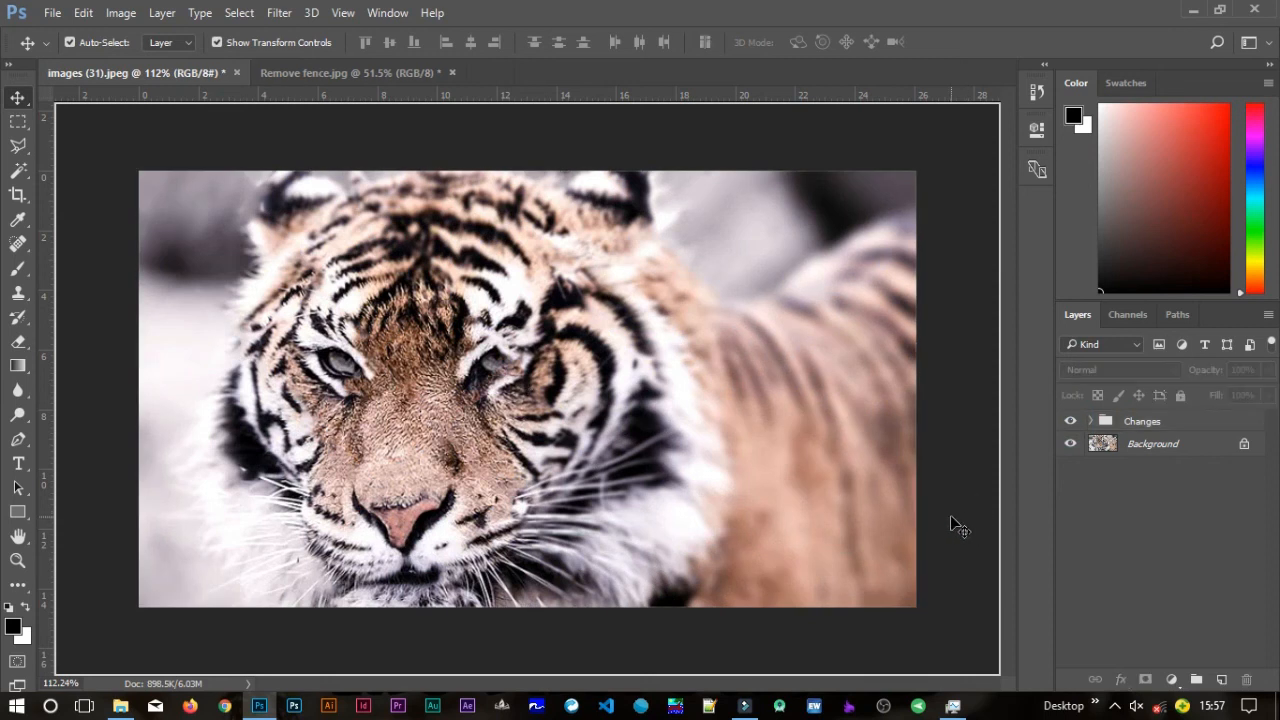